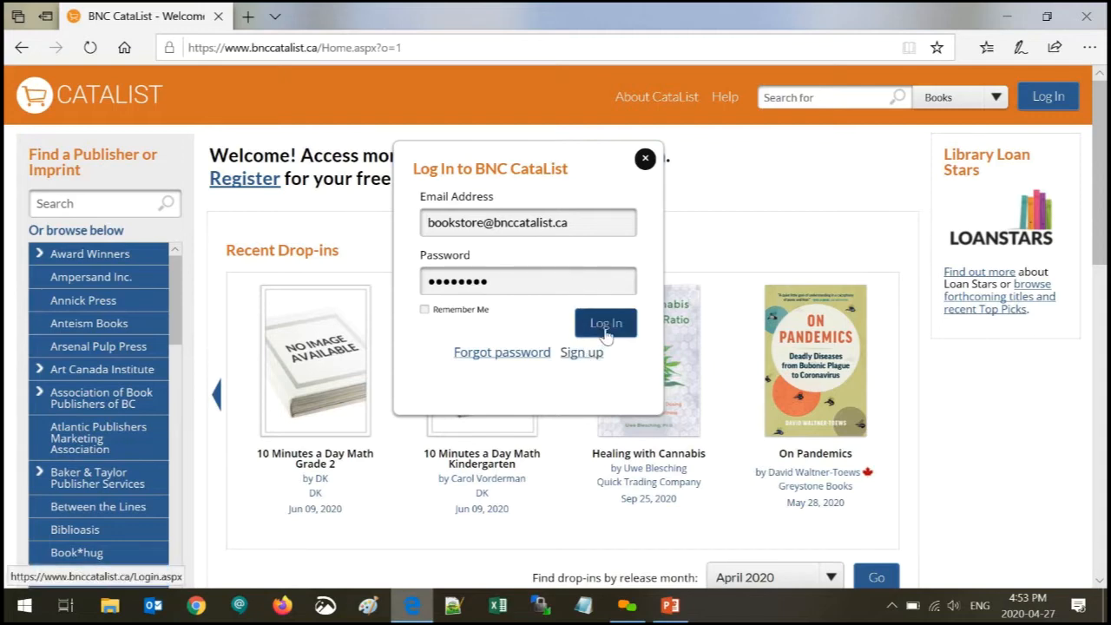
# - Log in with the bookstore account's email and password to reach its Welcome page
pyautogui.click(606, 334)
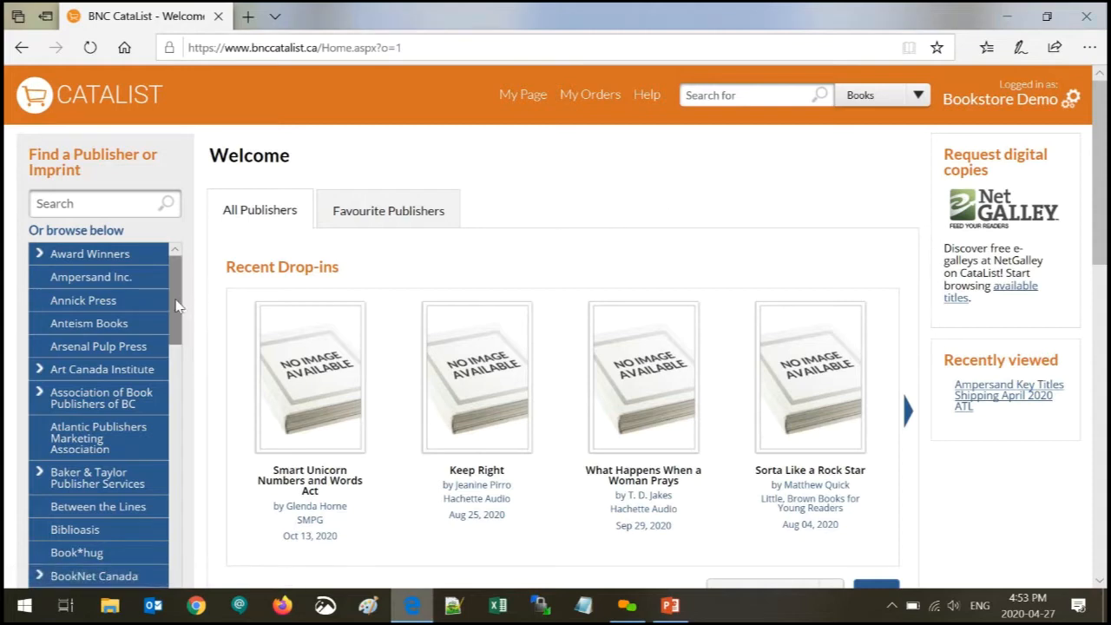
pyautogui.scroll(-2, 556, 347)
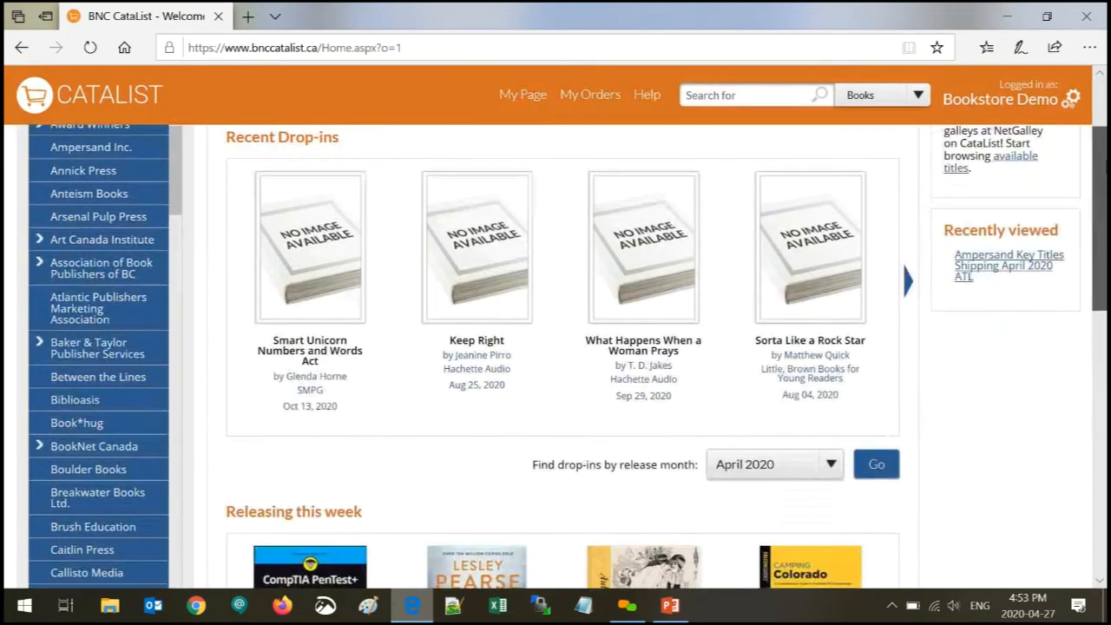
pyautogui.moveTo(1100, 165); pyautogui.dragTo(1100, 280)
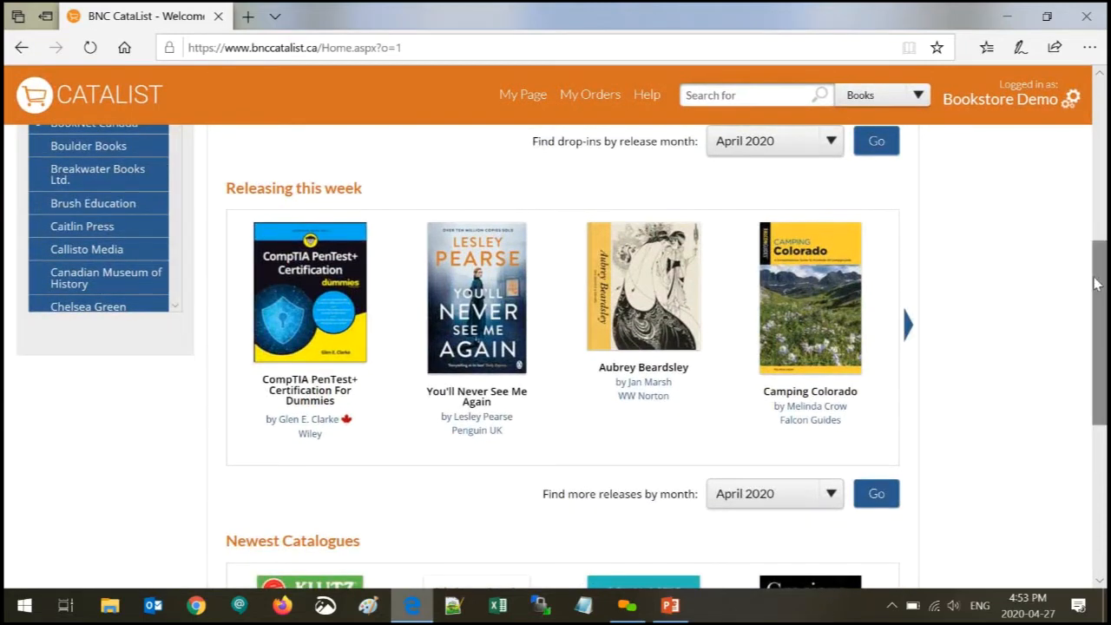
pyautogui.click(830, 144)
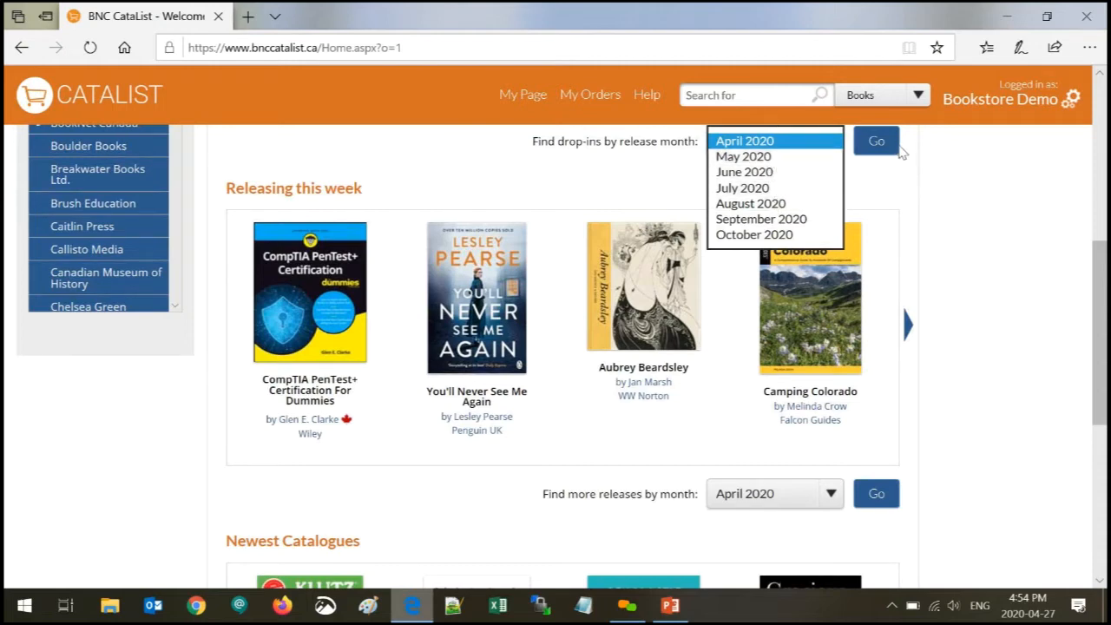
pyautogui.click(601, 163)
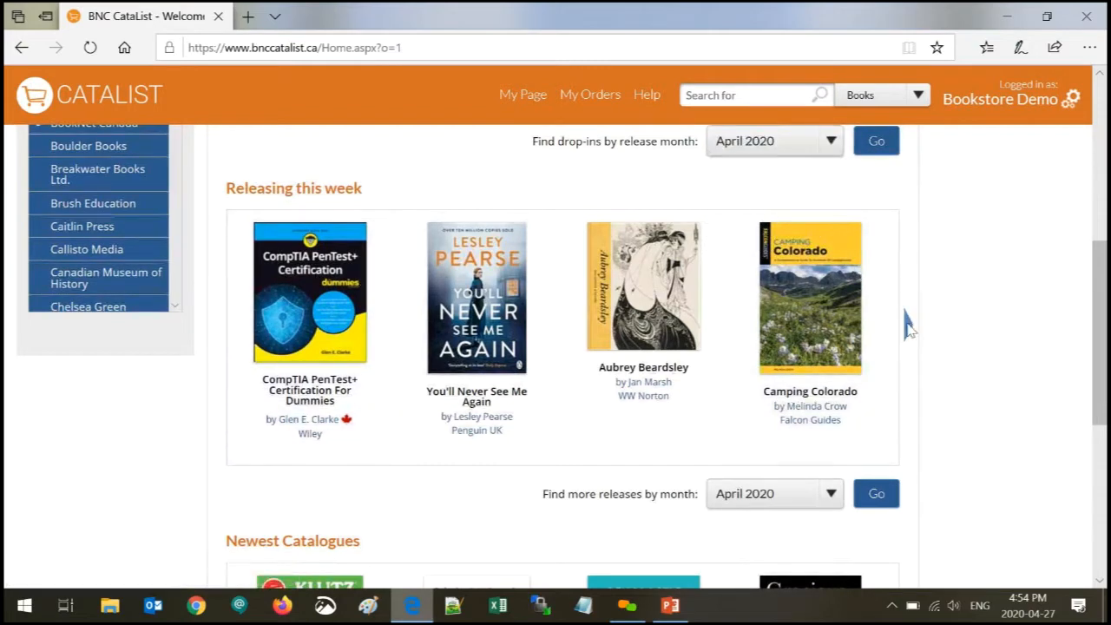
pyautogui.click(908, 325)
pyautogui.click(908, 325)
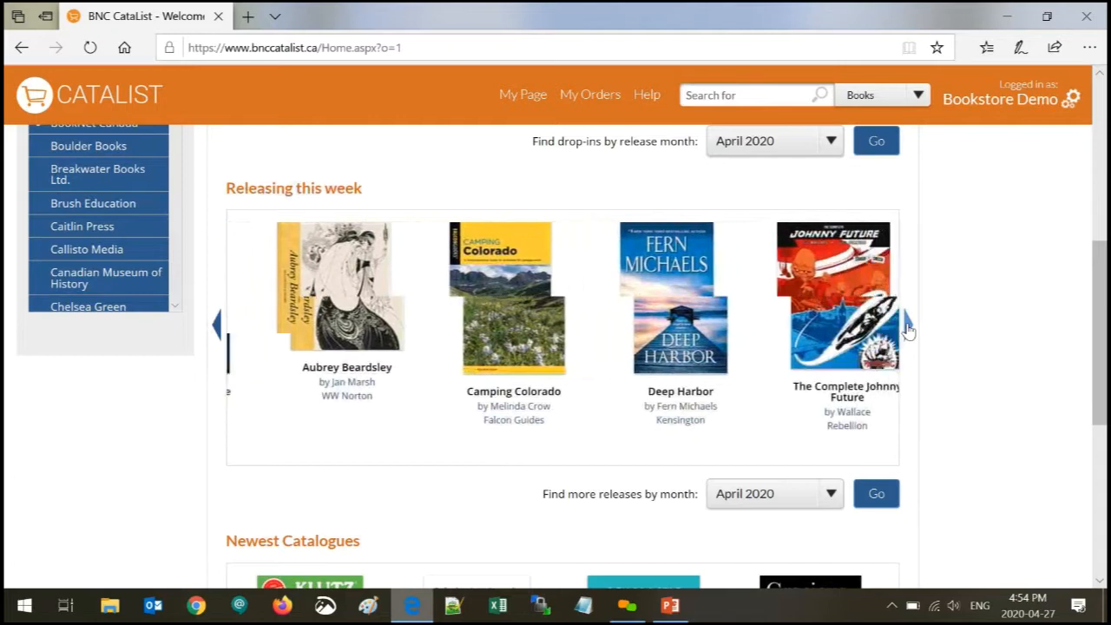
pyautogui.click(834, 502)
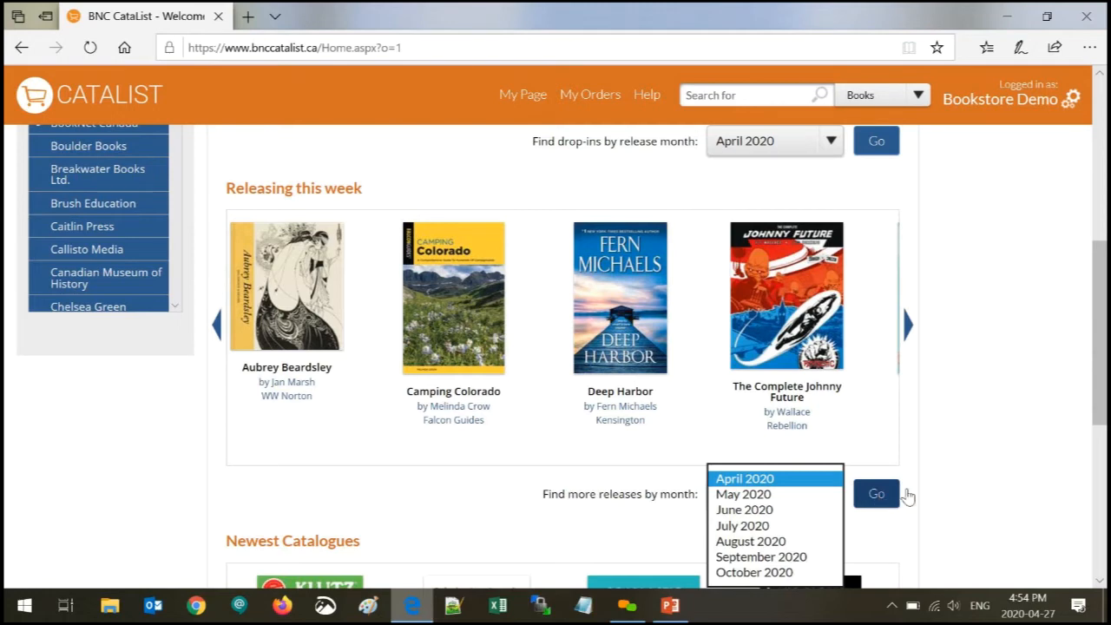
pyautogui.click(537, 505)
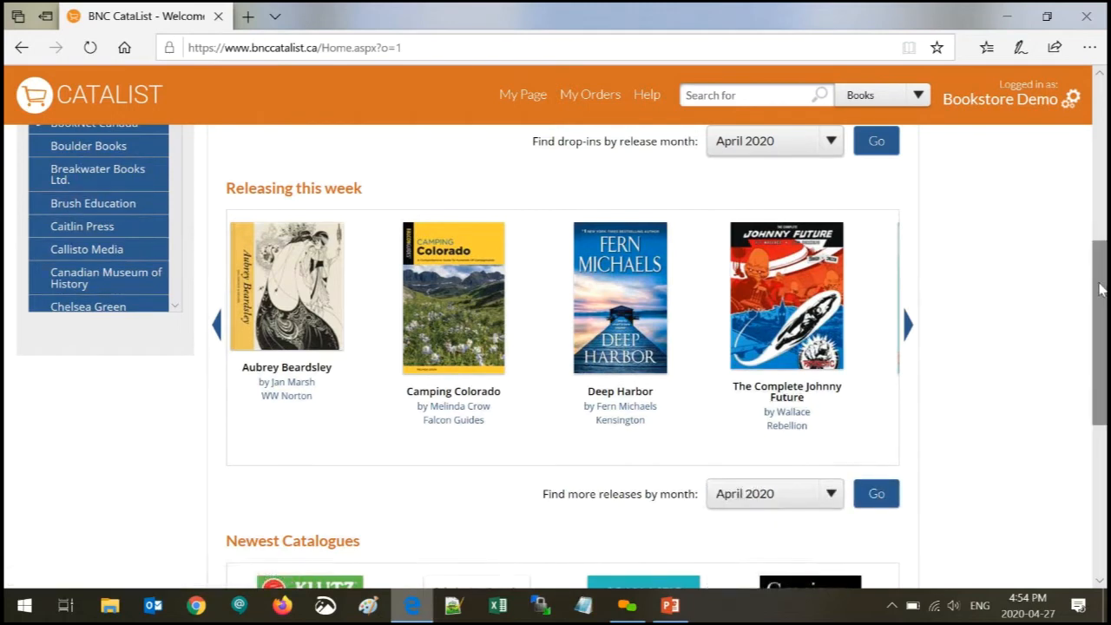
pyautogui.moveTo(1103, 323); pyautogui.dragTo(1092, 473)
pyautogui.scroll(1, 1092, 473)
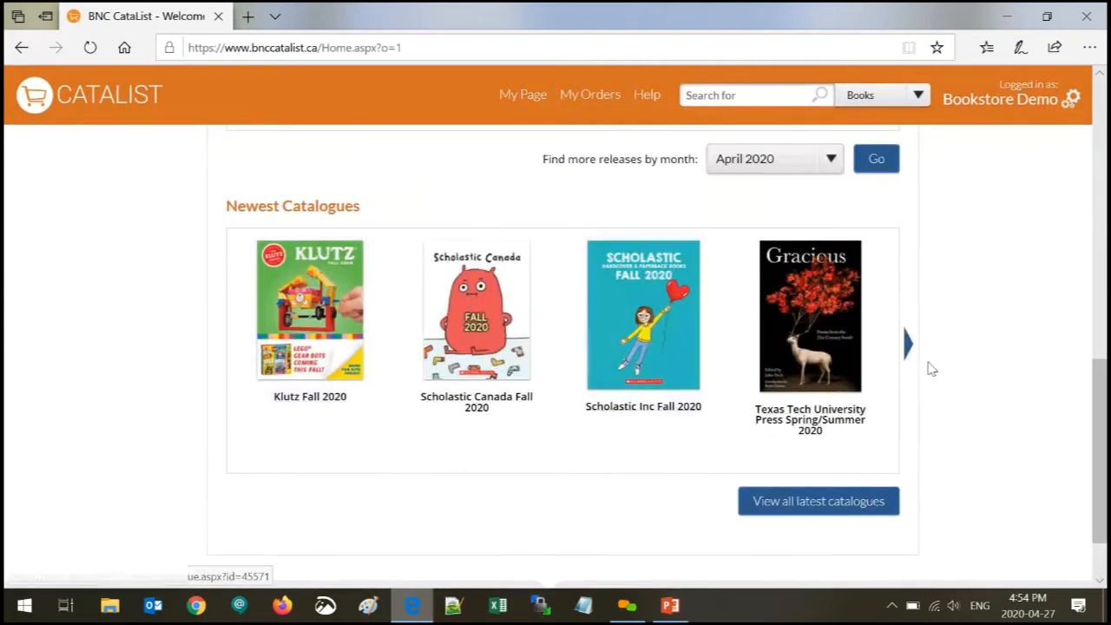
pyautogui.scroll(2, 1089, 323)
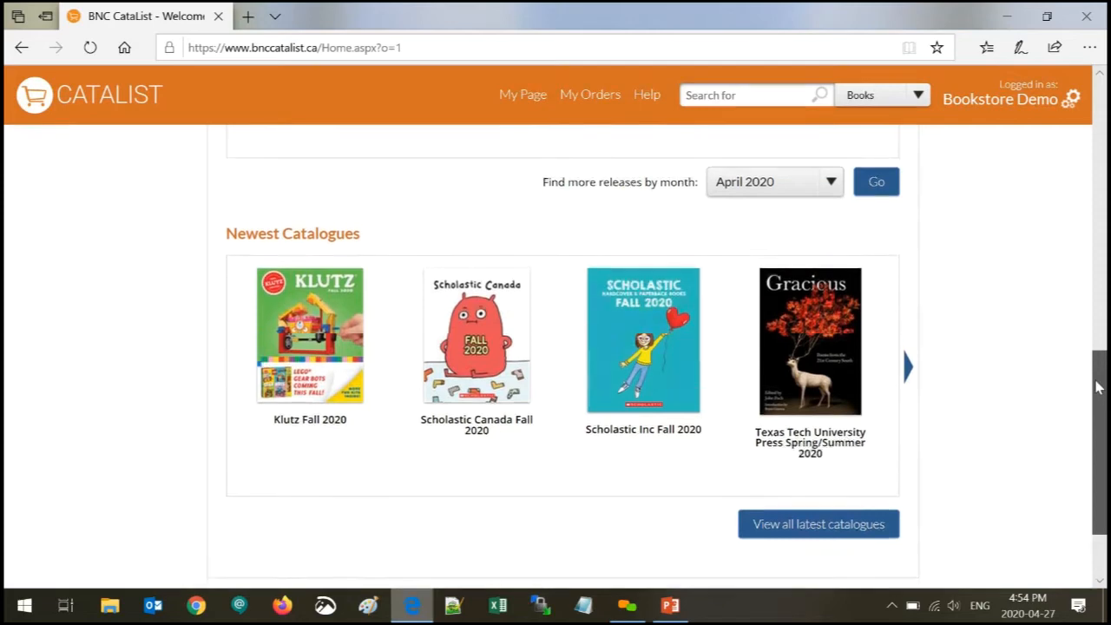
pyautogui.scroll(2, 1085, 287)
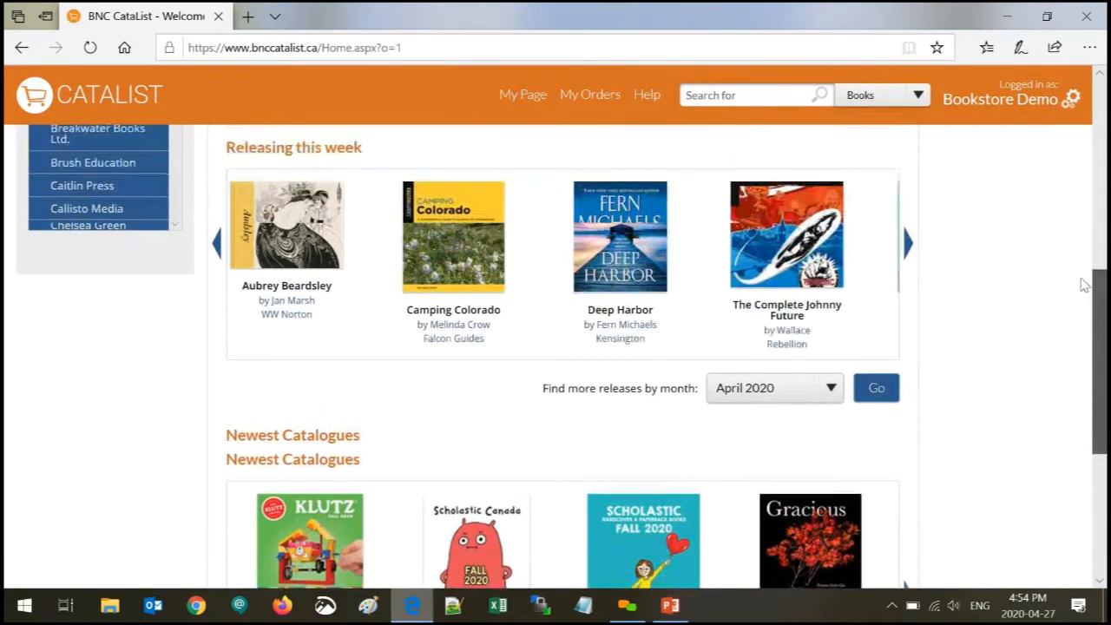
pyautogui.scroll(4, 1082, 248)
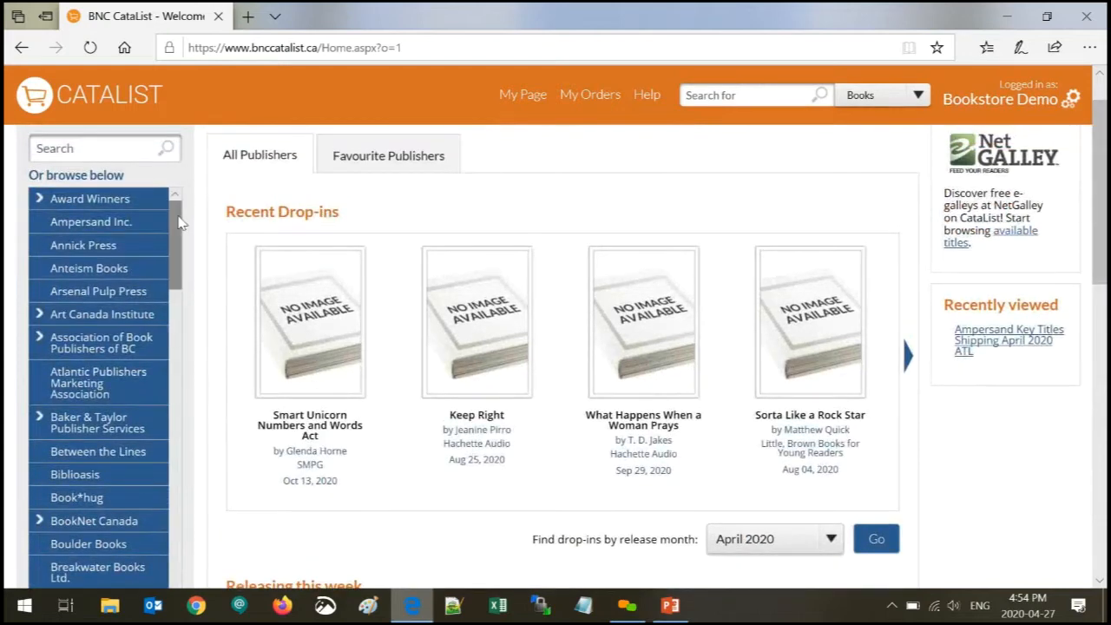
pyautogui.moveTo(176, 239); pyautogui.dragTo(175, 213)
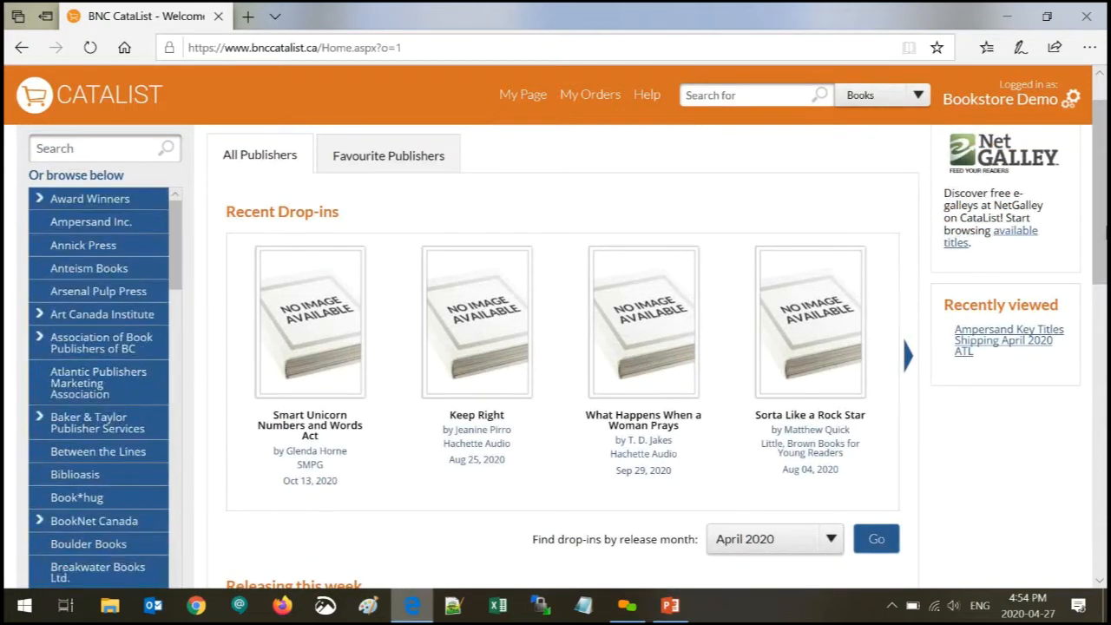
pyautogui.moveTo(1099, 189); pyautogui.dragTo(1098, 172)
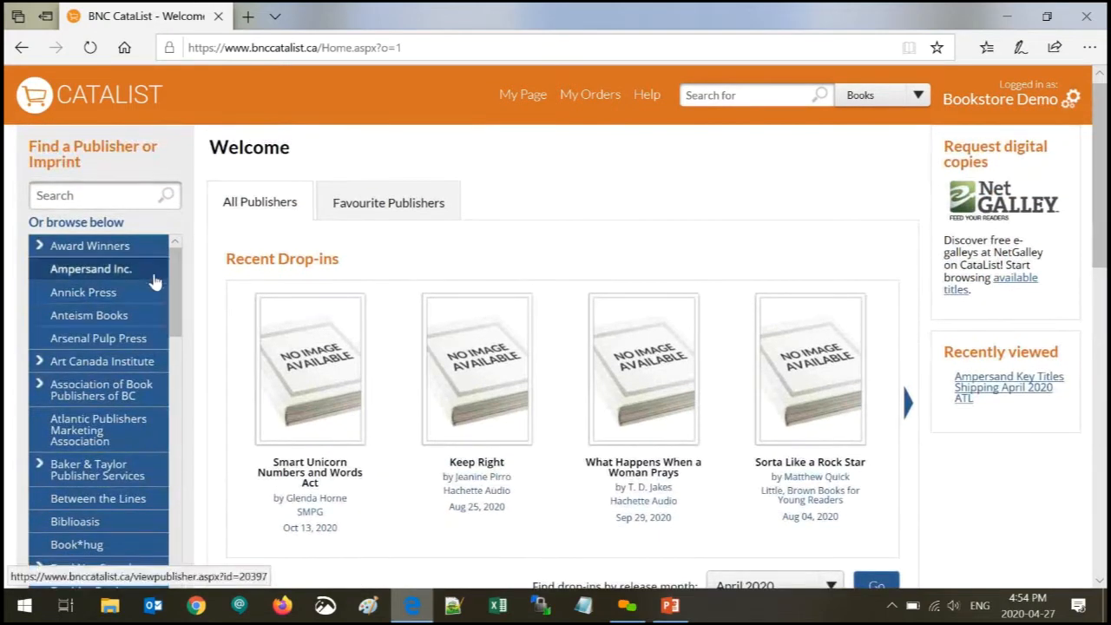
pyautogui.scroll(-2, 181, 293)
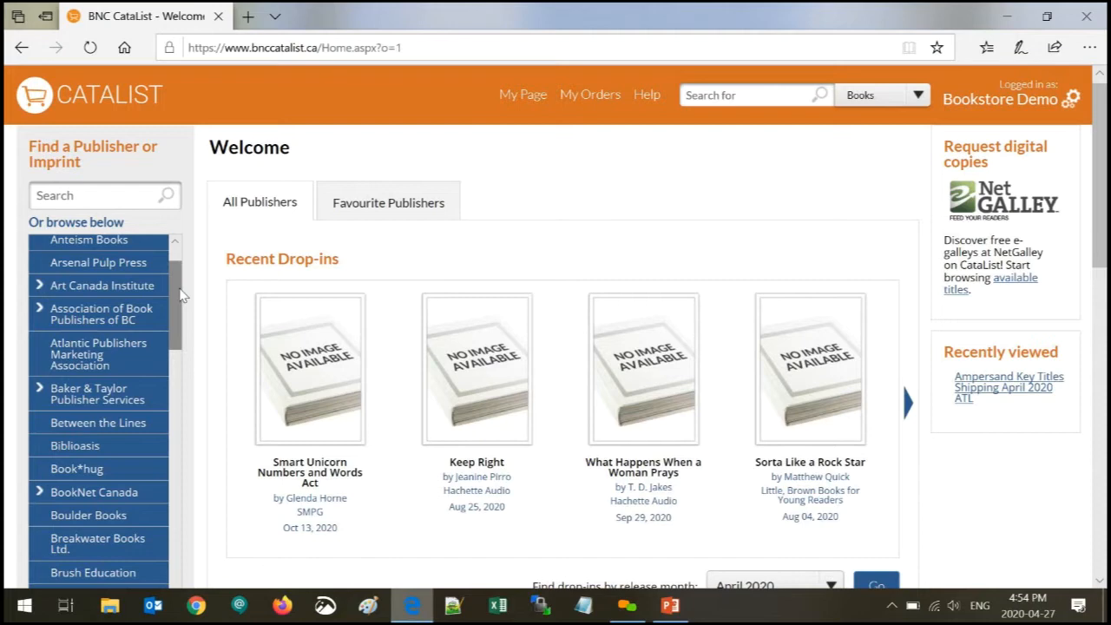
pyautogui.moveTo(180, 296)
pyautogui.mouseDown()
pyautogui.moveTo(185, 349)
pyautogui.moveTo(184, 285)
pyautogui.mouseUp()
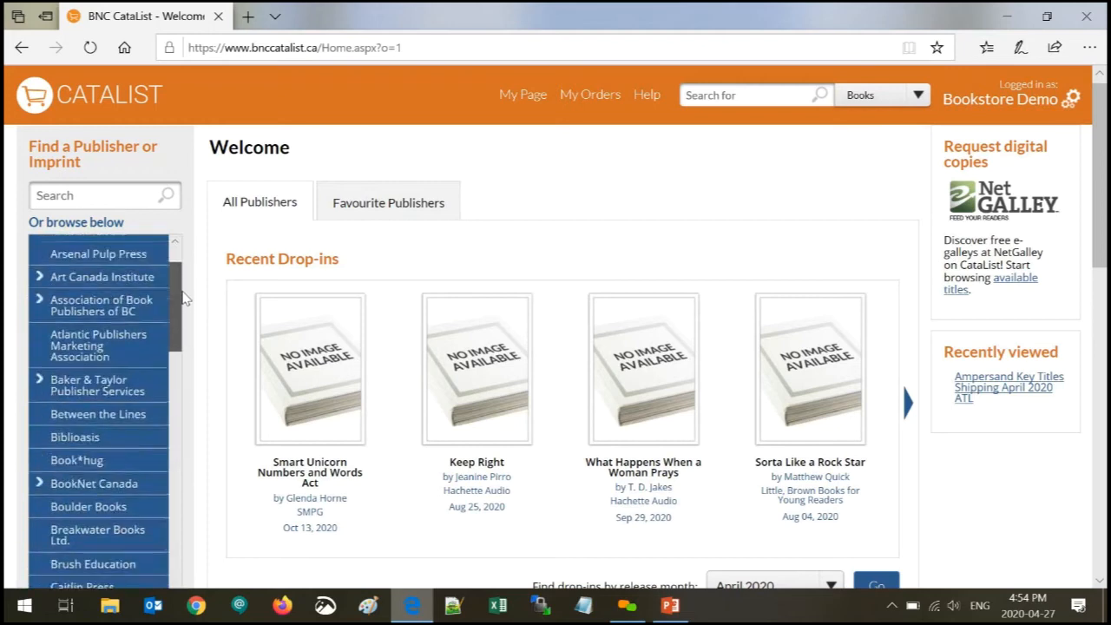
pyautogui.scroll(2, 104, 287)
# - Go to the Annick Press publisher page and open its Fall 2020 catalogue
pyautogui.click(102, 293)
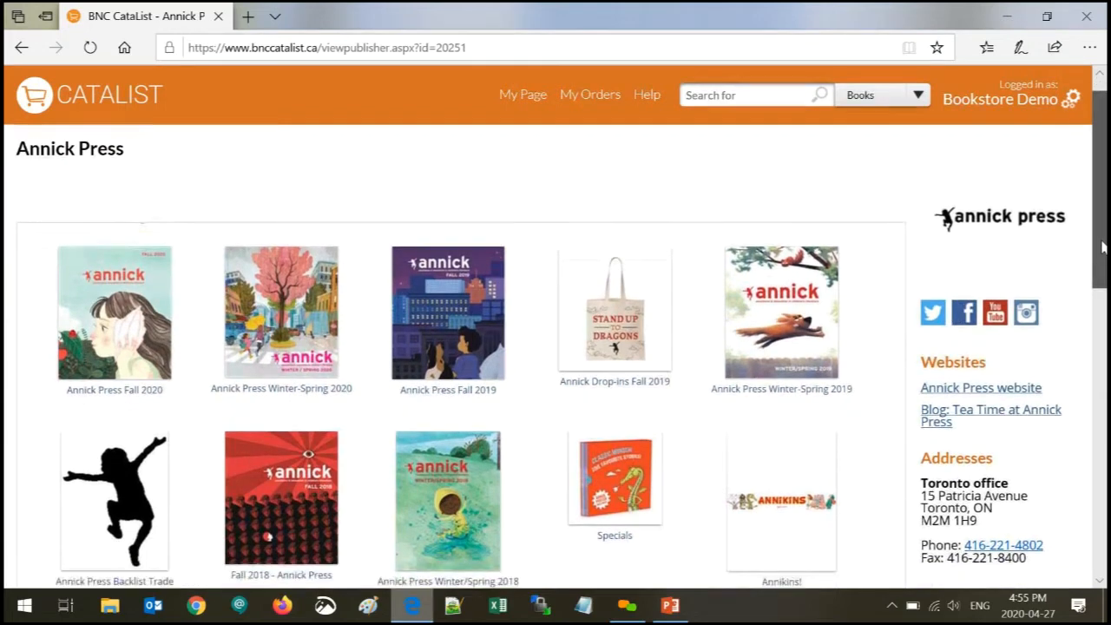
pyautogui.moveTo(1101, 261); pyautogui.dragTo(1101, 235)
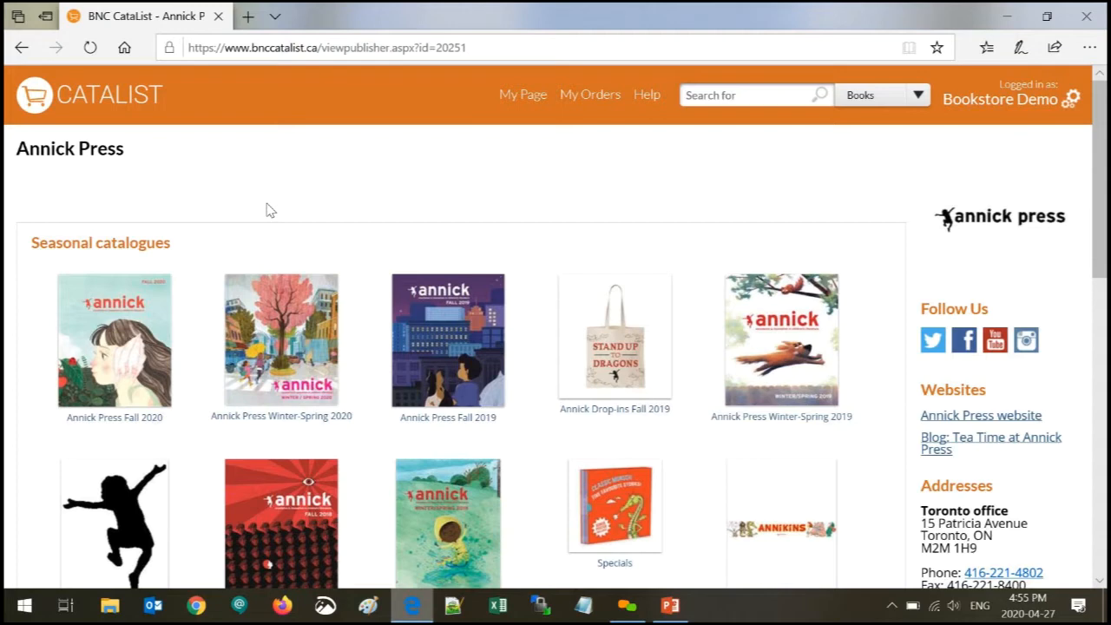
pyautogui.click(140, 369)
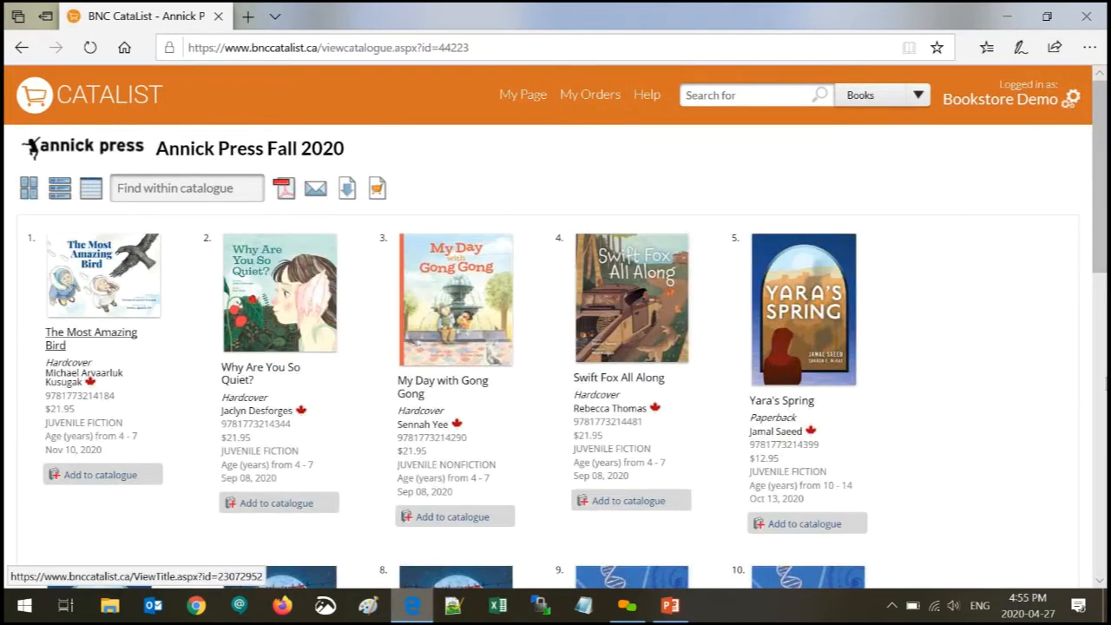
# - Enter 'inhabit media' in the header search and set the search type to Catalogues
pyautogui.moveTo(1099, 264); pyautogui.dragTo(1103, 231)
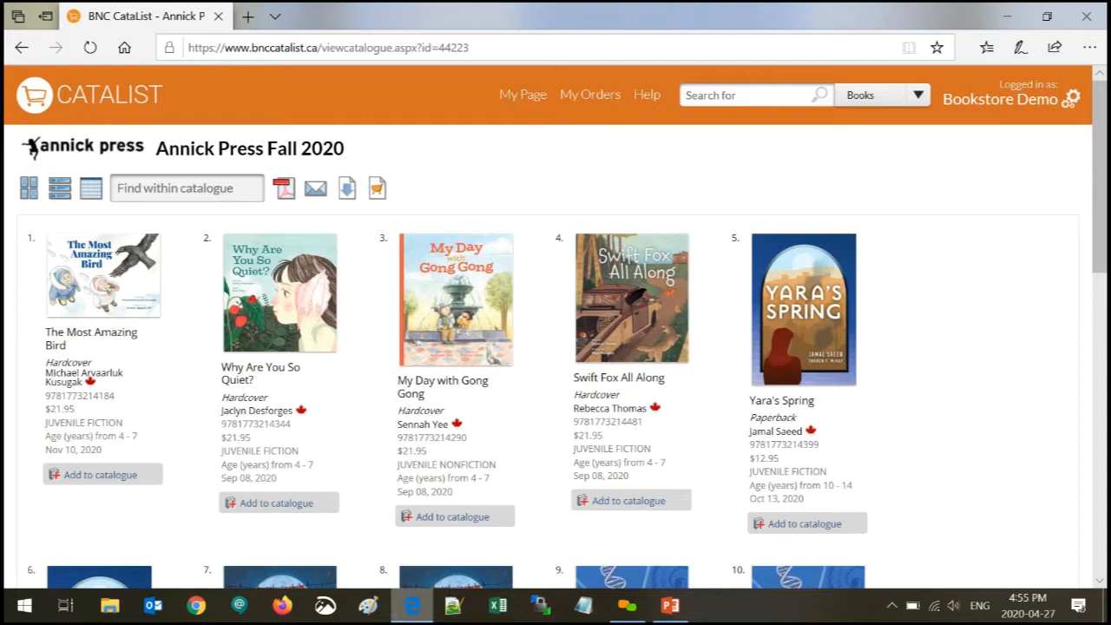
pyautogui.click(748, 96)
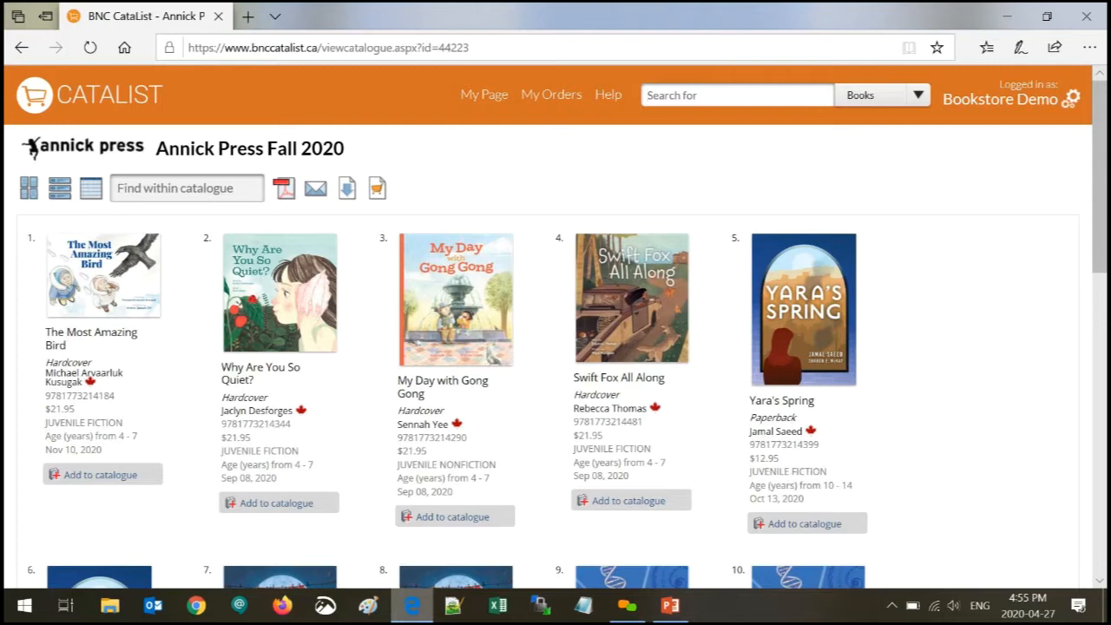
pyautogui.write('inhabit media')
pyautogui.click(919, 100)
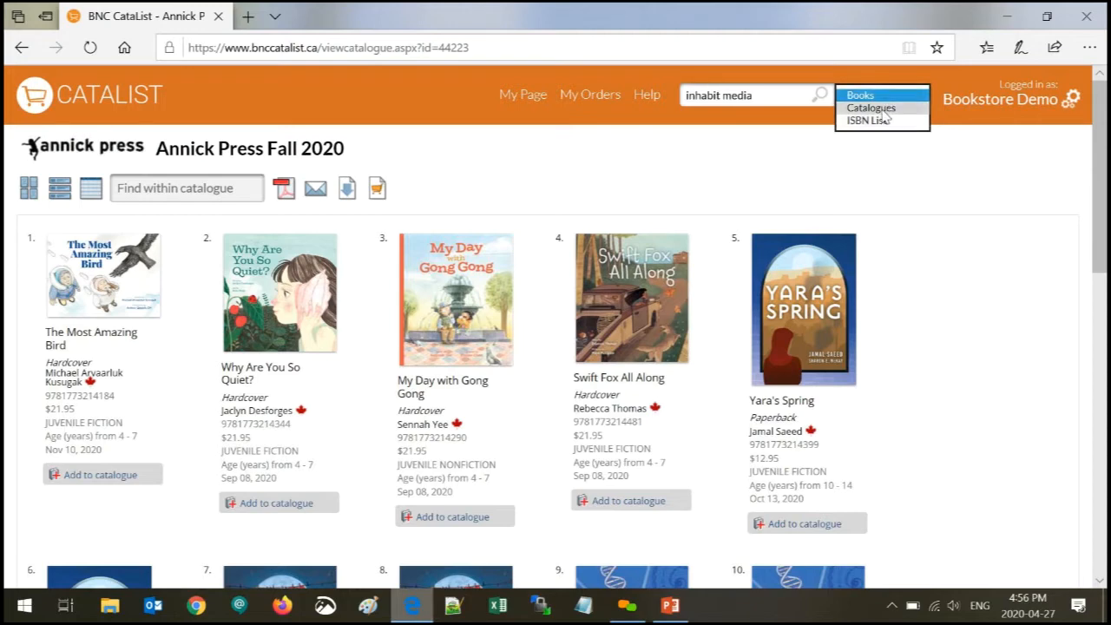
pyautogui.click(884, 111)
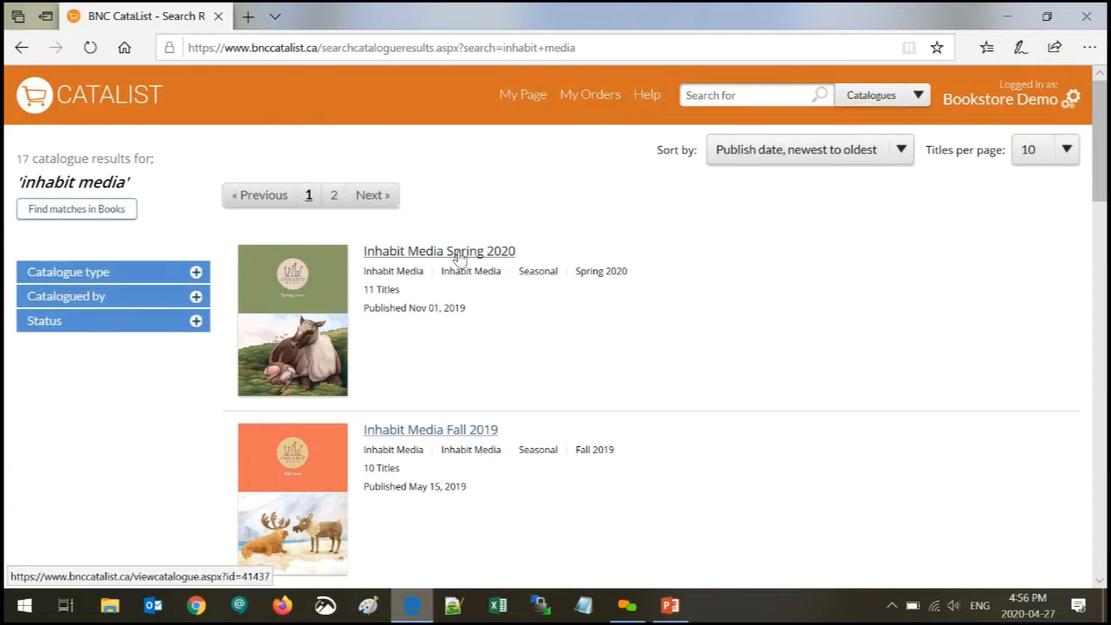
# - Expand the Catalogue type, Catalogued by and Status filters for the 17 inhabit media results
pyautogui.click(106, 276)
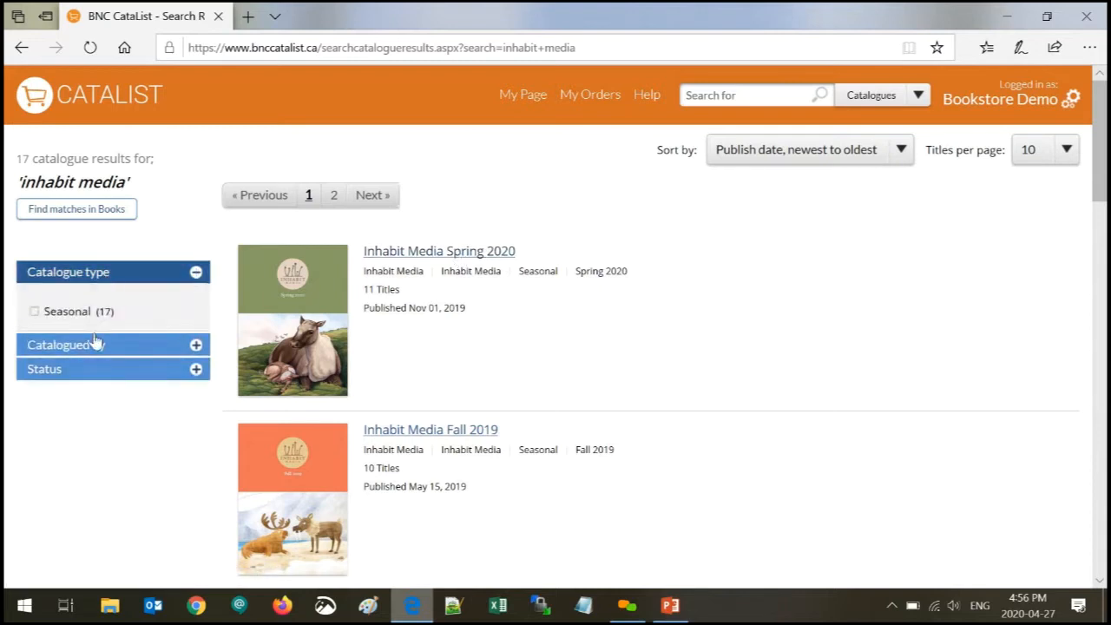
pyautogui.click(54, 351)
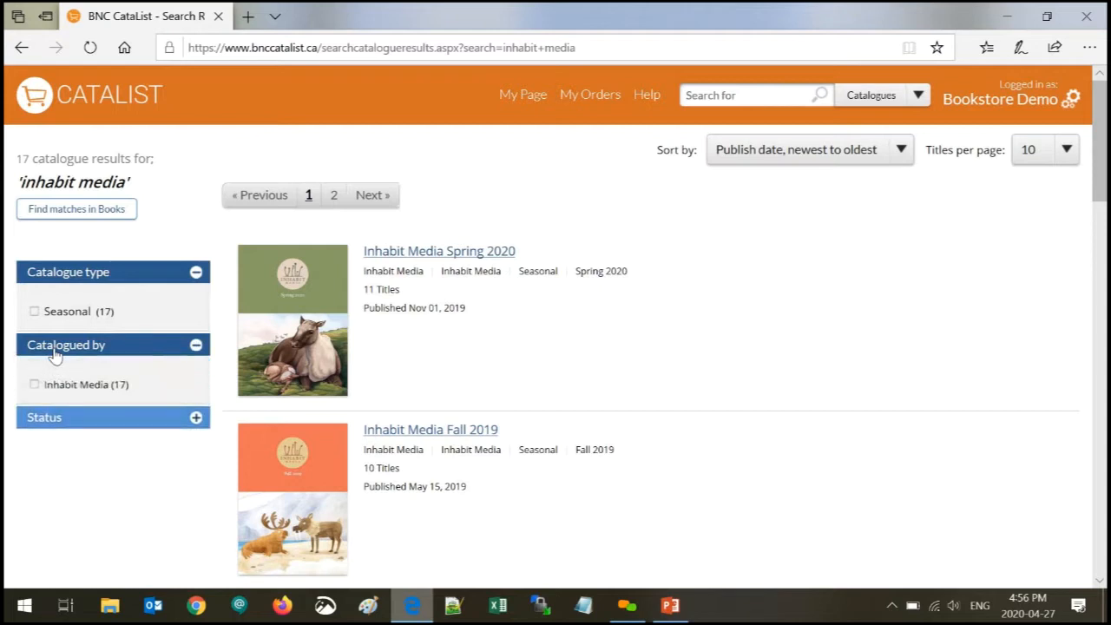
pyautogui.click(68, 421)
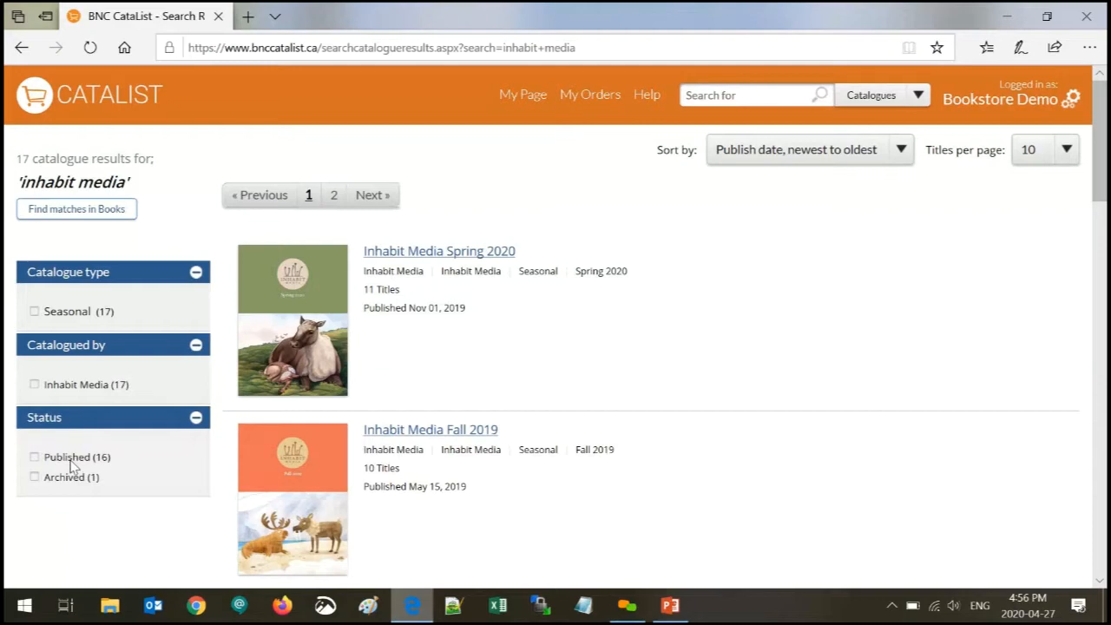
pyautogui.click(752, 96)
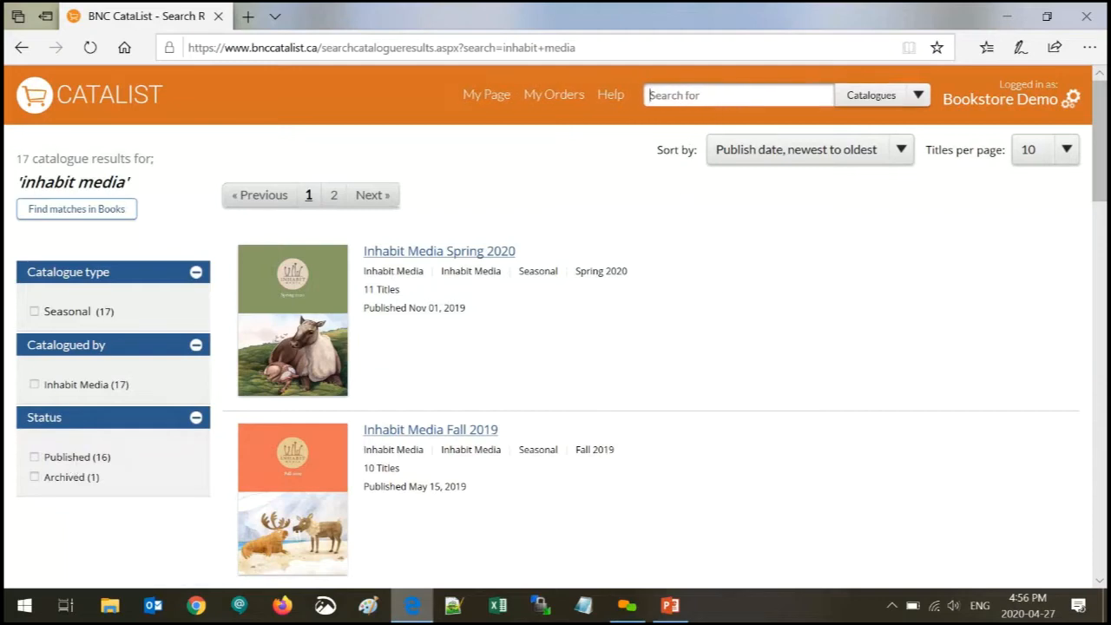
# - Run a catalogue search for 'dewey diva' and expand its catalogue type and cataloguer filters
pyautogui.write('dewey')
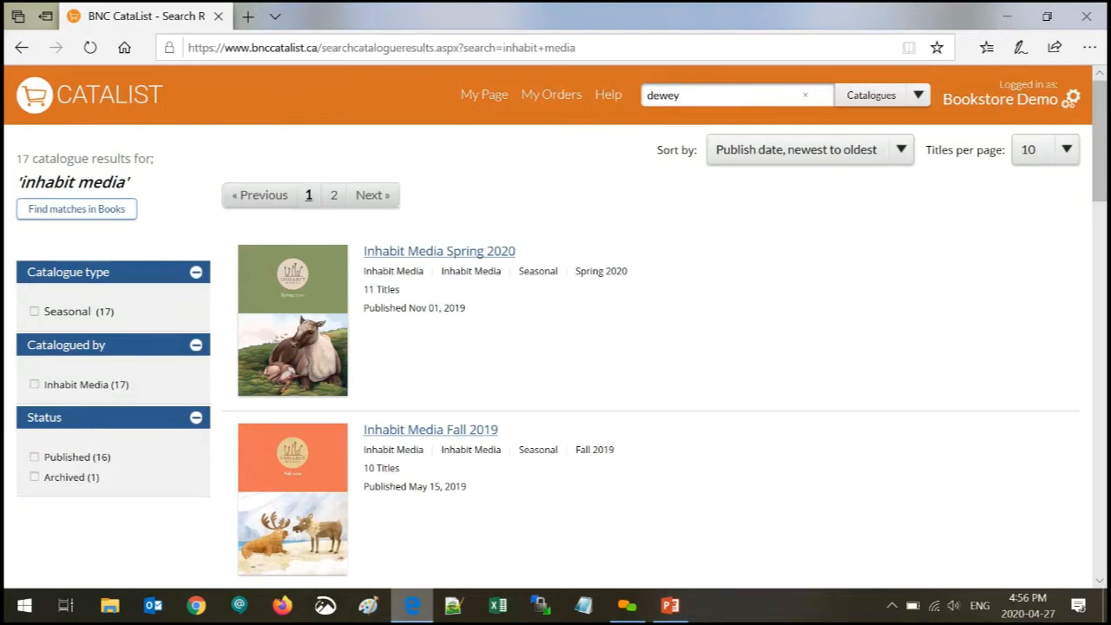
pyautogui.write(' diva')
pyautogui.press('Return')
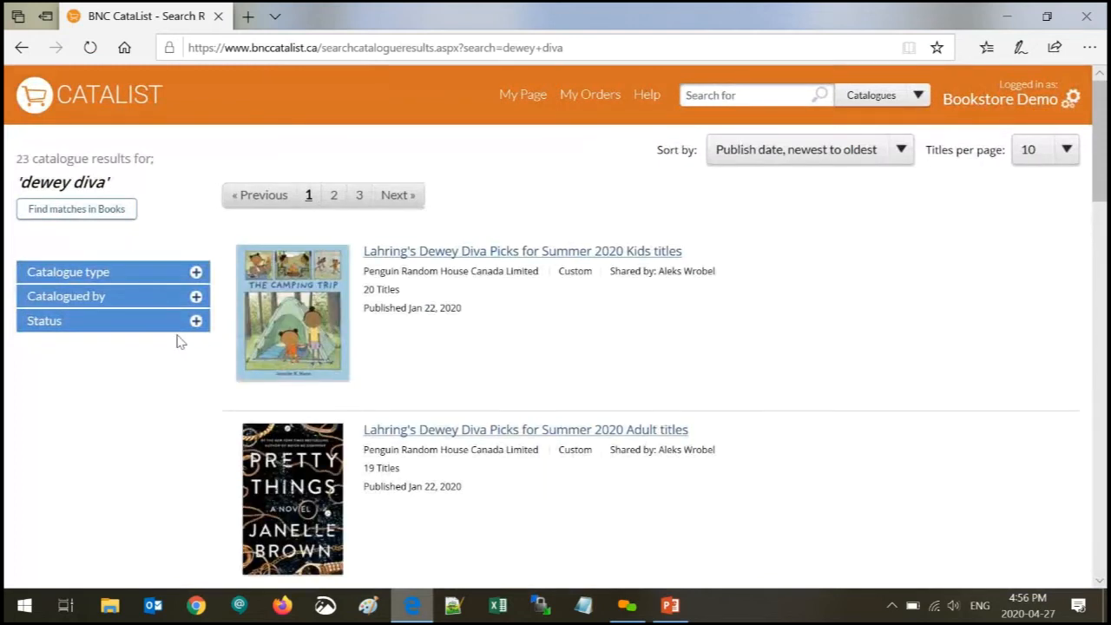
pyautogui.click(144, 276)
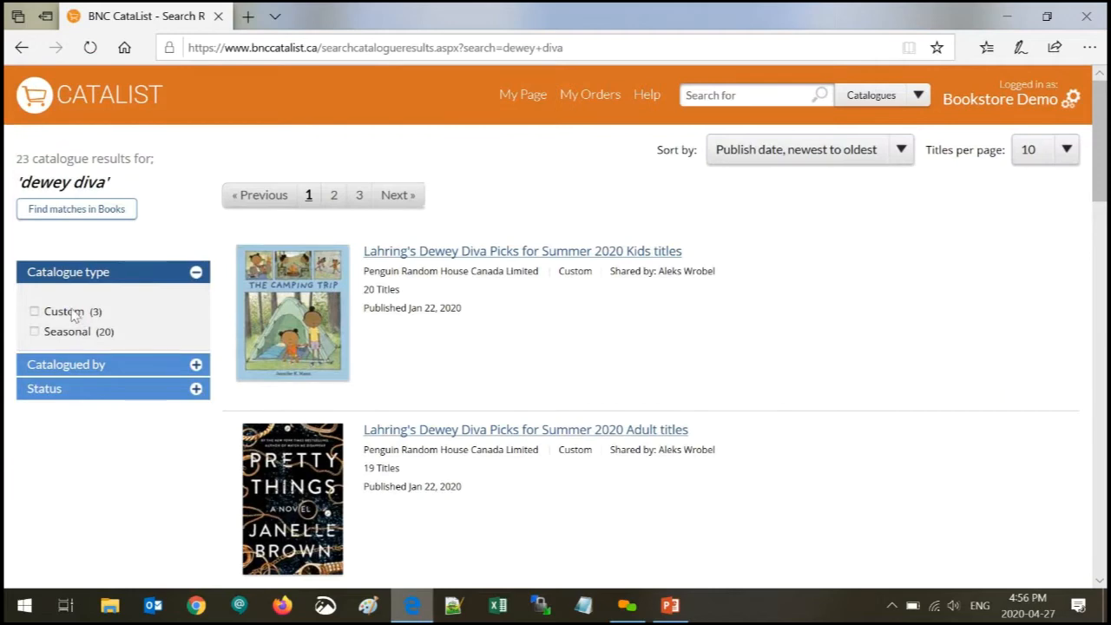
pyautogui.click(85, 365)
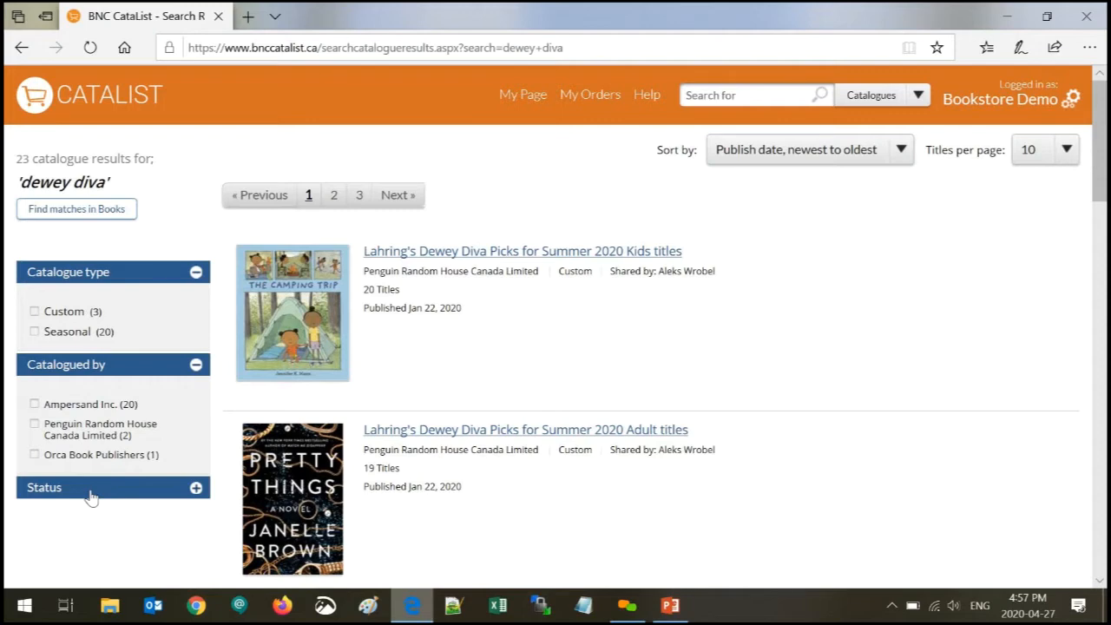
pyautogui.click(754, 98)
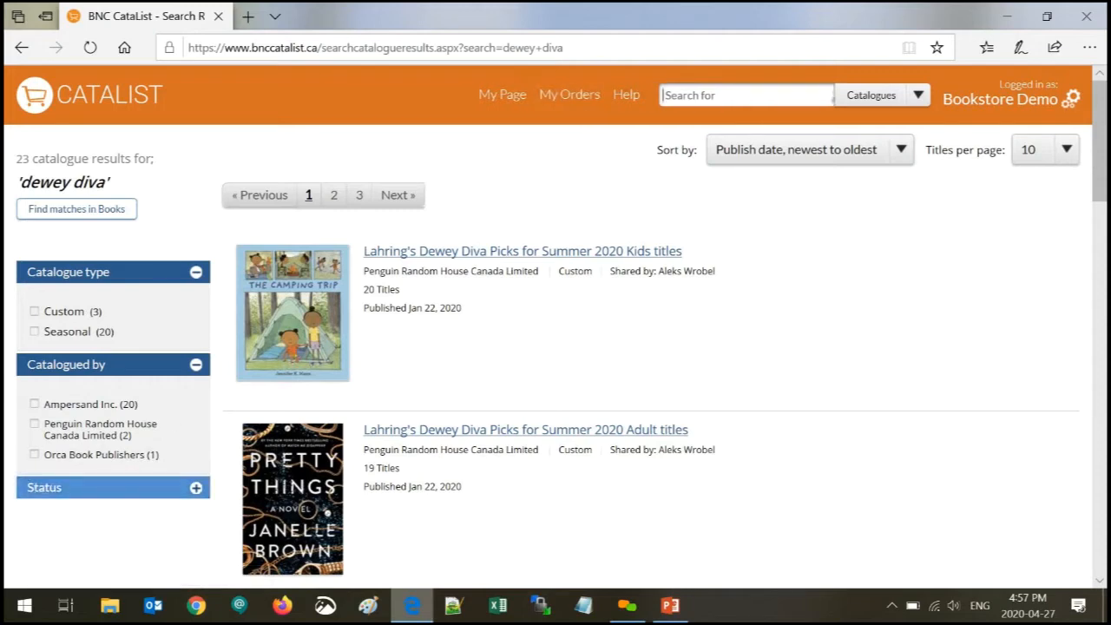
# - Search catalogues for 'diverse' and scroll through the four results
pyautogui.write('diverse')
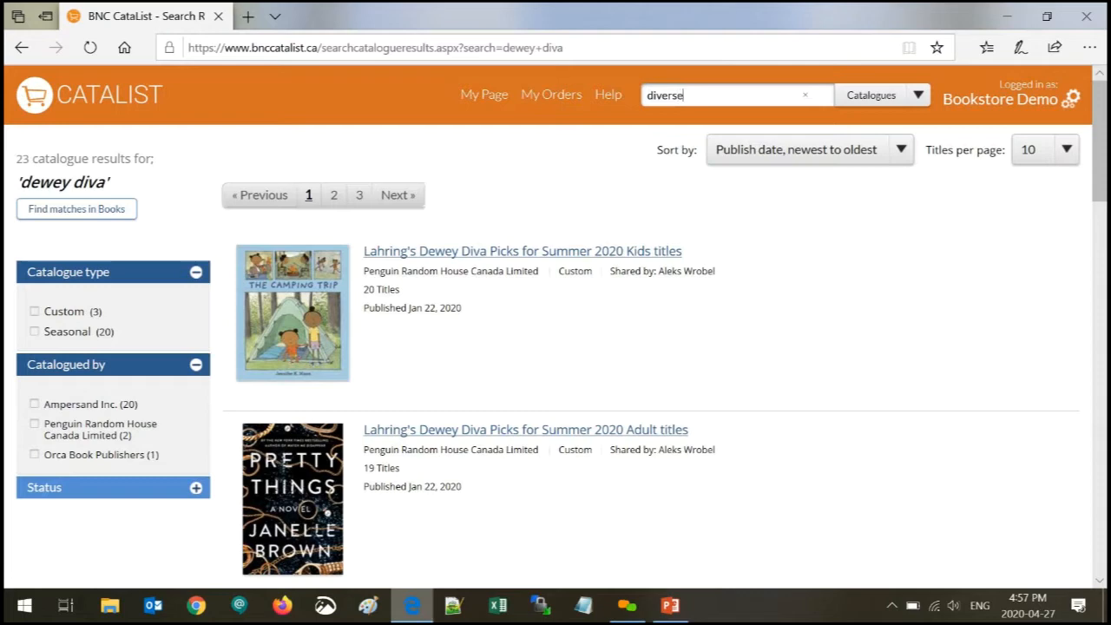
pyautogui.press('Return')
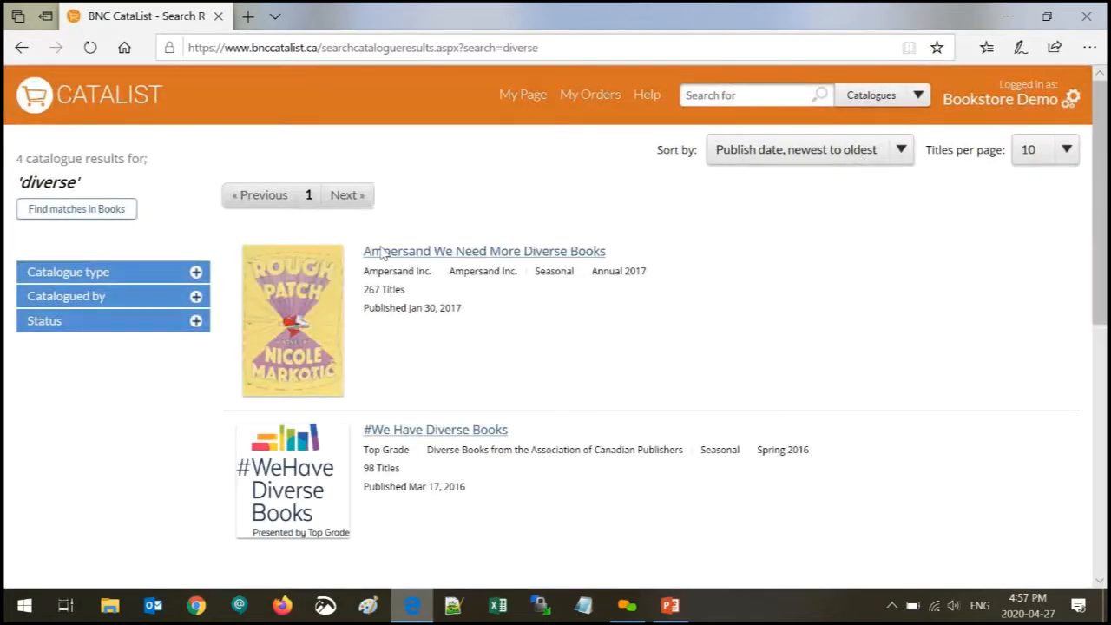
pyautogui.scroll(-1, 392, 265)
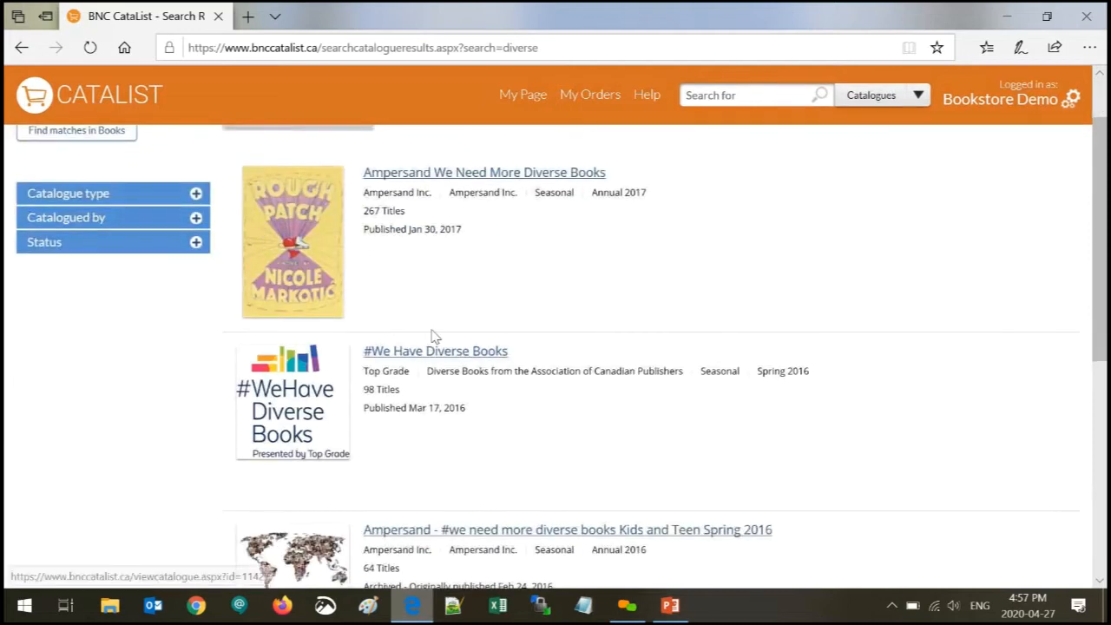
pyautogui.scroll(-1, 435, 337)
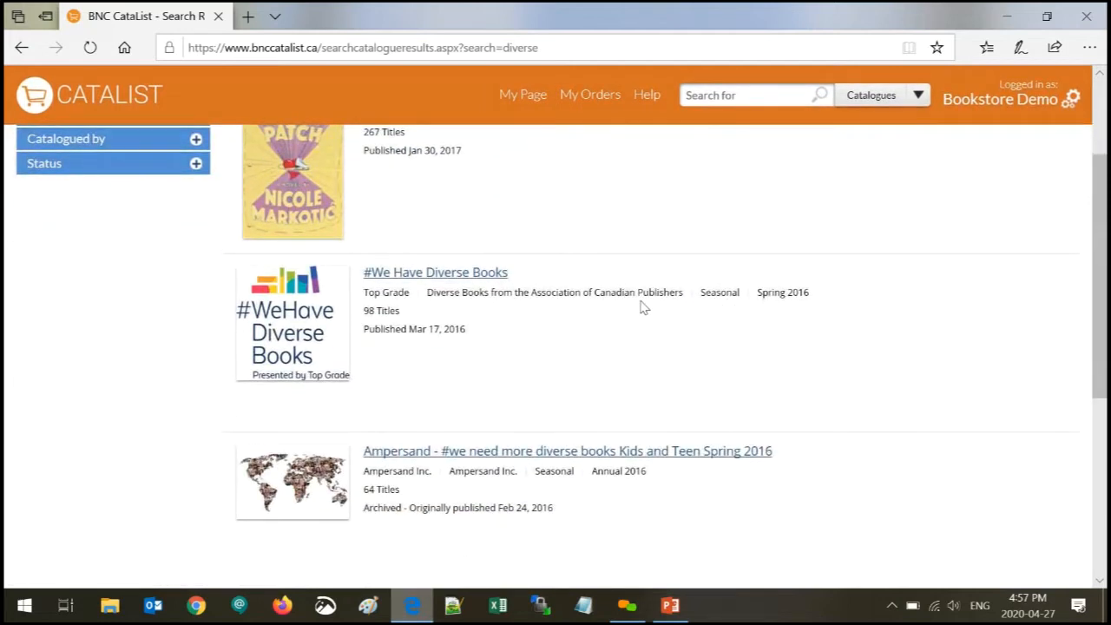
pyautogui.scroll(-1, 643, 308)
pyautogui.scroll(-1, 643, 307)
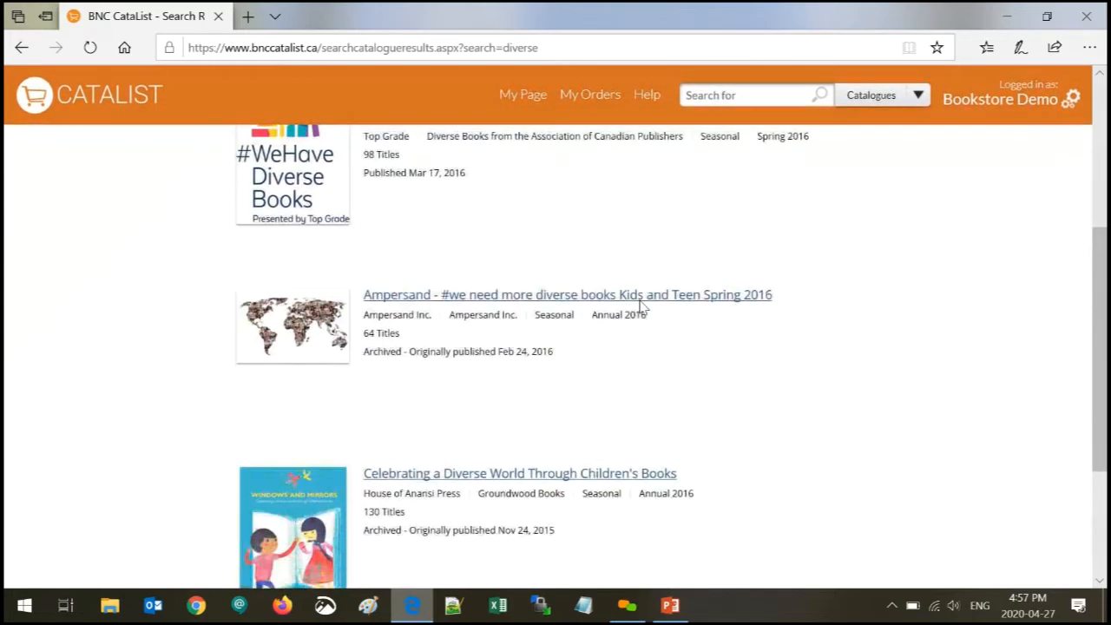
pyautogui.scroll(-2, 643, 307)
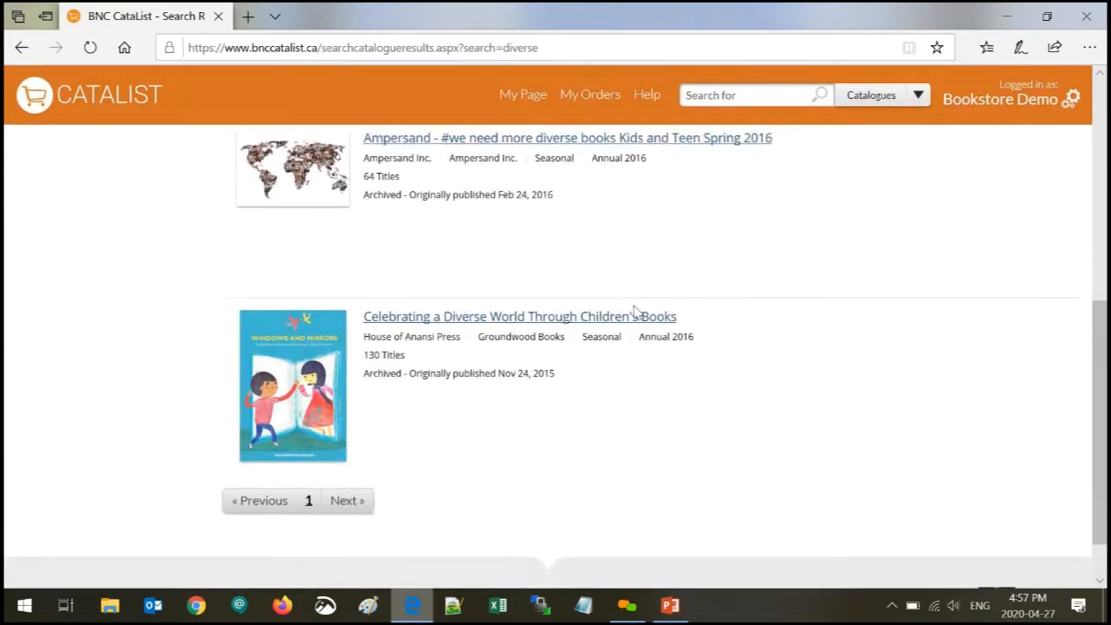
pyautogui.scroll(6, 636, 310)
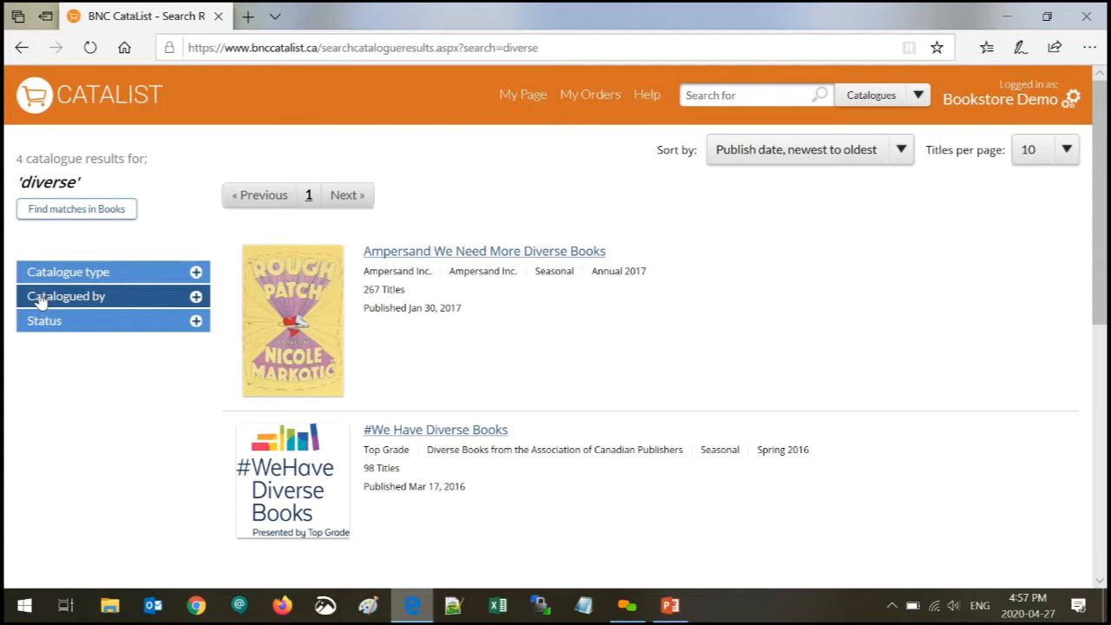
# - Open the Ampersand We Need More Diverse Books catalogue in Scrolling view
pyautogui.click(280, 286)
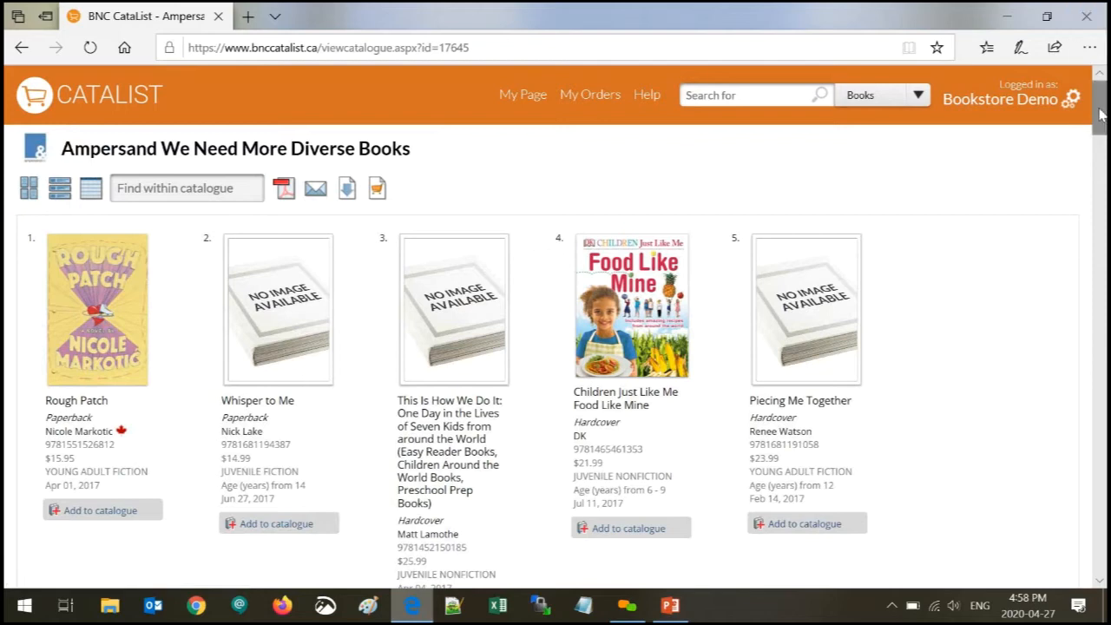
pyautogui.moveTo(1101, 116)
pyautogui.mouseDown()
pyautogui.moveTo(1101, 202)
pyautogui.moveTo(1101, 113)
pyautogui.mouseUp()
pyautogui.click(58, 189)
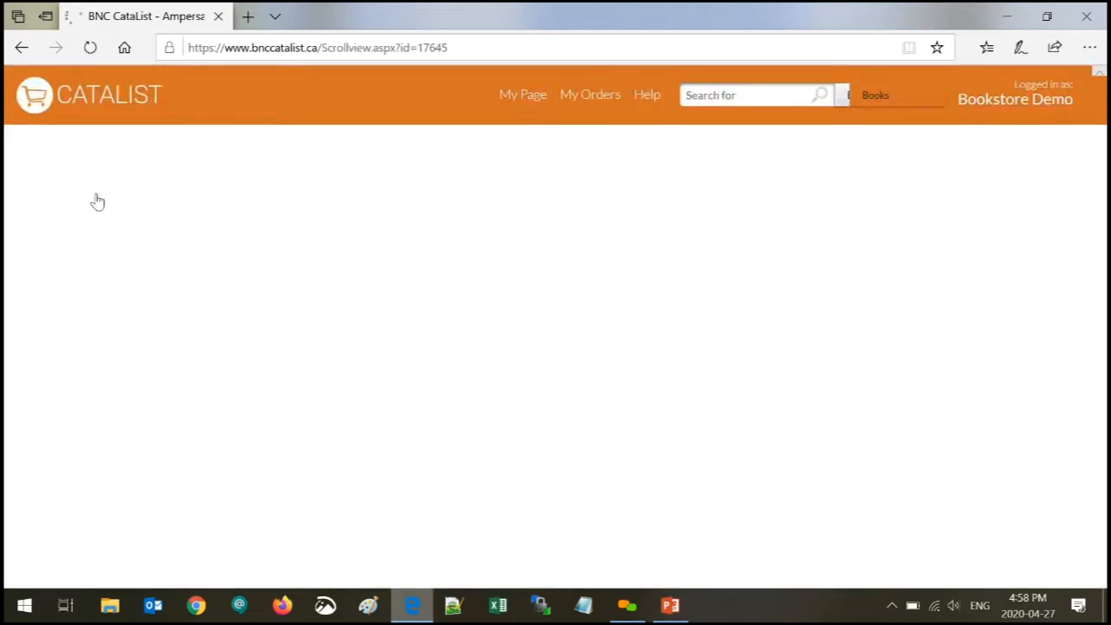
# - Expand and collapse Rough Patch's Marketing Copy, Notes and Awards & Reviews, then open Whisper to Me
pyautogui.click(117, 468)
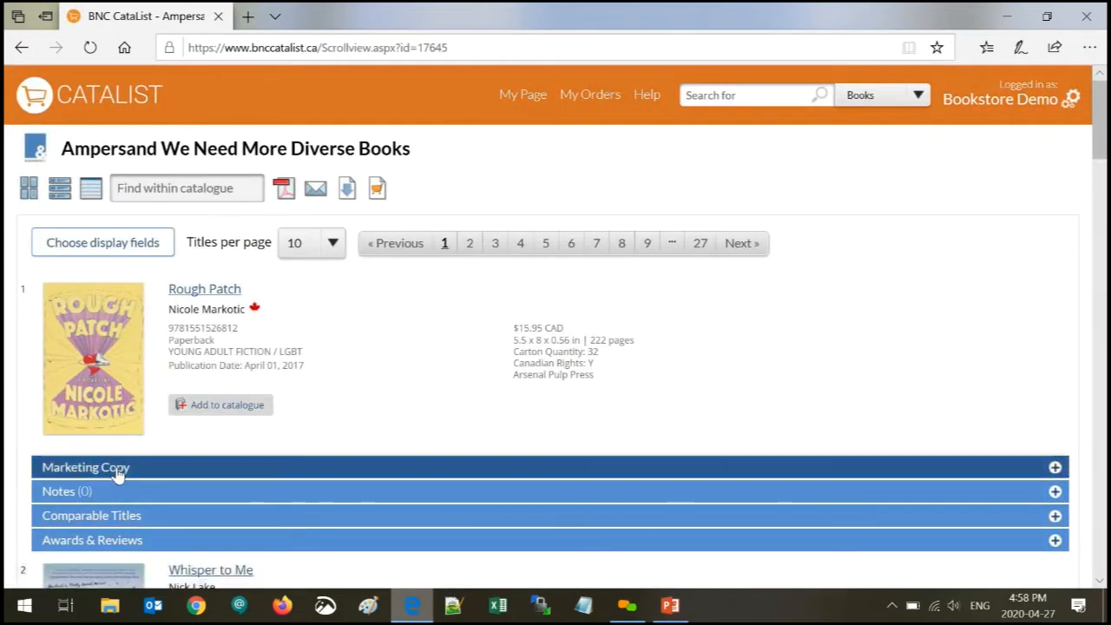
pyautogui.scroll(-1, 117, 467)
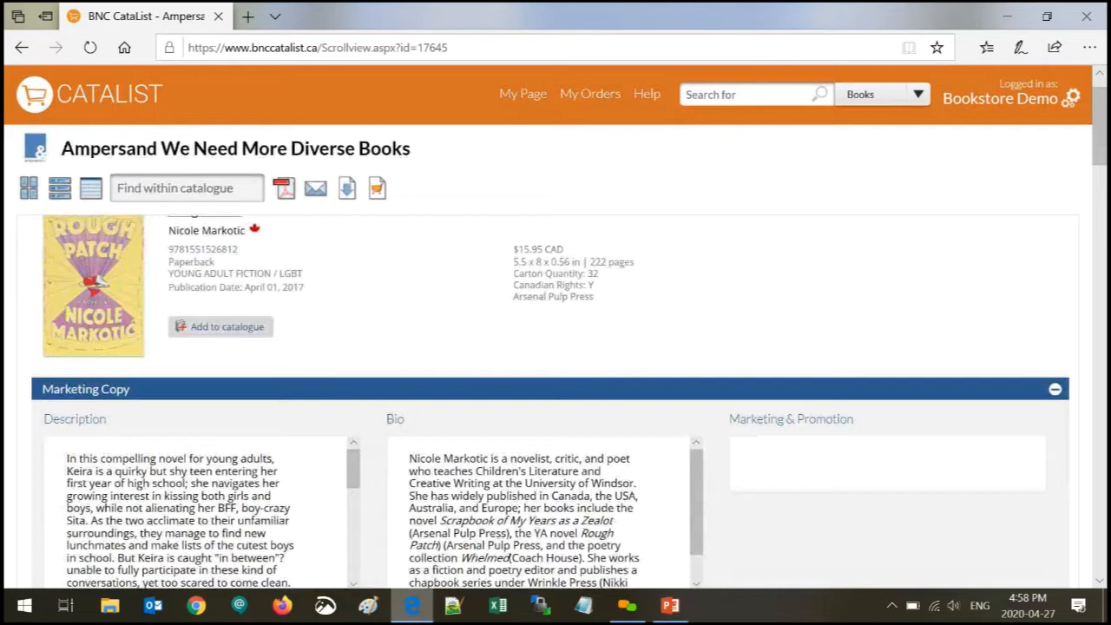
pyautogui.click(104, 388)
pyautogui.click(88, 422)
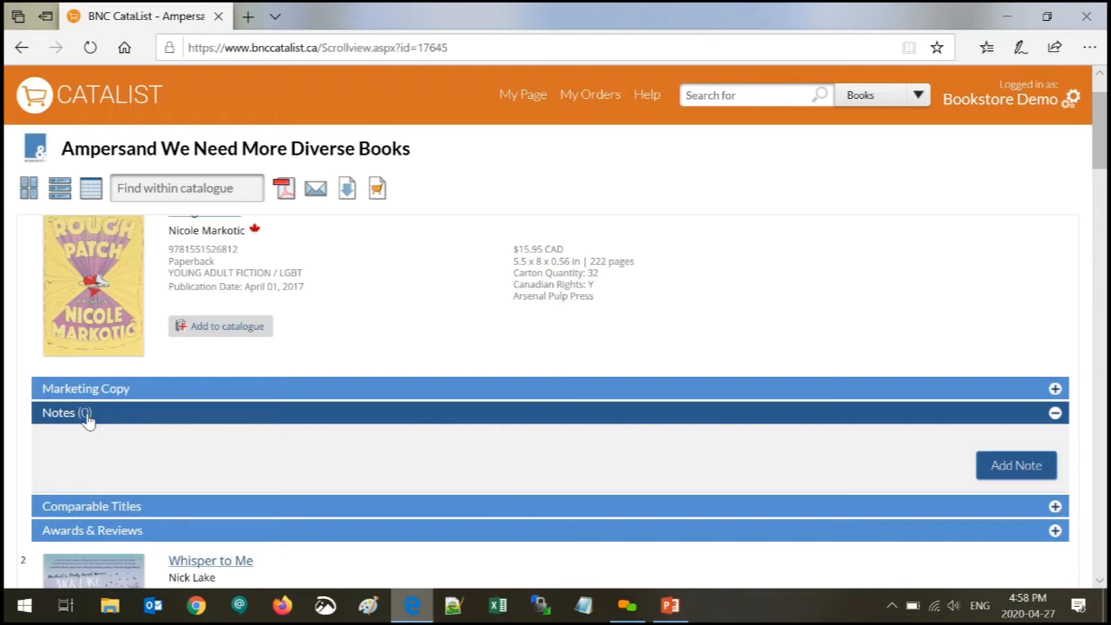
pyautogui.click(86, 415)
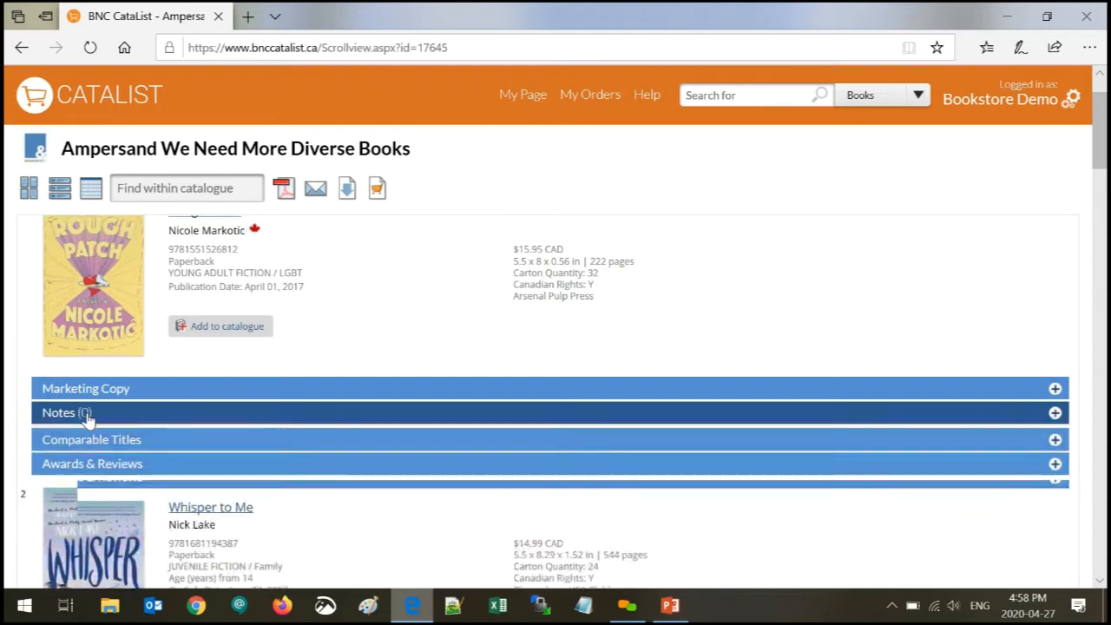
pyautogui.click(101, 461)
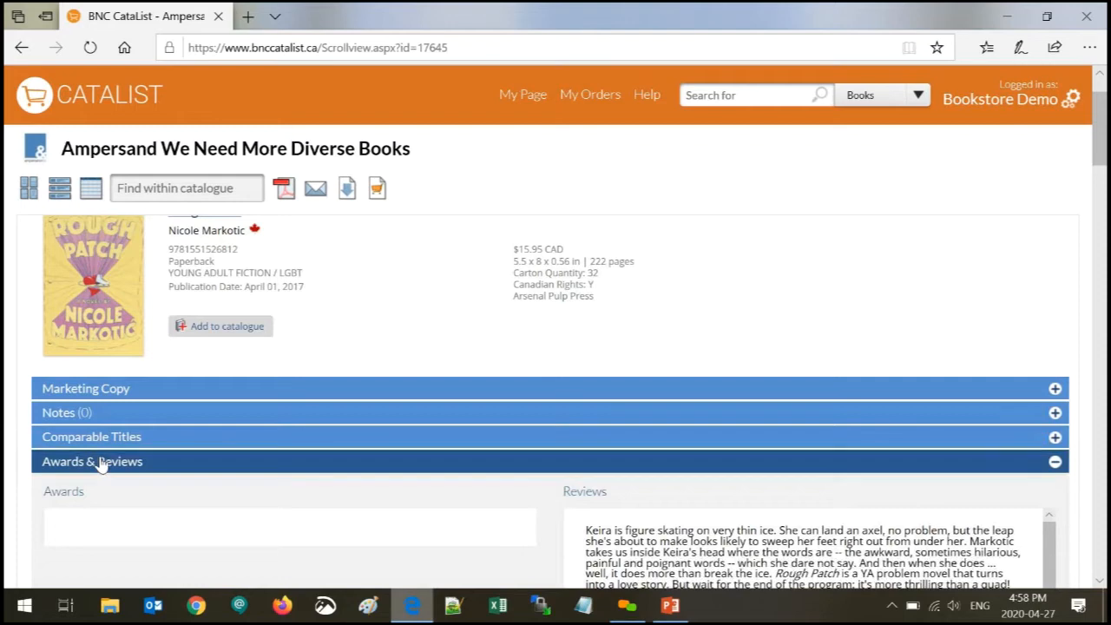
pyautogui.scroll(-1, 101, 464)
pyautogui.click(113, 389)
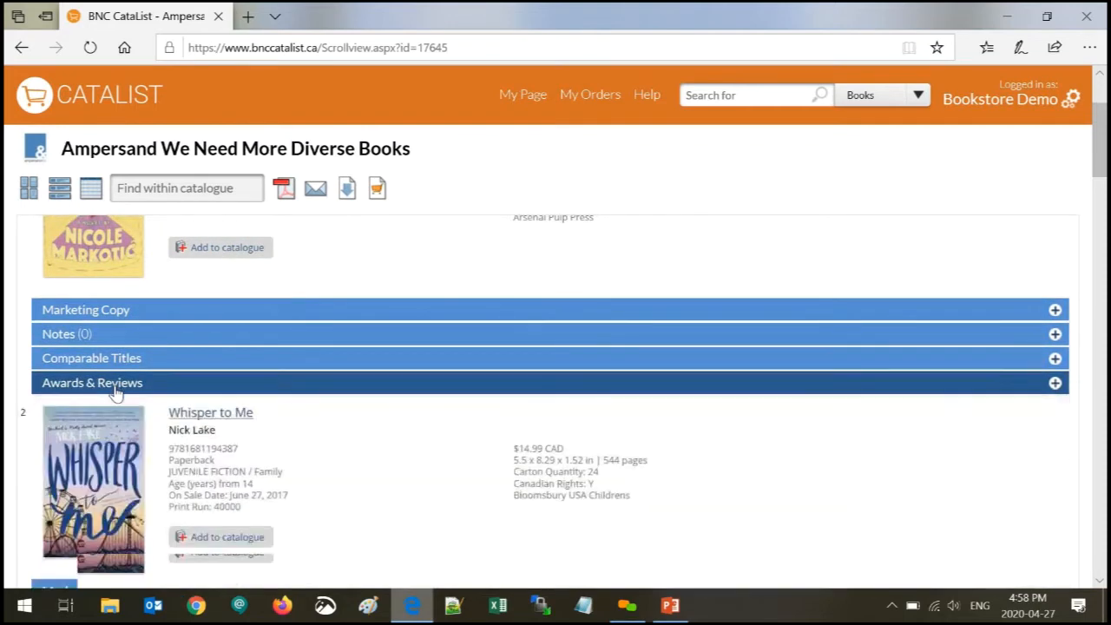
pyautogui.click(110, 466)
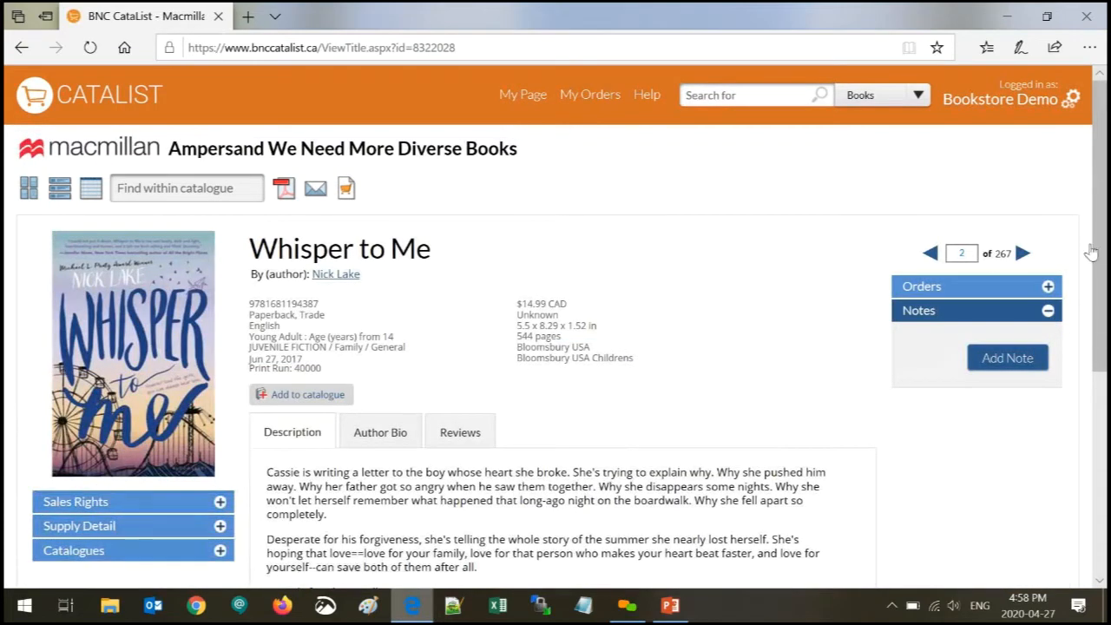
# - Check the Sales Rights and Supply Detail sections for Whisper to Me
pyautogui.scroll(-1, 104, 518)
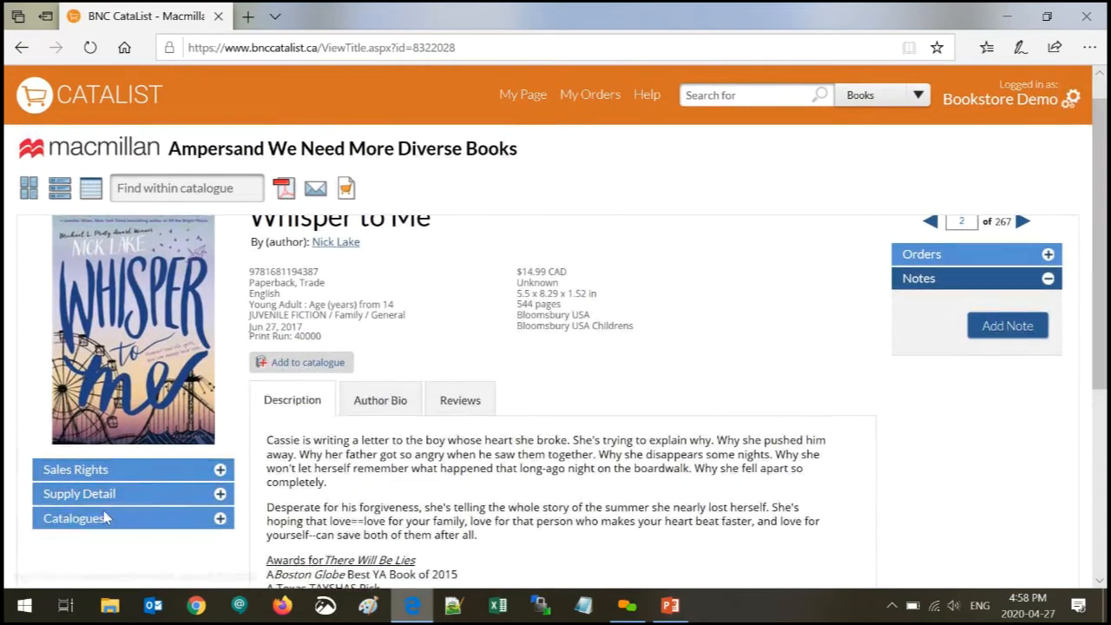
pyautogui.click(99, 469)
pyautogui.click(99, 470)
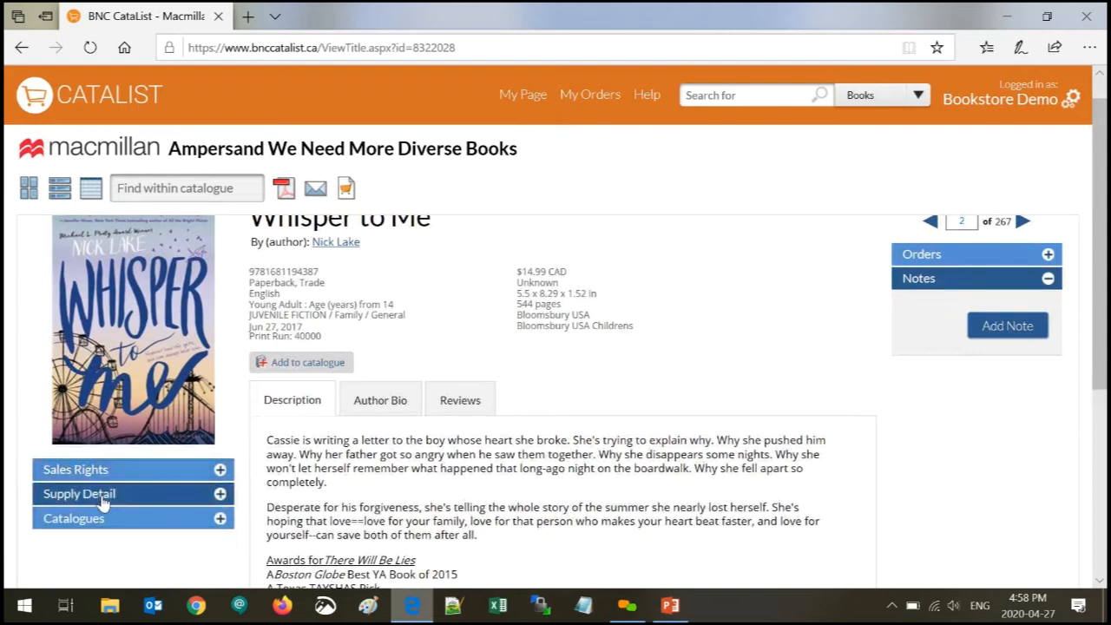
pyautogui.click(103, 494)
pyautogui.scroll(-2, 103, 502)
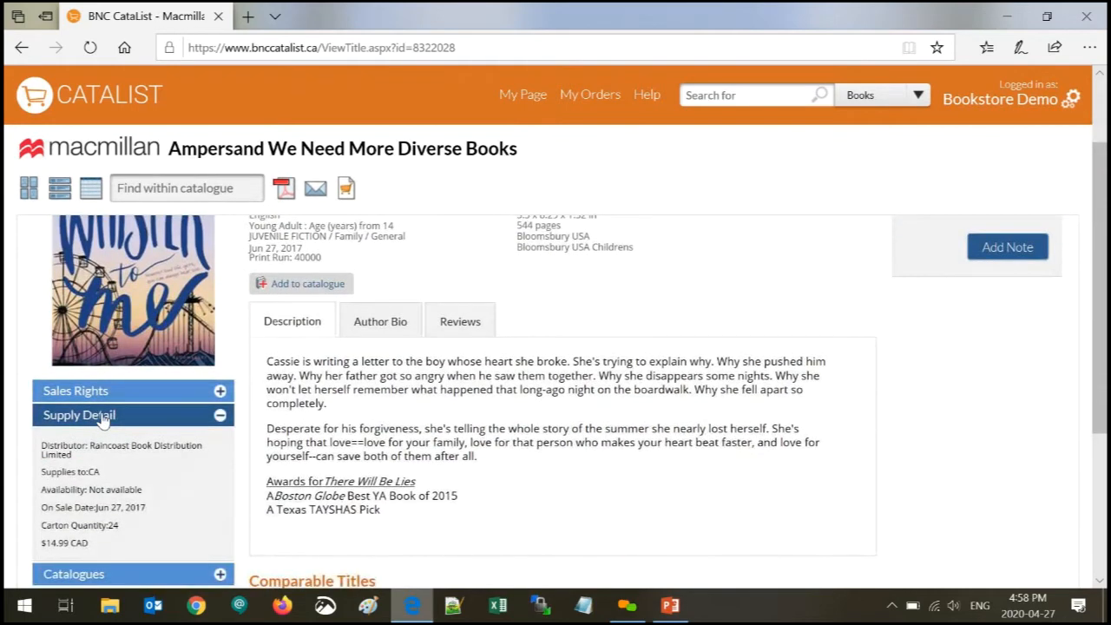
pyautogui.click(102, 416)
# - View the Author Bio, Reviews and Description tabs, then scroll down to Comparable Titles
pyautogui.click(375, 334)
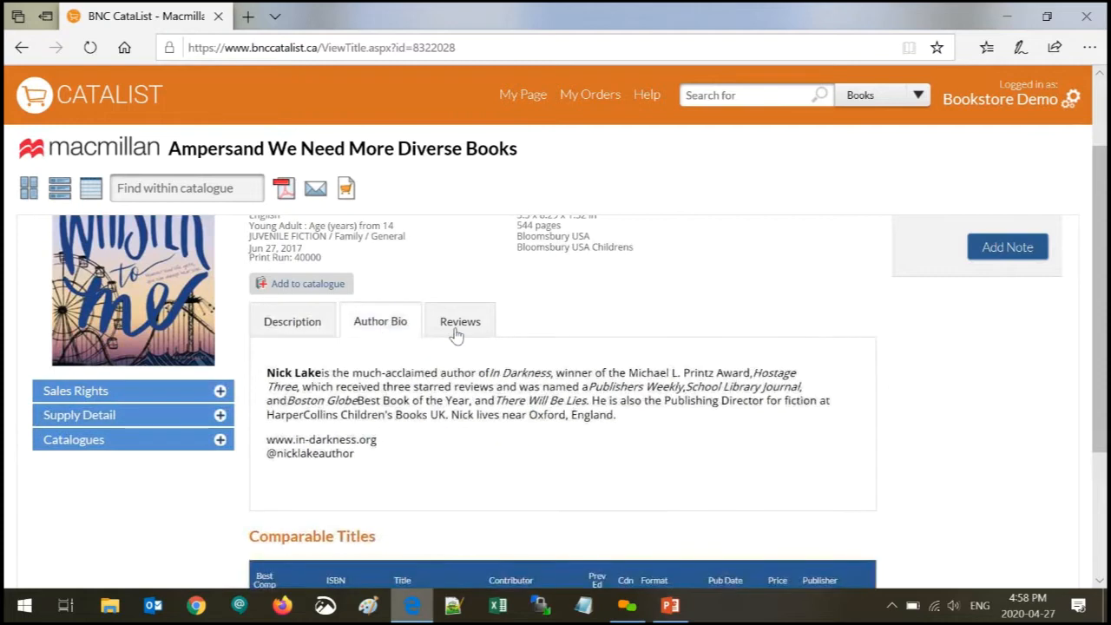
pyautogui.click(461, 328)
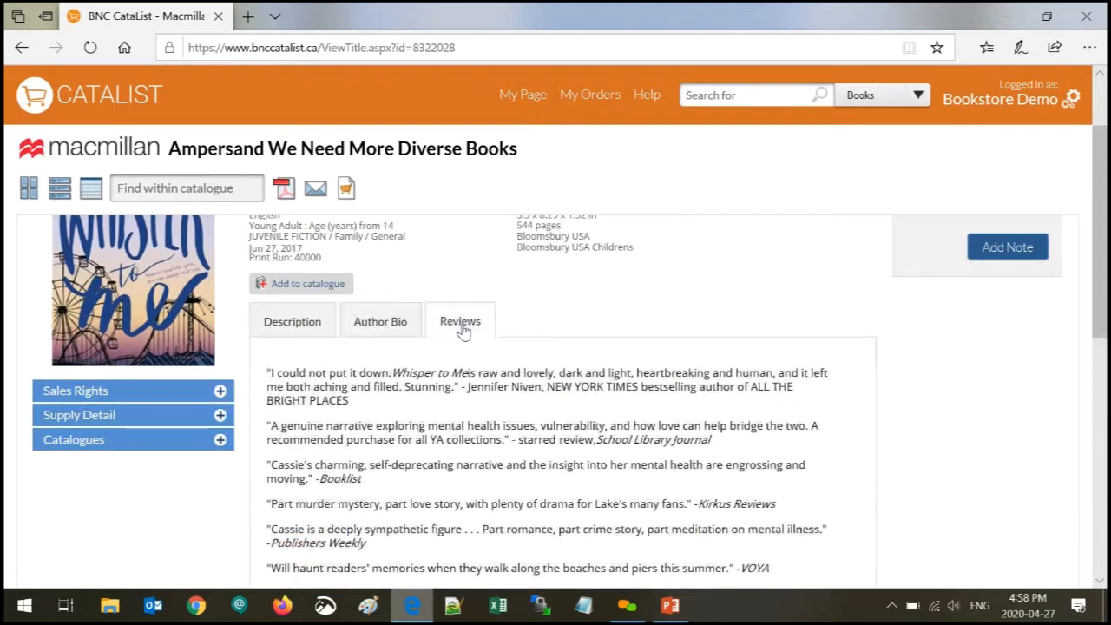
pyautogui.click(297, 334)
pyautogui.scroll(-3, 297, 341)
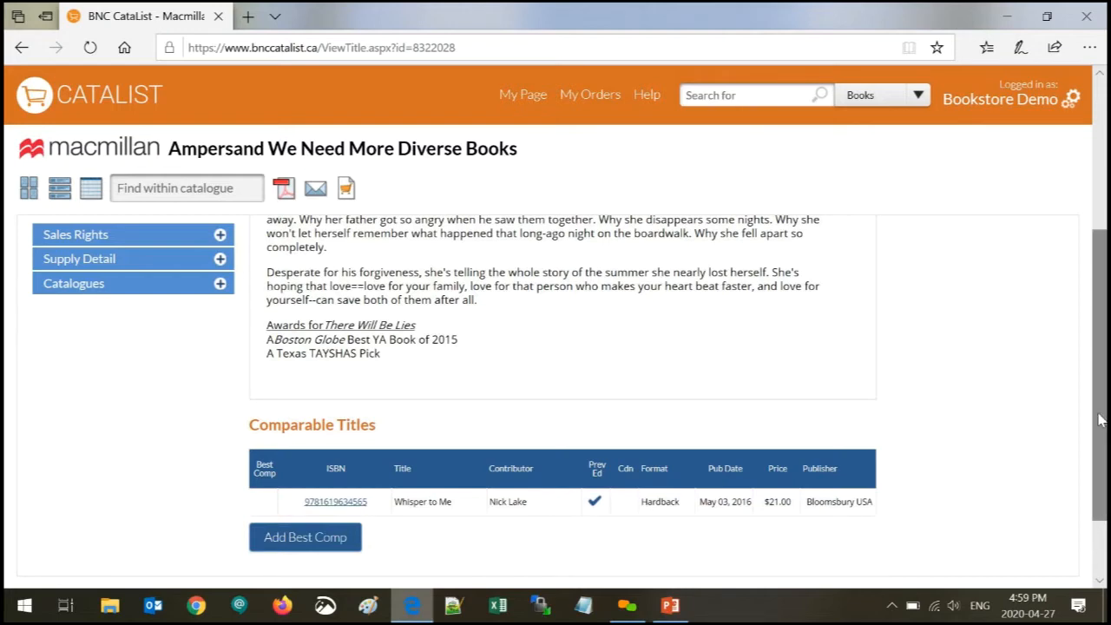
pyautogui.moveTo(1101, 421); pyautogui.dragTo(1101, 237)
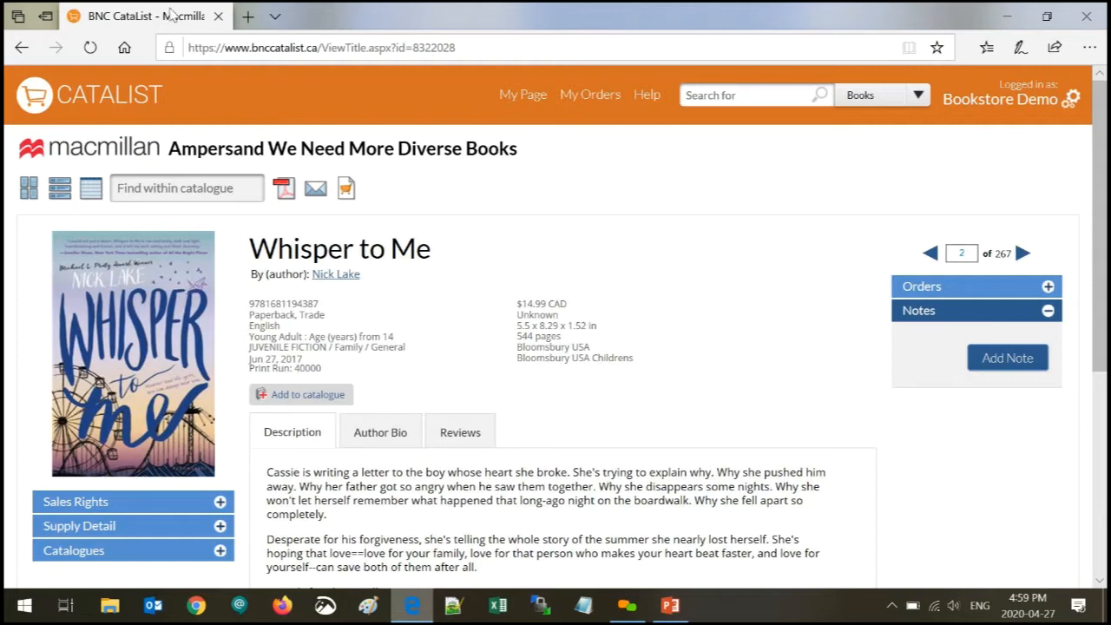
# - From the CataList home page, run a Books search for 'indigenous'
pyautogui.click(74, 108)
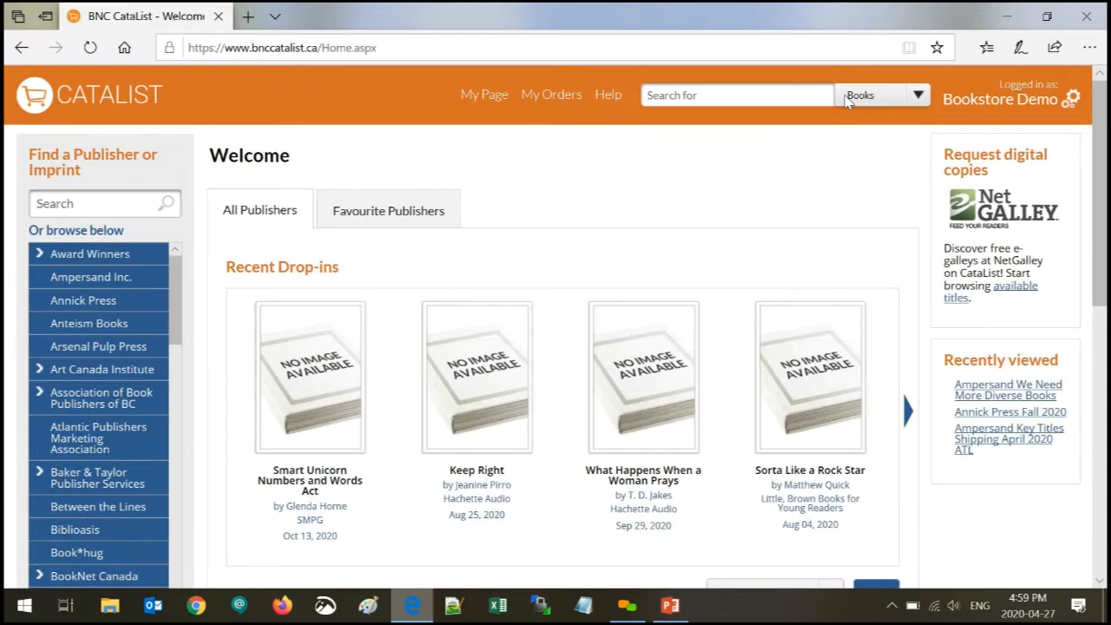
pyautogui.write('inde')
pyautogui.press('BackSpace')
pyautogui.write('igenous')
pyautogui.press('Return')
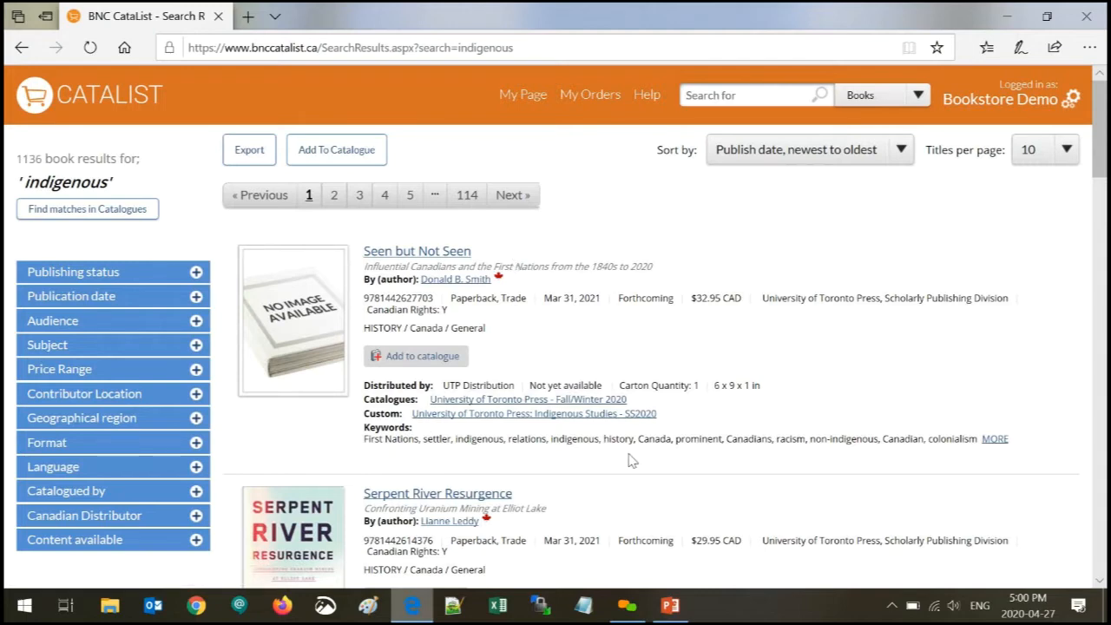
pyautogui.moveTo(548, 441); pyautogui.dragTo(604, 445)
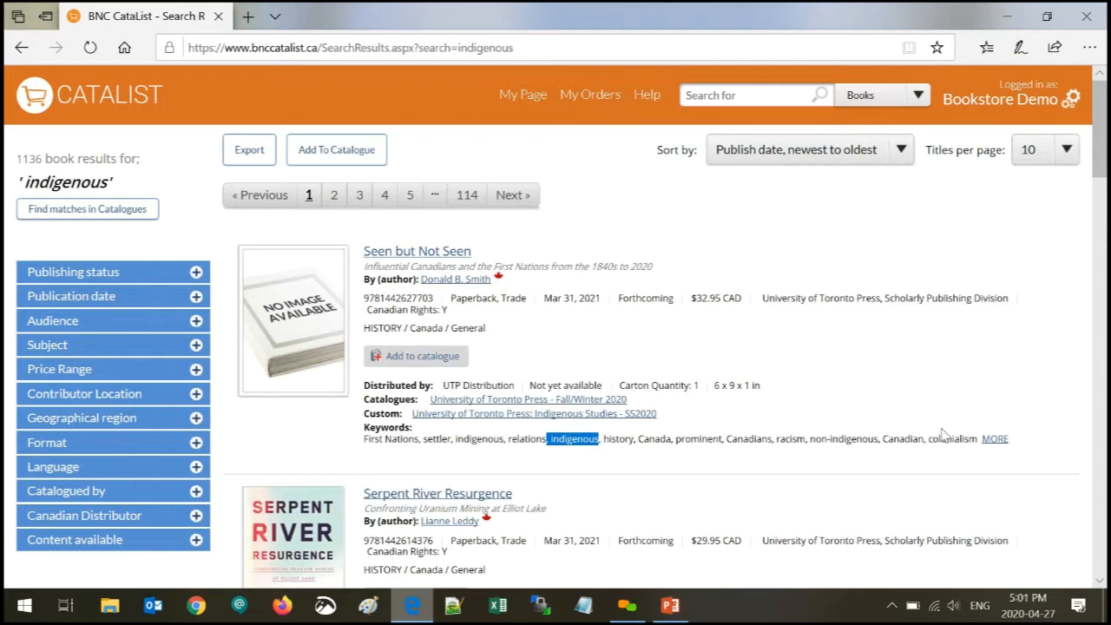
pyautogui.click(875, 380)
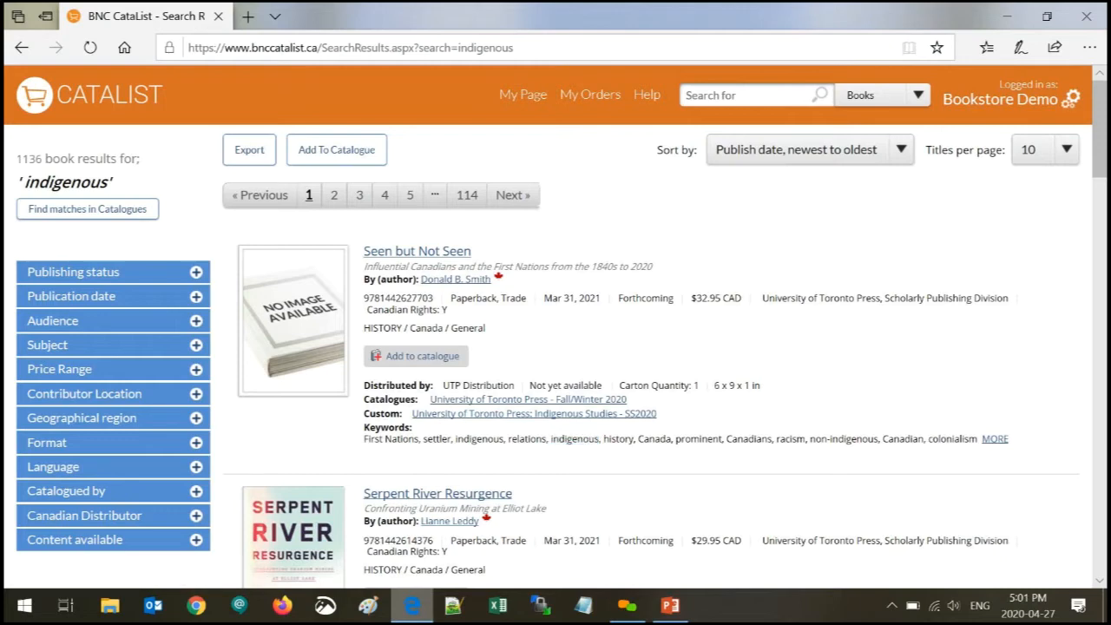
# - Filter the indigenous results to Active and Forthcoming titles, leaving 1075 books
pyautogui.click(125, 273)
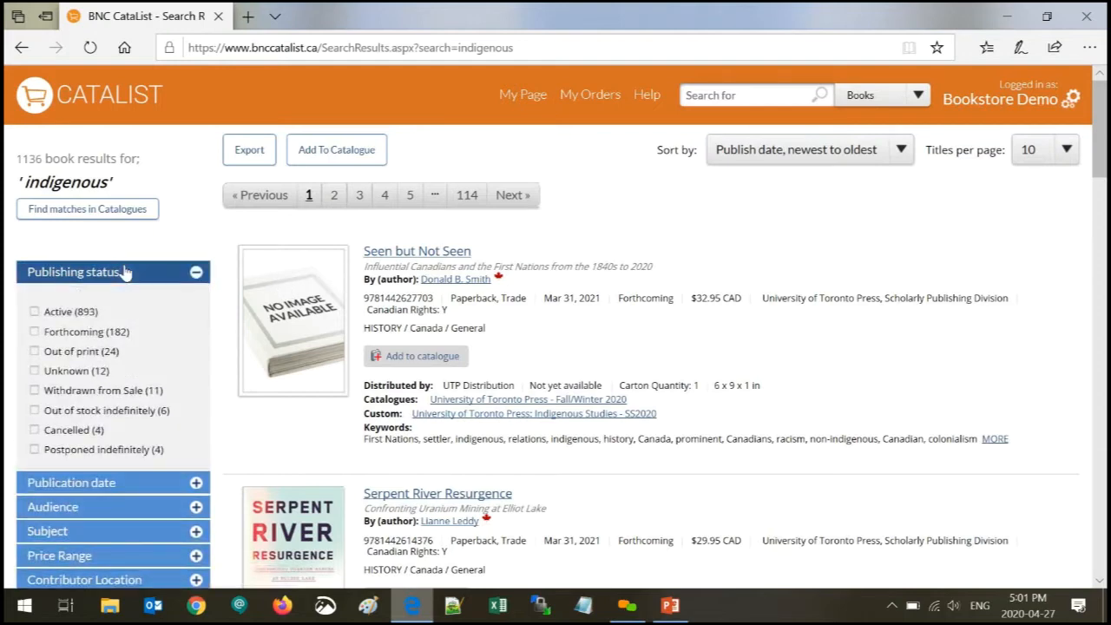
pyautogui.click(35, 313)
pyautogui.click(35, 332)
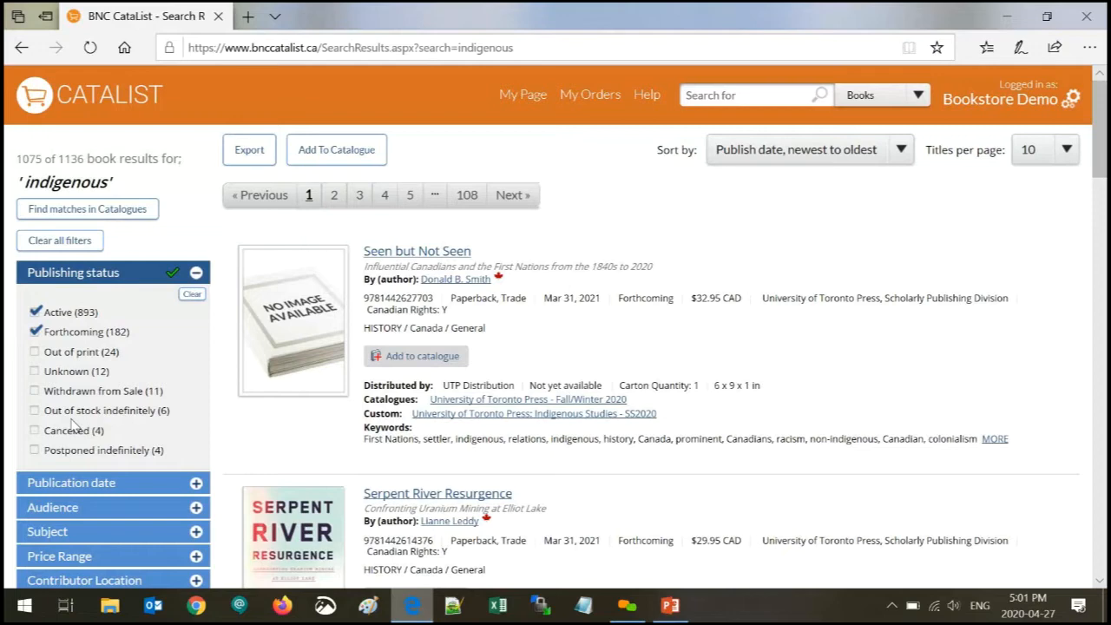
pyautogui.click(126, 273)
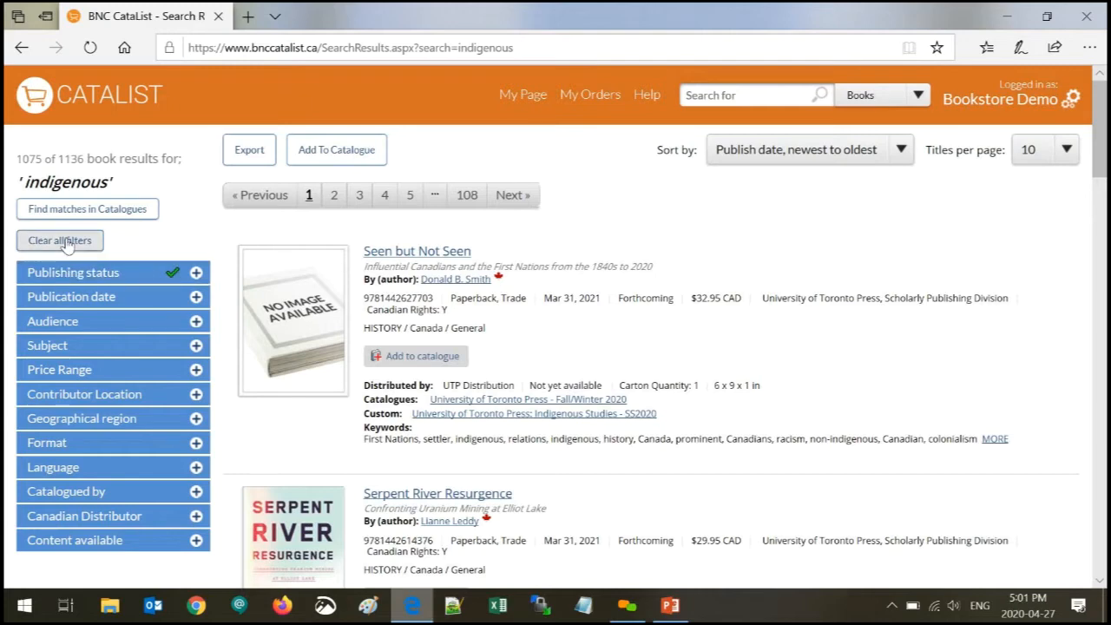
pyautogui.click(64, 299)
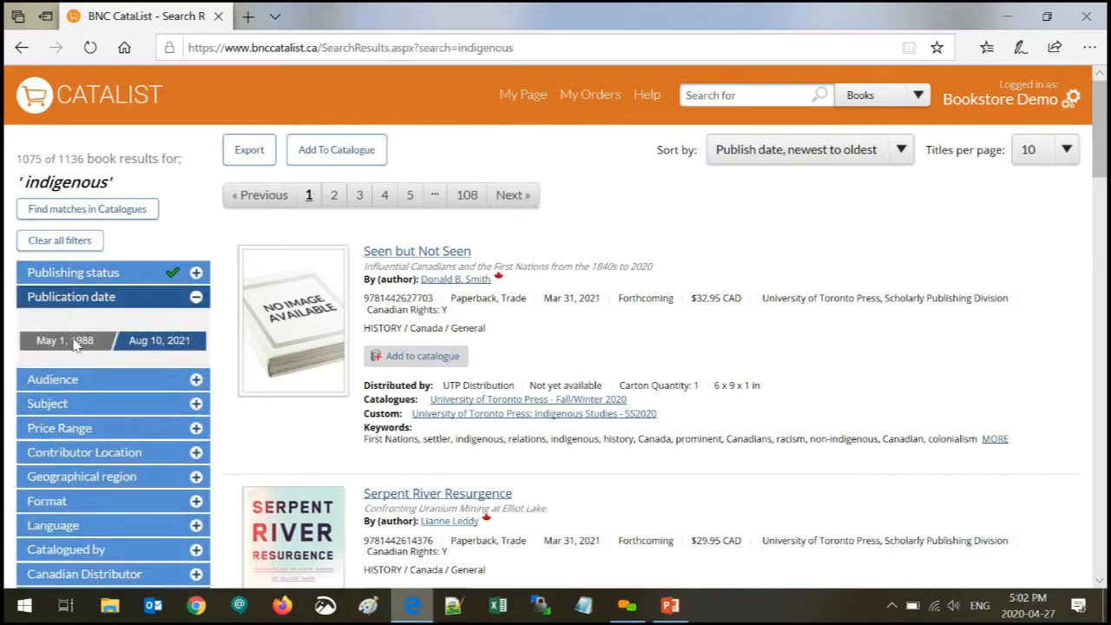
# - Set the publication start date to May 1, 2015 using the calendar's month/year picker
pyautogui.click(75, 343)
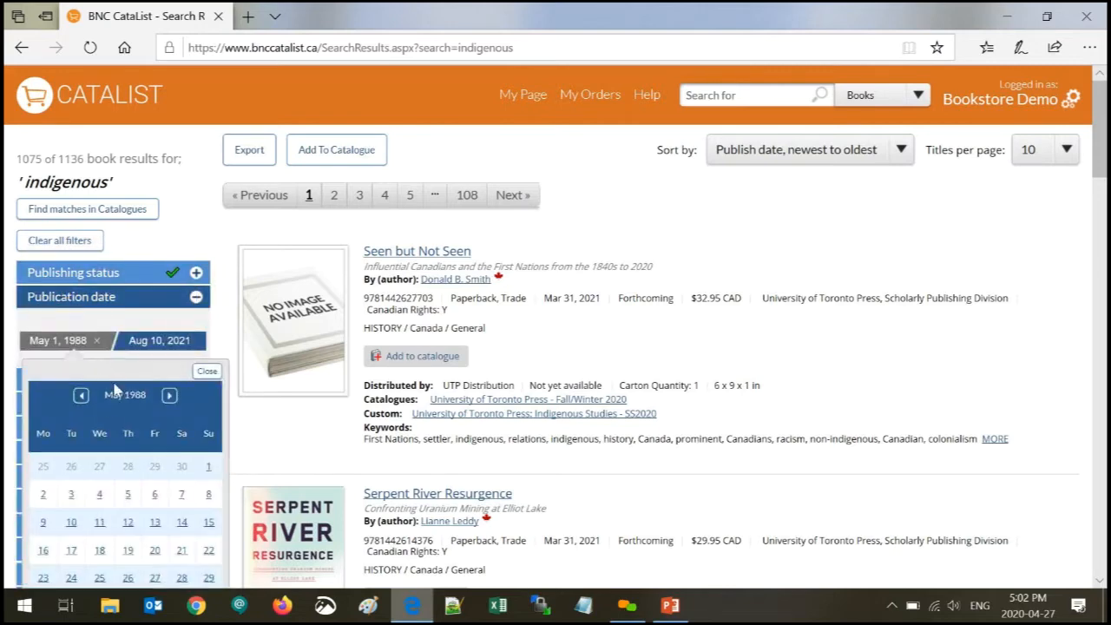
pyautogui.scroll(-1, 114, 391)
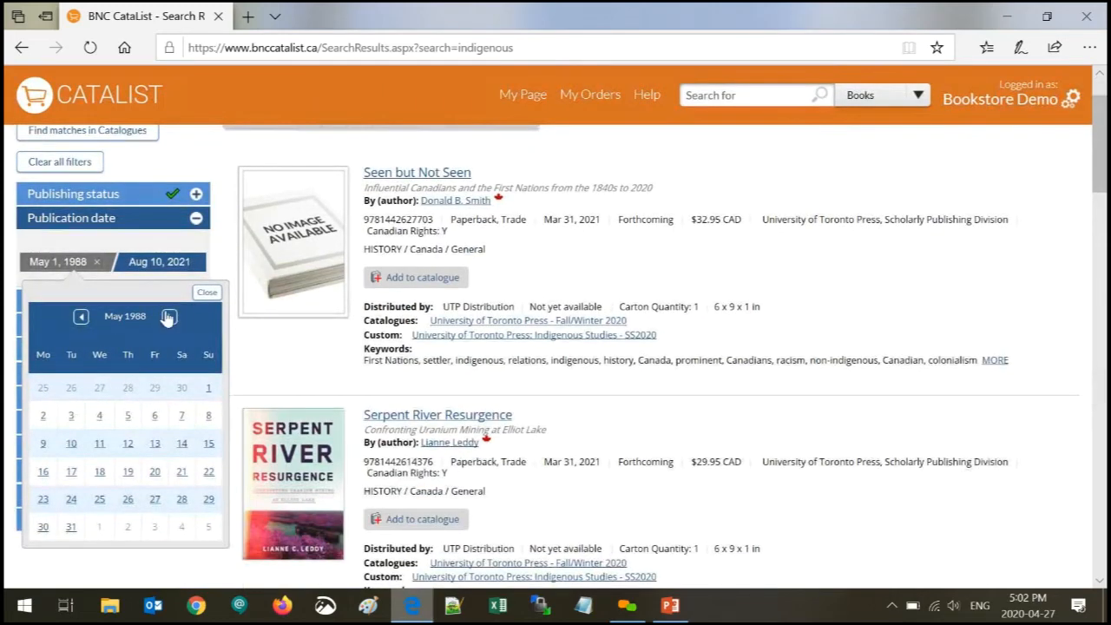
pyautogui.click(120, 325)
pyautogui.scroll(-1, 106, 574)
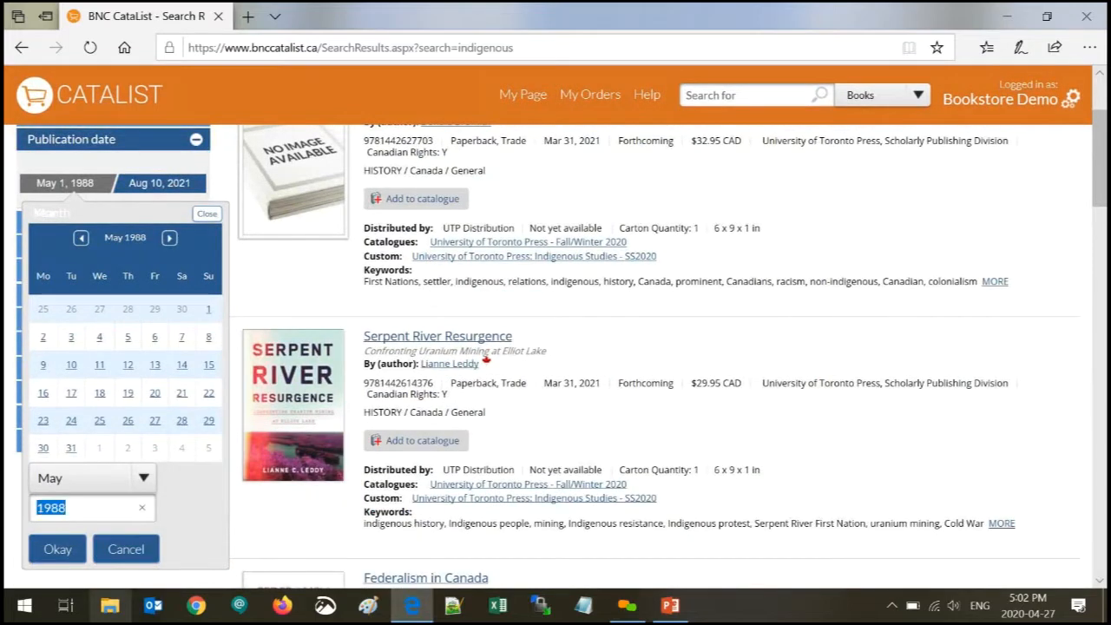
pyautogui.write('2015')
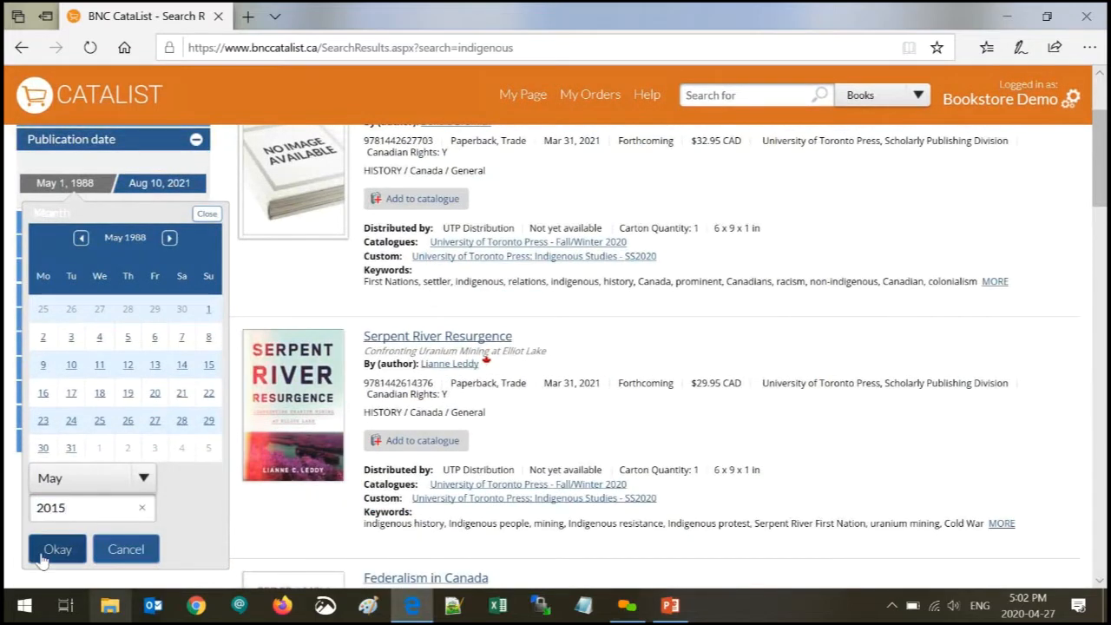
pyautogui.click(44, 555)
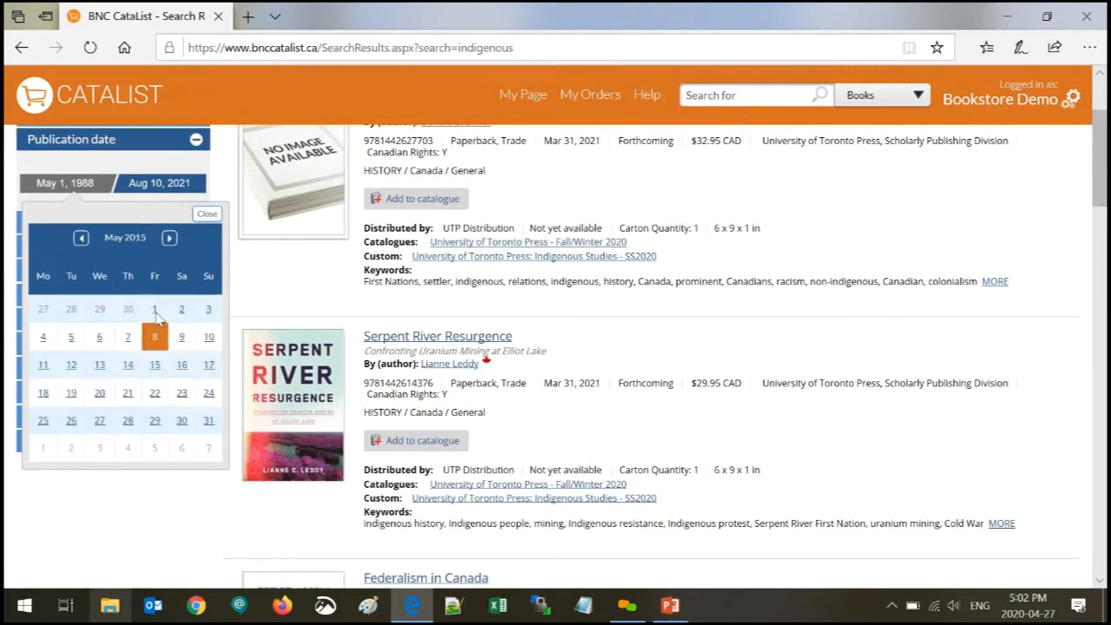
pyautogui.click(155, 311)
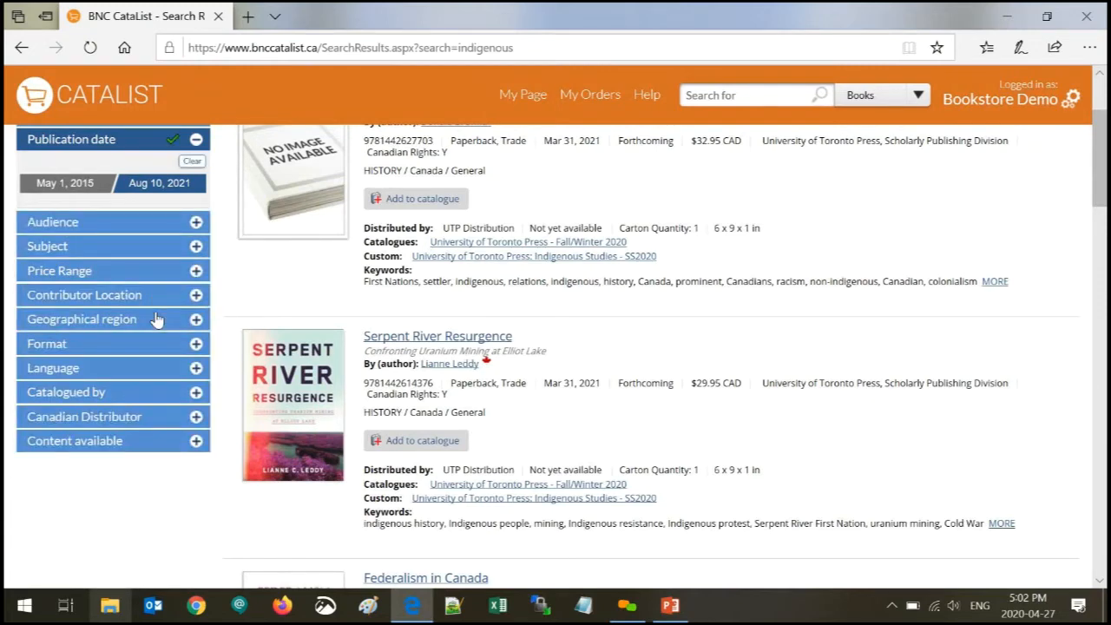
# - Set the publication end date to Aug 30, 2020, leaving 612 titles
pyautogui.click(188, 183)
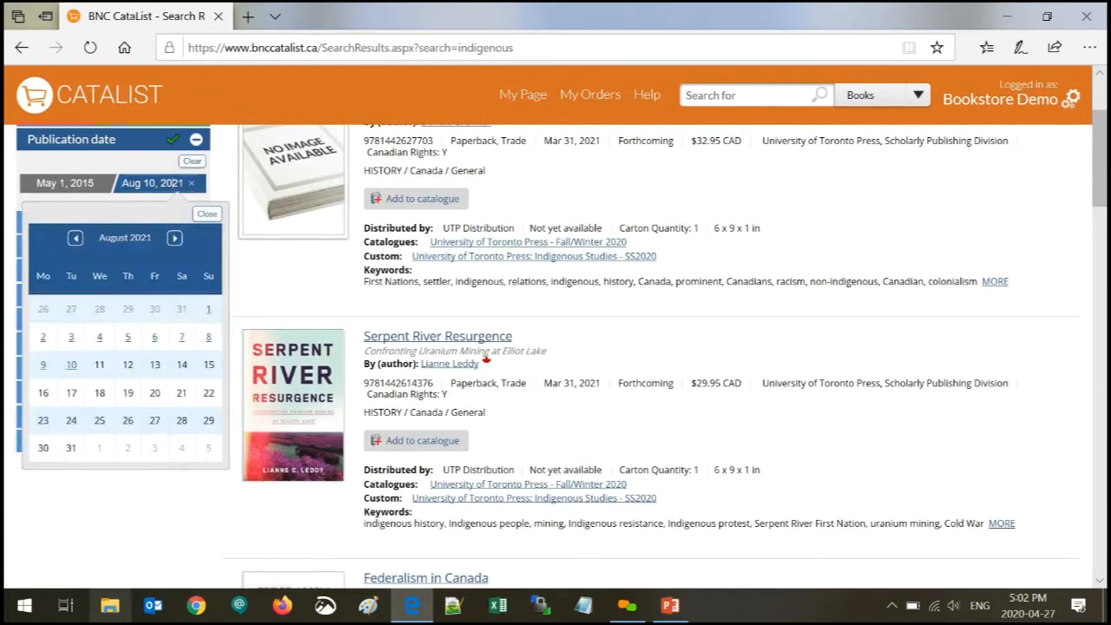
pyautogui.click(79, 241)
pyautogui.click(79, 240)
pyautogui.click(79, 240)
pyautogui.click(78, 240)
pyautogui.click(76, 240)
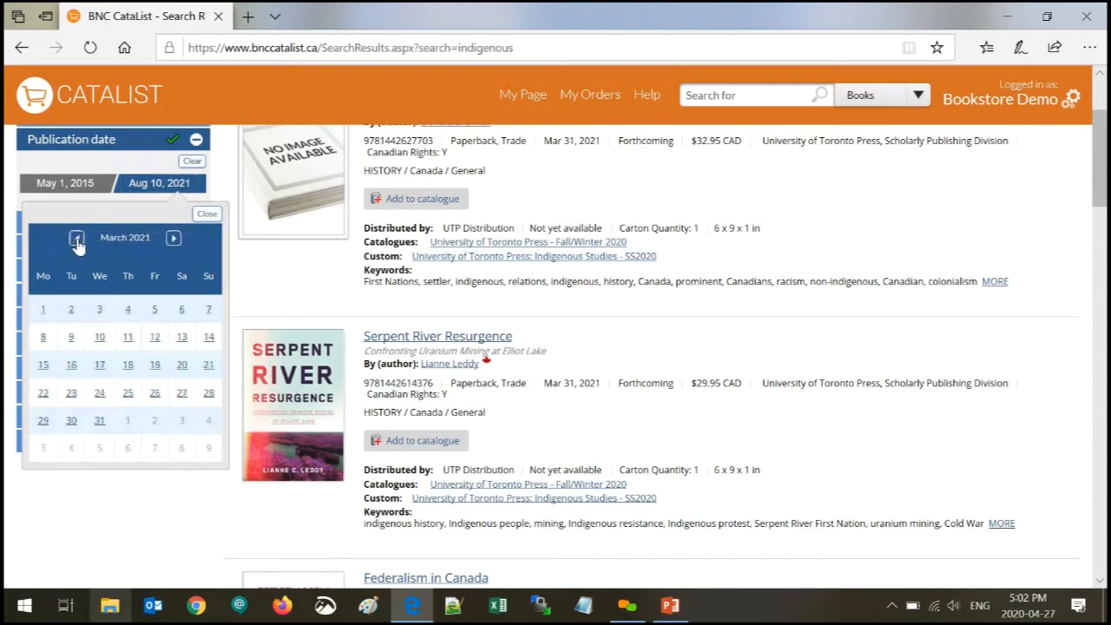
pyautogui.click(77, 240)
pyautogui.click(76, 239)
pyautogui.click(74, 239)
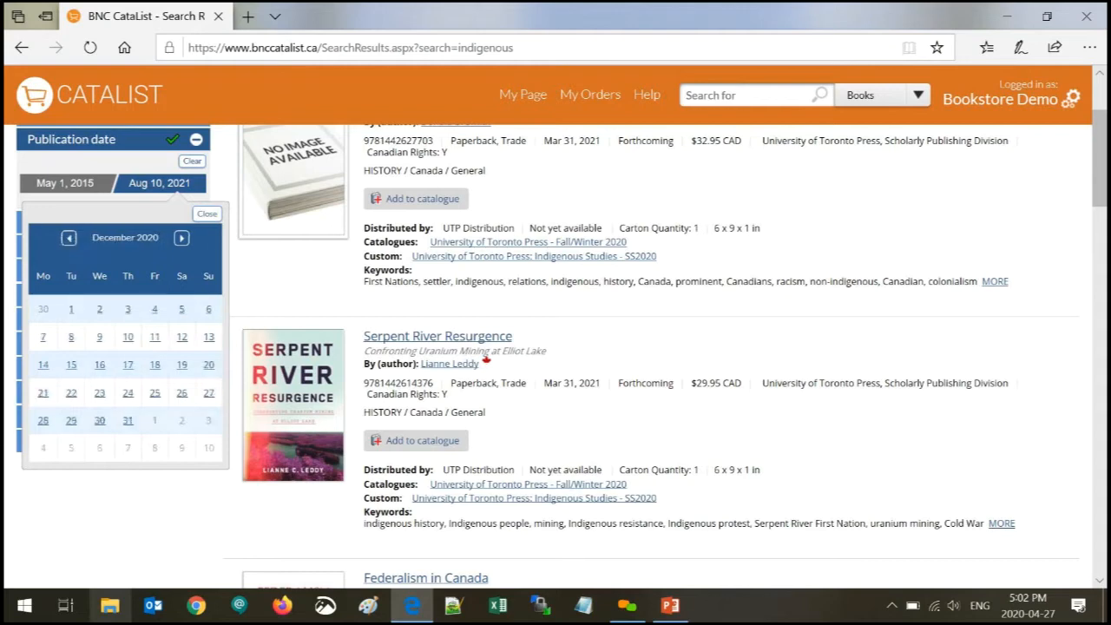
pyautogui.click(74, 241)
pyautogui.click(74, 240)
pyautogui.click(74, 241)
pyautogui.click(74, 240)
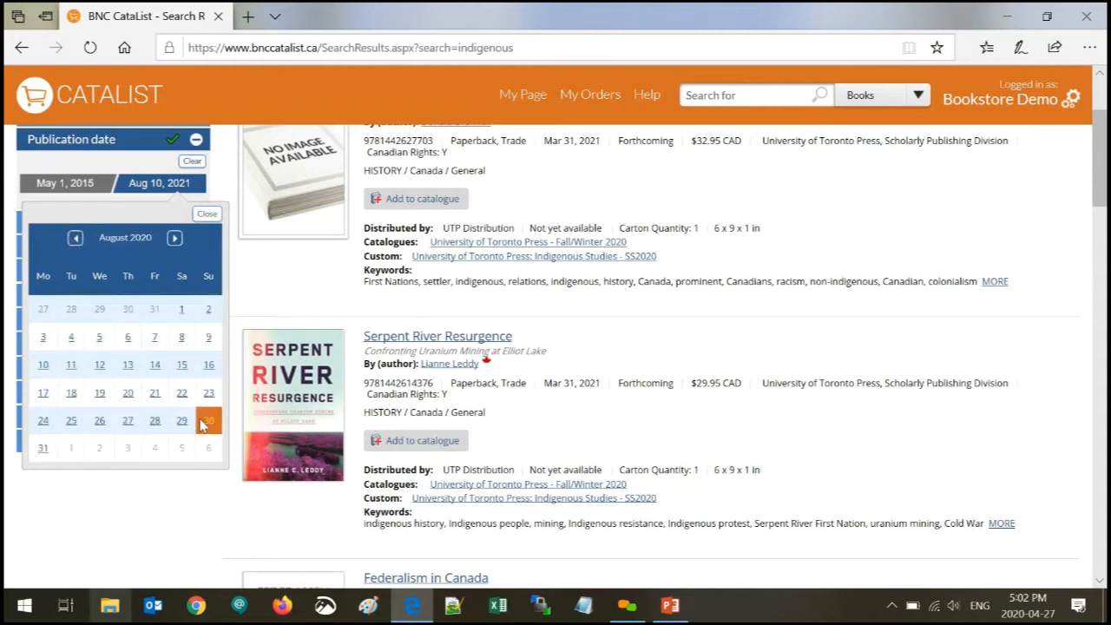
pyautogui.moveTo(5, 461); pyautogui.dragTo(154, 440)
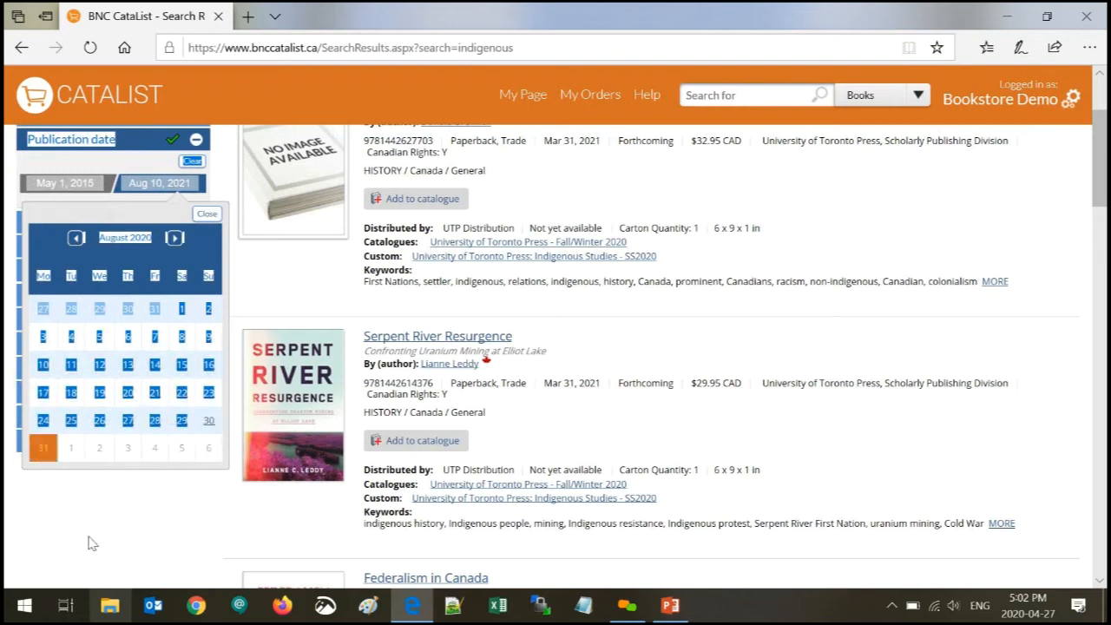
pyautogui.click(209, 420)
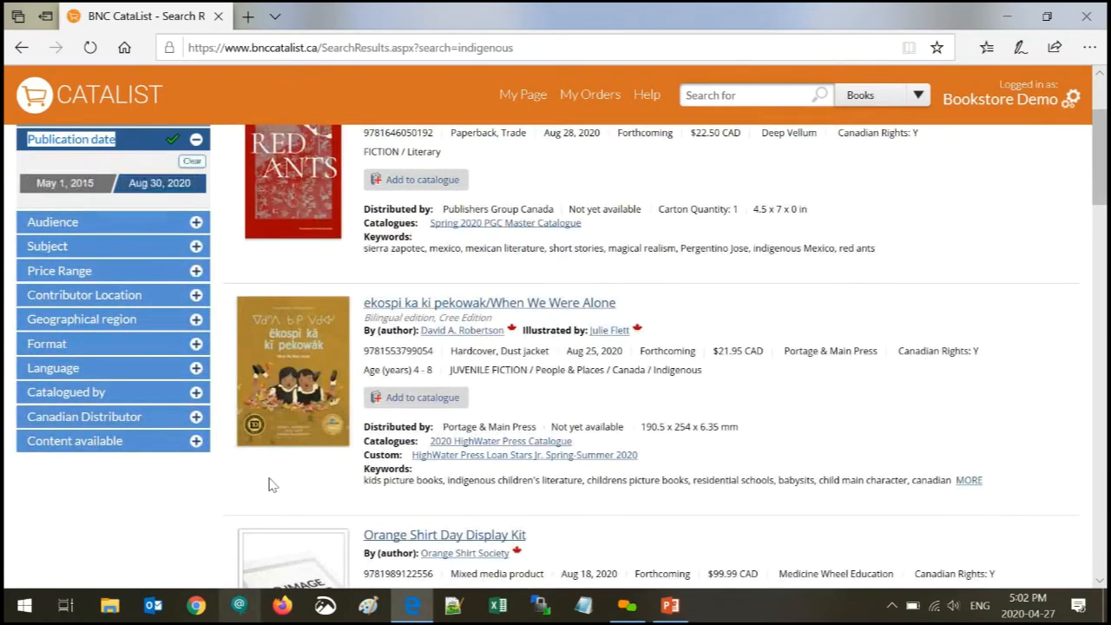
pyautogui.scroll(3, 476, 423)
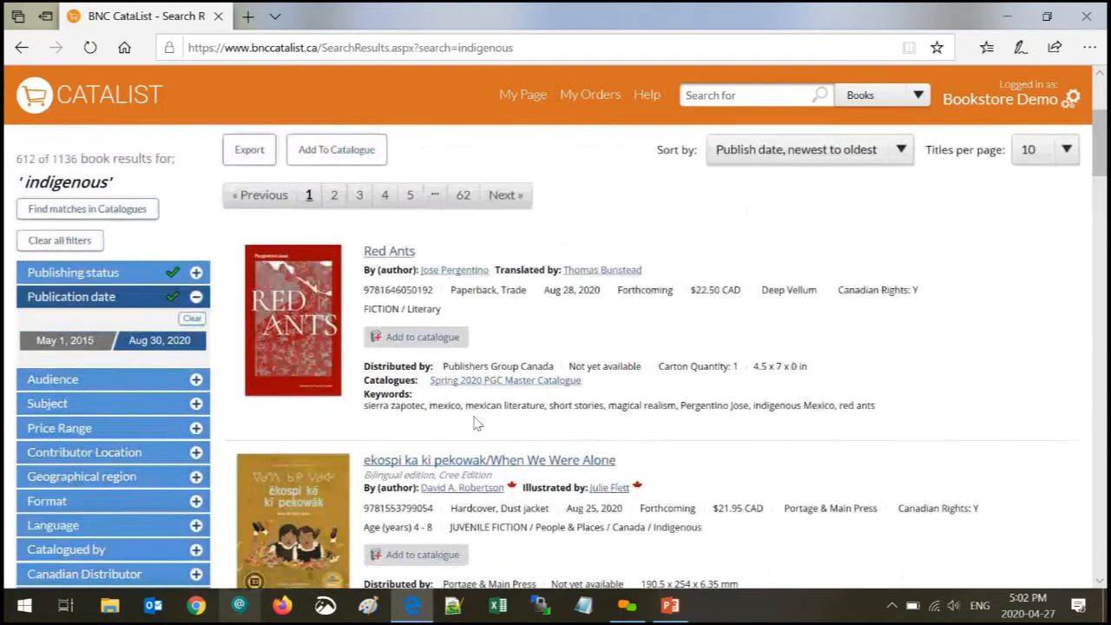
pyautogui.scroll(-1, 476, 423)
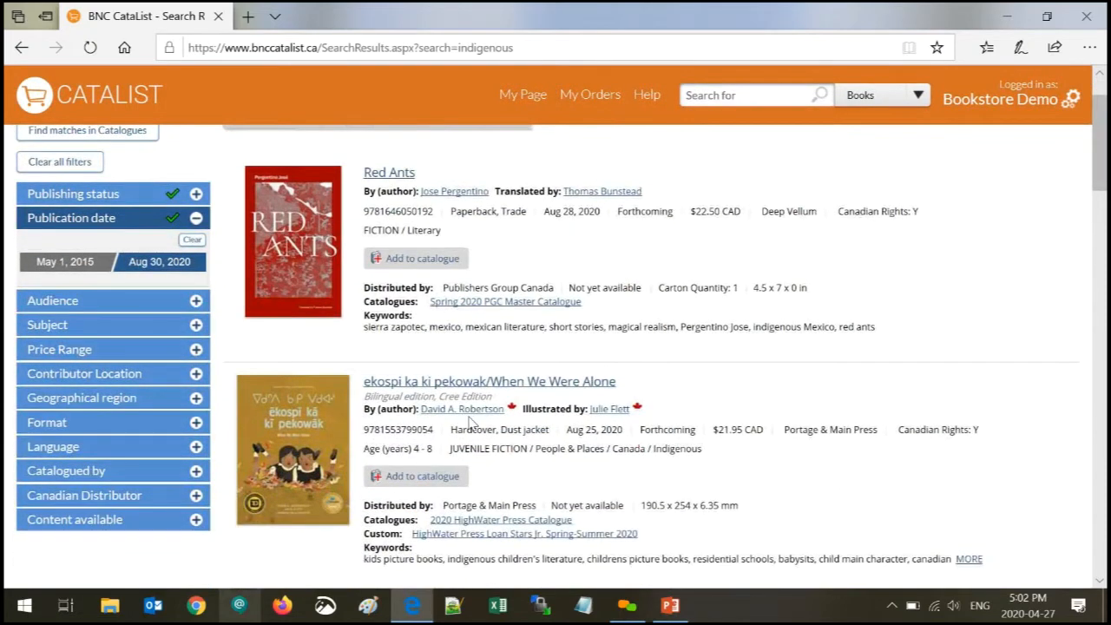
pyautogui.scroll(1, 33, 206)
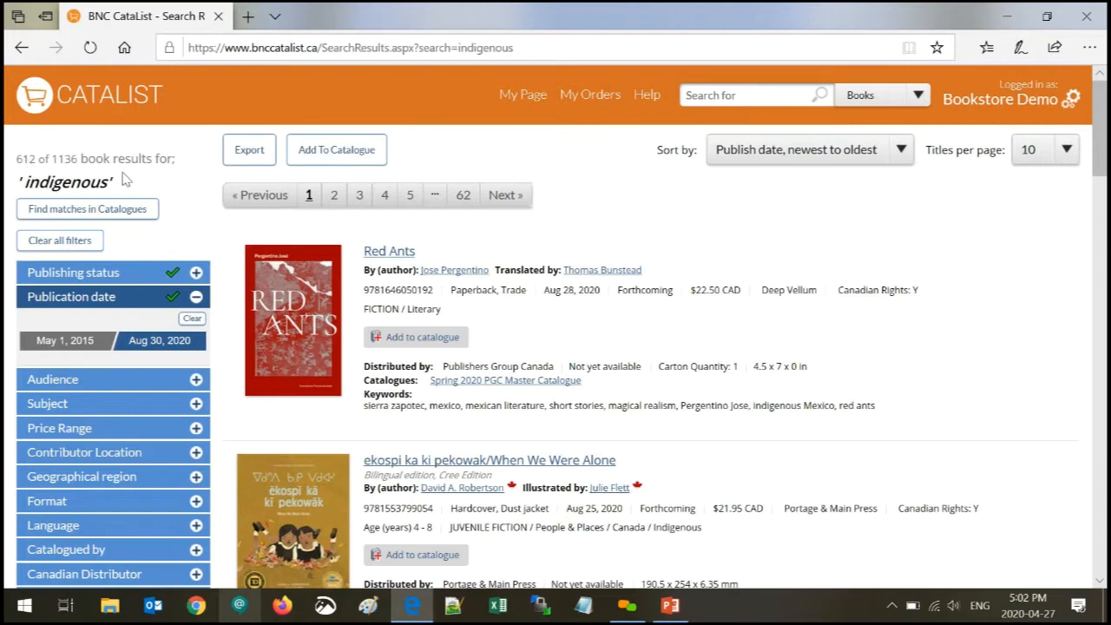
# - Filter the results to Juvenile and Young Adult audiences
pyautogui.click(124, 300)
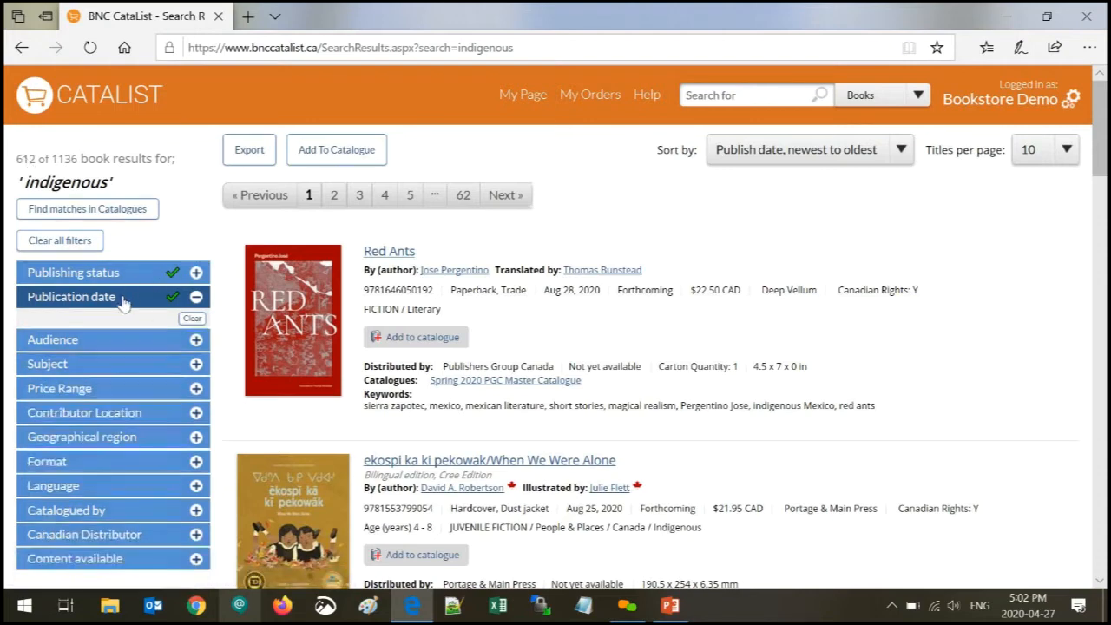
pyautogui.click(100, 324)
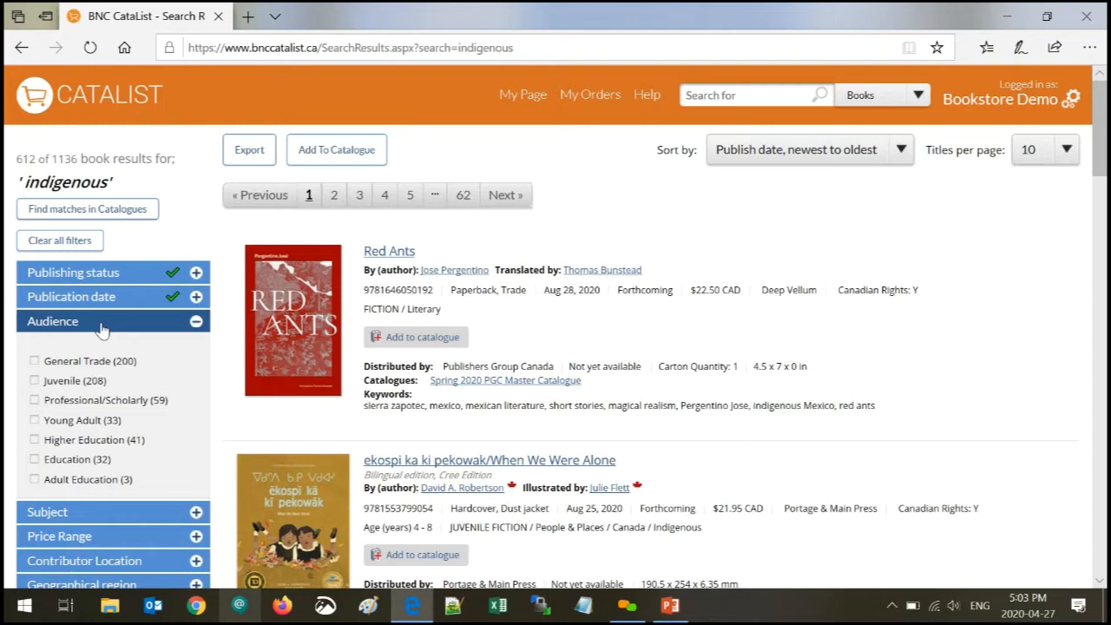
pyautogui.click(35, 381)
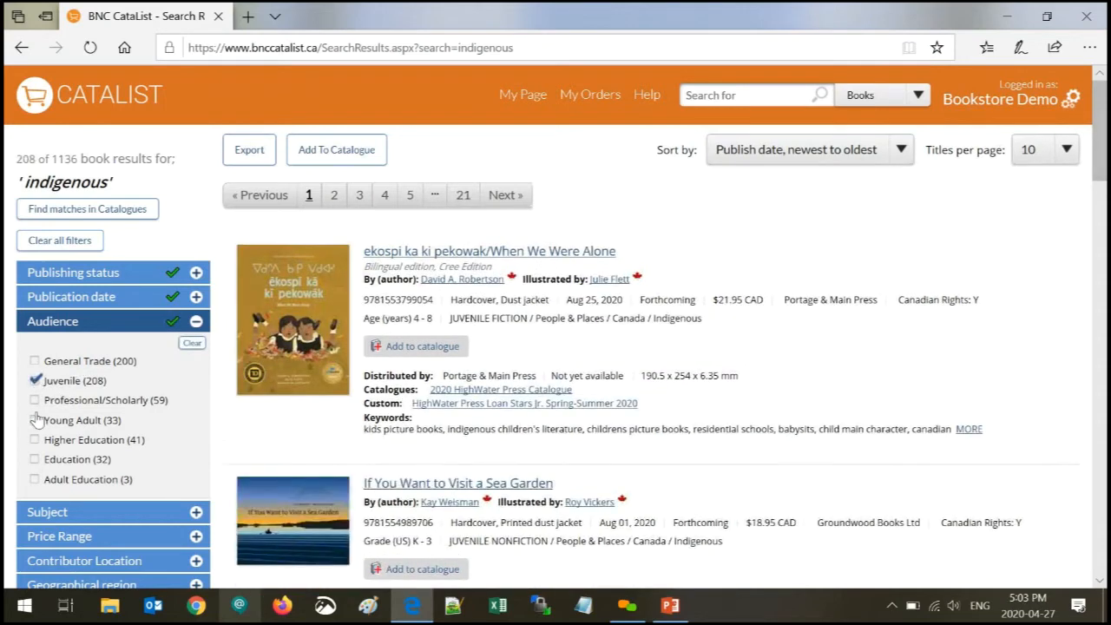
pyautogui.click(35, 421)
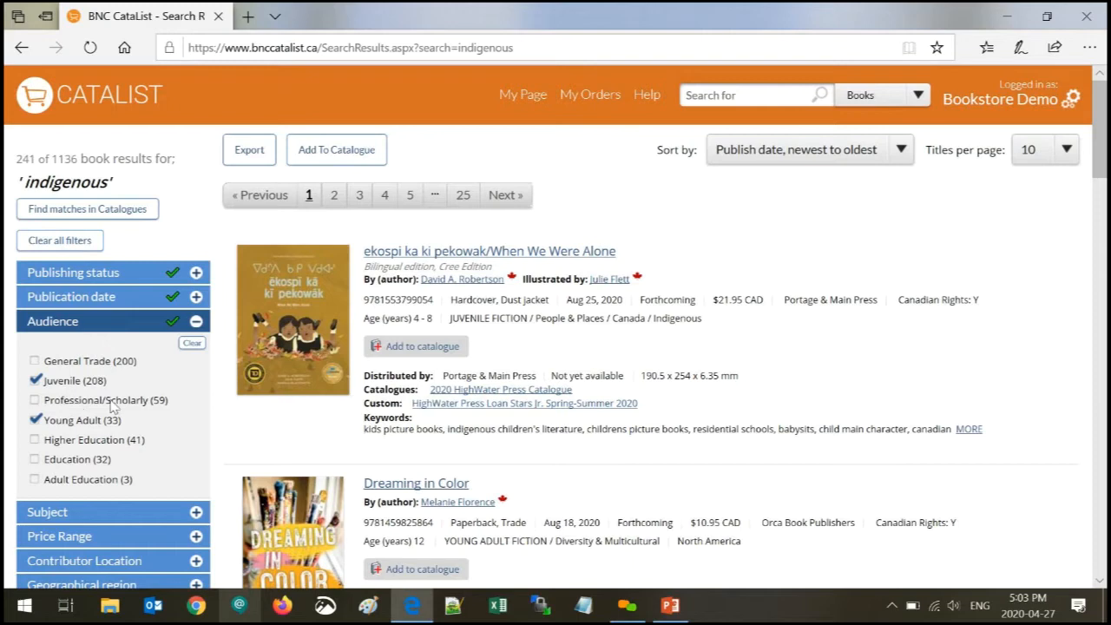
# - Clear the audience filter and expand the Subject categories
pyautogui.click(188, 344)
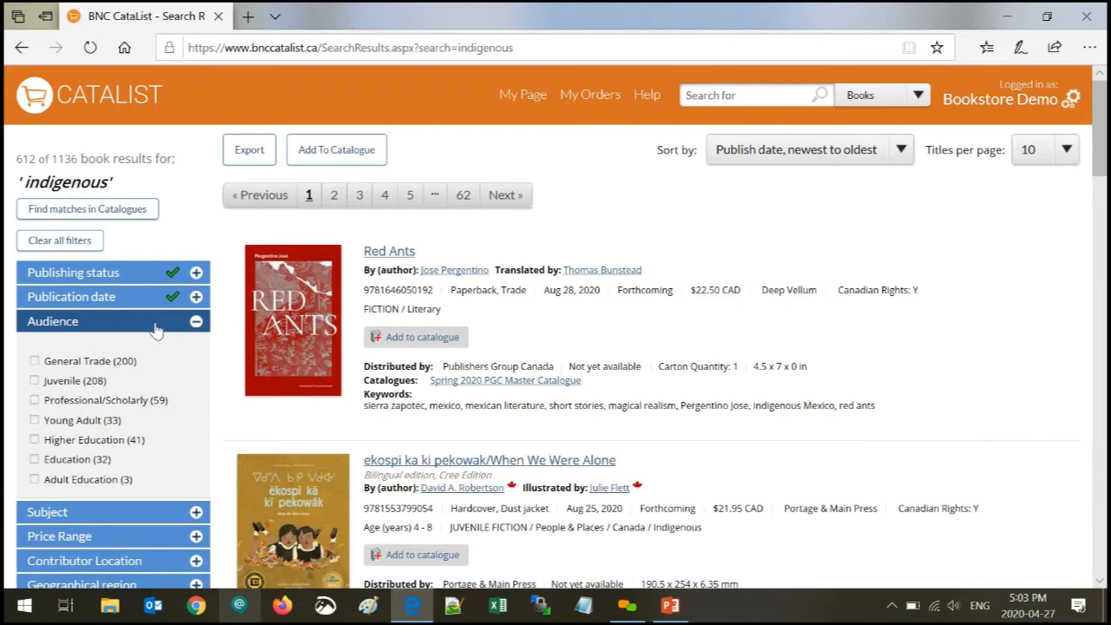
pyautogui.click(157, 326)
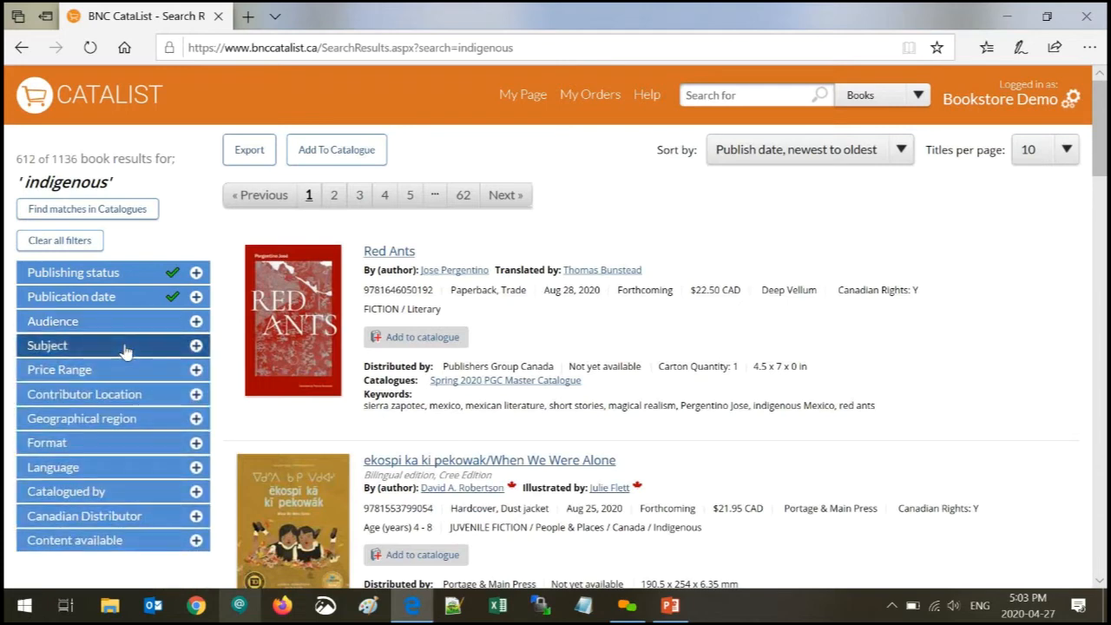
pyautogui.click(125, 351)
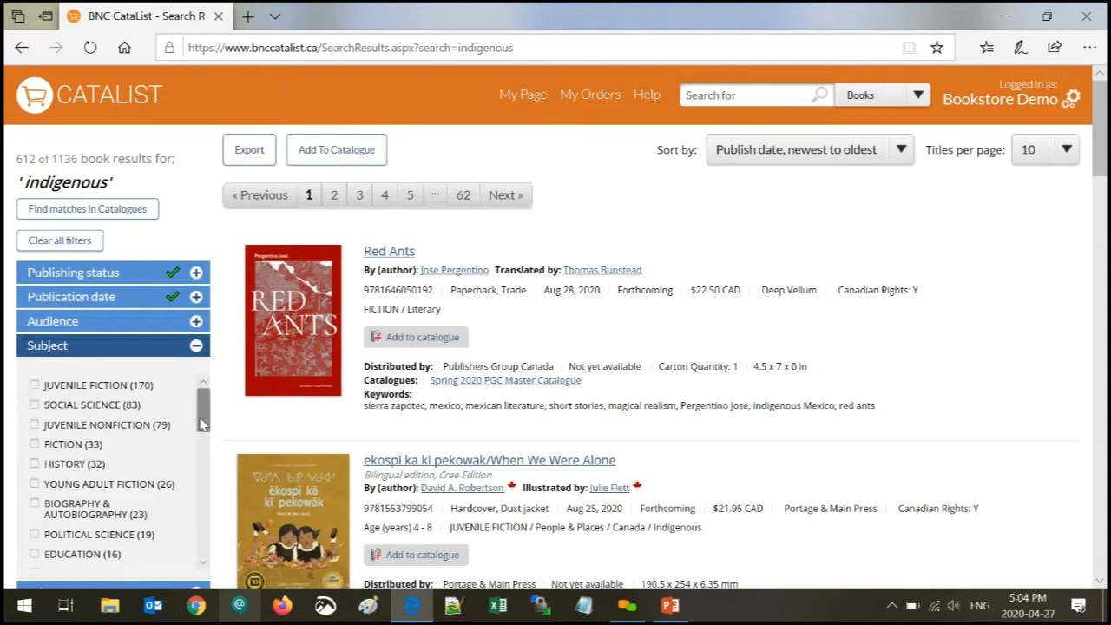
# - Apply NATURE and Environmental Conservation & Protection subject filters, then clear them and collapse Subject
pyautogui.moveTo(202, 423); pyautogui.dragTo(206, 463)
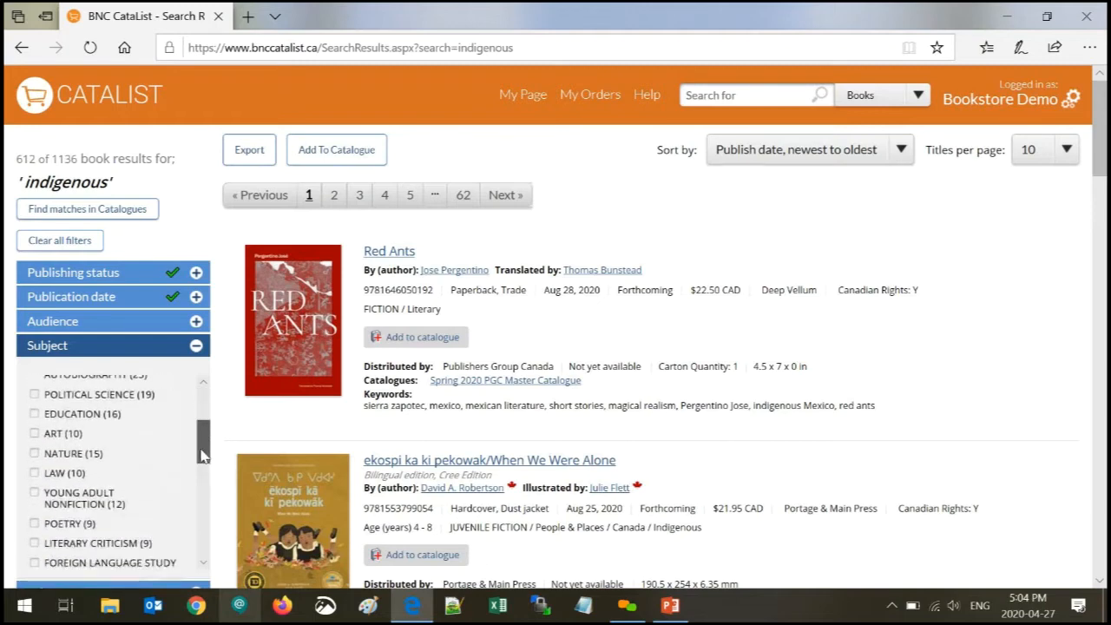
pyautogui.click(35, 451)
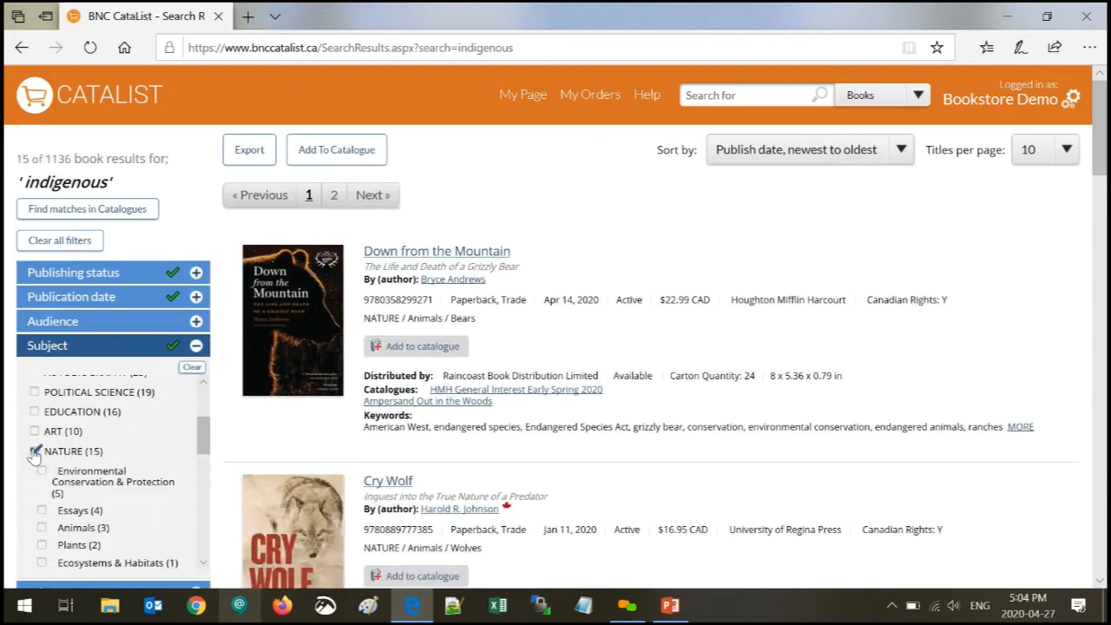
pyautogui.click(42, 473)
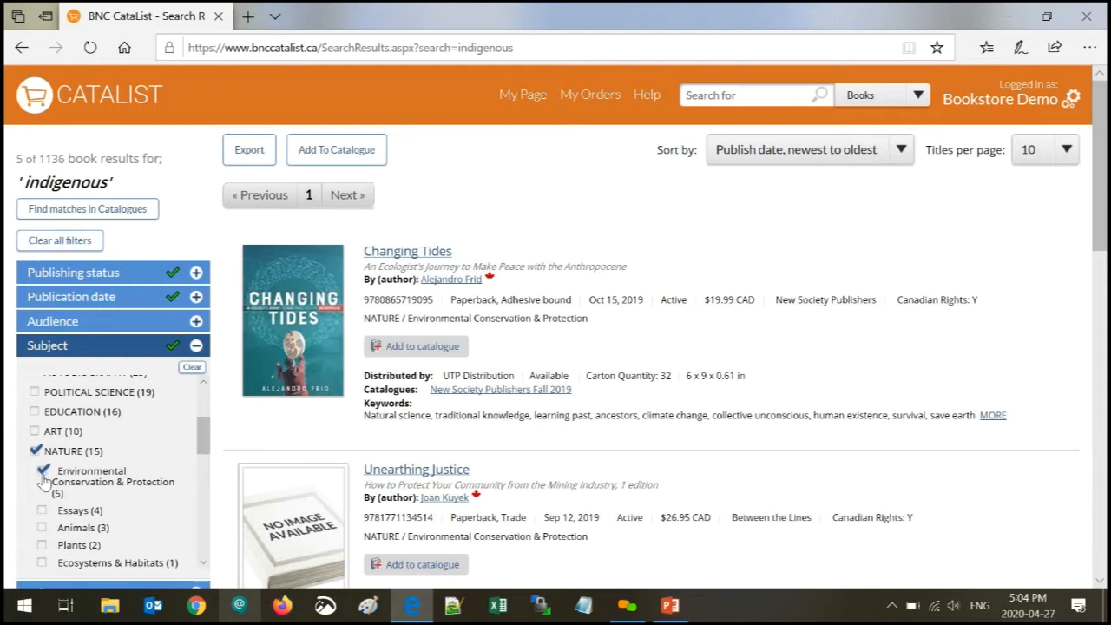
pyautogui.click(191, 368)
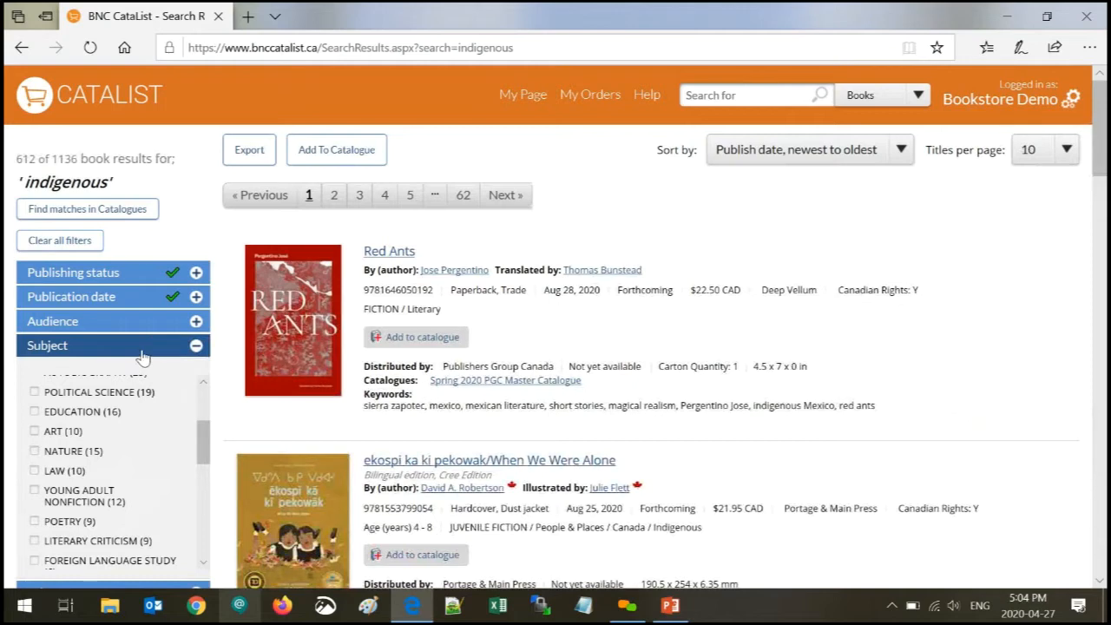
pyautogui.click(143, 354)
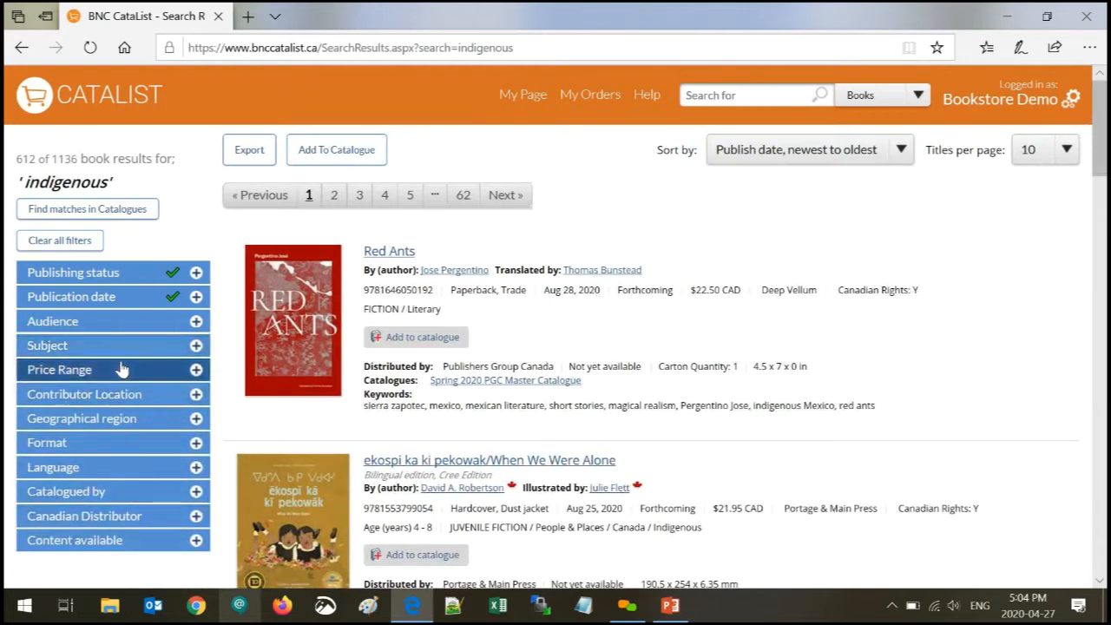
# - Briefly cap the price range at $0–$61, then clear it and collapse Price Range
pyautogui.click(122, 371)
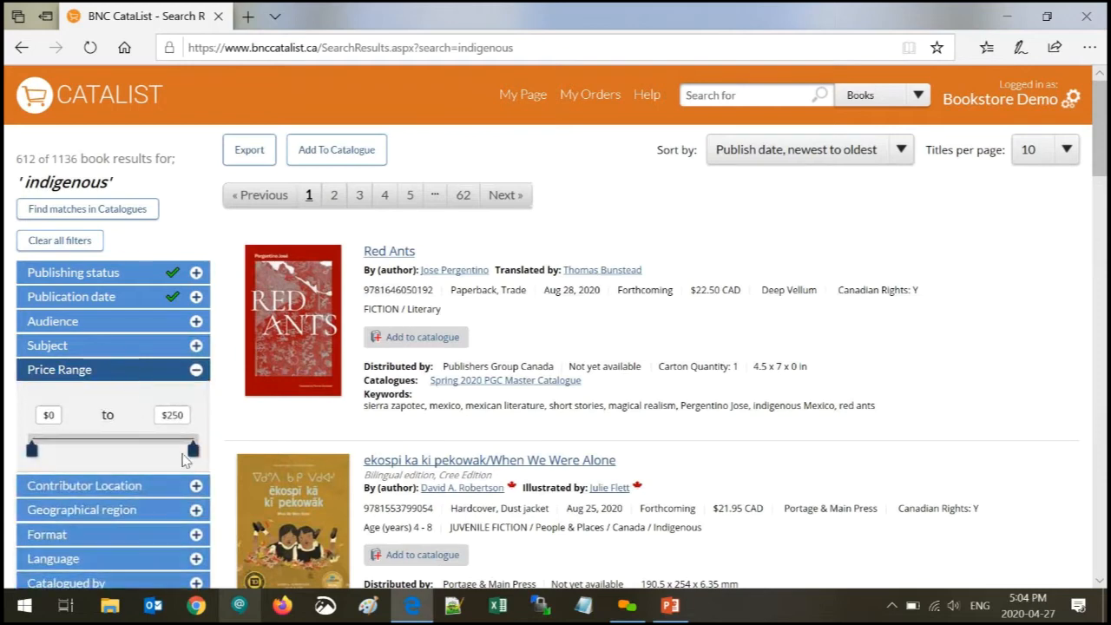
pyautogui.moveTo(193, 449); pyautogui.dragTo(71, 451)
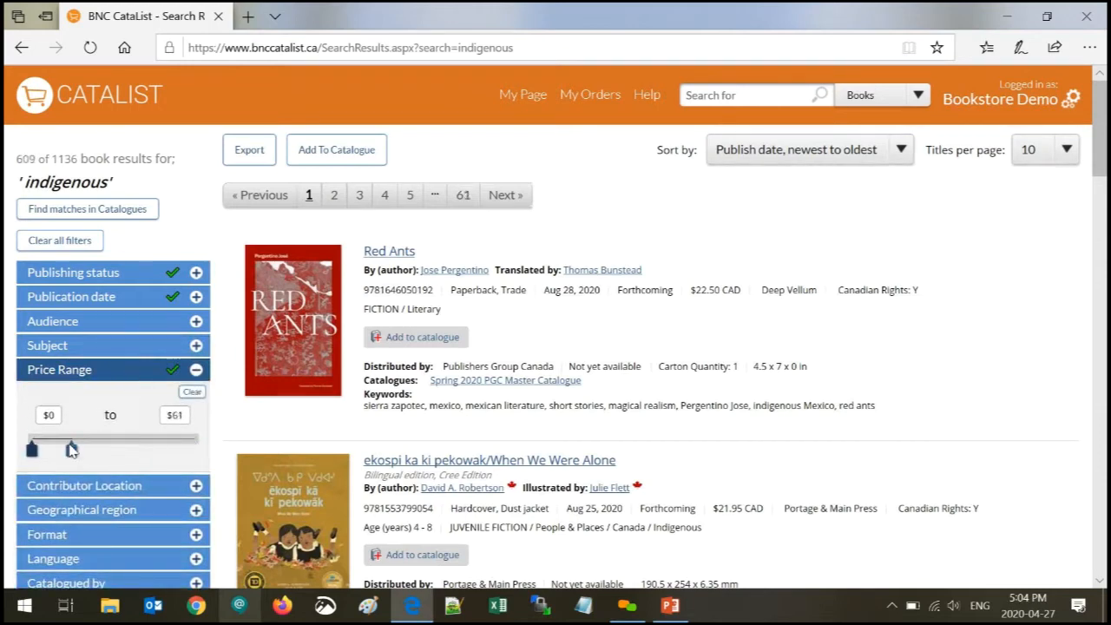
pyautogui.click(193, 393)
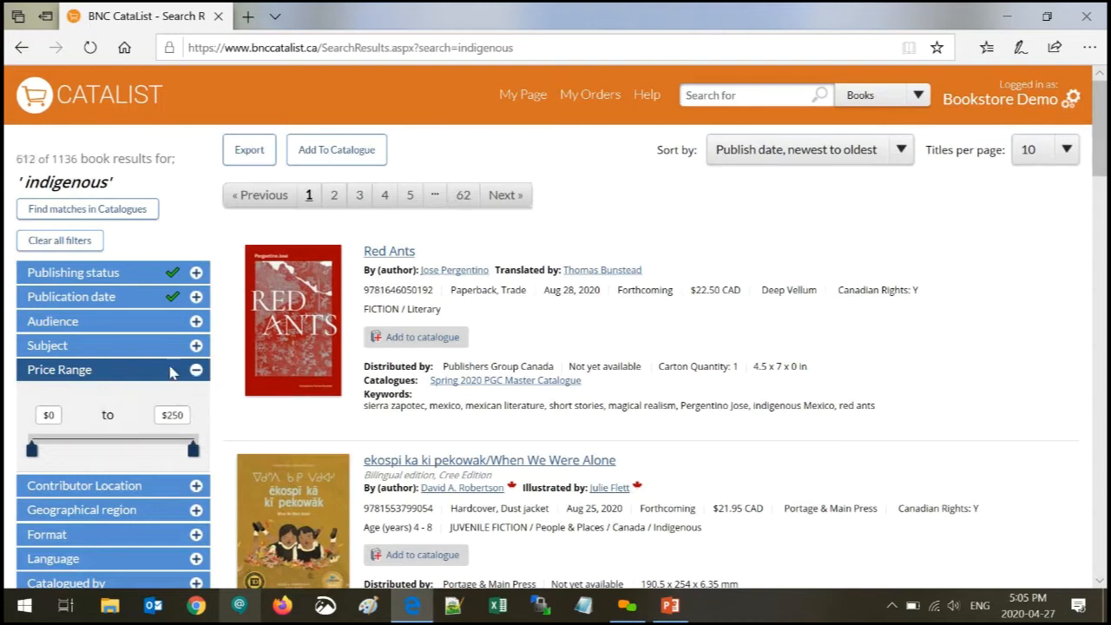
pyautogui.click(126, 373)
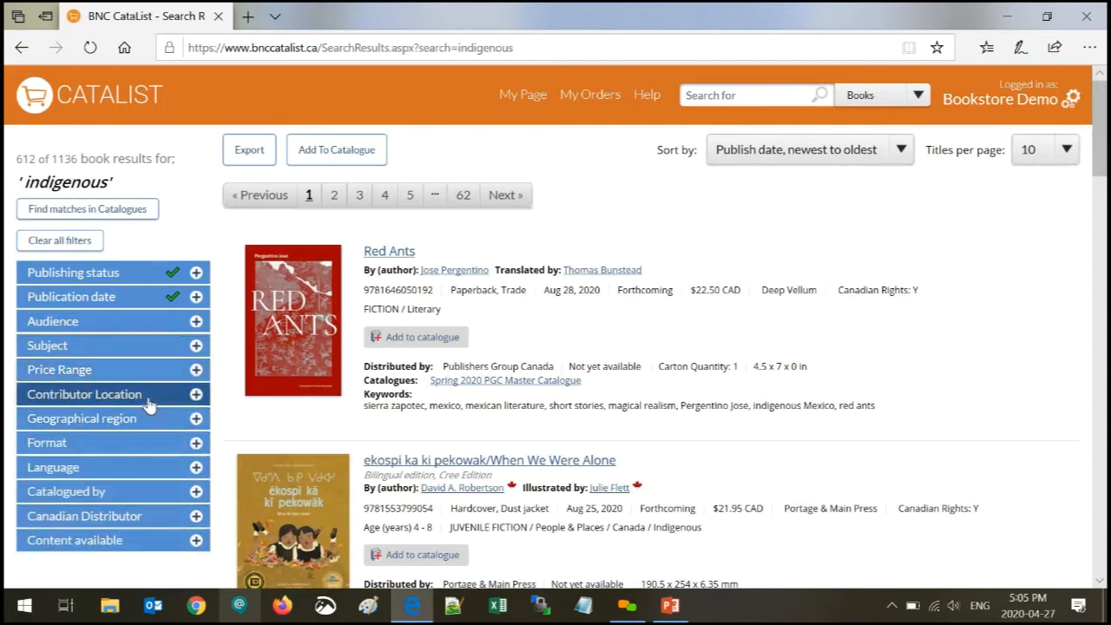
# - Limit the results to contributors located in Canada
pyautogui.click(149, 405)
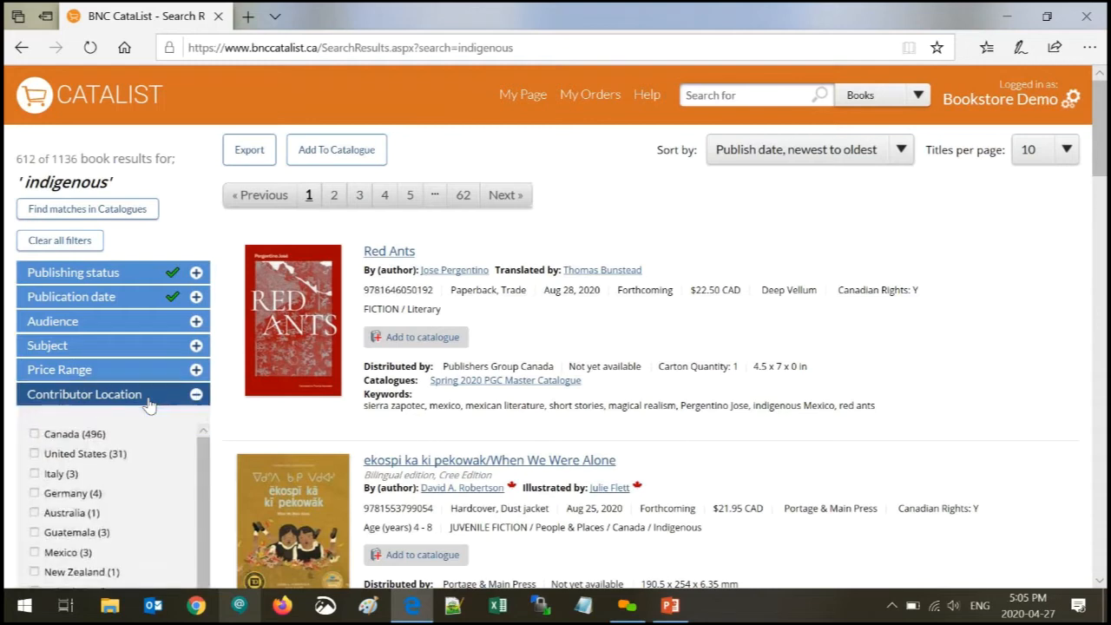
pyautogui.click(35, 435)
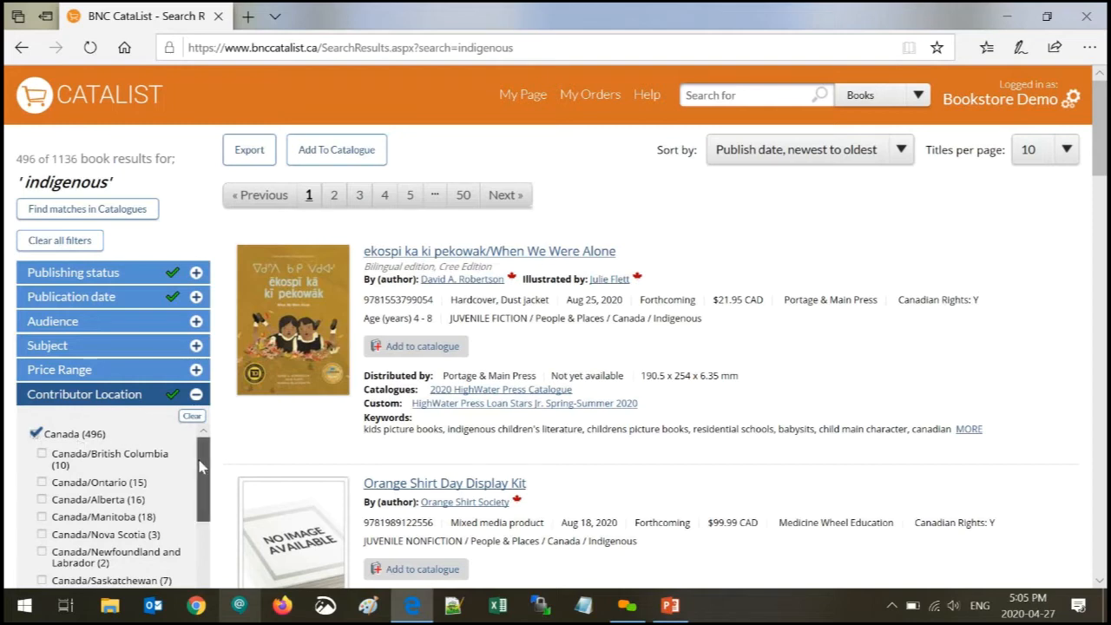
pyautogui.moveTo(202, 467); pyautogui.dragTo(203, 473)
pyautogui.scroll(1, 200, 473)
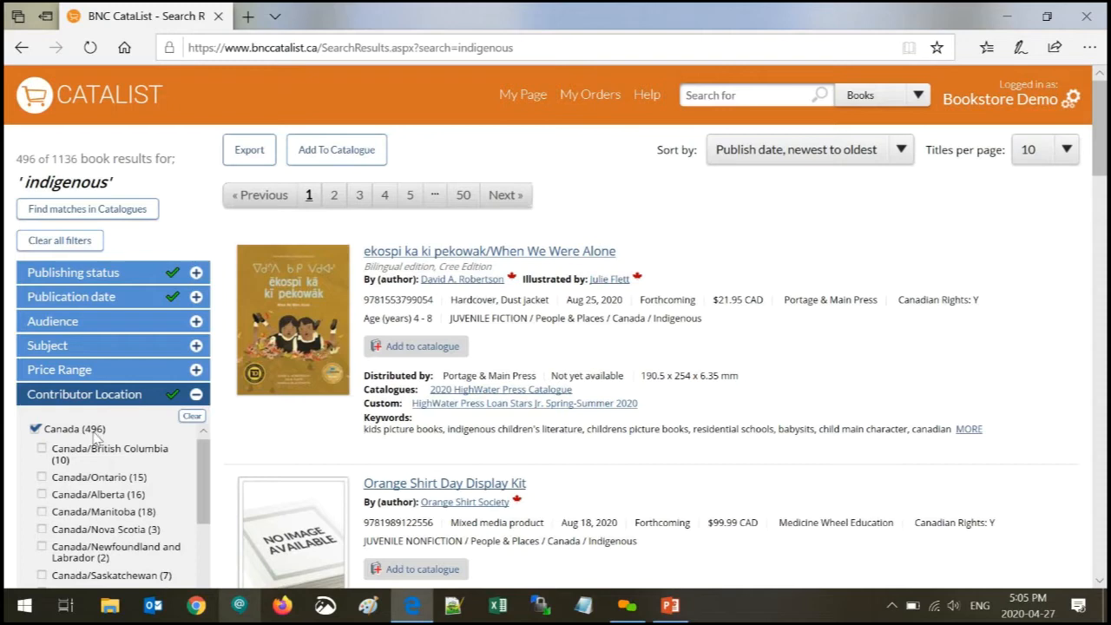
# - Try Alberta and Nova Scotia, then reset so only Canada is checked (496 titles)
pyautogui.click(43, 495)
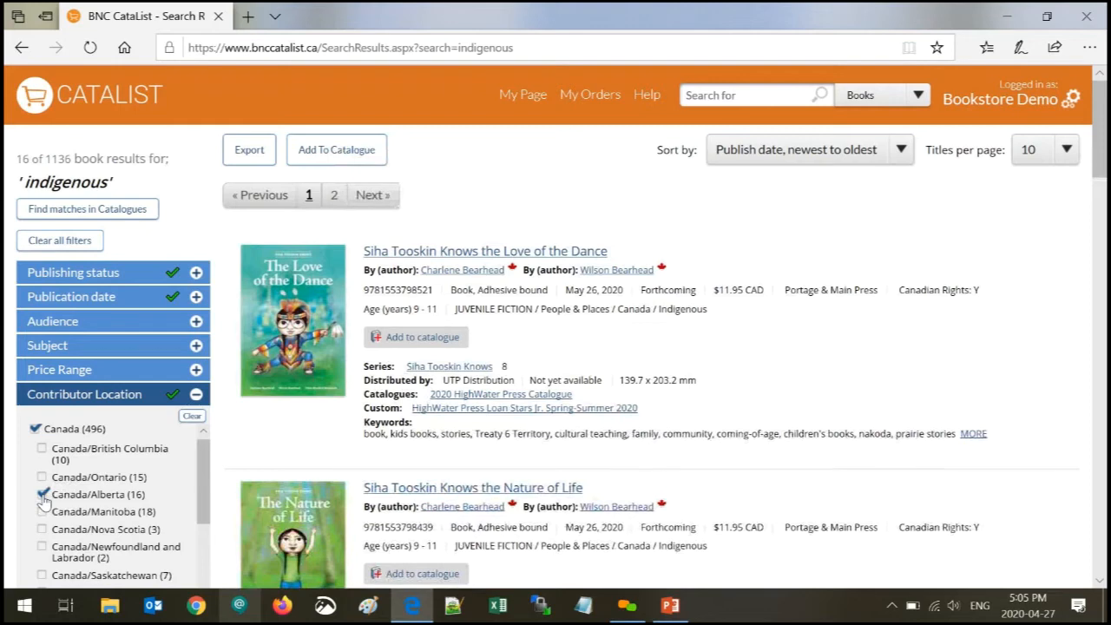
pyautogui.click(42, 495)
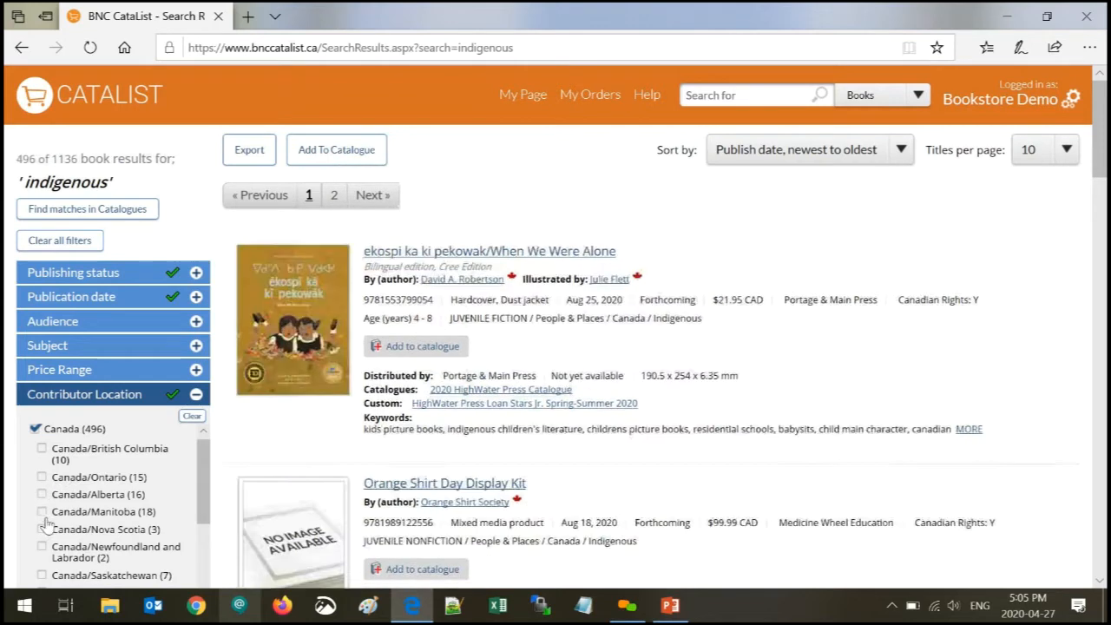
pyautogui.click(41, 529)
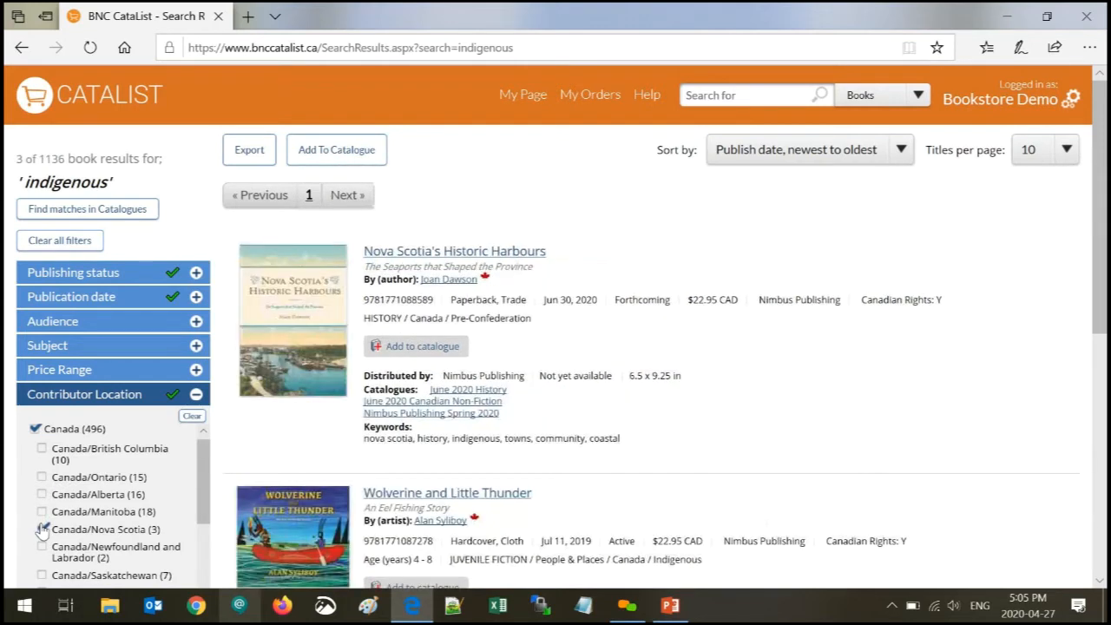
pyautogui.scroll(-3, 521, 458)
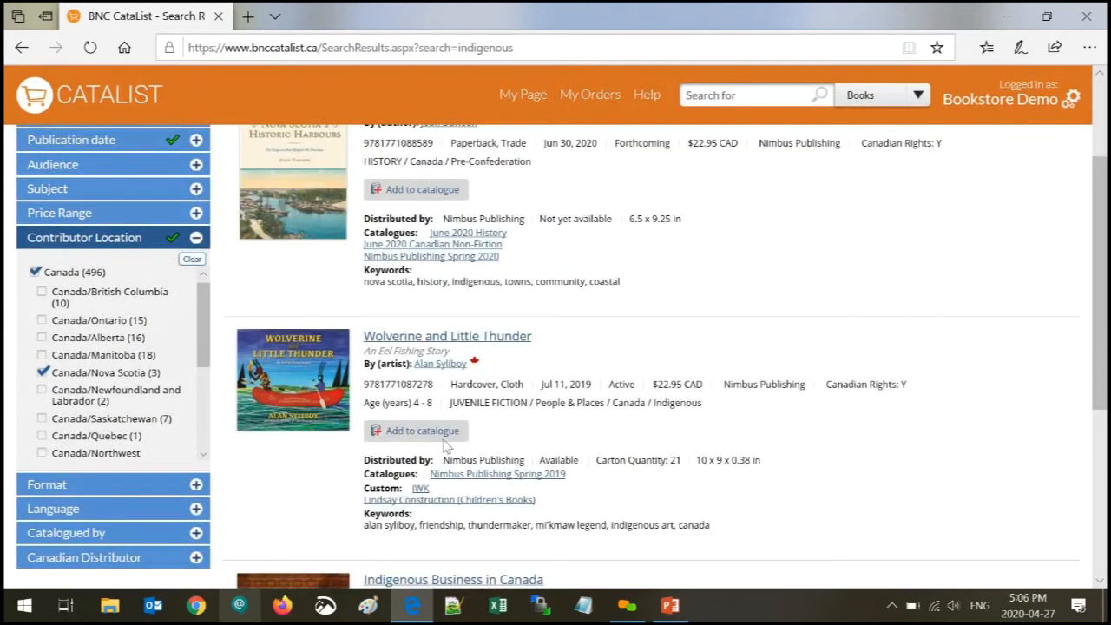
pyautogui.click(42, 374)
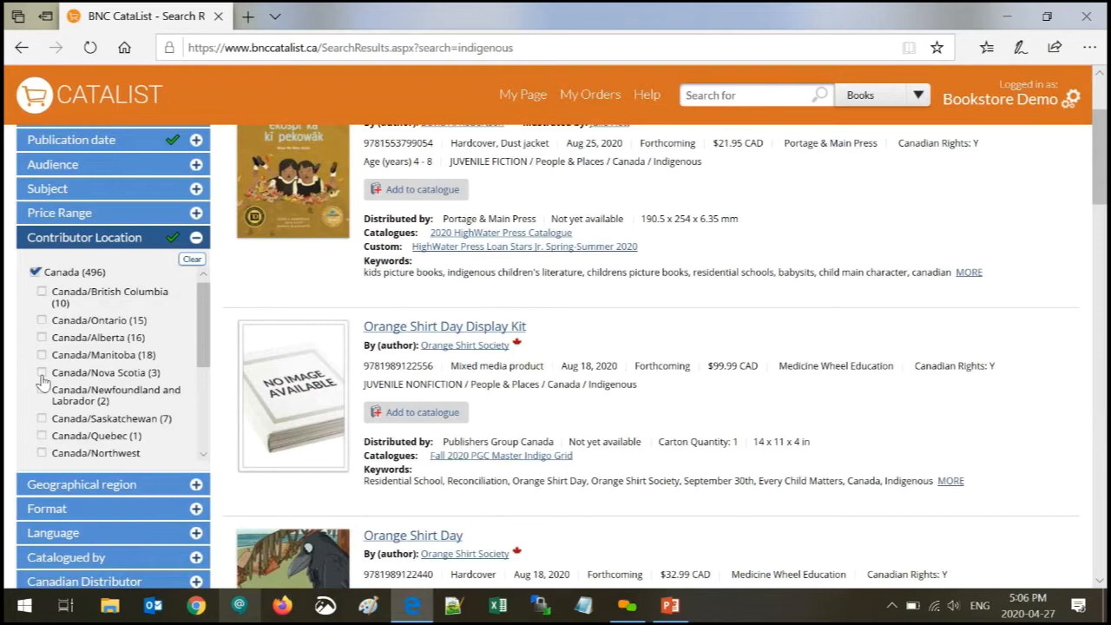
pyautogui.click(192, 259)
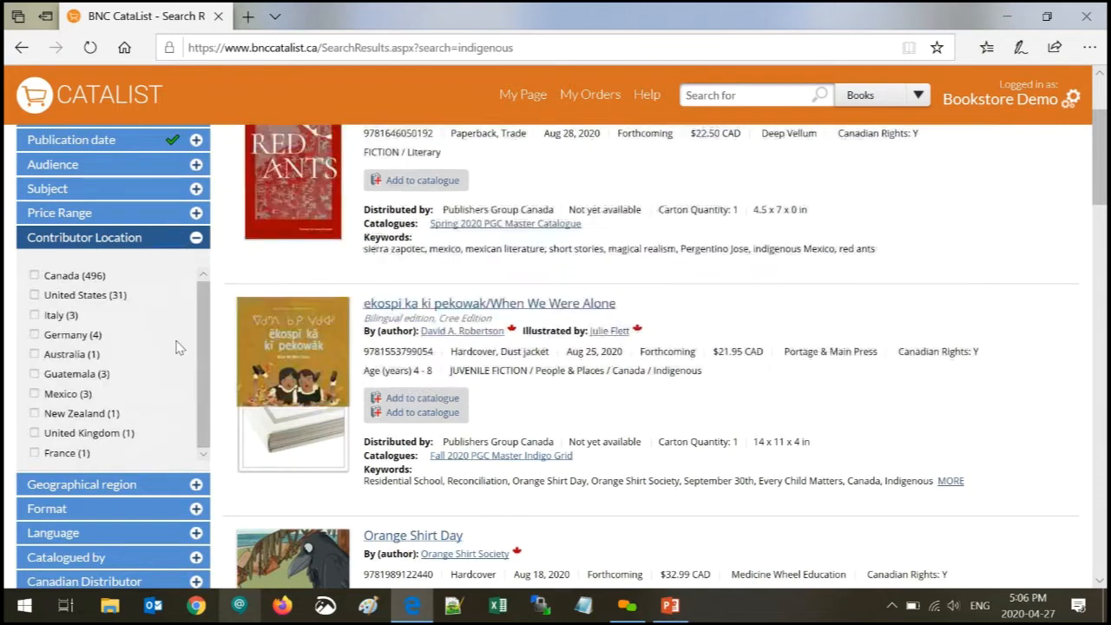
pyautogui.click(35, 276)
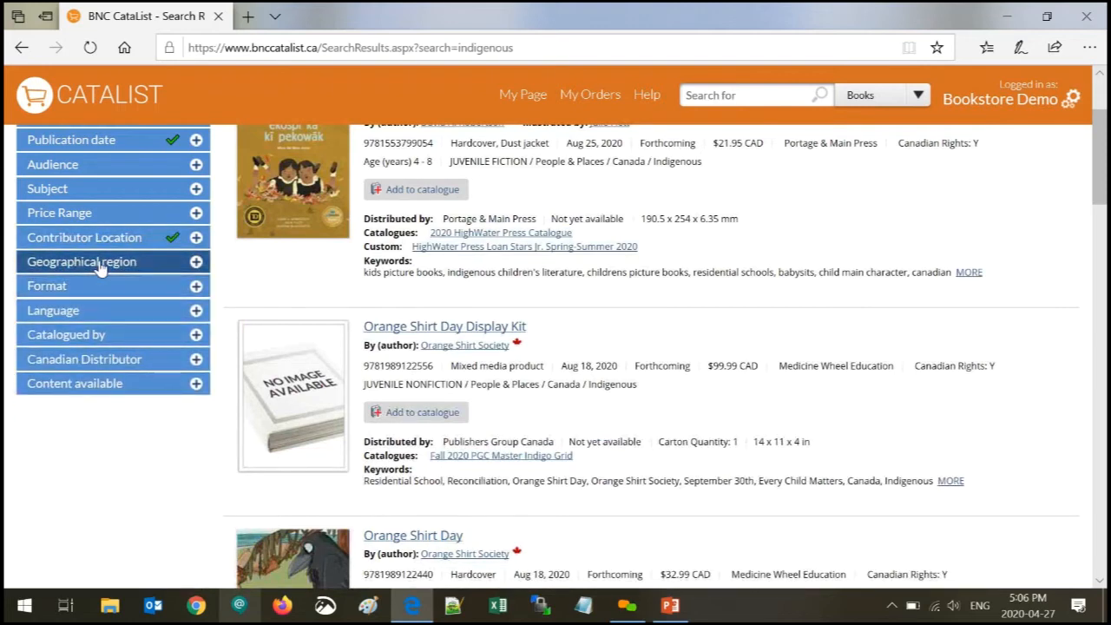
pyautogui.click(100, 265)
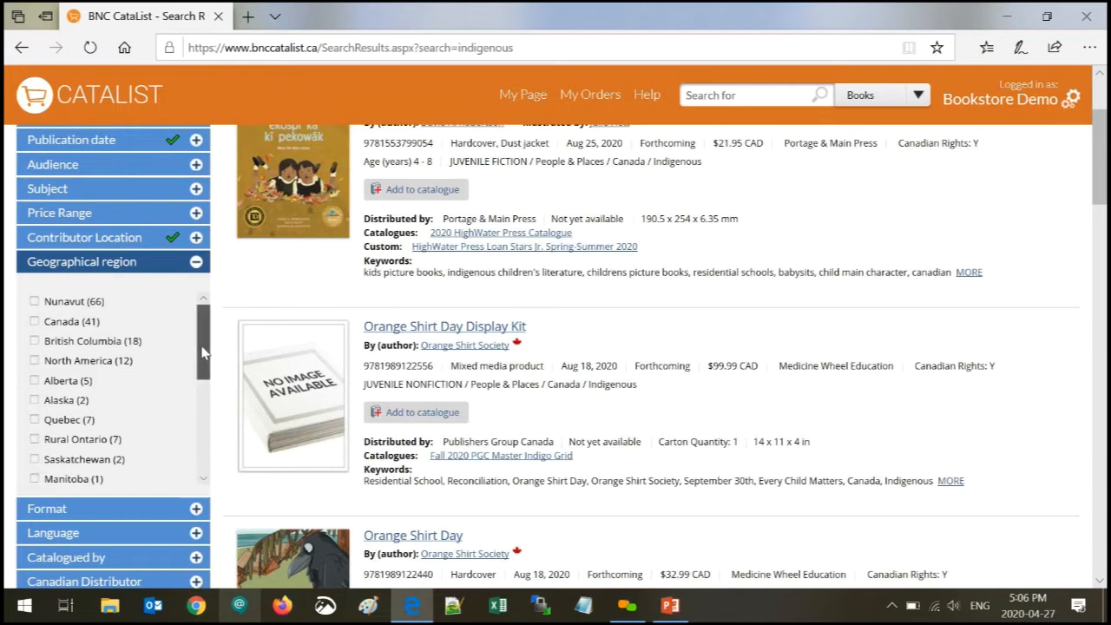
pyautogui.scroll(-2, 206, 358)
pyautogui.scroll(-4, 205, 358)
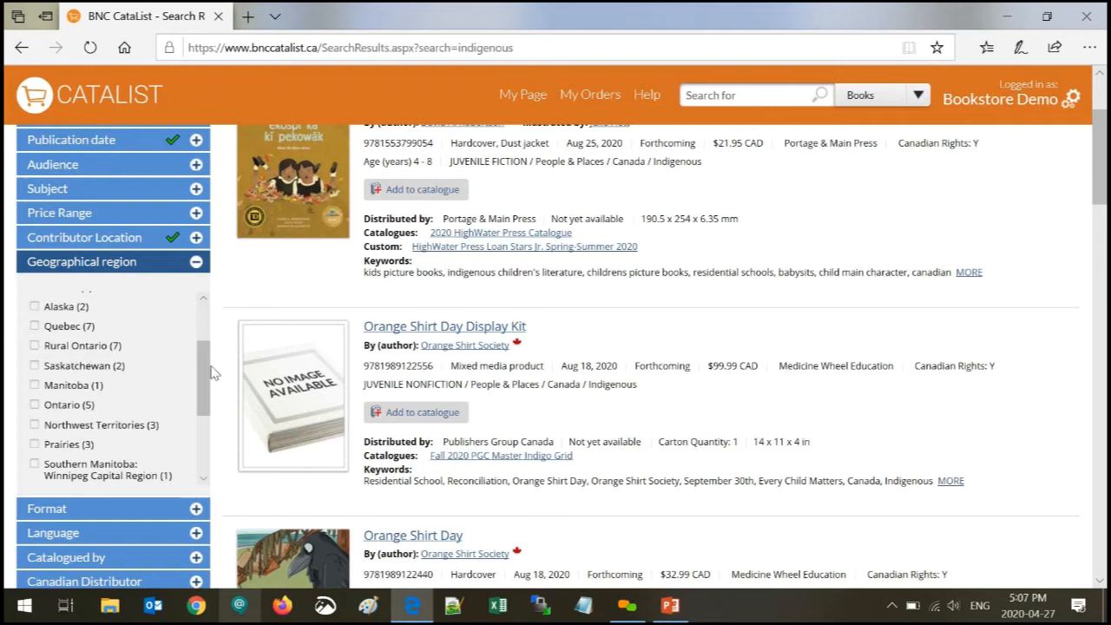
pyautogui.moveTo(206, 373); pyautogui.dragTo(205, 410)
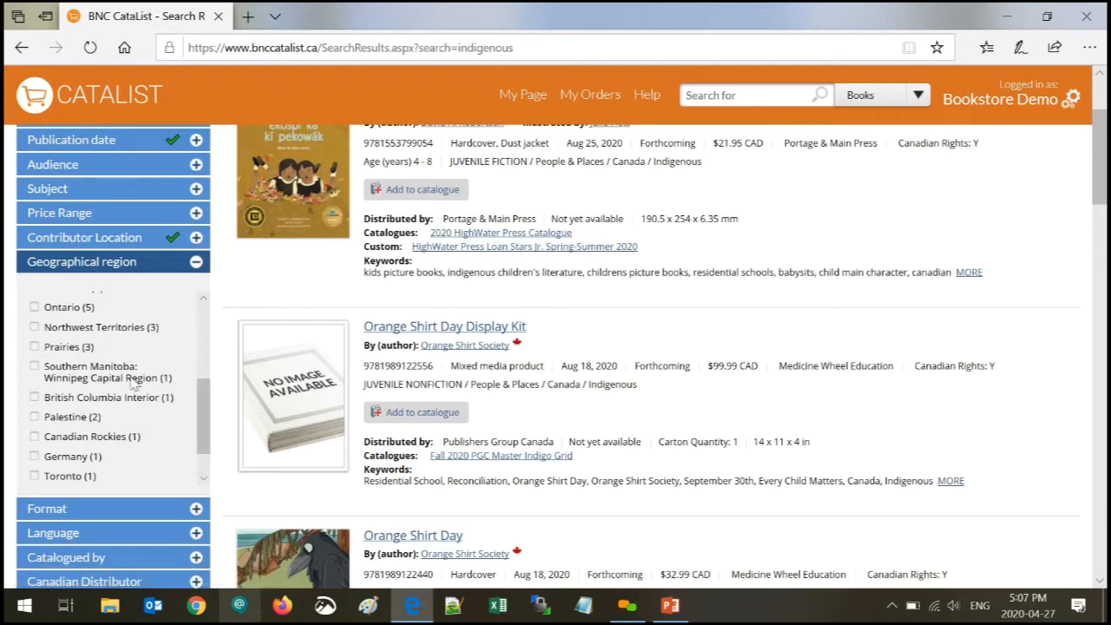
pyautogui.scroll(-2, 198, 408)
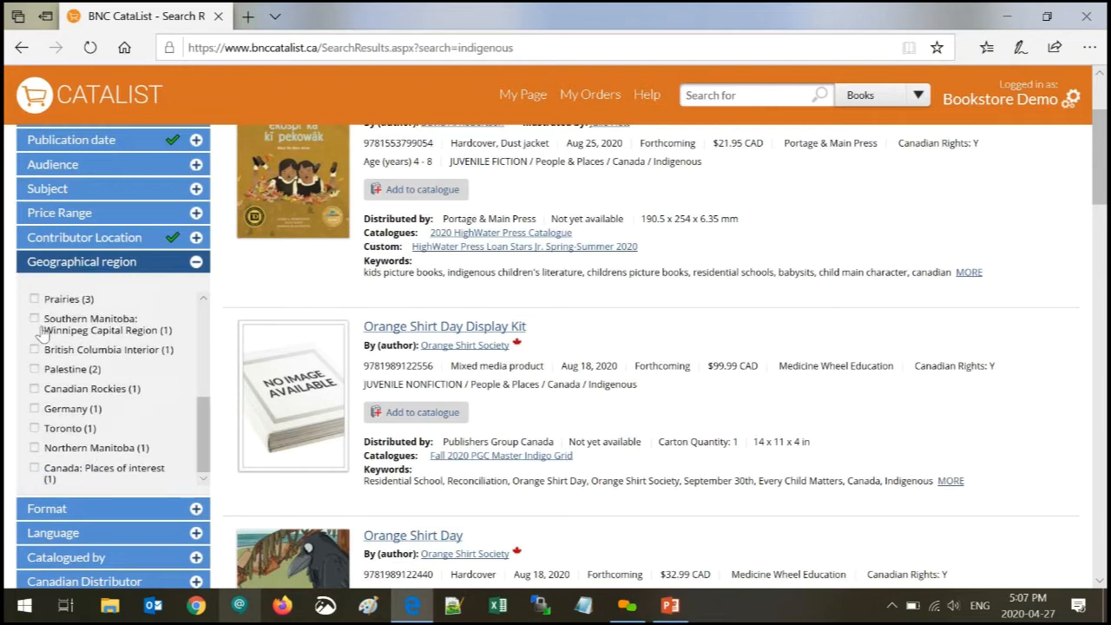
pyautogui.click(34, 323)
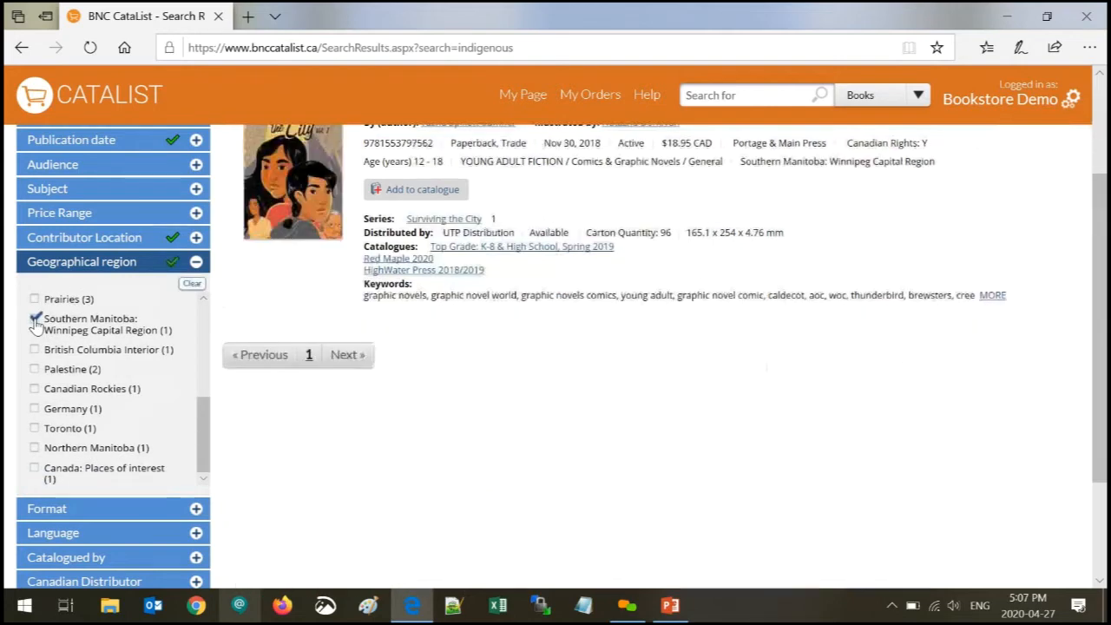
pyautogui.scroll(1, 136, 374)
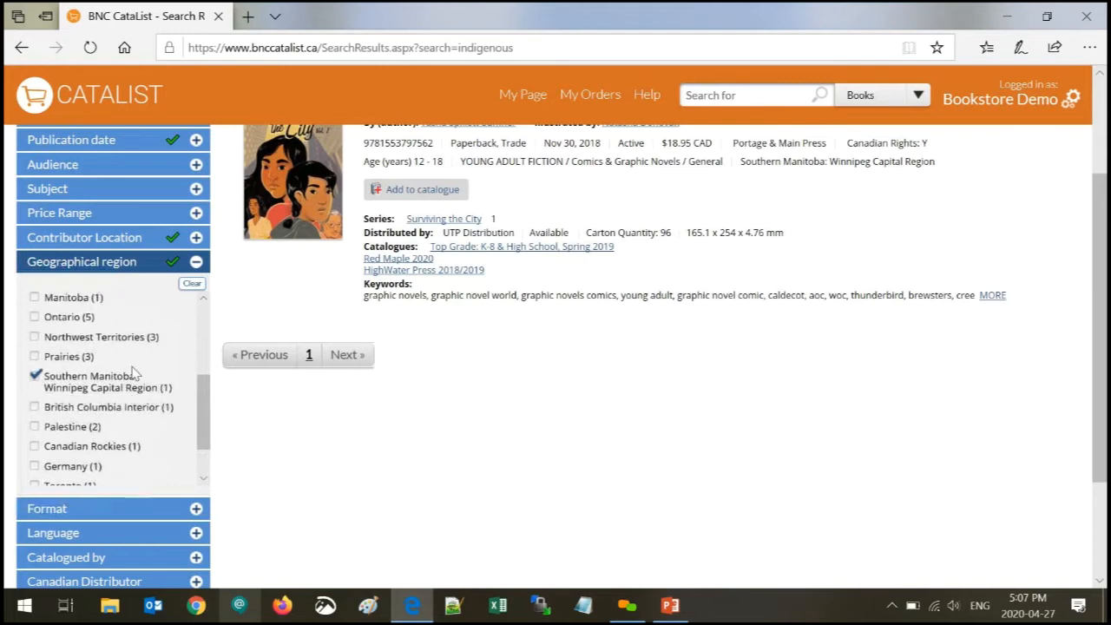
pyautogui.scroll(1, 1098, 279)
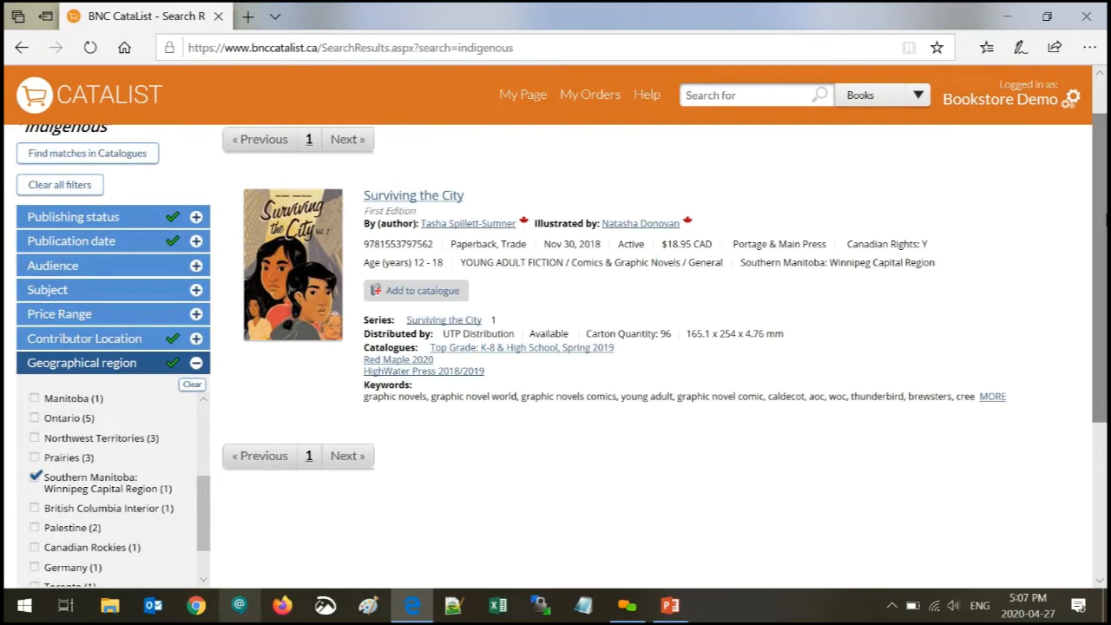
pyautogui.click(194, 384)
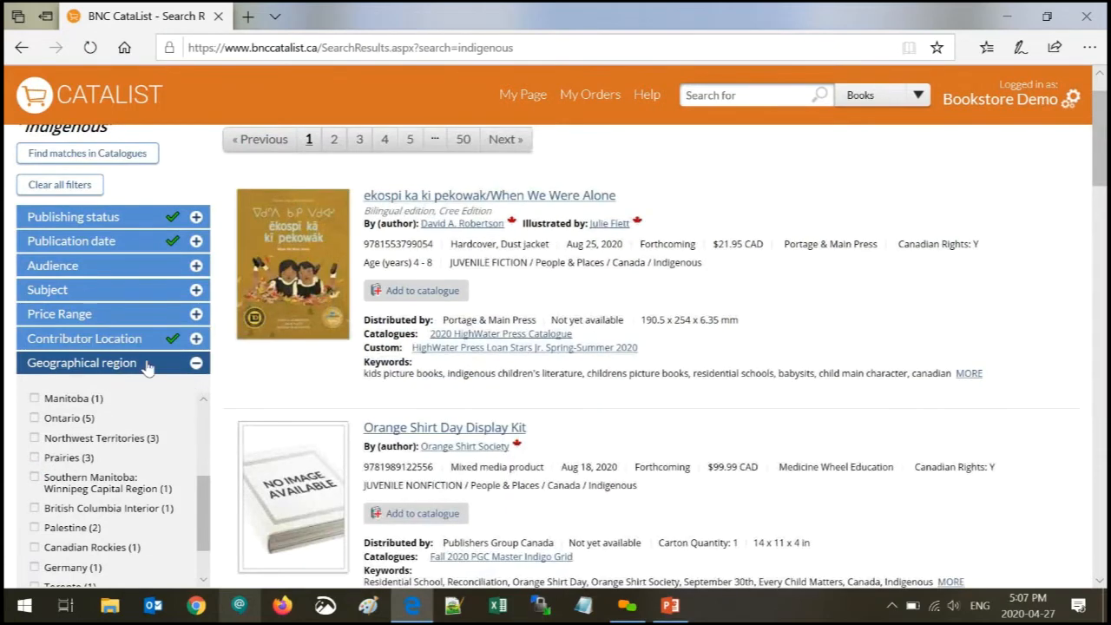
pyautogui.click(146, 365)
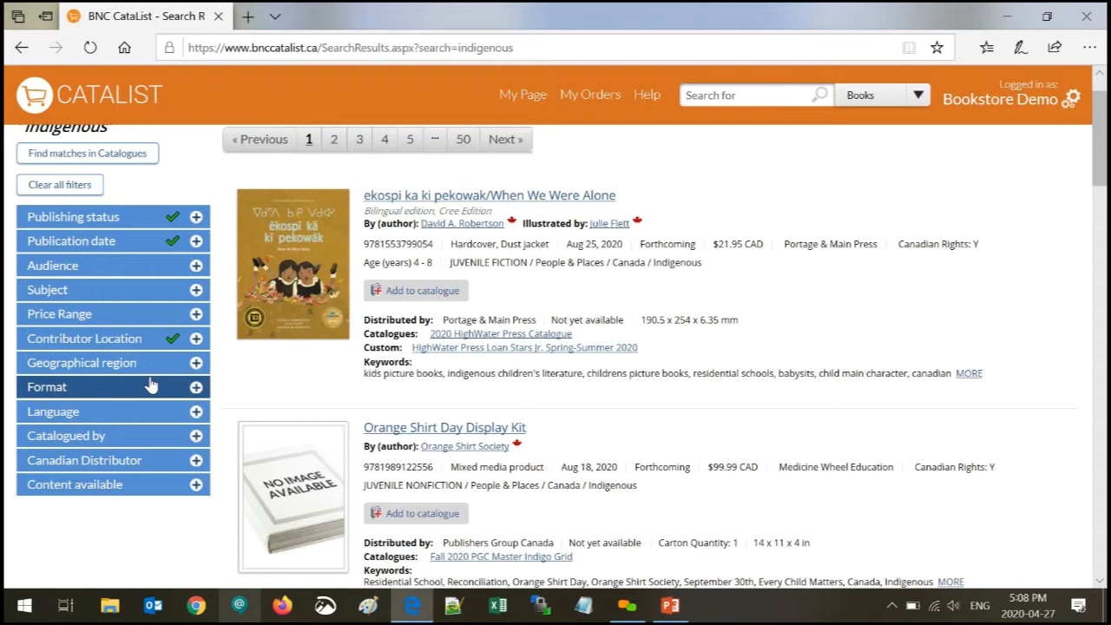
pyautogui.click(148, 387)
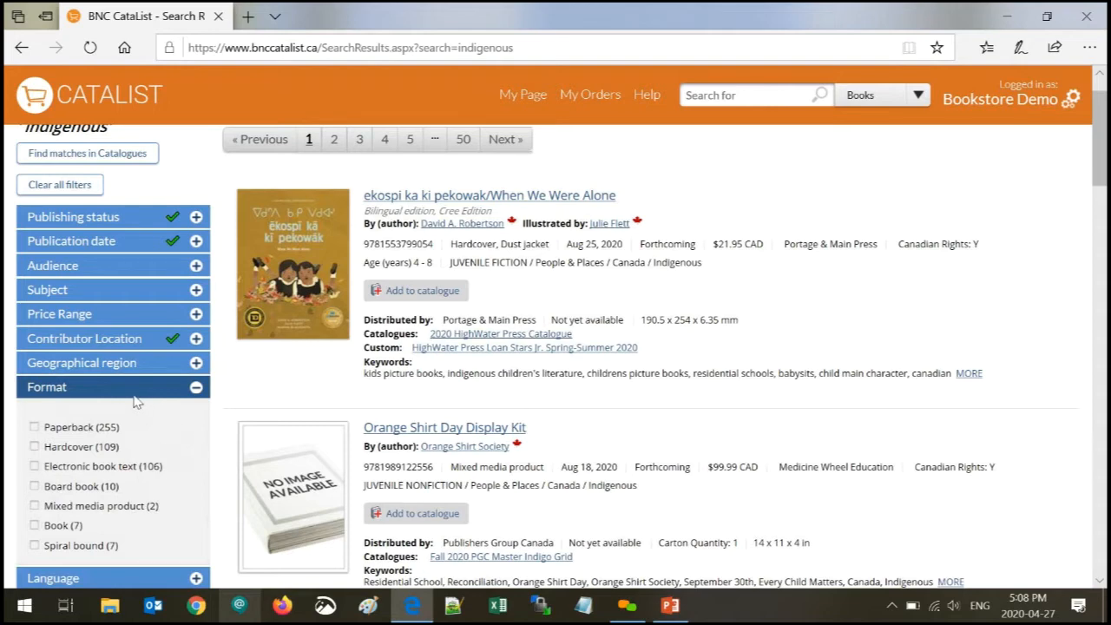
pyautogui.click(92, 393)
pyautogui.click(79, 414)
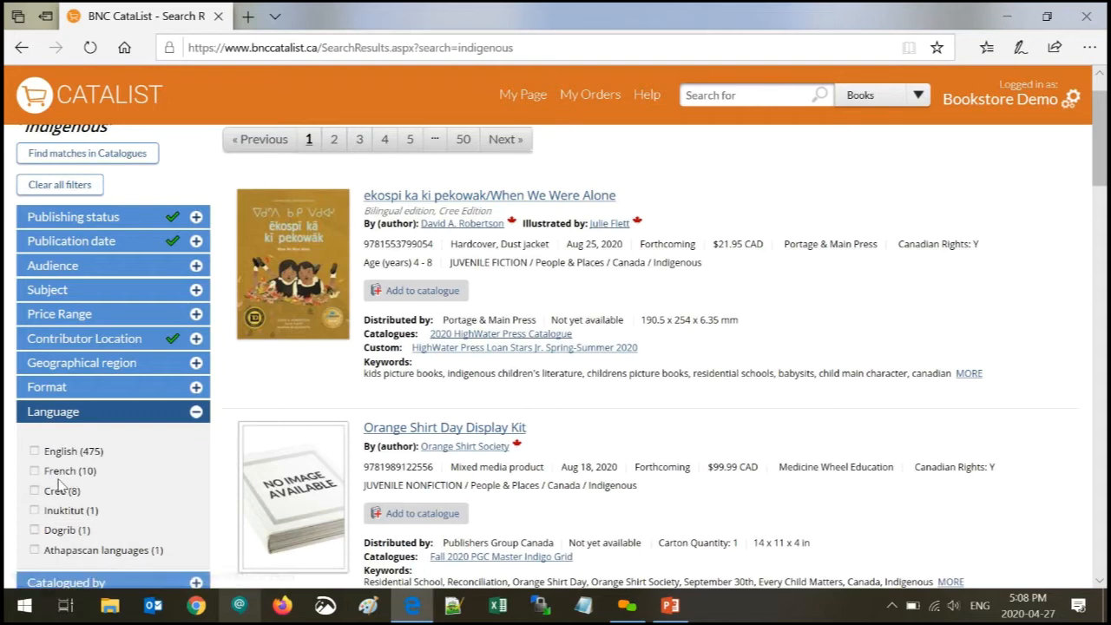
pyautogui.click(35, 492)
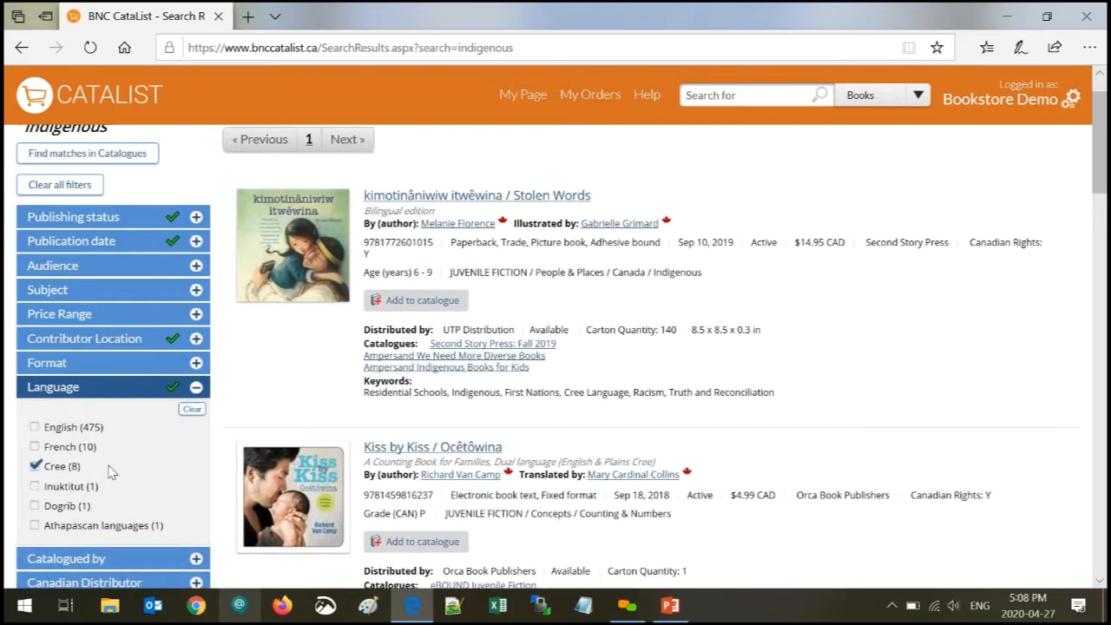
pyautogui.click(35, 448)
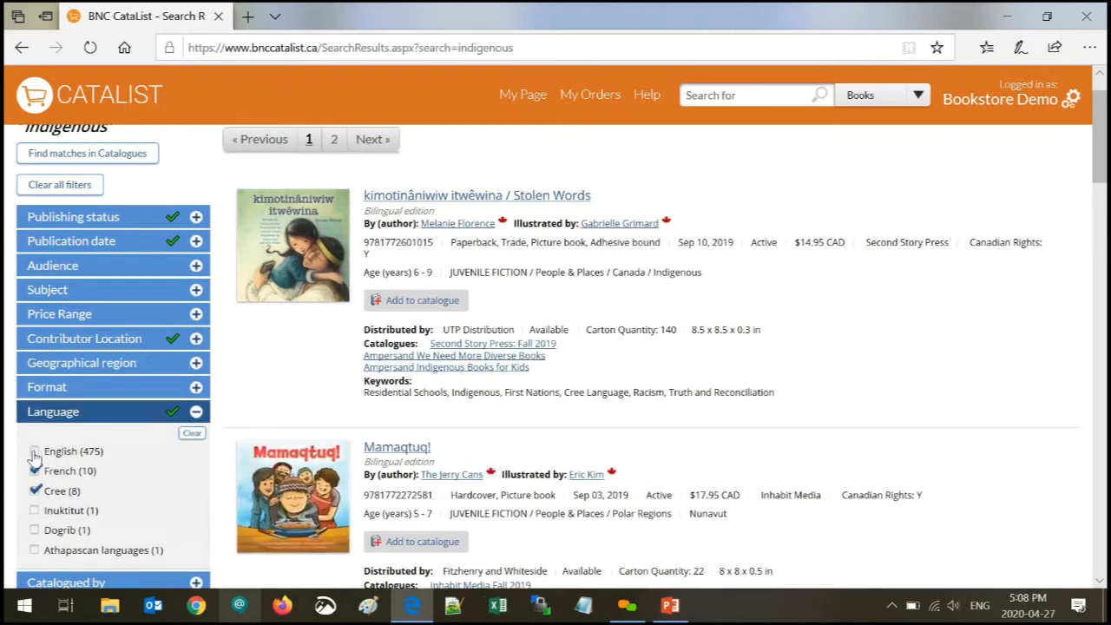
pyautogui.click(192, 433)
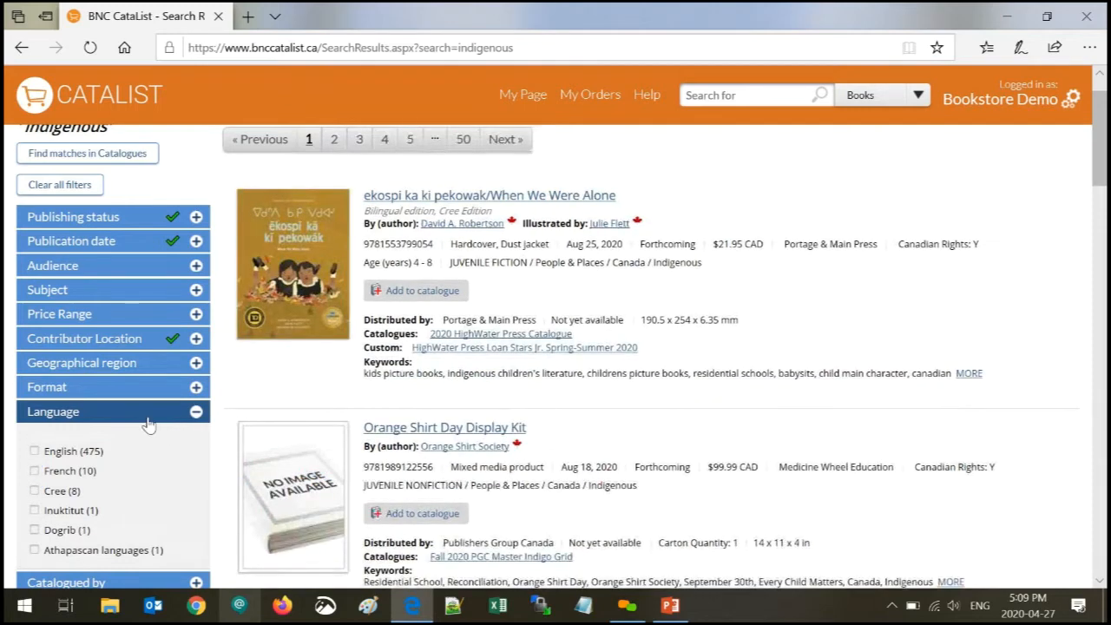
pyautogui.click(148, 422)
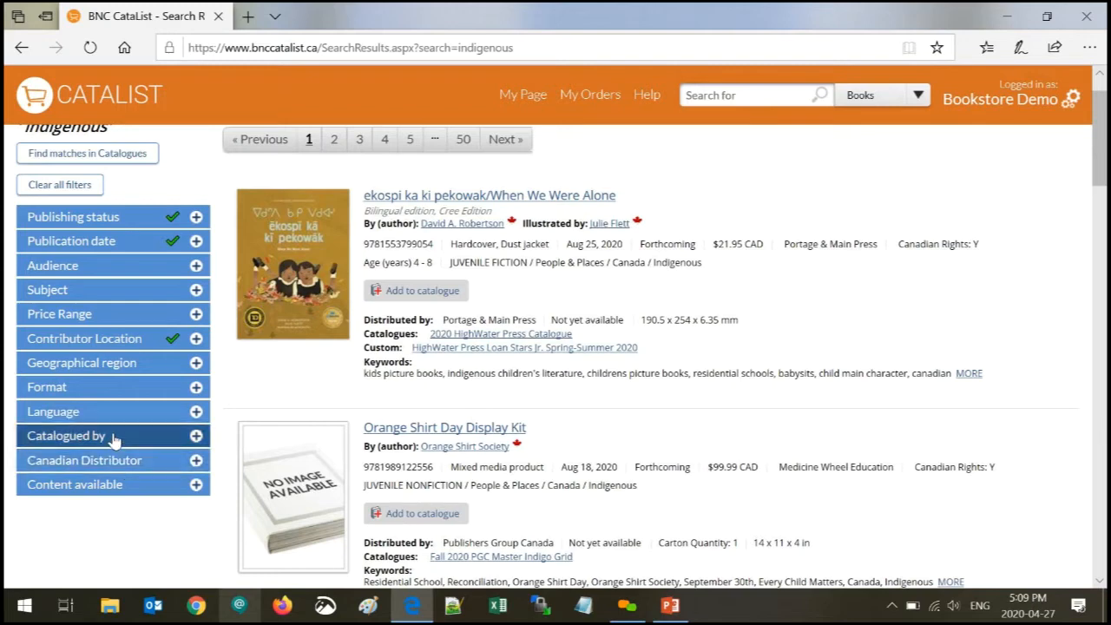
# - From the home page, search publishers for 'pen' and open Penguin Random House Canada Limited
pyautogui.click(76, 98)
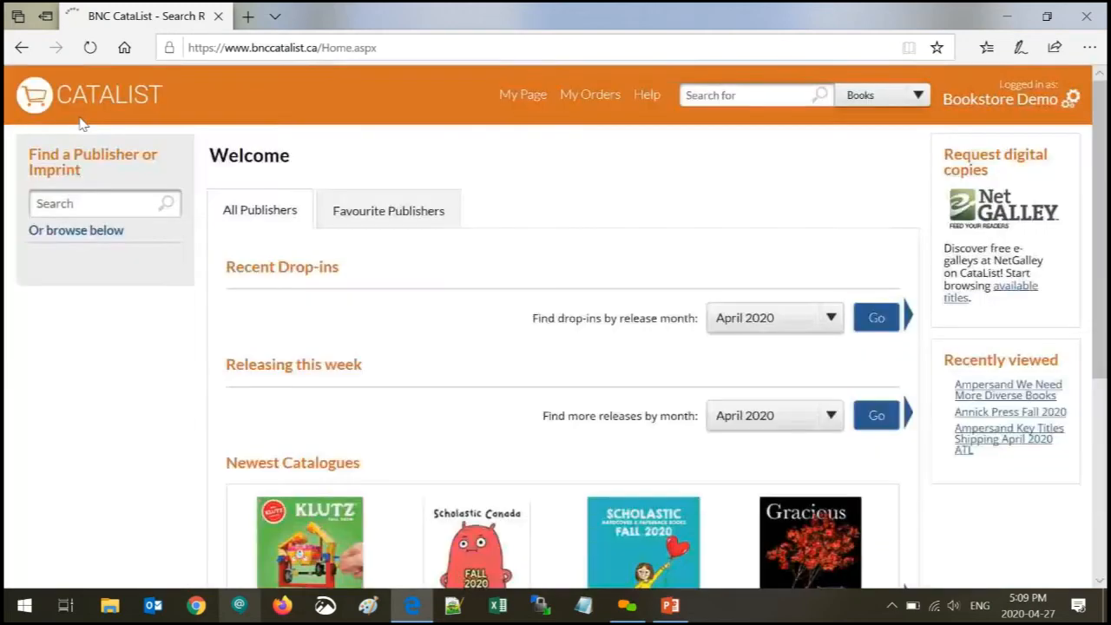
pyautogui.scroll(-3, 165, 321)
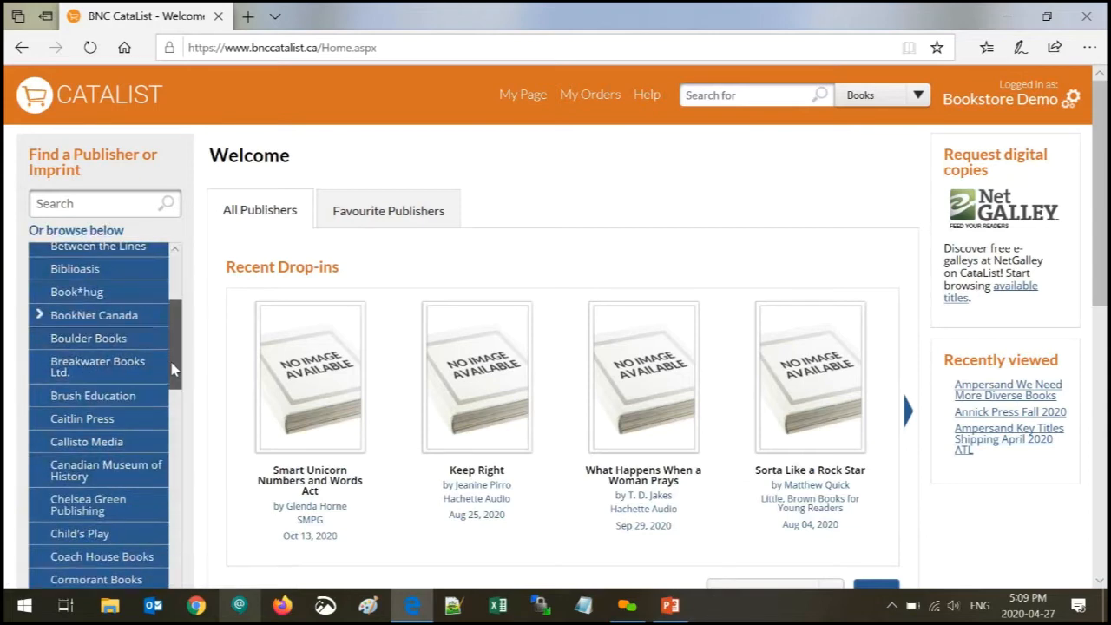
pyautogui.moveTo(170, 316); pyautogui.dragTo(176, 476)
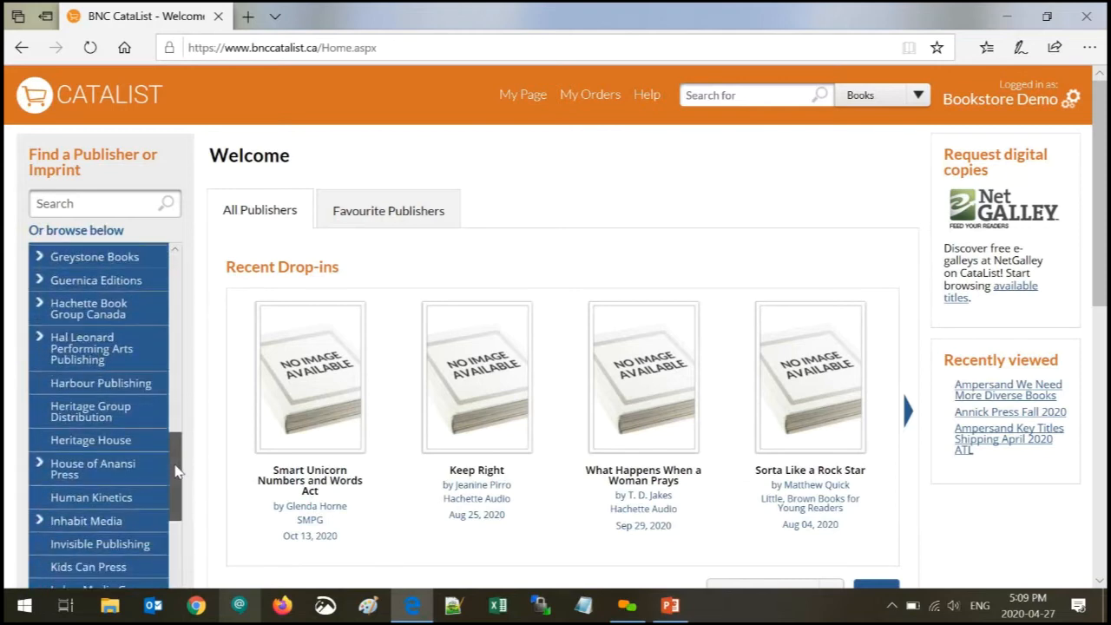
pyautogui.write('pen')
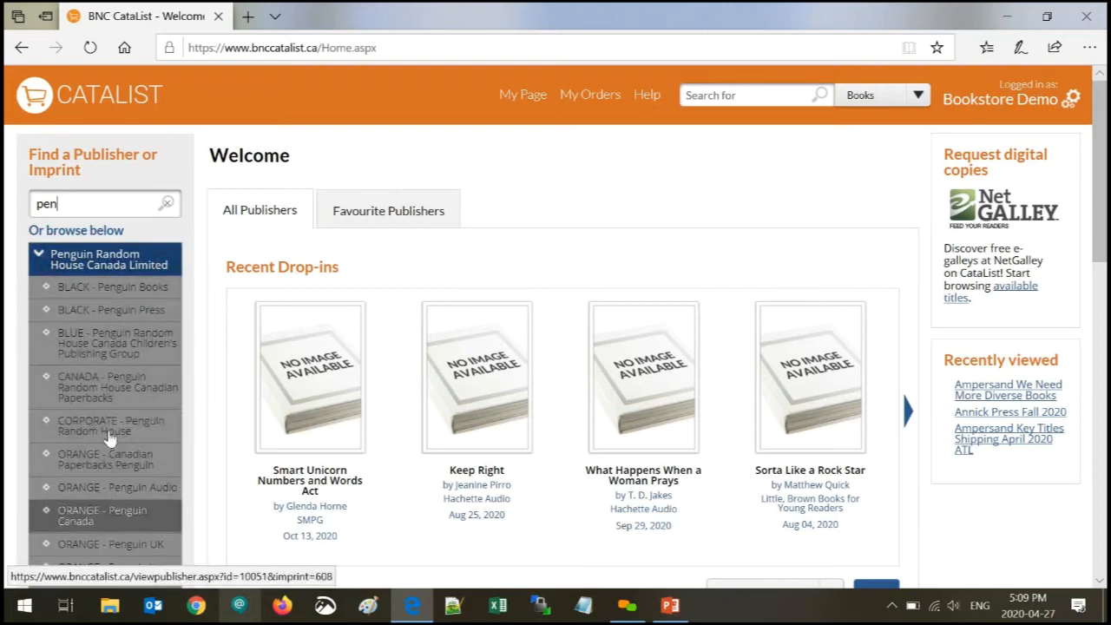
pyautogui.click(108, 267)
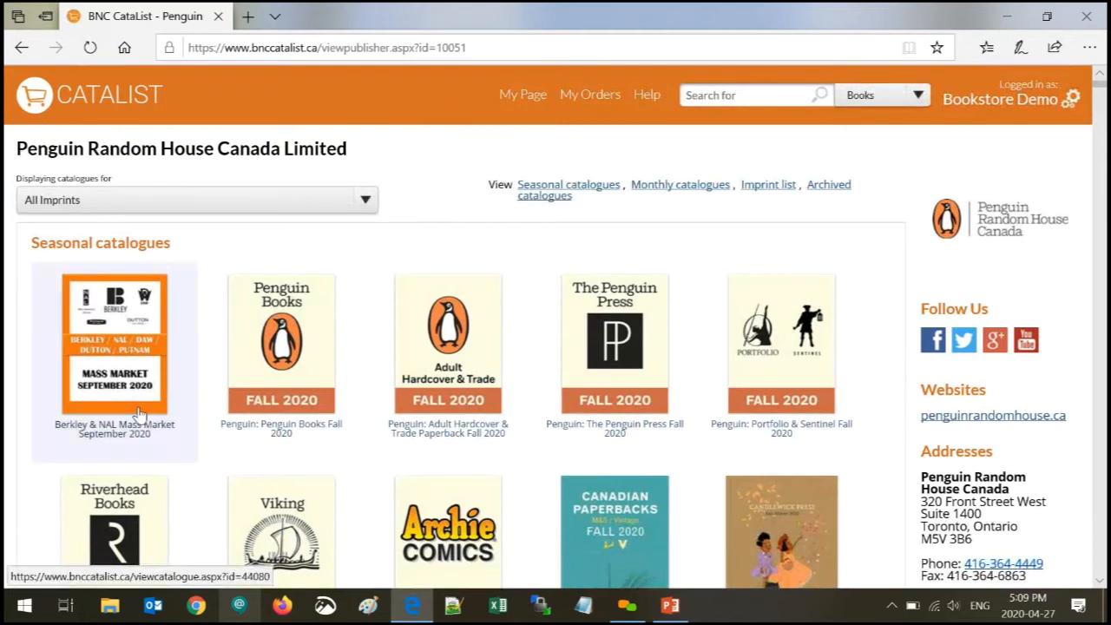
# - Scroll the Penguin catalogue page, then go back twice to the 'indigenous' search results
pyautogui.scroll(-3, 128, 372)
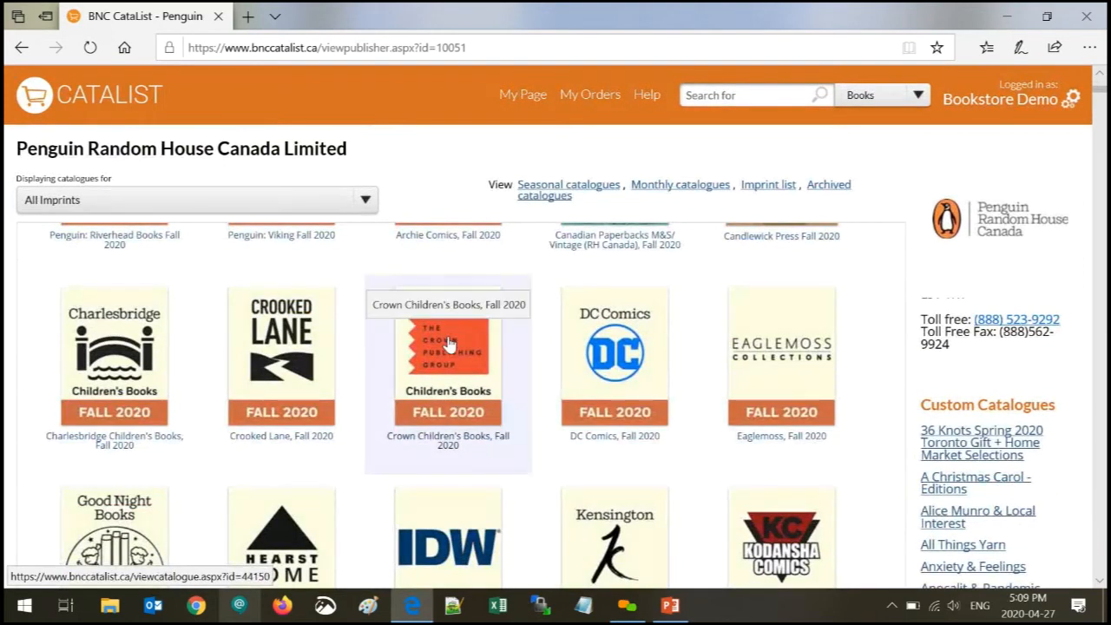
pyautogui.scroll(-3, 590, 361)
pyautogui.scroll(-7, 590, 361)
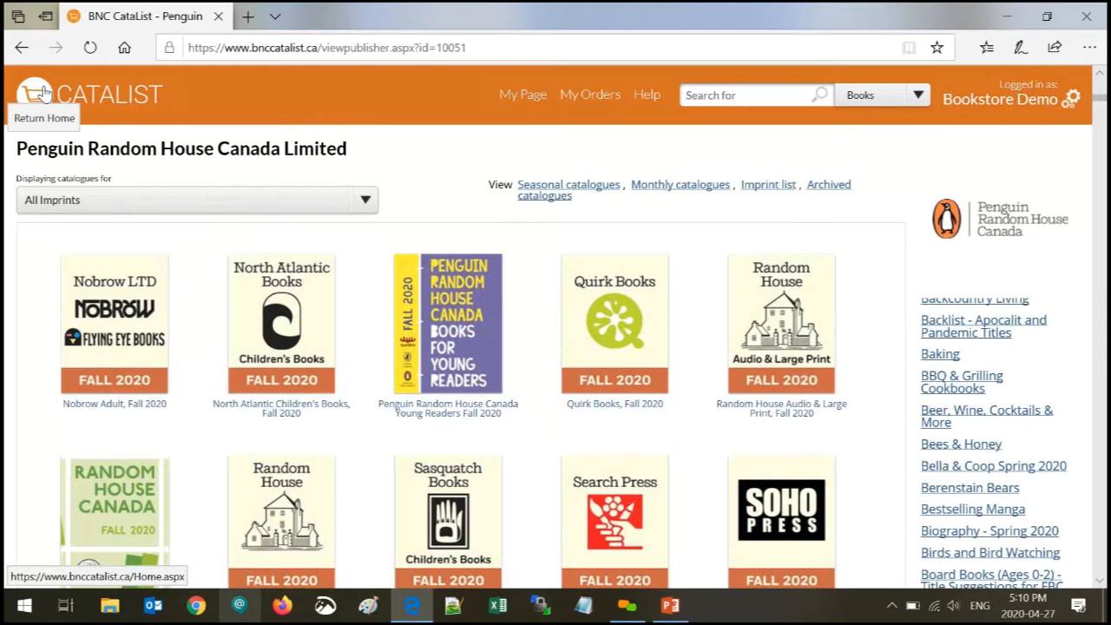
pyautogui.click(22, 50)
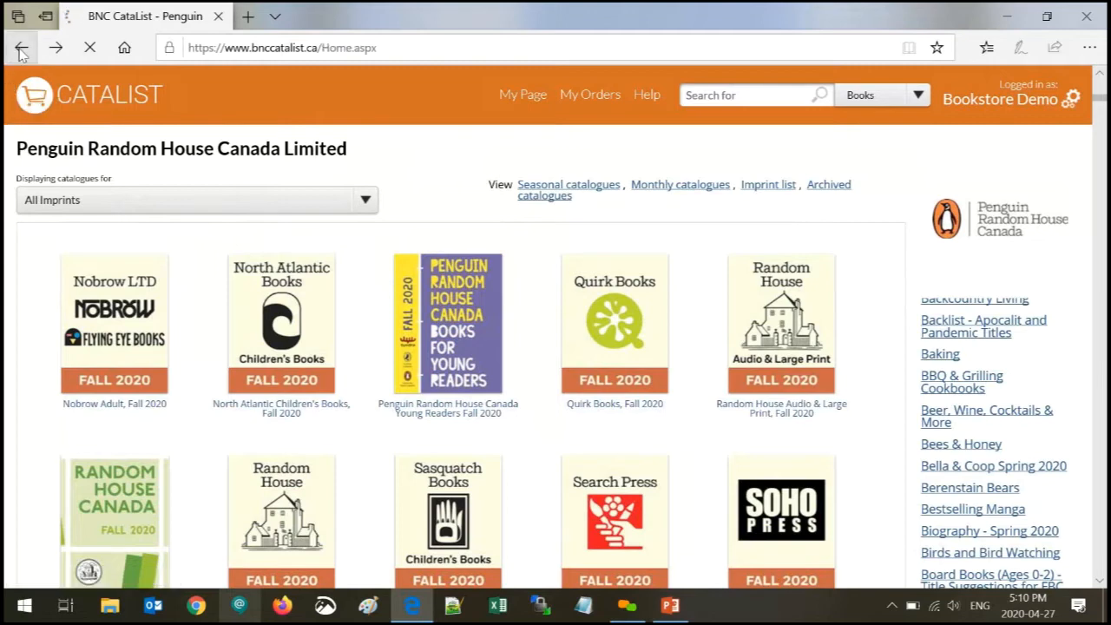
pyautogui.click(23, 52)
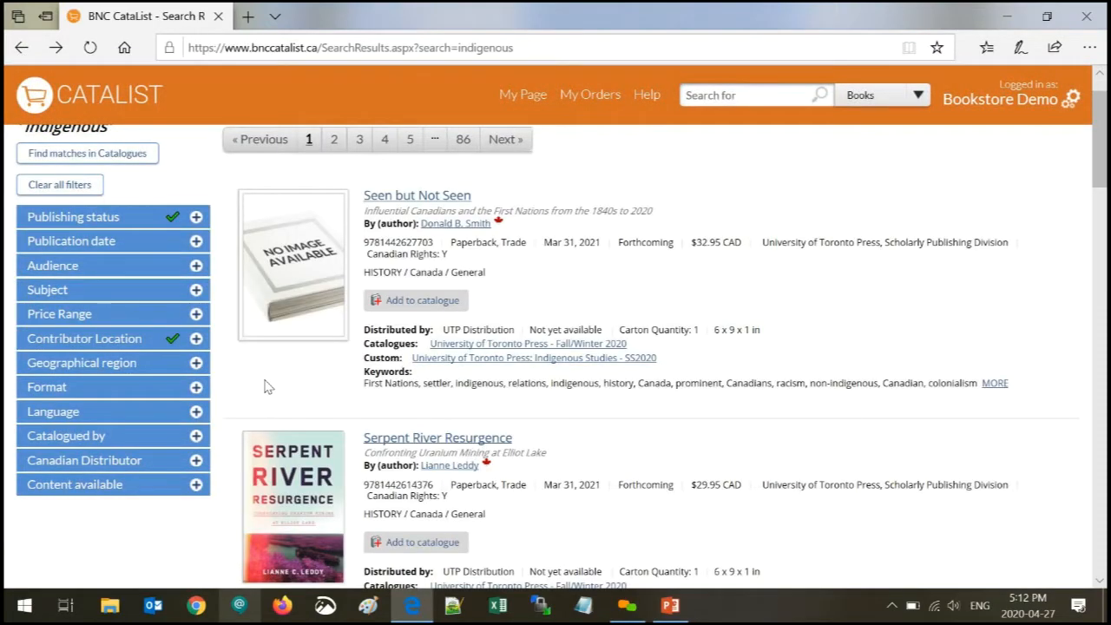
pyautogui.click(197, 439)
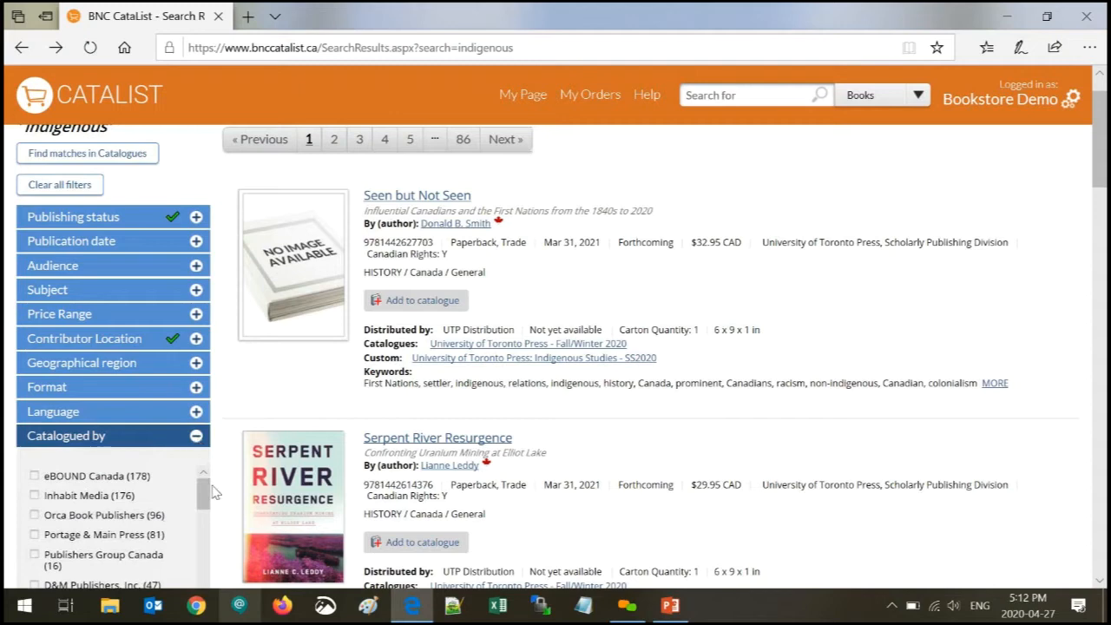
pyautogui.moveTo(200, 497); pyautogui.dragTo(201, 510)
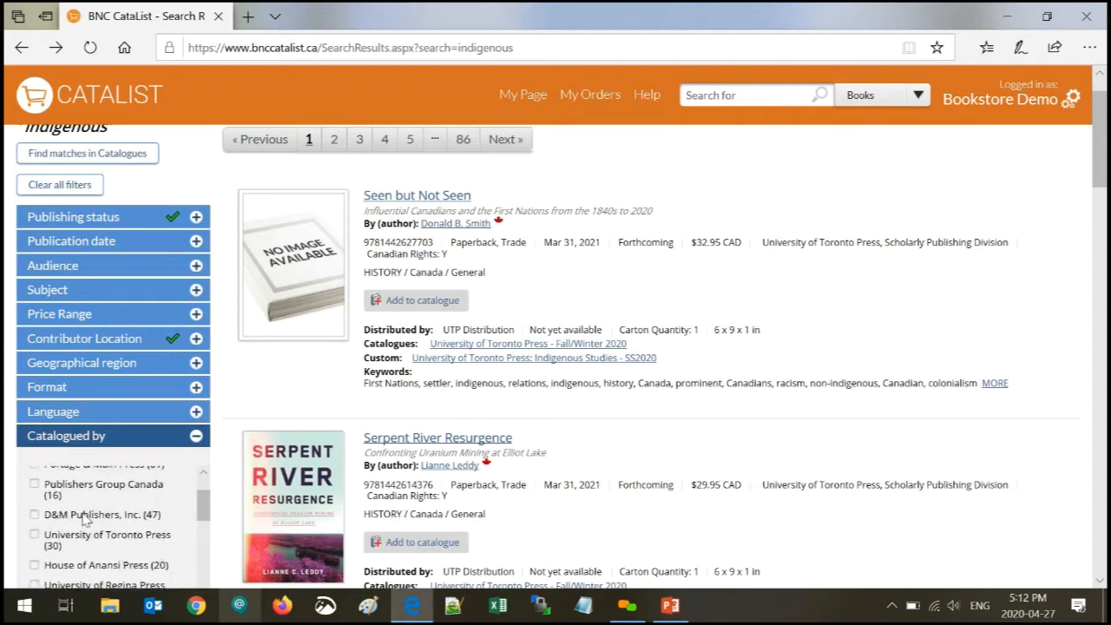
pyautogui.scroll(-1, 73, 502)
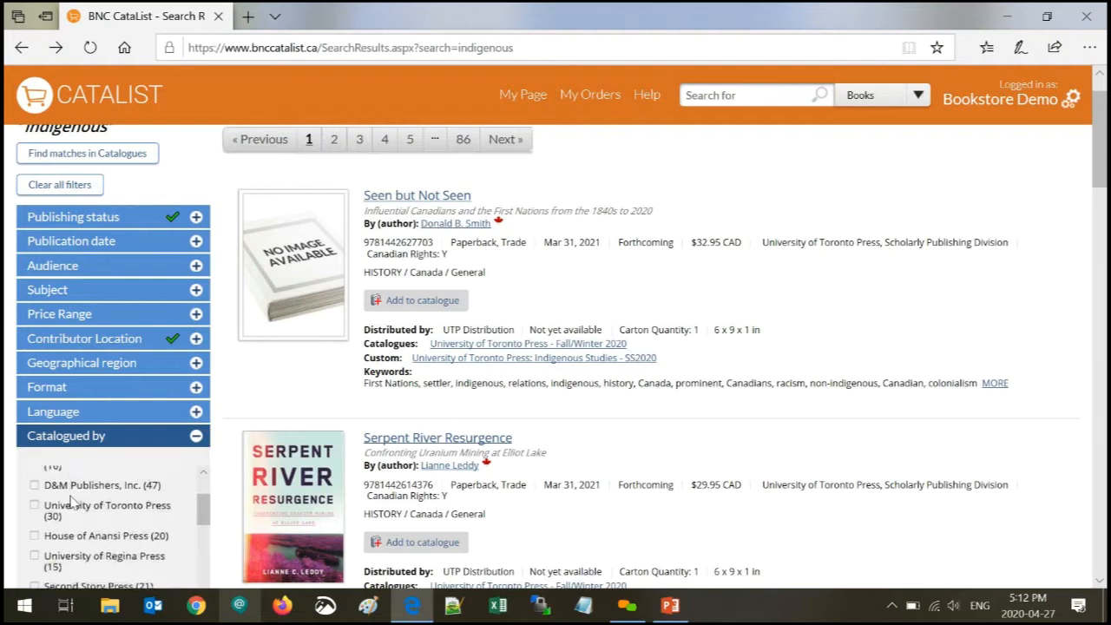
pyautogui.scroll(-1, 66, 508)
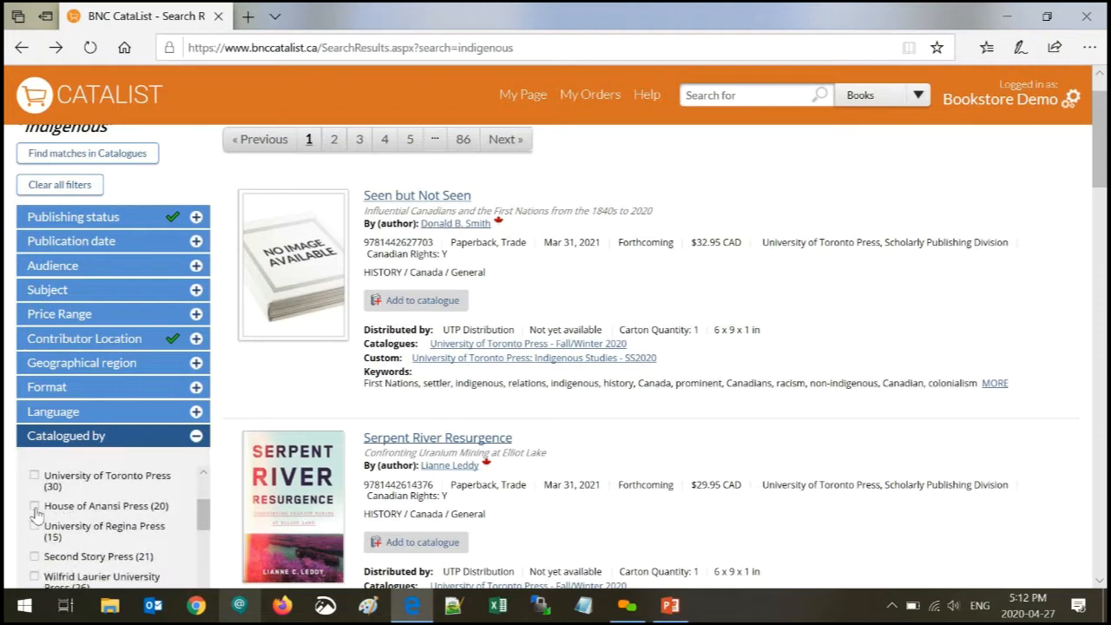
pyautogui.click(34, 508)
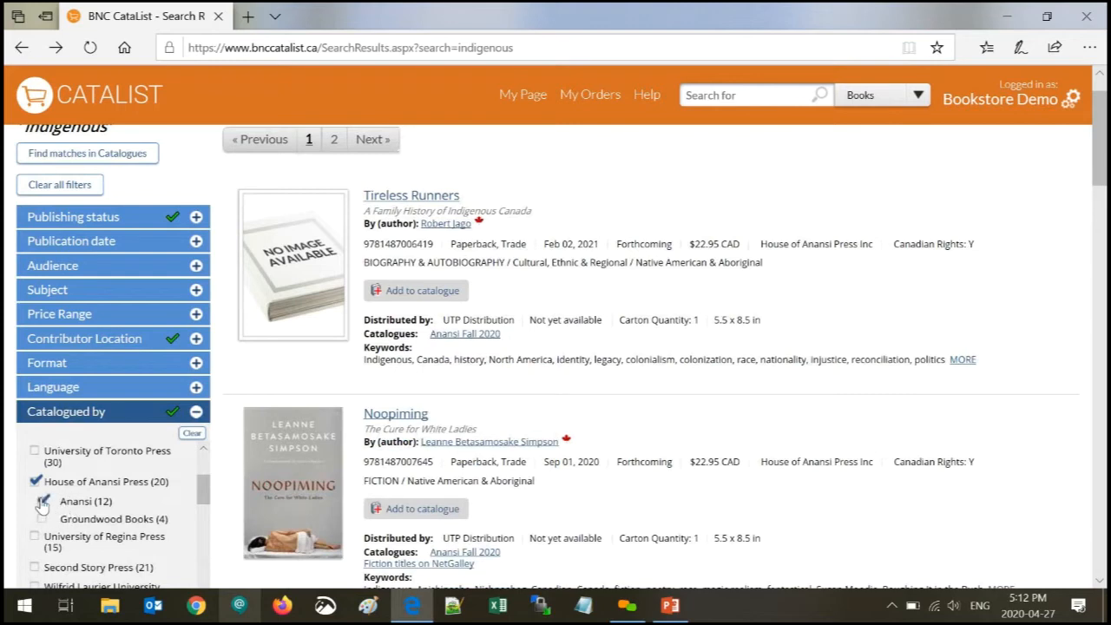
pyautogui.click(41, 520)
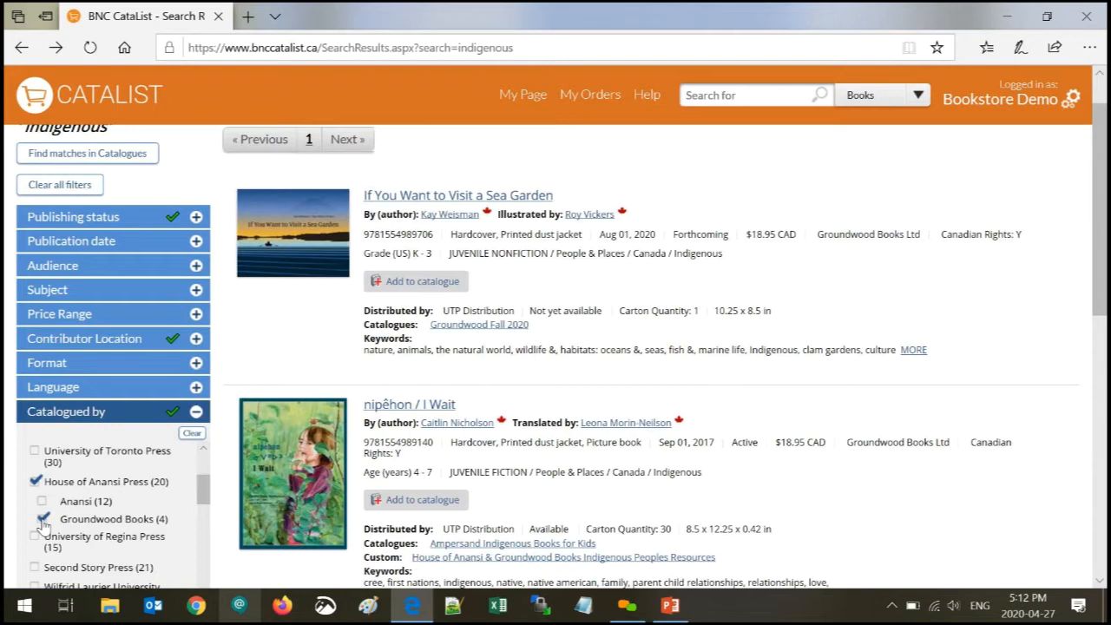
pyautogui.click(36, 481)
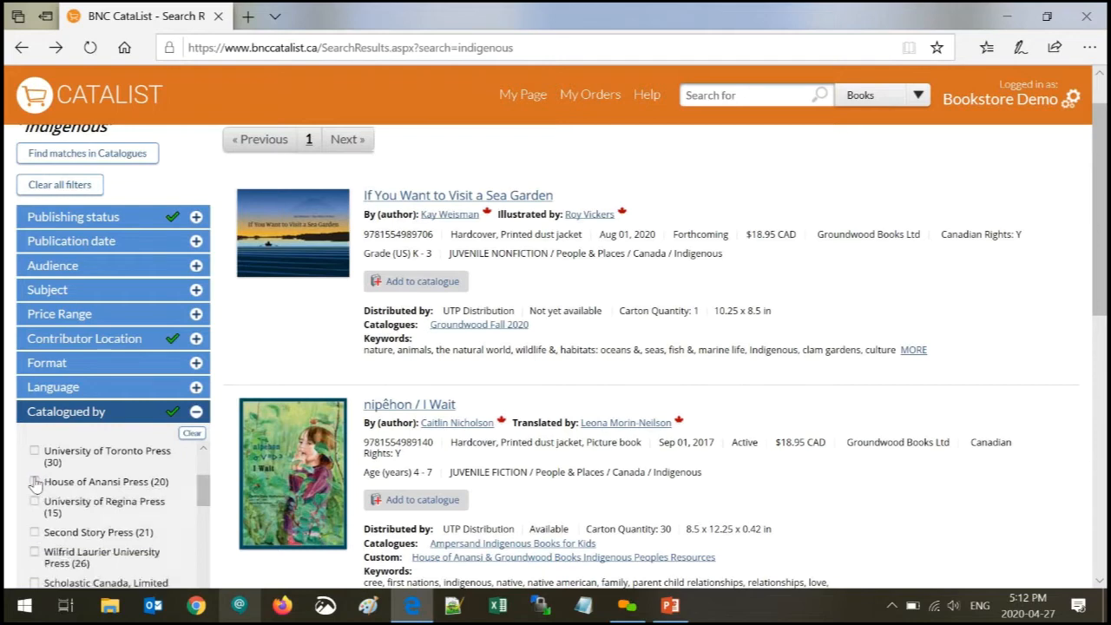
pyautogui.click(104, 434)
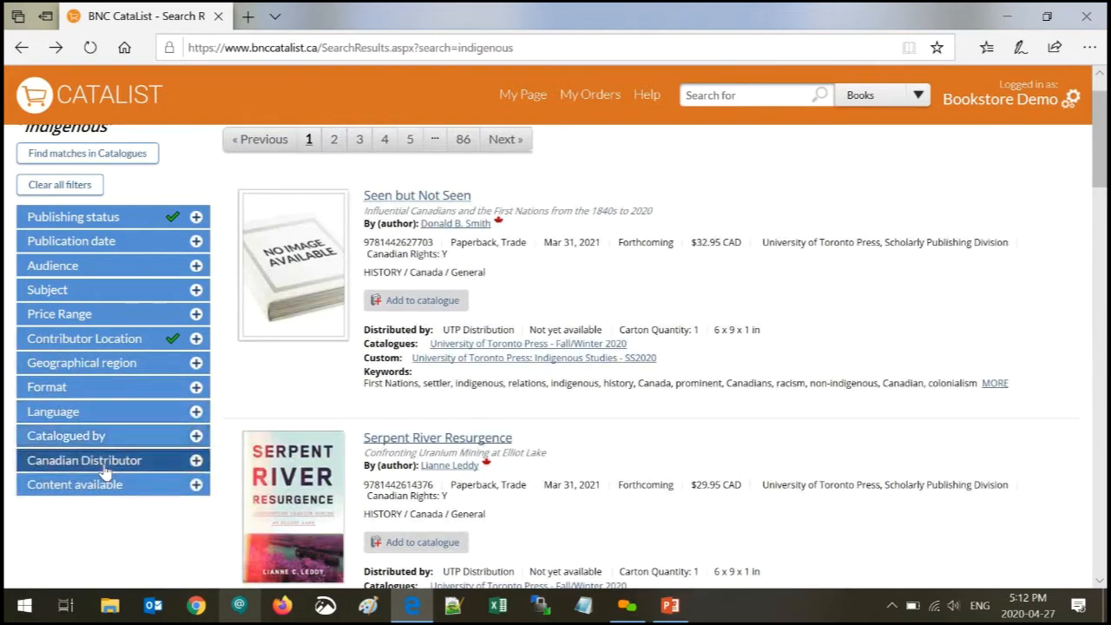
# - Filter to UTP Distribution as the only Canadian distributor, dropping Orca (316 results)
pyautogui.click(104, 462)
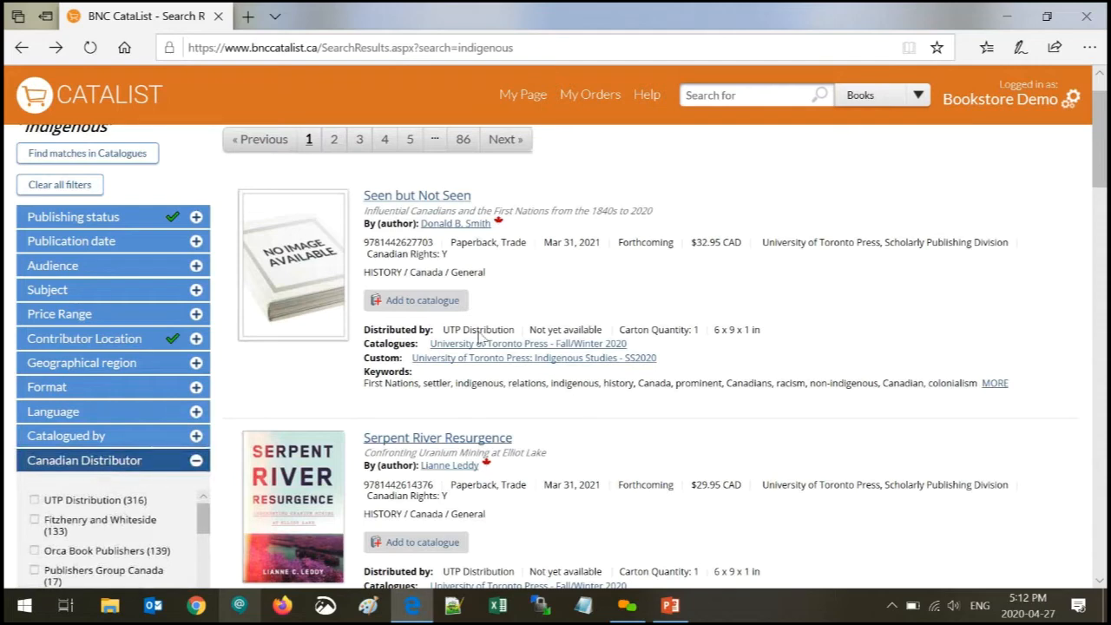
pyautogui.moveTo(516, 330); pyautogui.dragTo(364, 330)
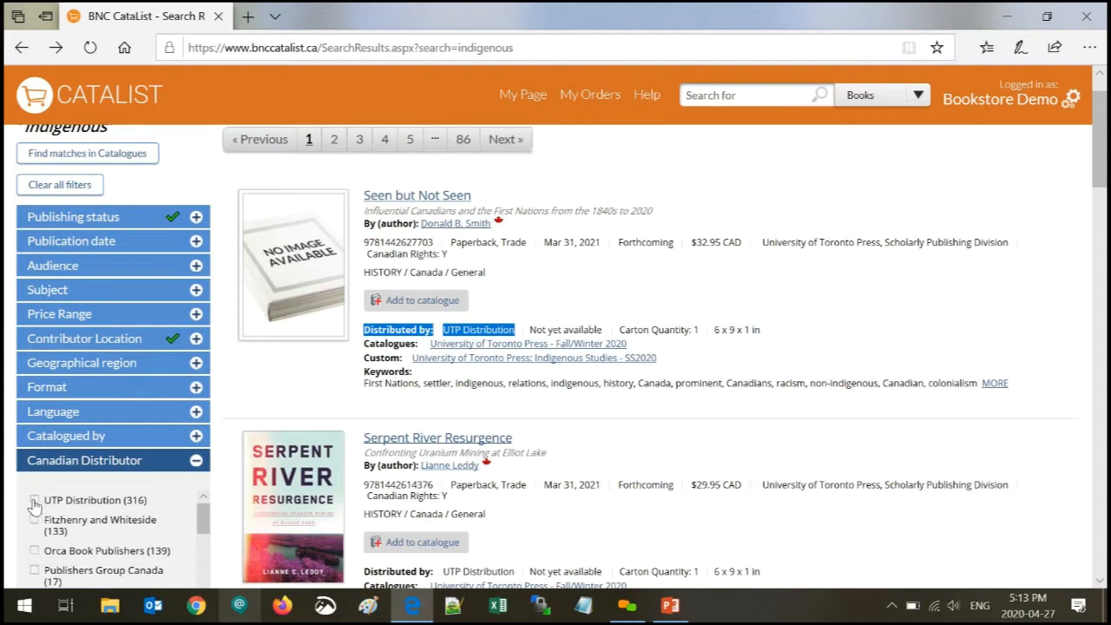
pyautogui.click(34, 552)
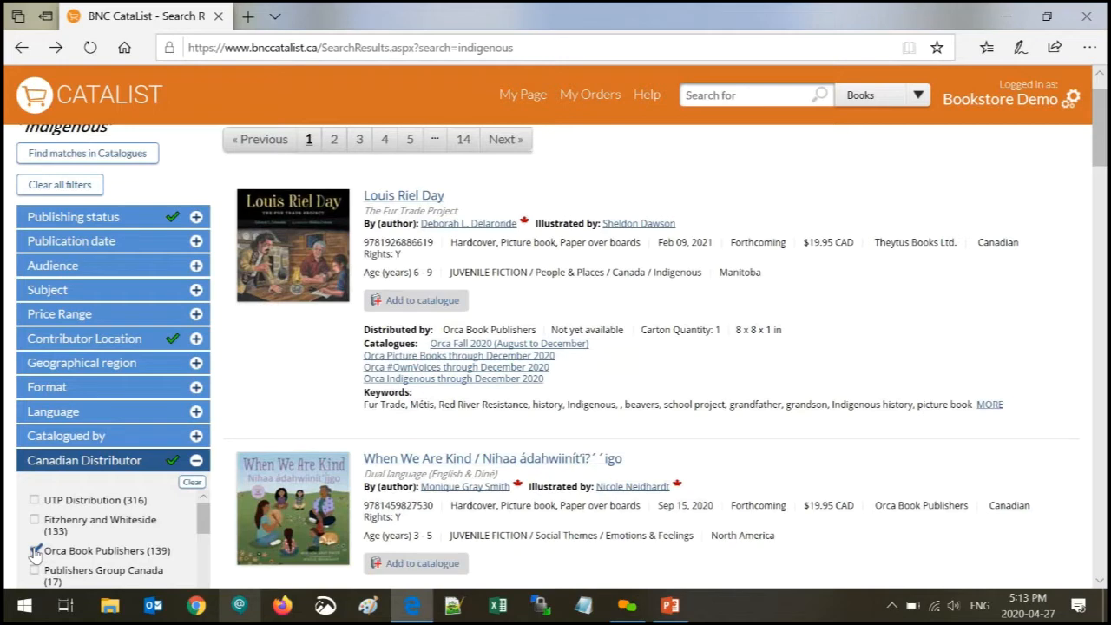
pyautogui.click(35, 500)
pyautogui.click(34, 552)
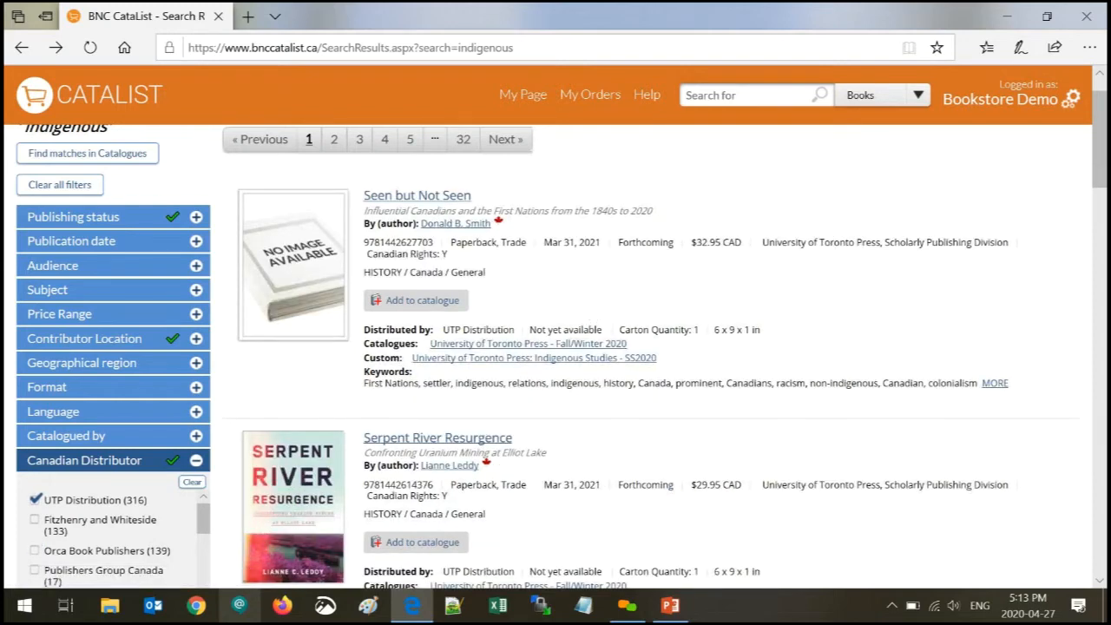
# - Scroll the results and highlight the Moving Together and Tireless Runners publisher names
pyautogui.moveTo(1100, 144); pyautogui.dragTo(1104, 321)
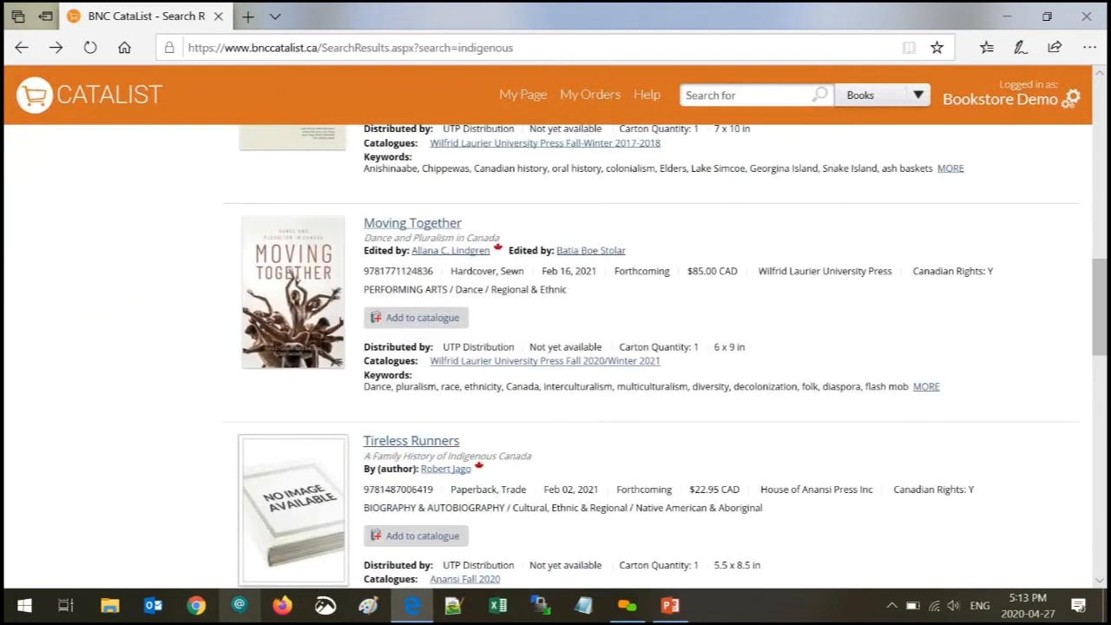
pyautogui.moveTo(753, 271); pyautogui.dragTo(831, 272)
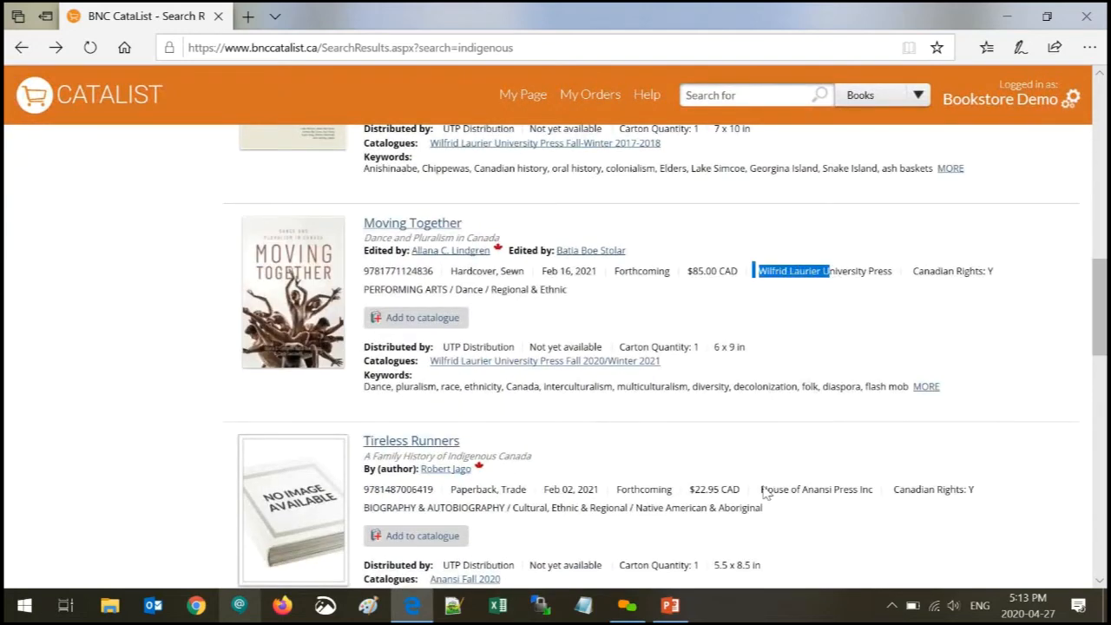
pyautogui.moveTo(757, 492); pyautogui.dragTo(827, 491)
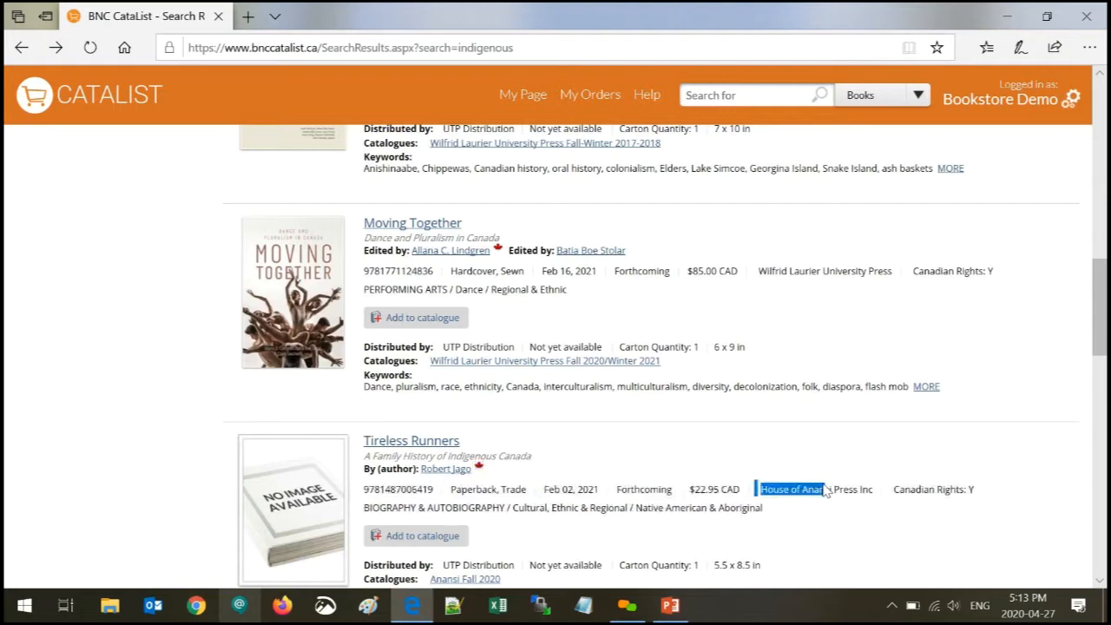
pyautogui.moveTo(1101, 317); pyautogui.dragTo(1099, 97)
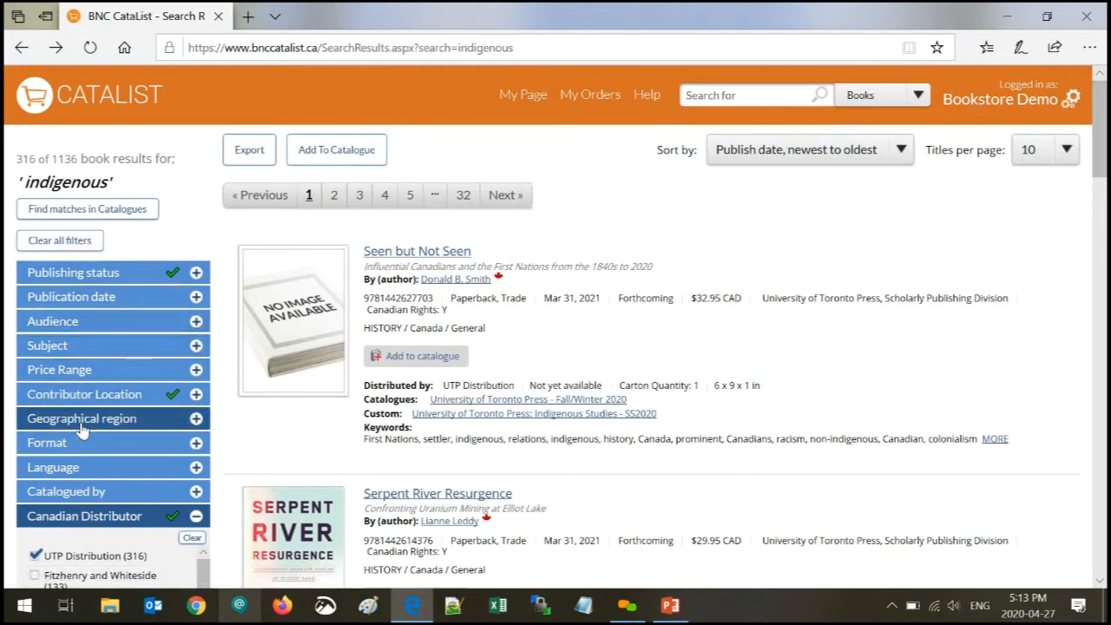
# - Filter publishing status to Forthcoming (50 titles) and export the results to Excel
pyautogui.click(100, 276)
pyautogui.click(35, 332)
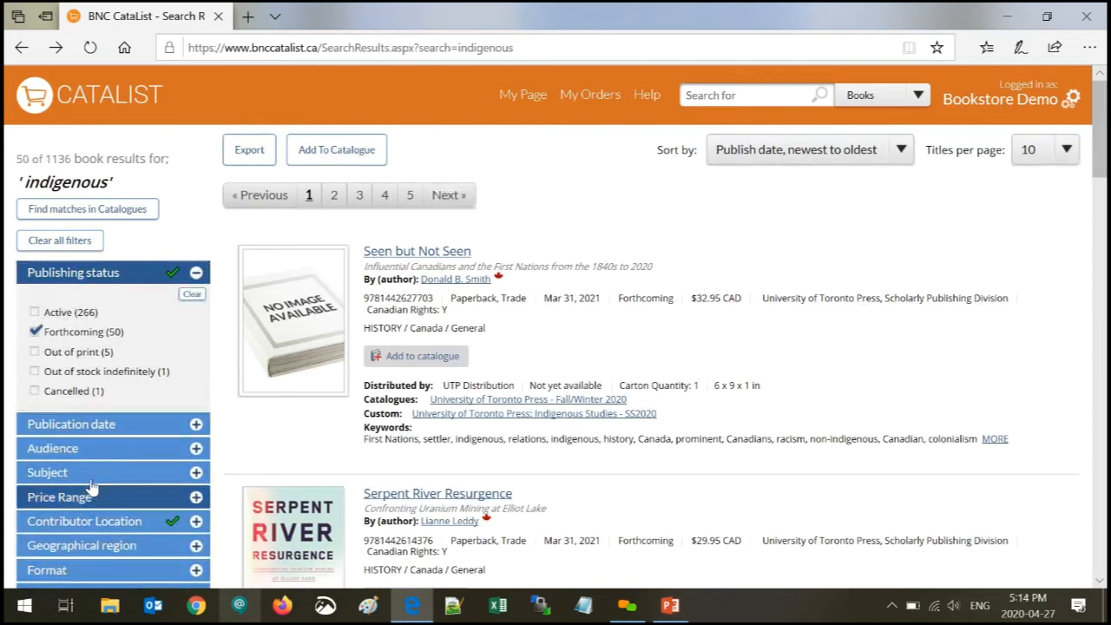
pyautogui.scroll(-3, 92, 489)
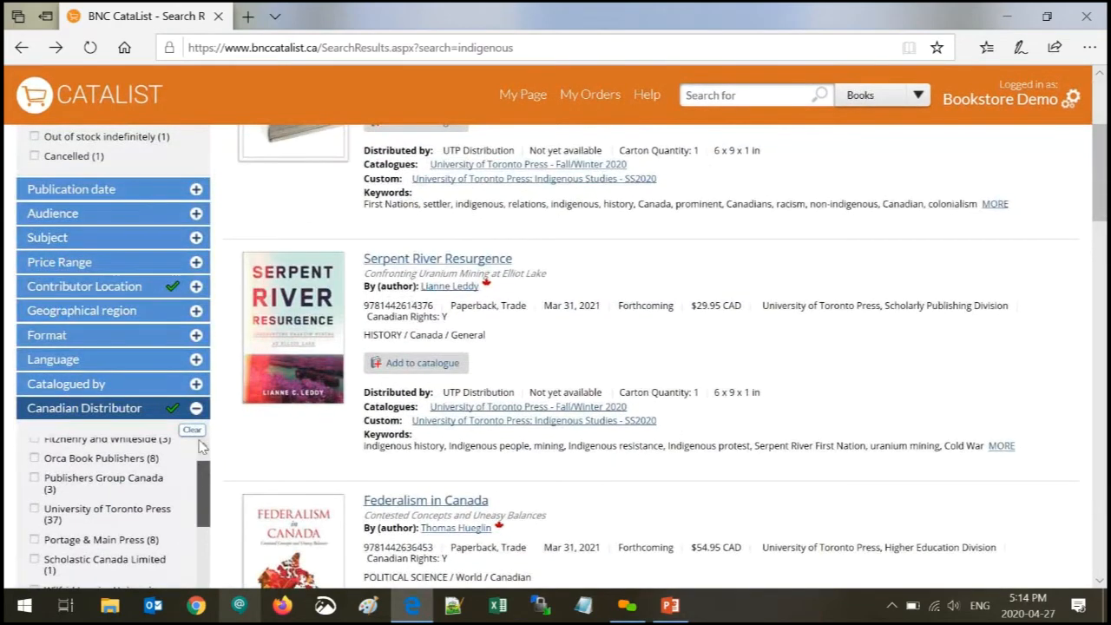
pyautogui.scroll(5, 199, 445)
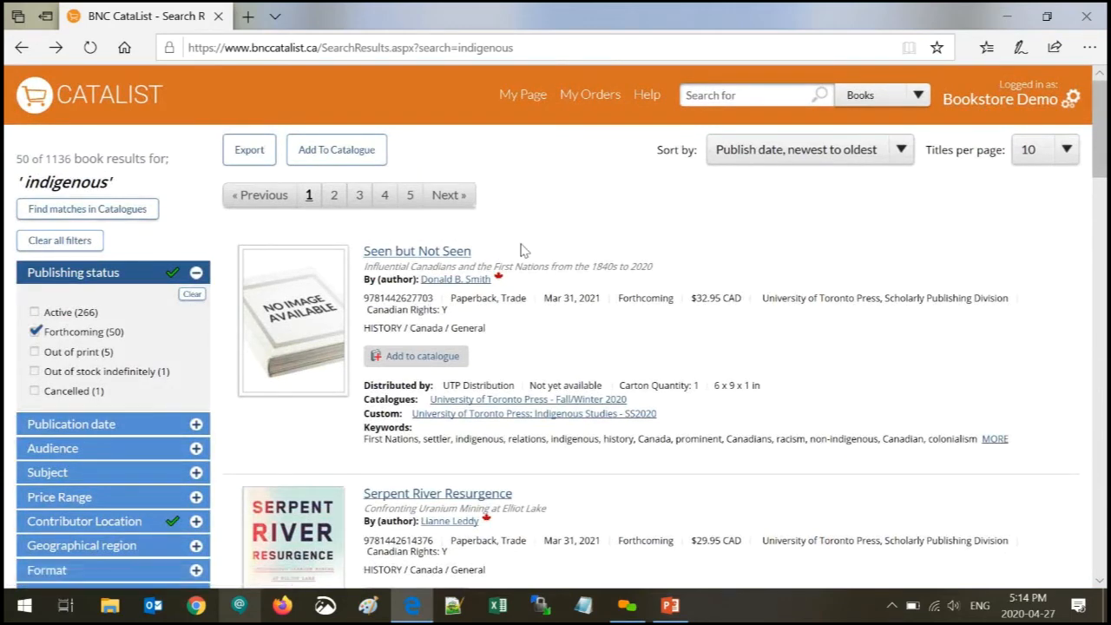
pyautogui.click(248, 152)
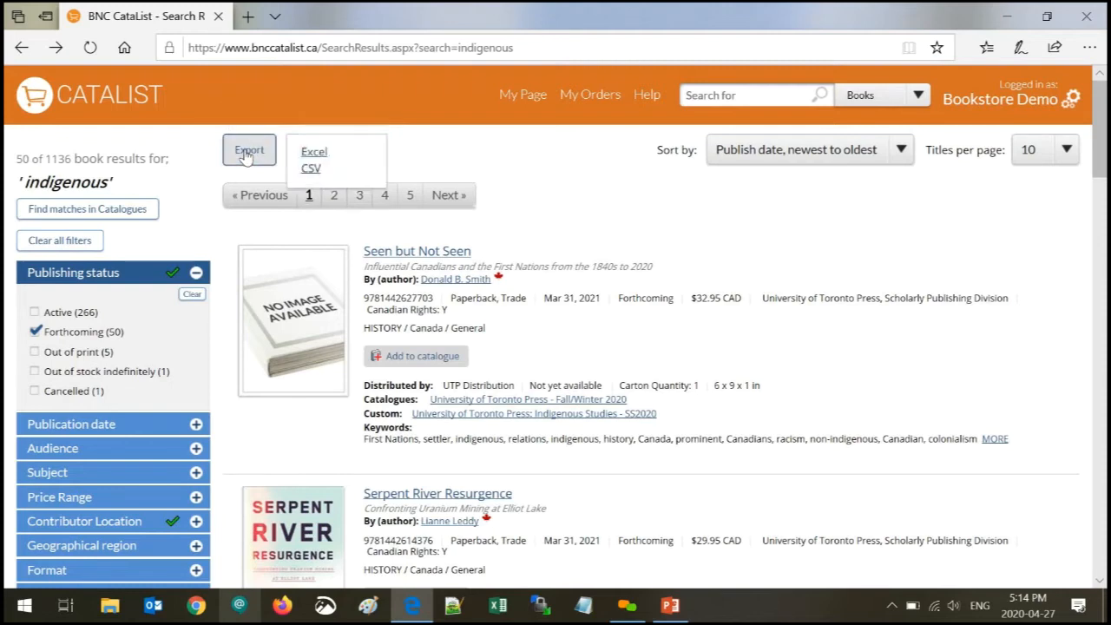
pyautogui.click(304, 152)
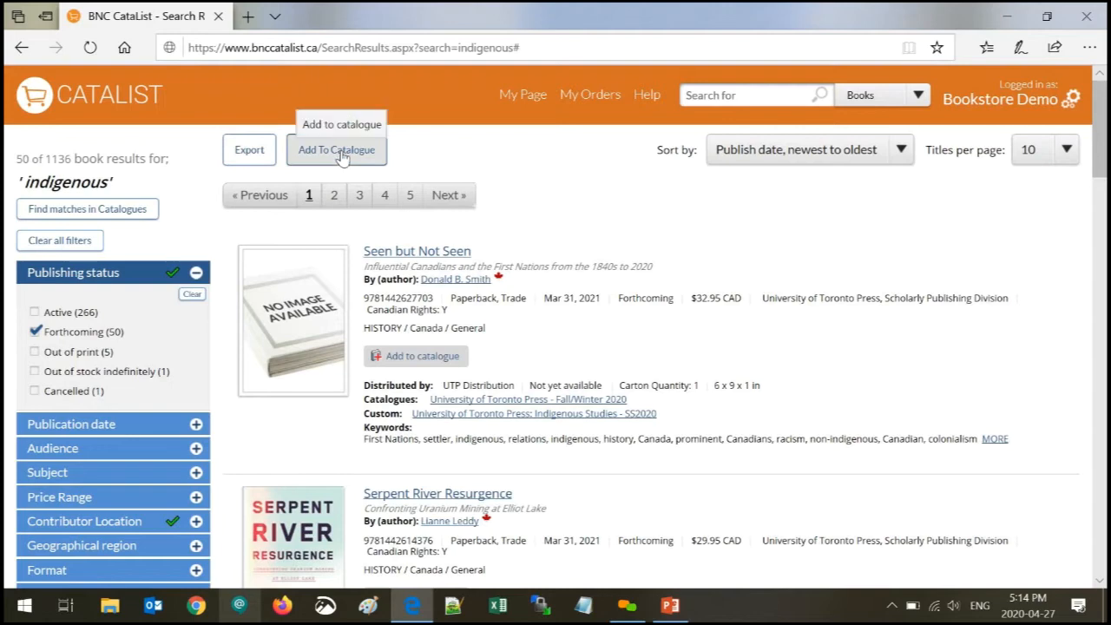
# - Add the results to a new custom catalogue named 'Indigenous forthcoming titles May 2020'
pyautogui.click(343, 155)
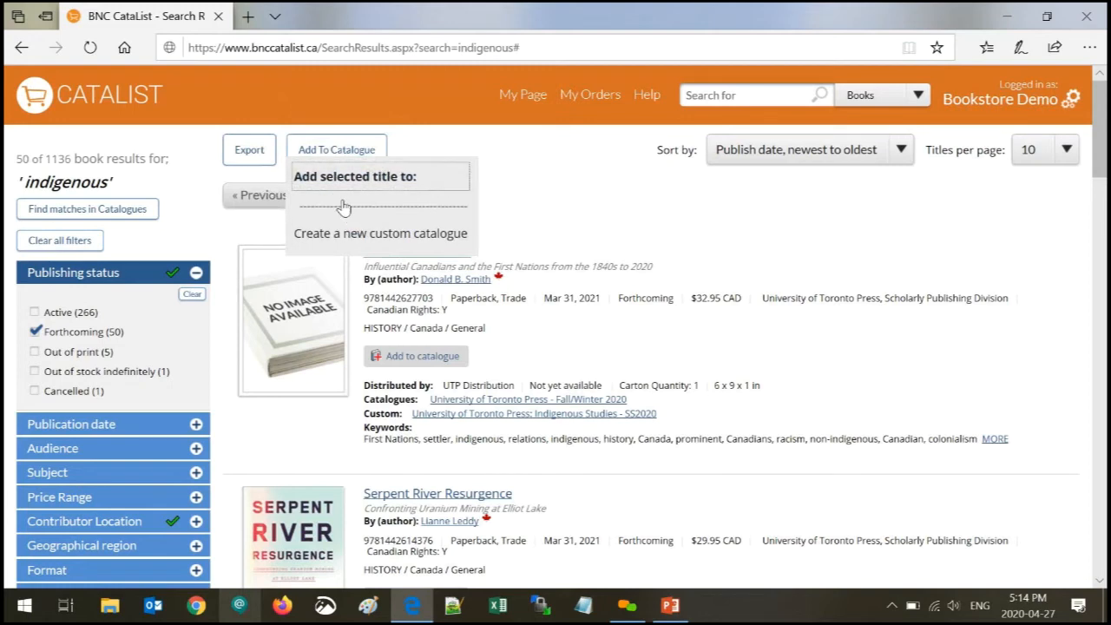
pyautogui.click(379, 235)
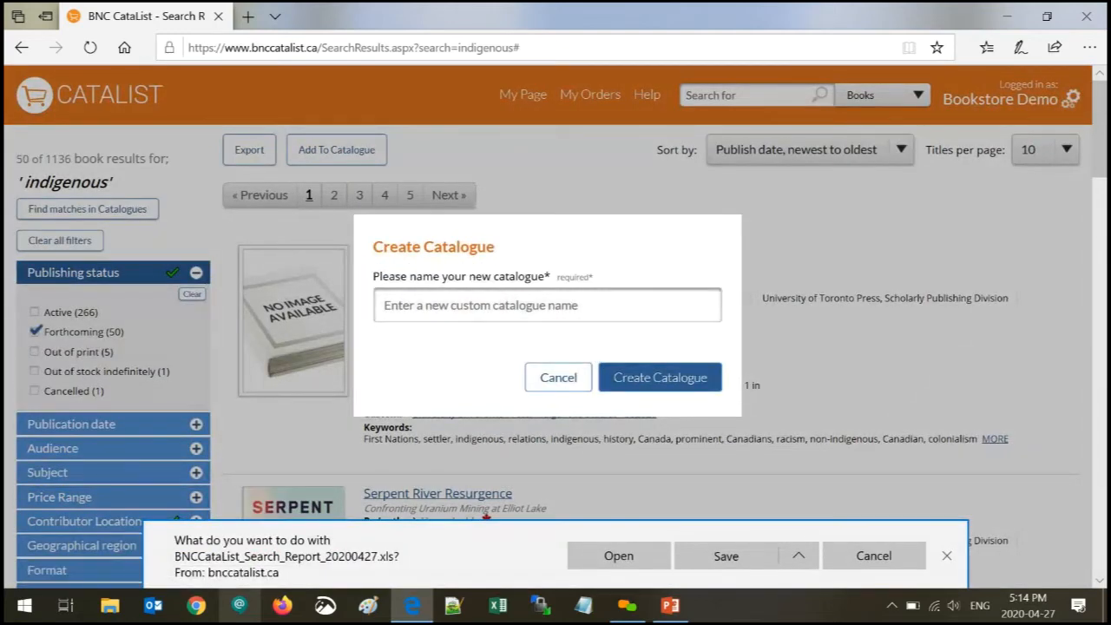
pyautogui.write('Indigeno')
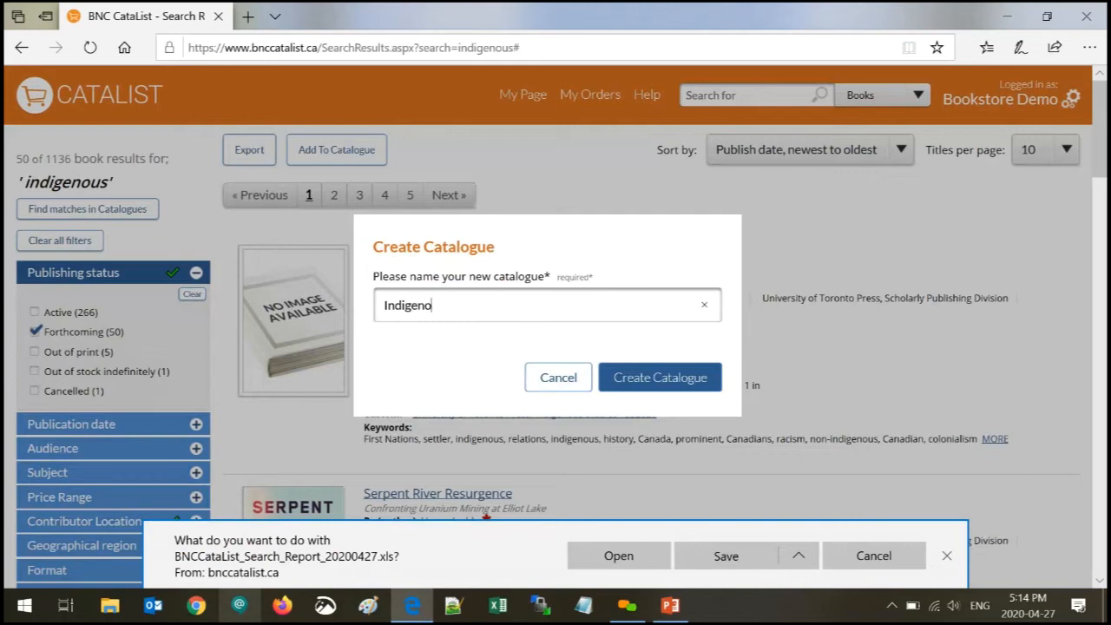
pyautogui.write('us forthcoming tite')
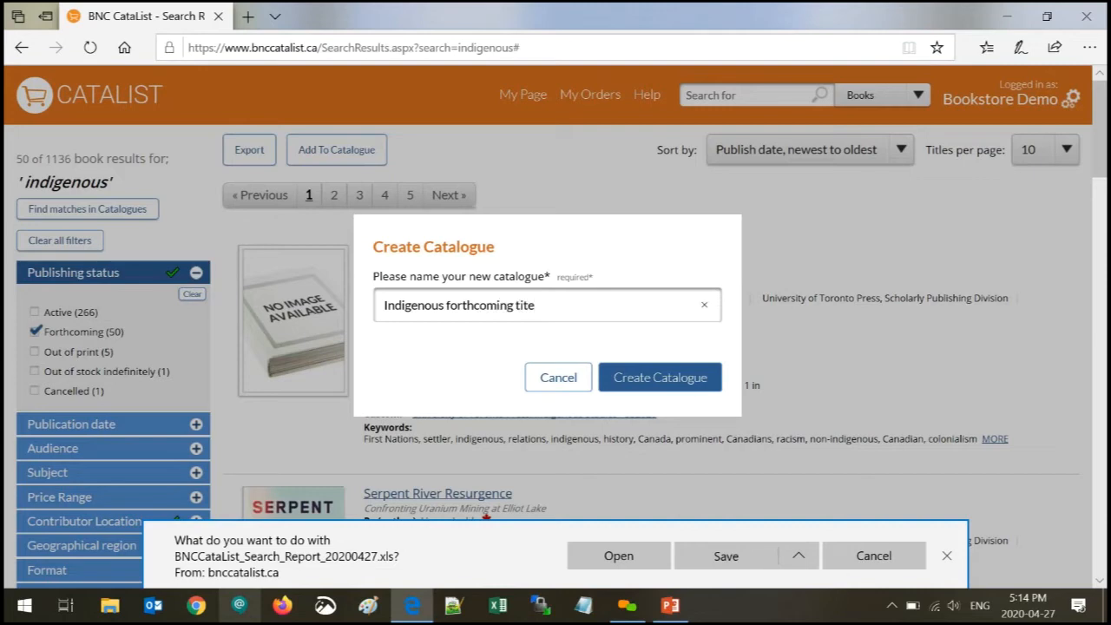
pyautogui.press('BackSpace')
pyautogui.write('les May 2020')
pyautogui.click(678, 381)
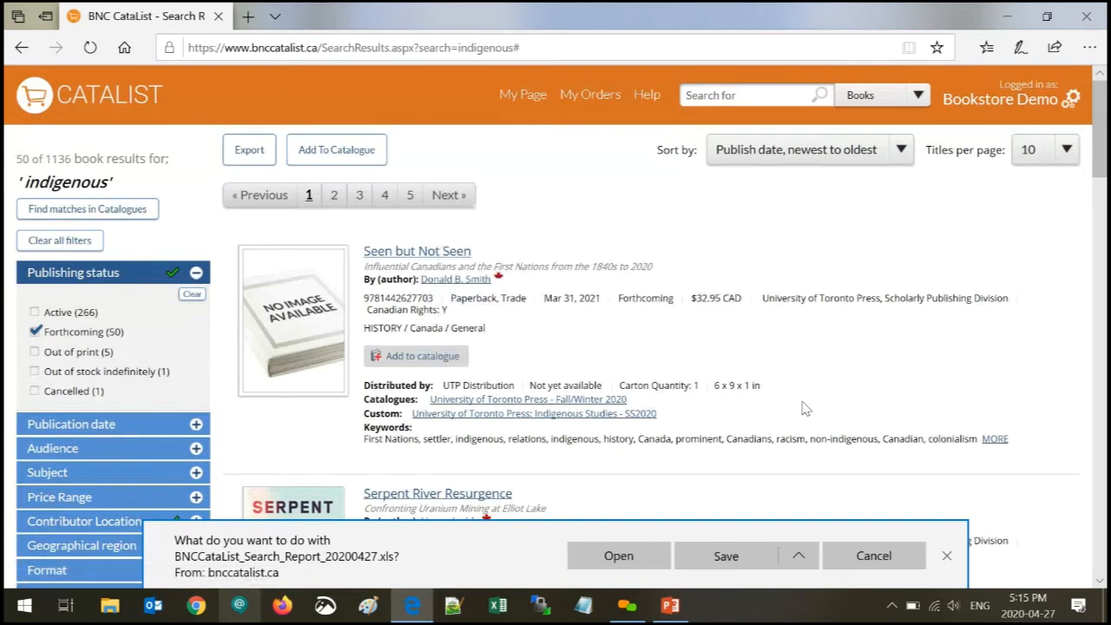
# - Open BNCCataList_Search_Report_20200427 in Excel, widen it to show Pub Date, then close it
pyautogui.click(645, 563)
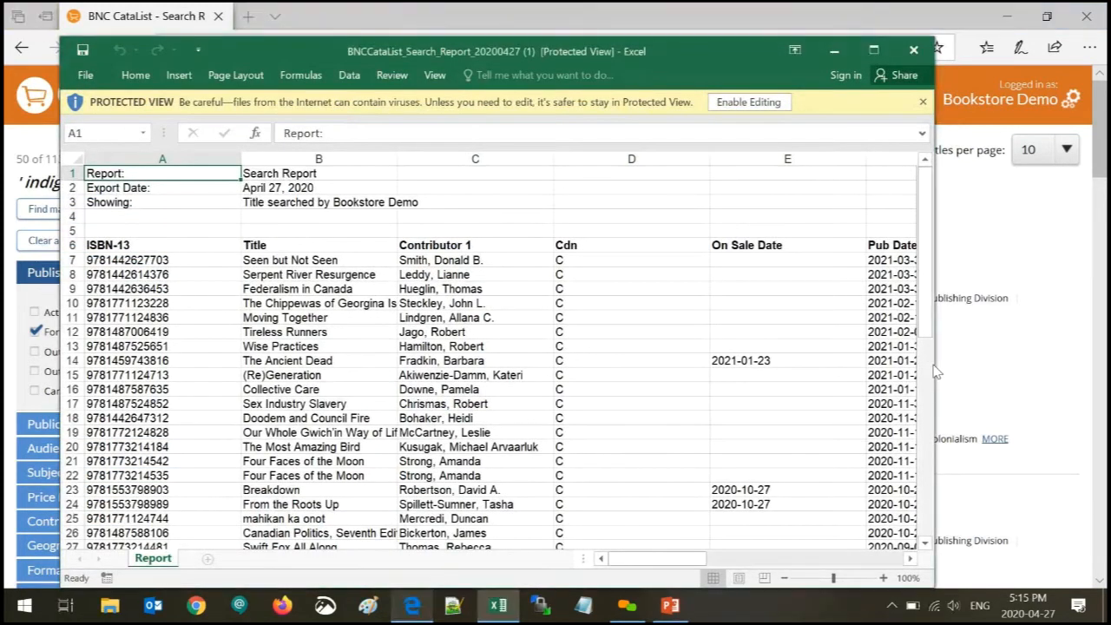
pyautogui.moveTo(934, 371); pyautogui.dragTo(1100, 338)
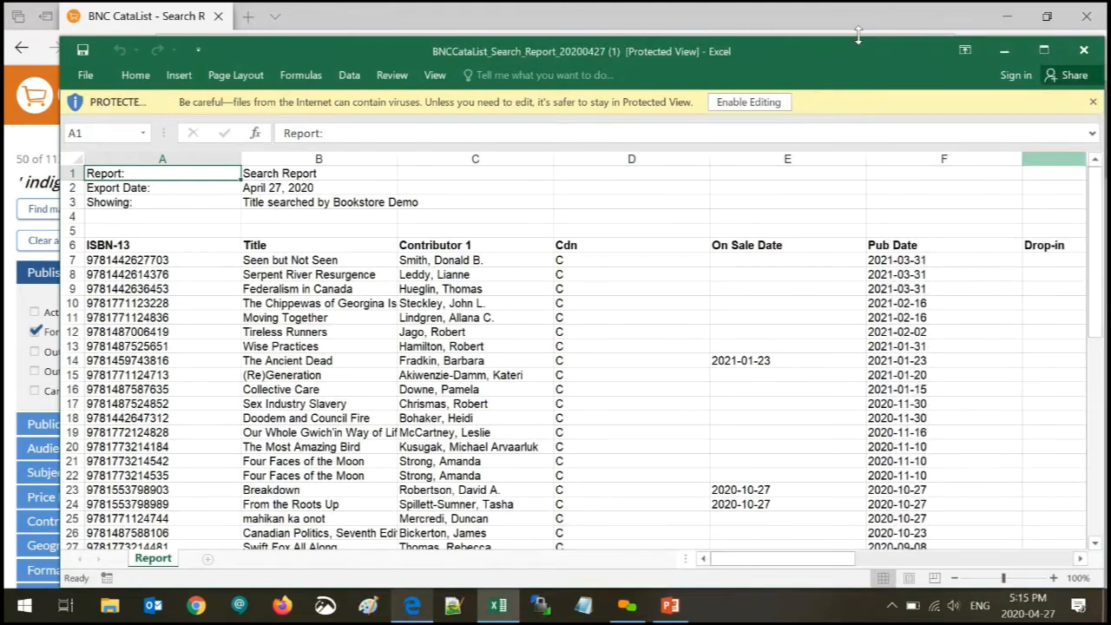
pyautogui.moveTo(857, 41); pyautogui.dragTo(810, 44)
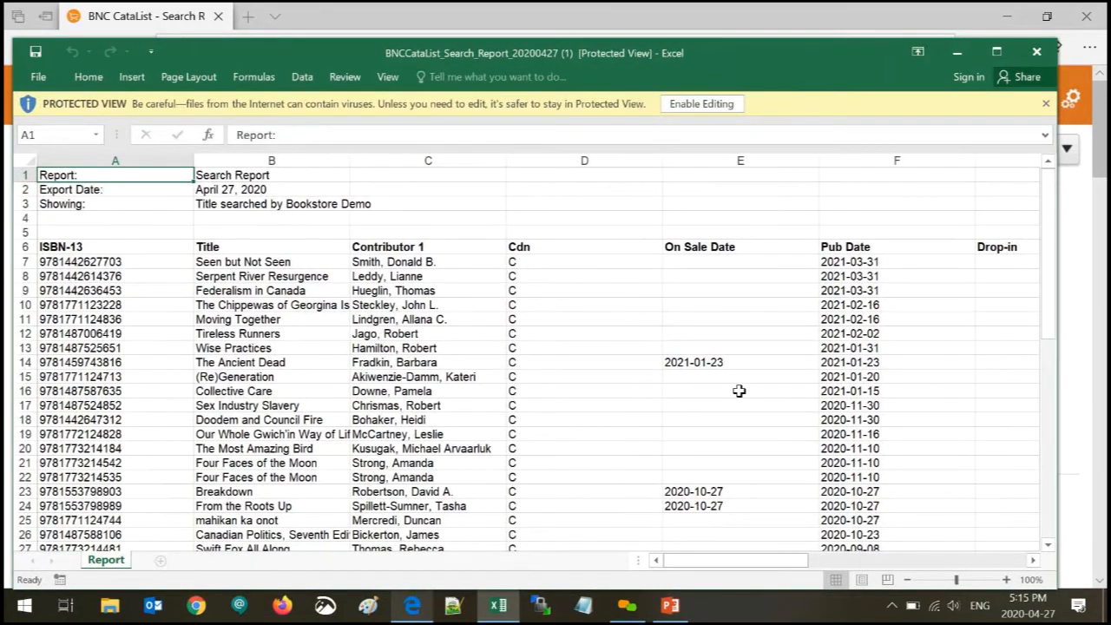
pyautogui.click(1037, 54)
# - Remove the Canadian Distributor filter and clear all earlier search filters
pyautogui.click(1065, 101)
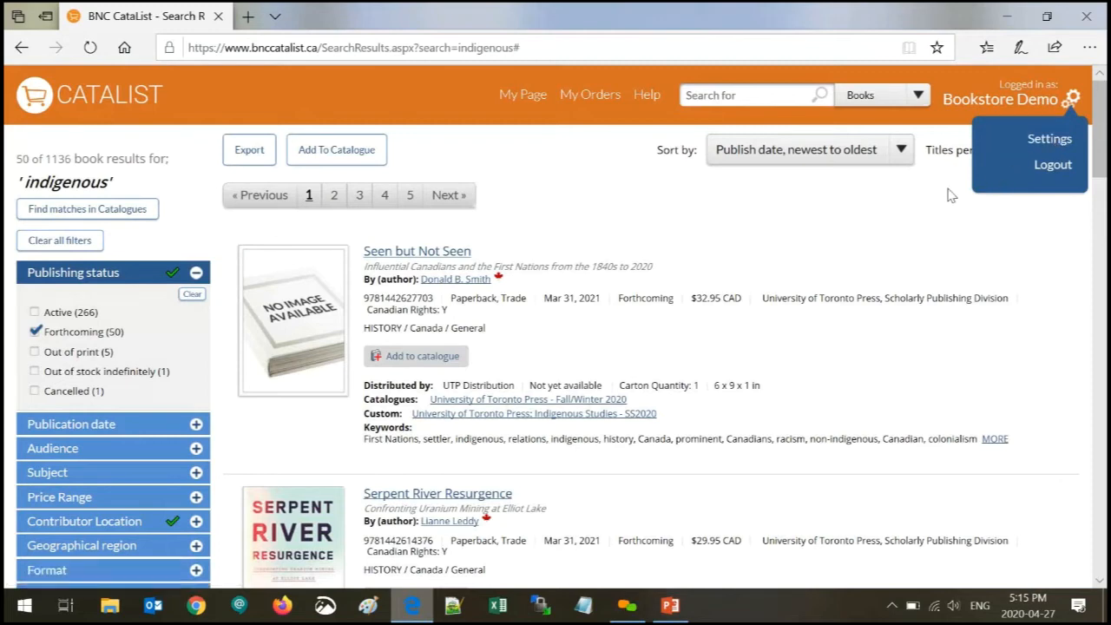
pyautogui.click(677, 184)
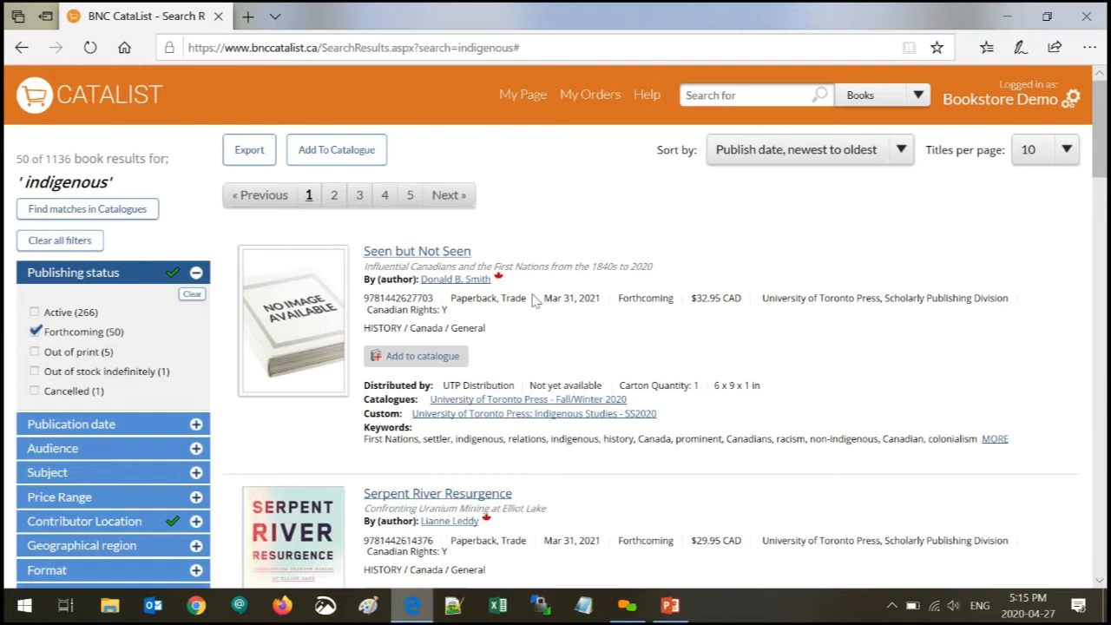
pyautogui.scroll(-2, 142, 429)
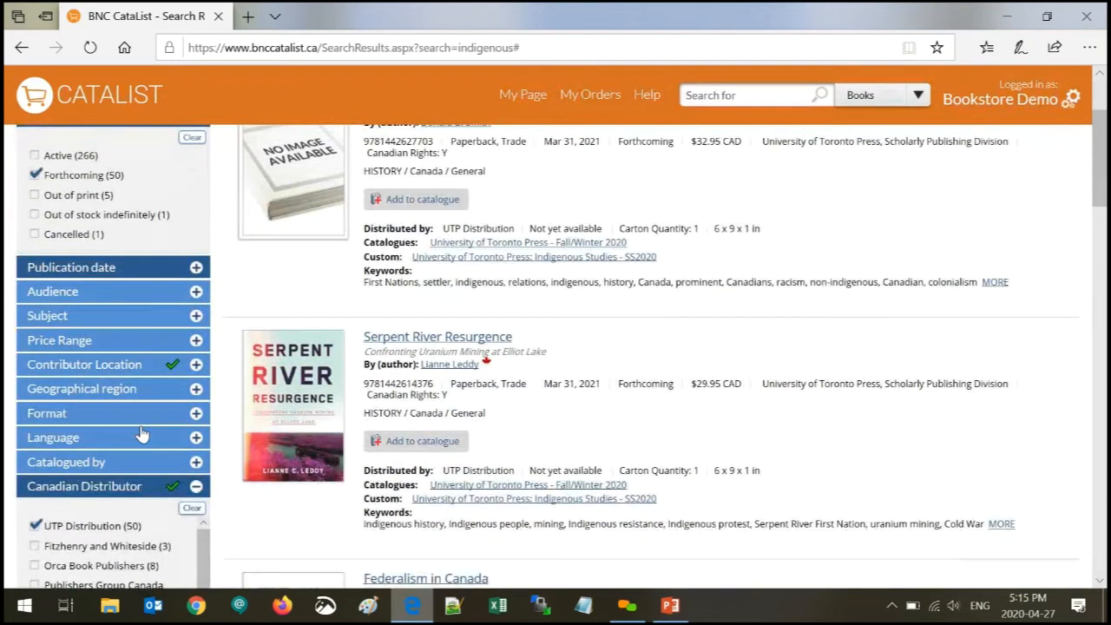
pyautogui.click(190, 510)
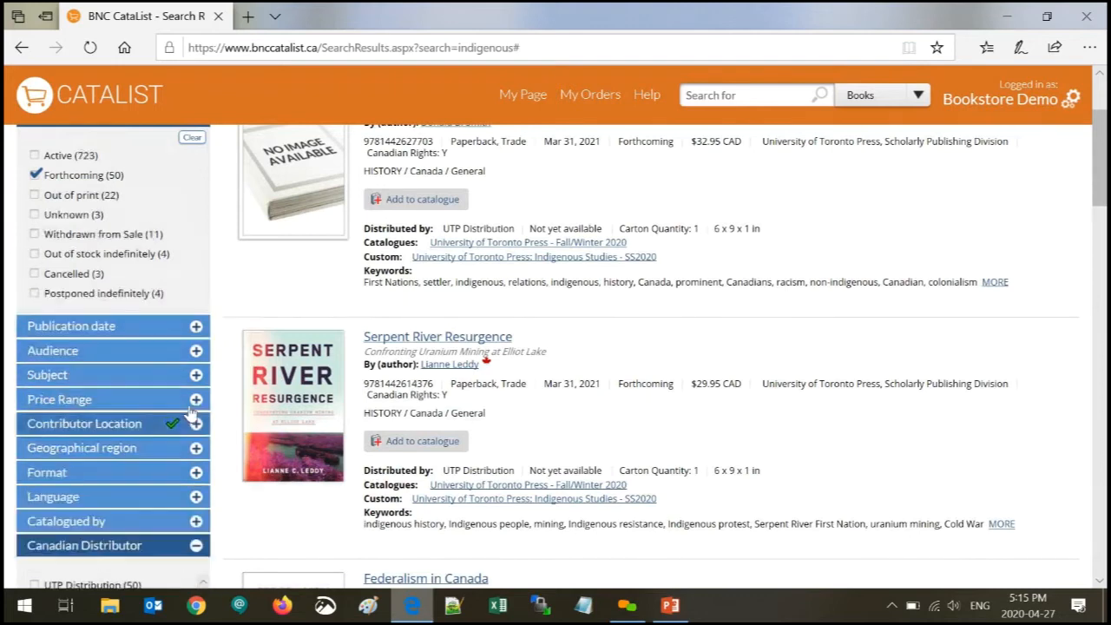
pyautogui.scroll(1, 143, 323)
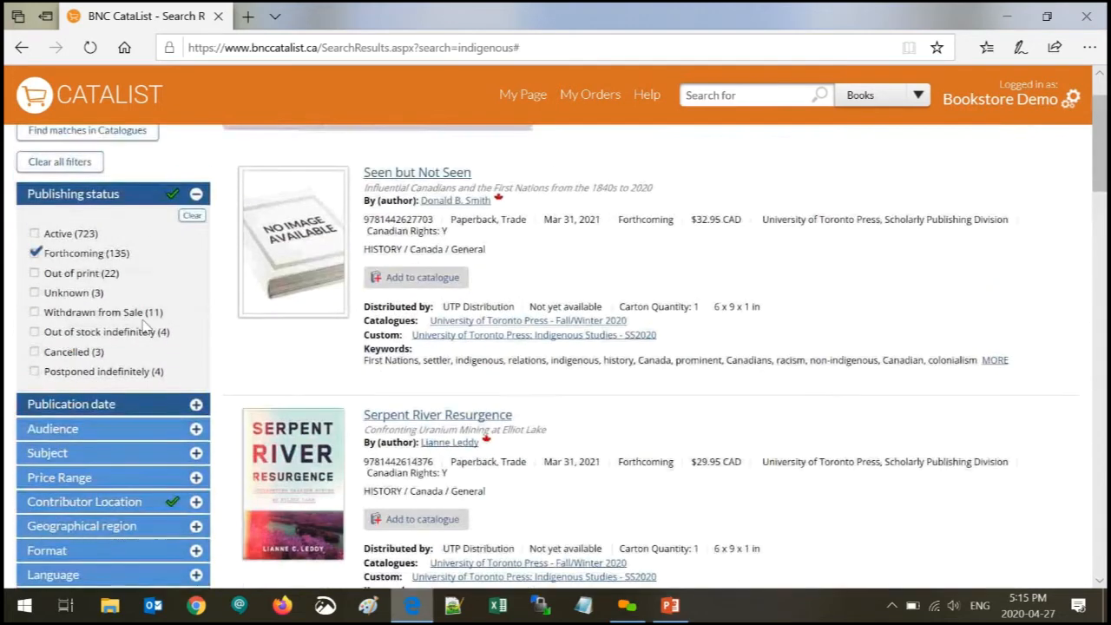
pyautogui.click(82, 164)
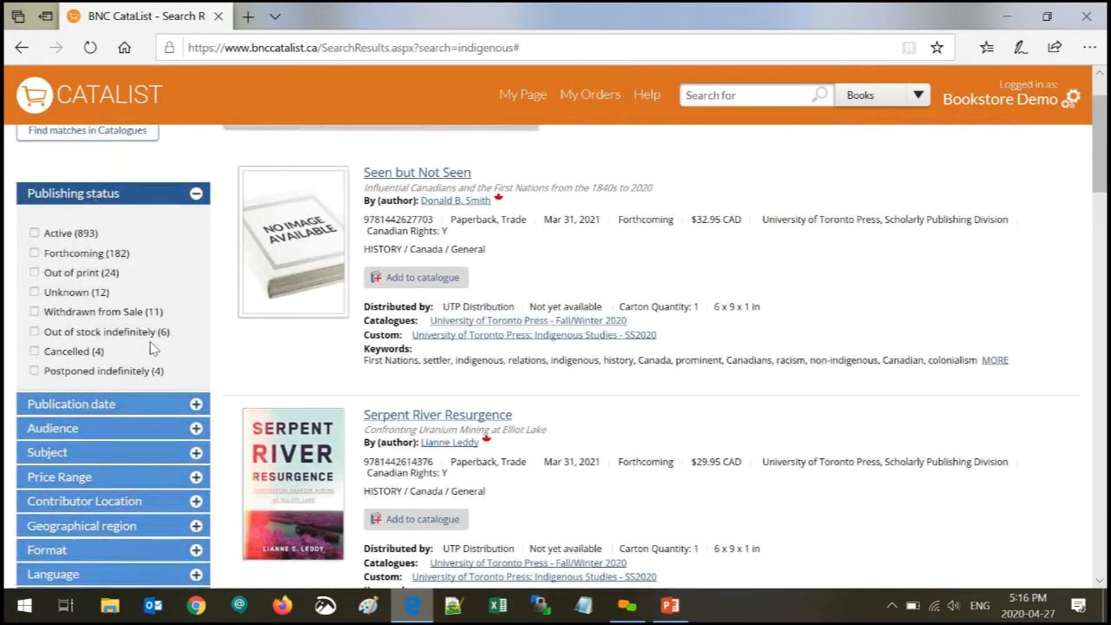
# - Filter the 'indigenous' results by Content available to Teacher's guide, leaving 38 titles
pyautogui.click(130, 197)
pyautogui.click(119, 438)
pyautogui.click(118, 441)
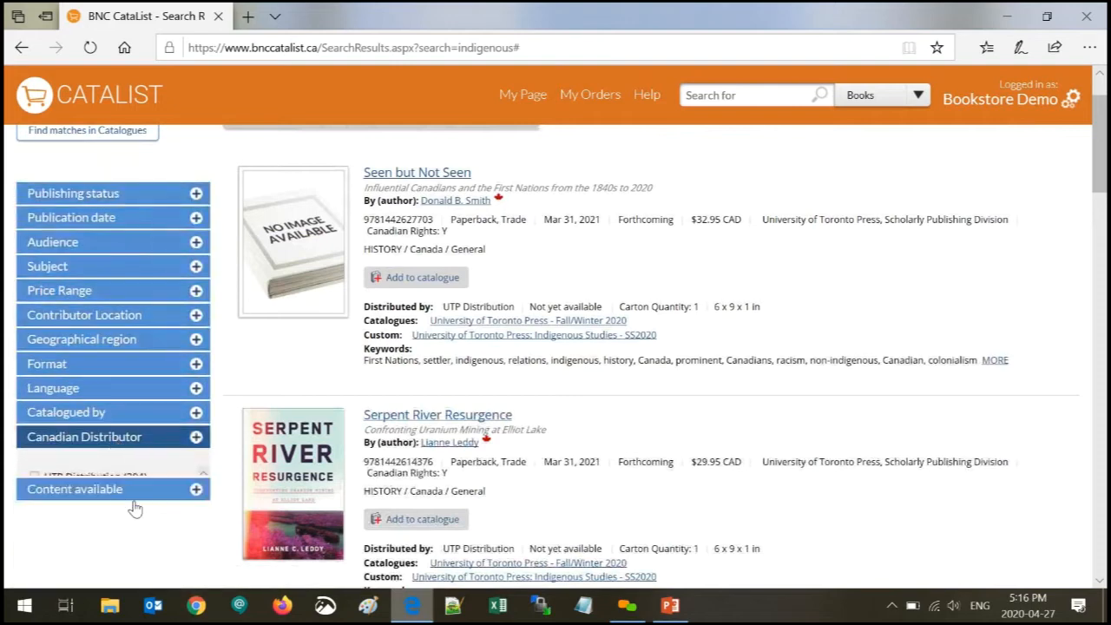
pyautogui.click(88, 465)
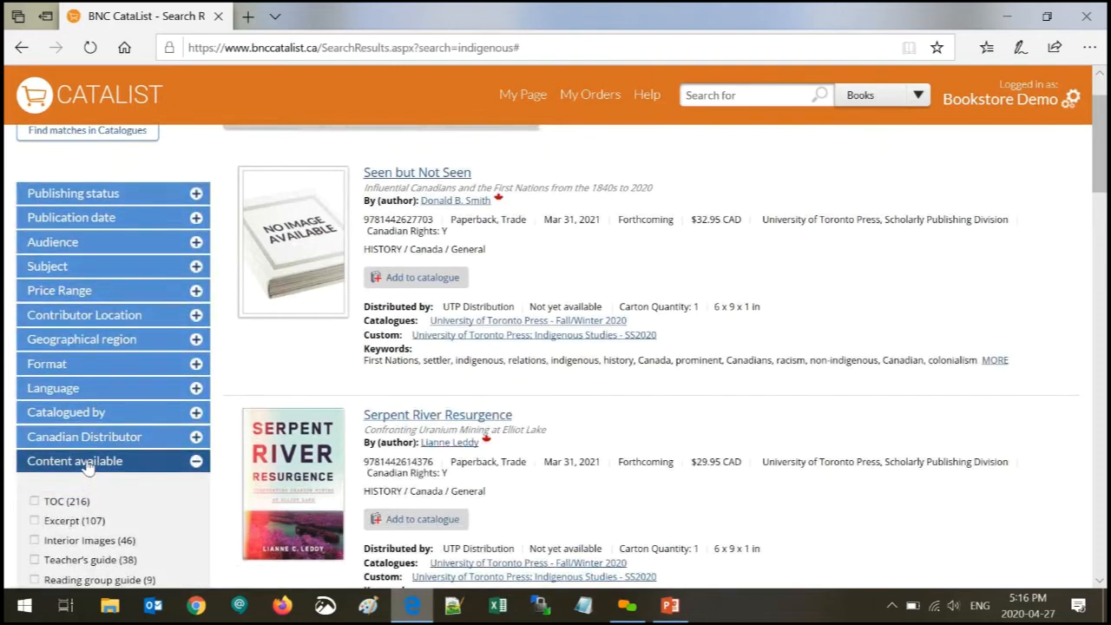
pyautogui.scroll(-1, 1101, 178)
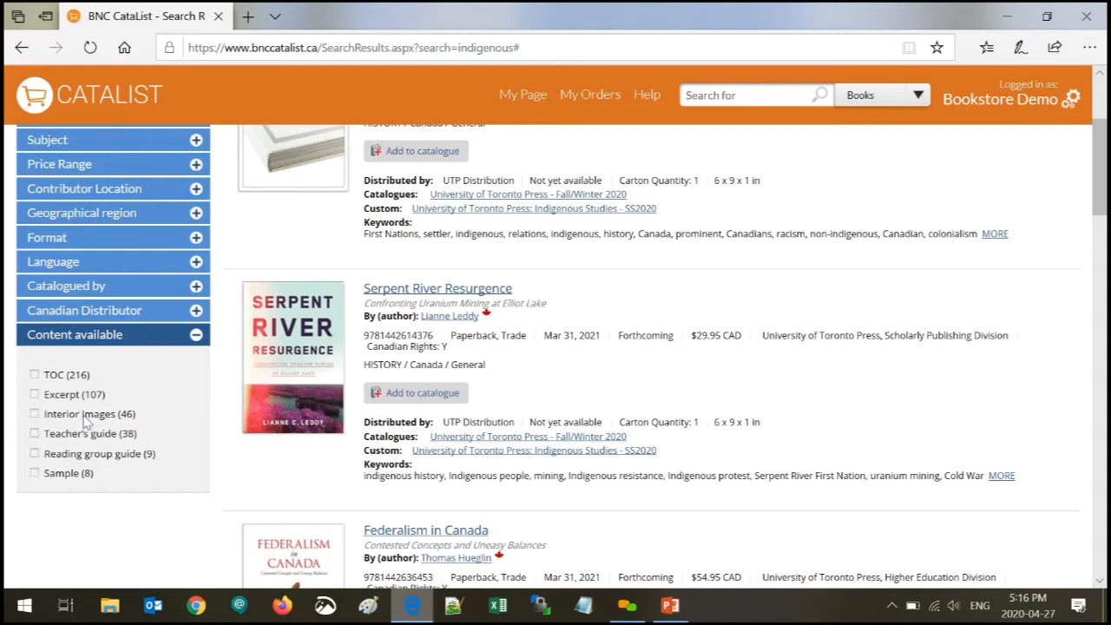
pyautogui.click(35, 434)
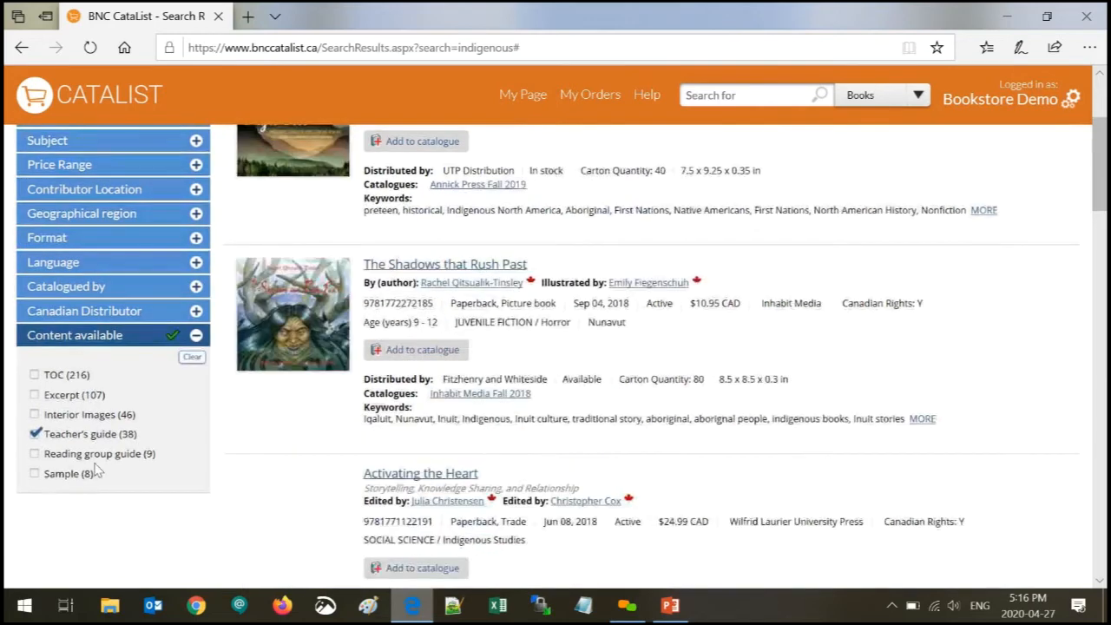
pyautogui.scroll(3, 571, 432)
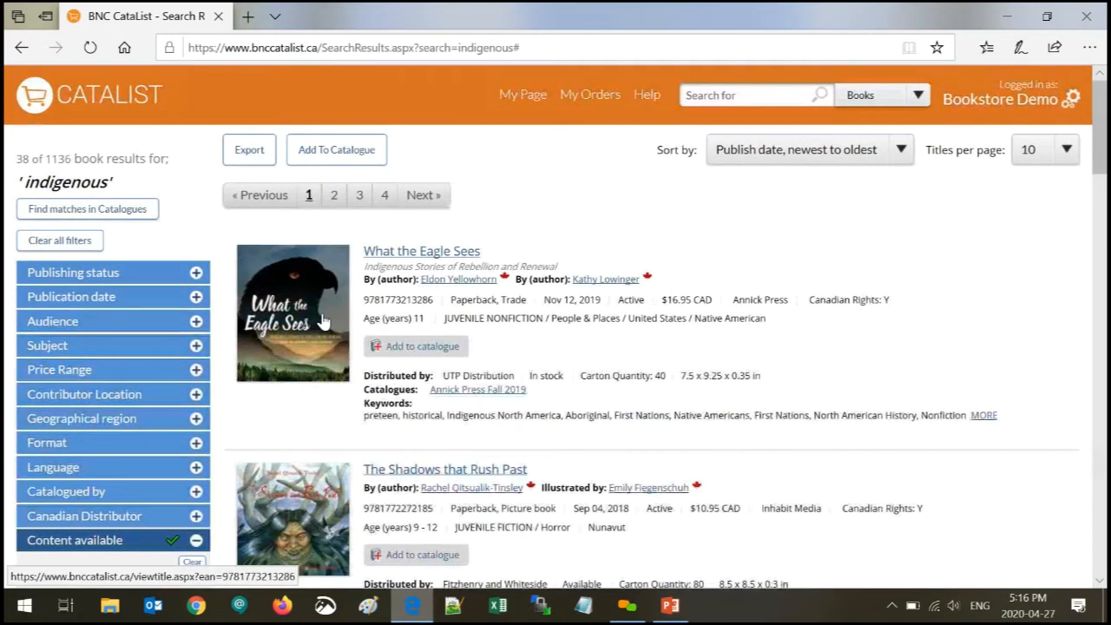
# - Open the What the Eagle Sees title page and browse its sample page spreads
pyautogui.click(322, 320)
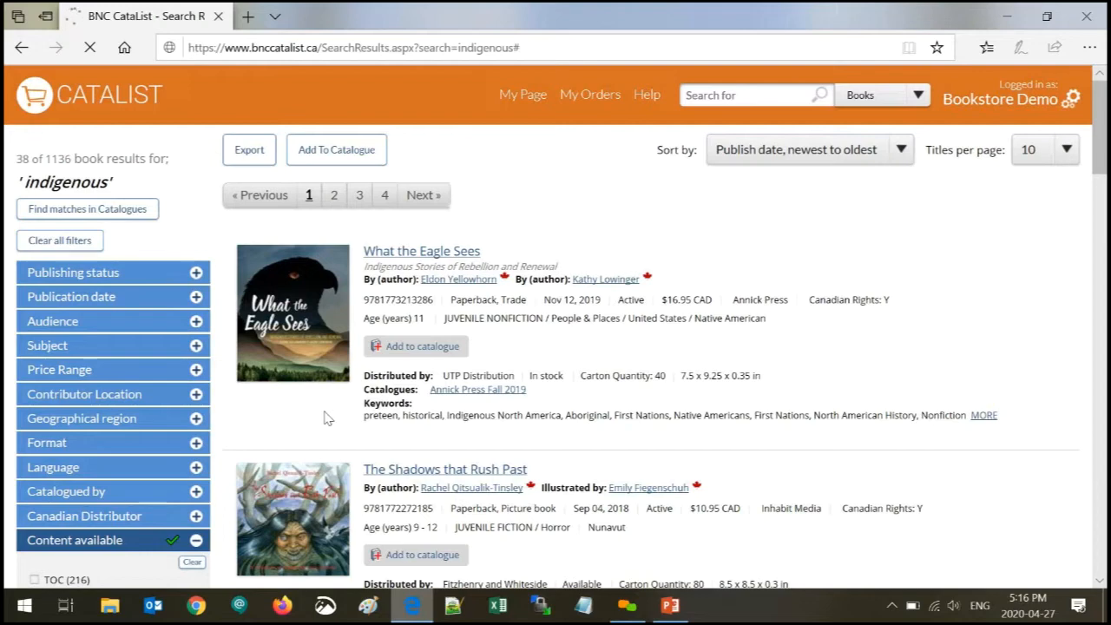
pyautogui.click(324, 345)
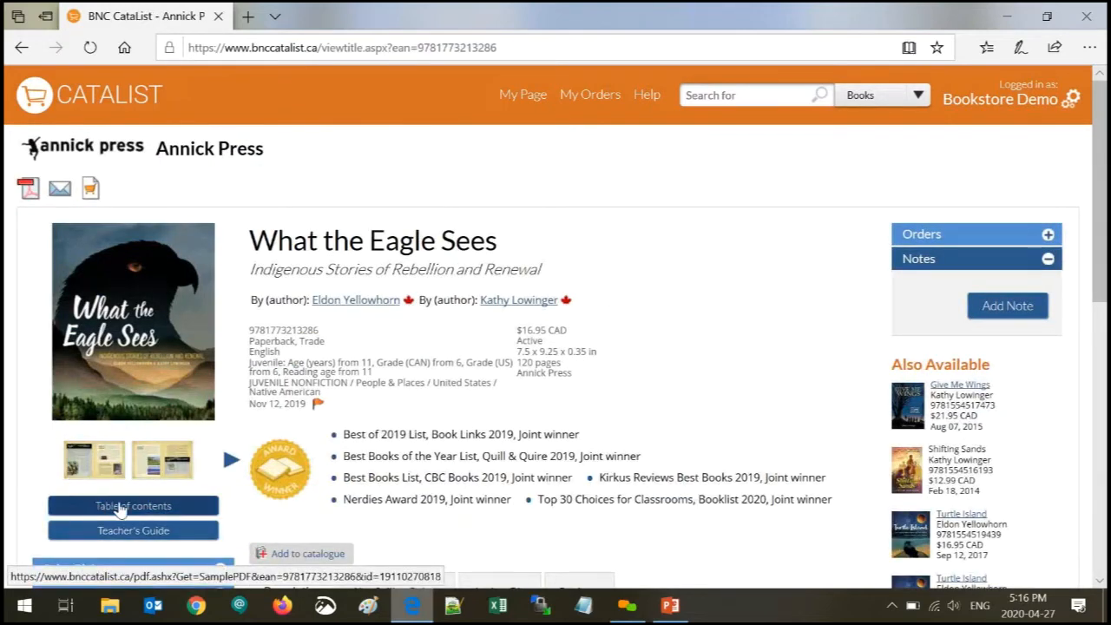
pyautogui.click(95, 461)
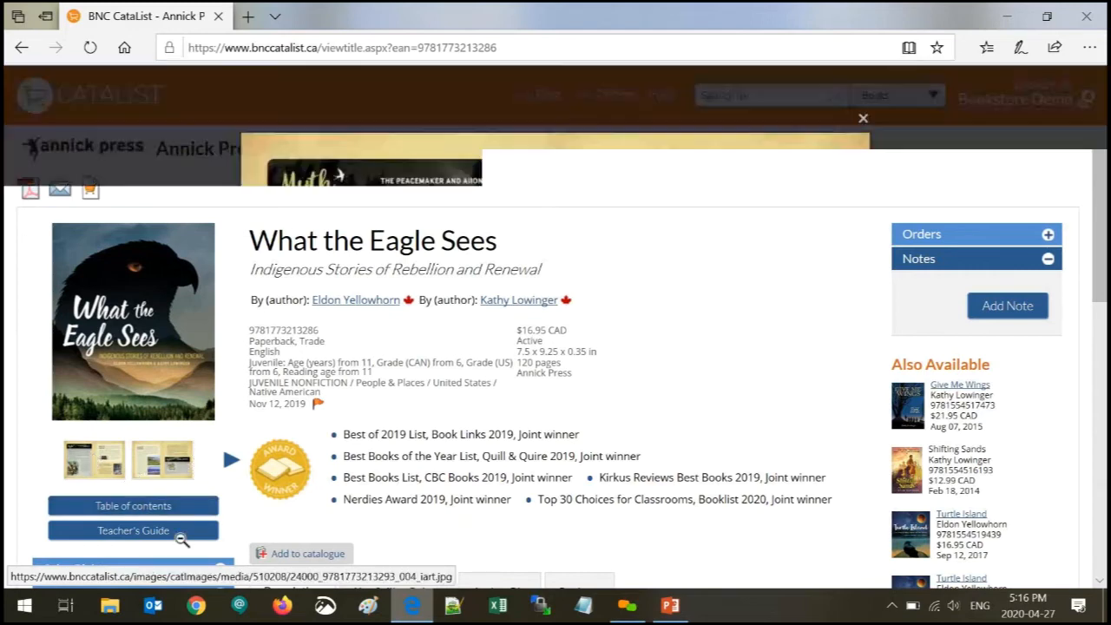
pyautogui.click(1071, 327)
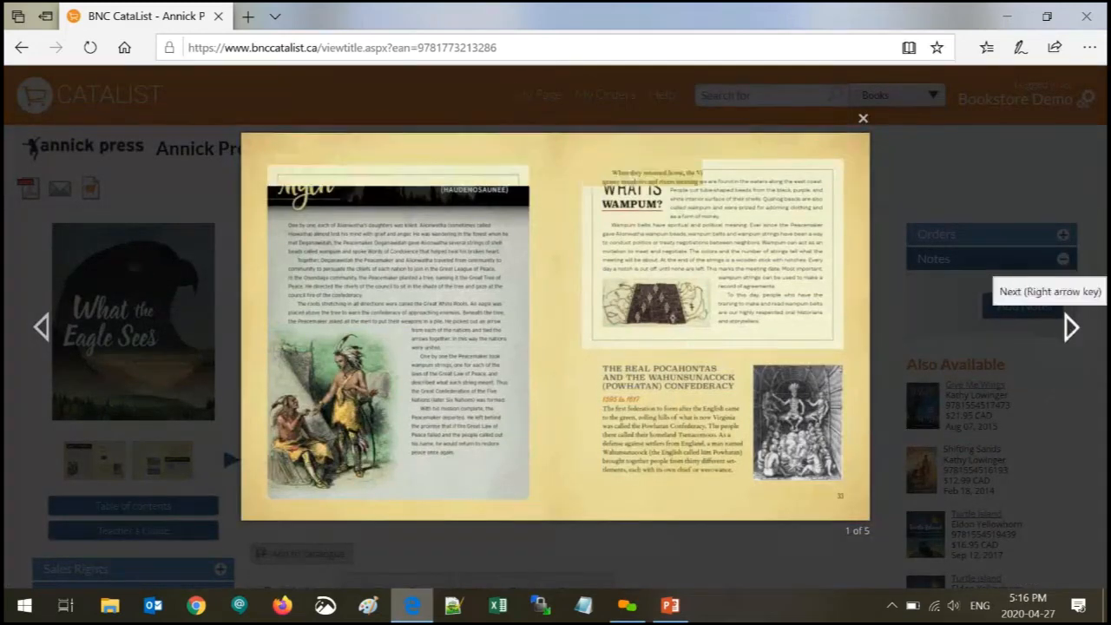
pyautogui.click(863, 119)
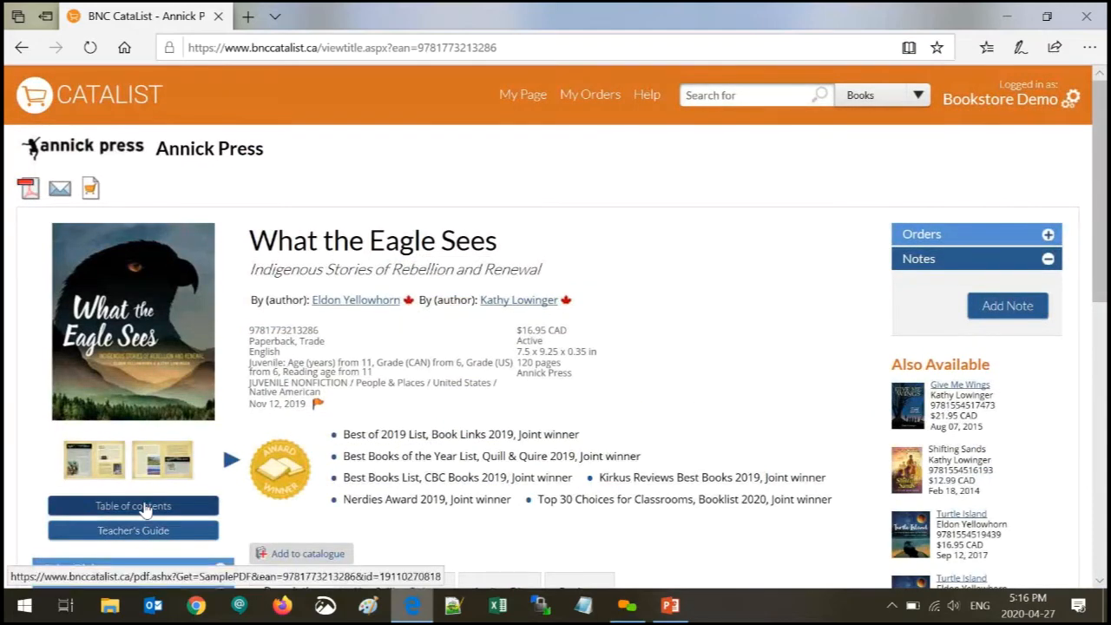
# - Look through the book's table of contents and its teacher's guide
pyautogui.click(145, 507)
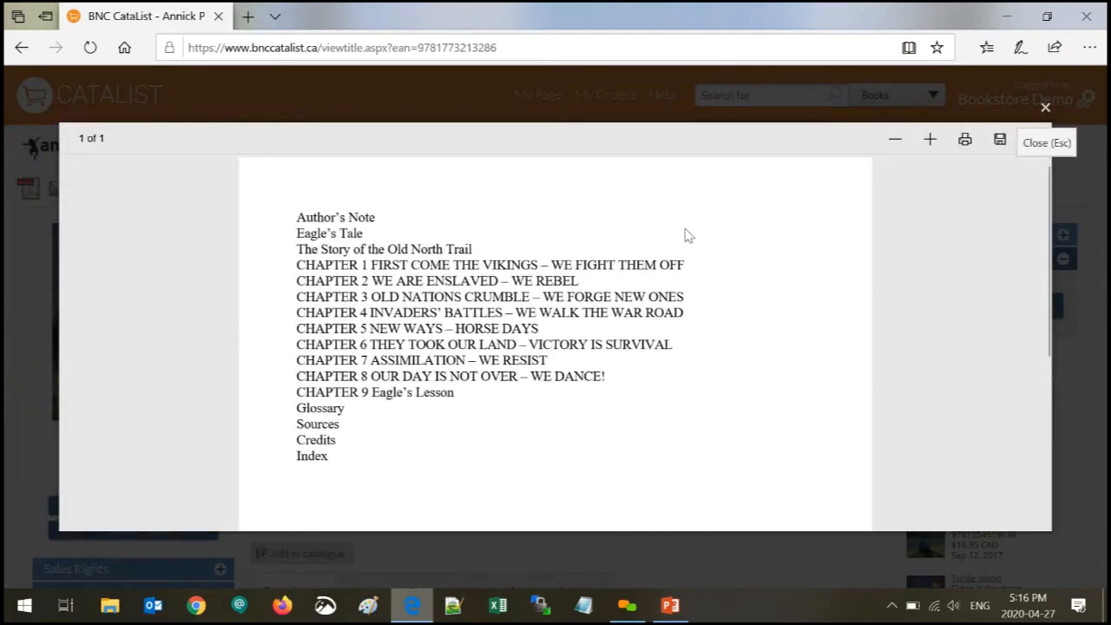
pyautogui.click(1046, 109)
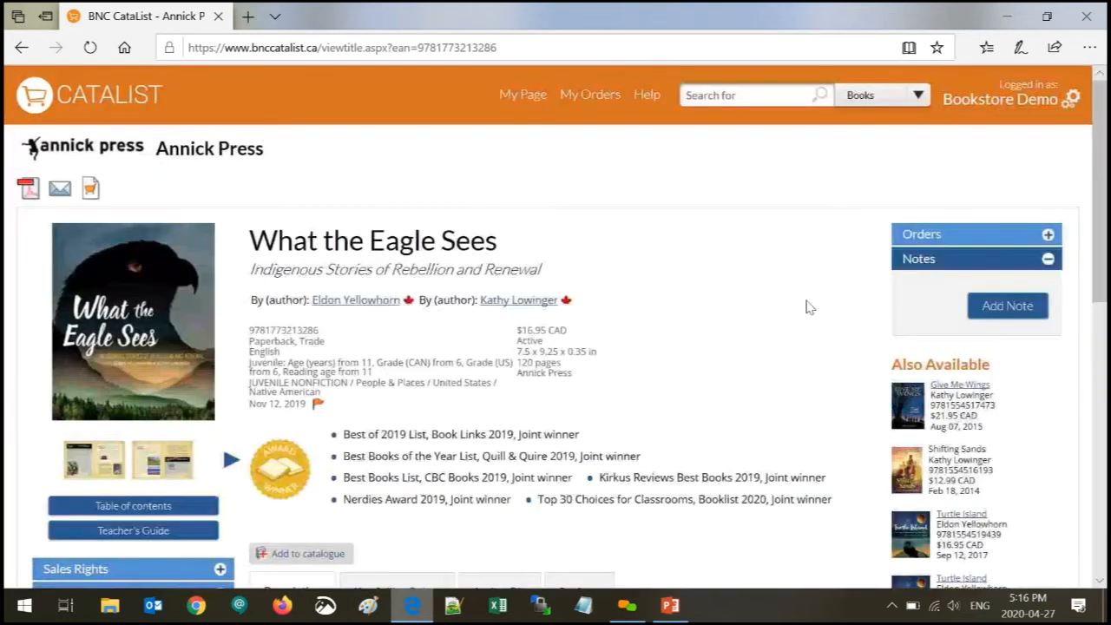
pyautogui.click(129, 534)
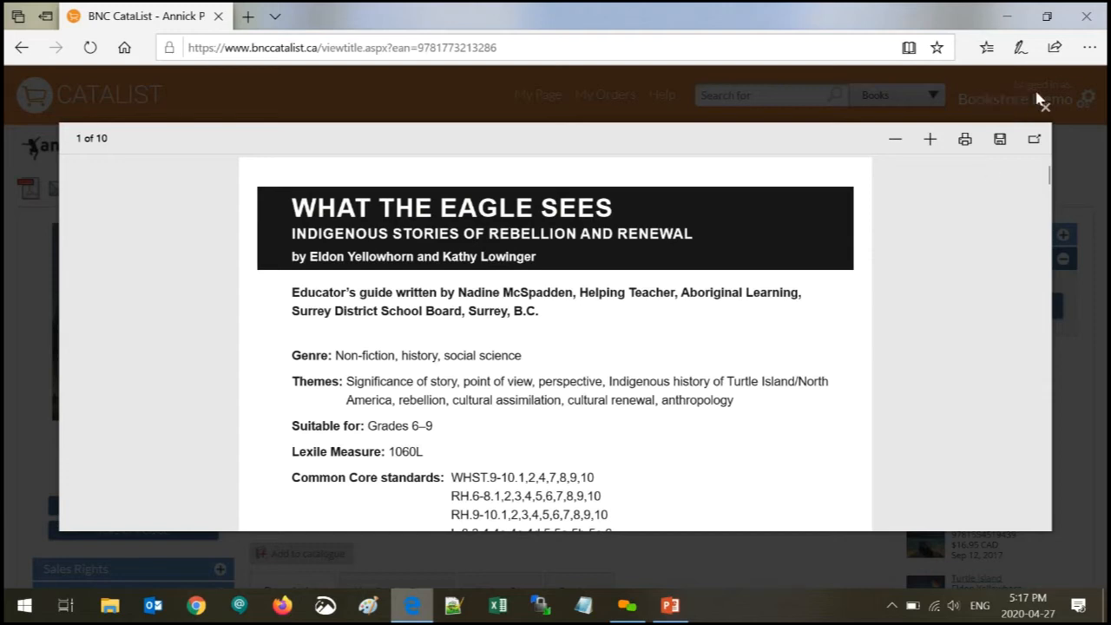
pyautogui.click(1046, 110)
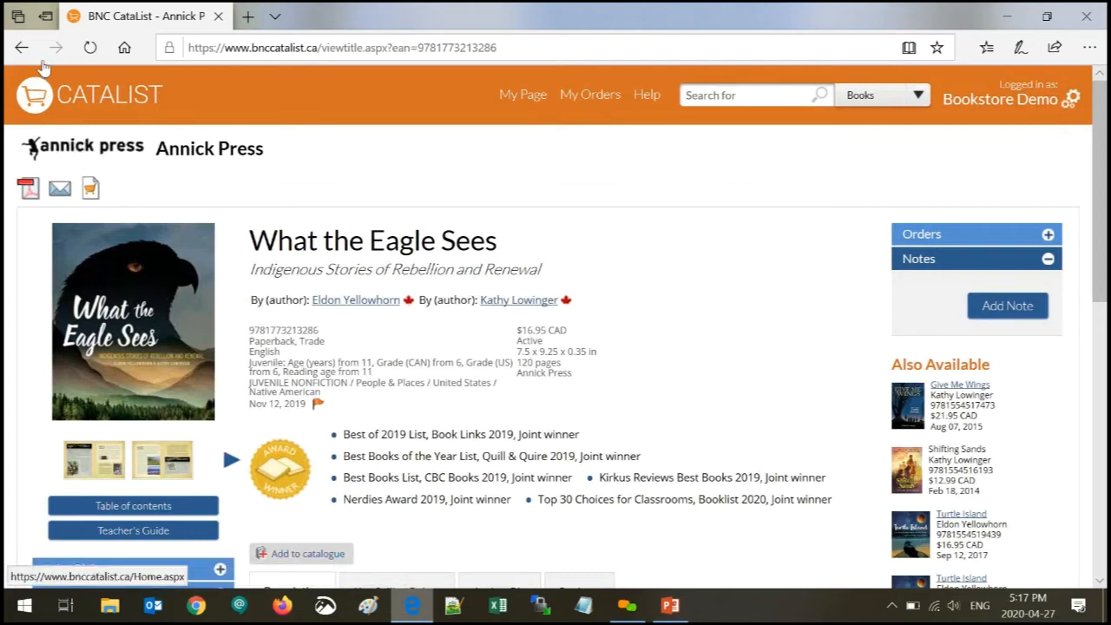
# - Go back to the 'indigenous' results and filter Catalogued by to House of Anansi Press
pyautogui.click(24, 52)
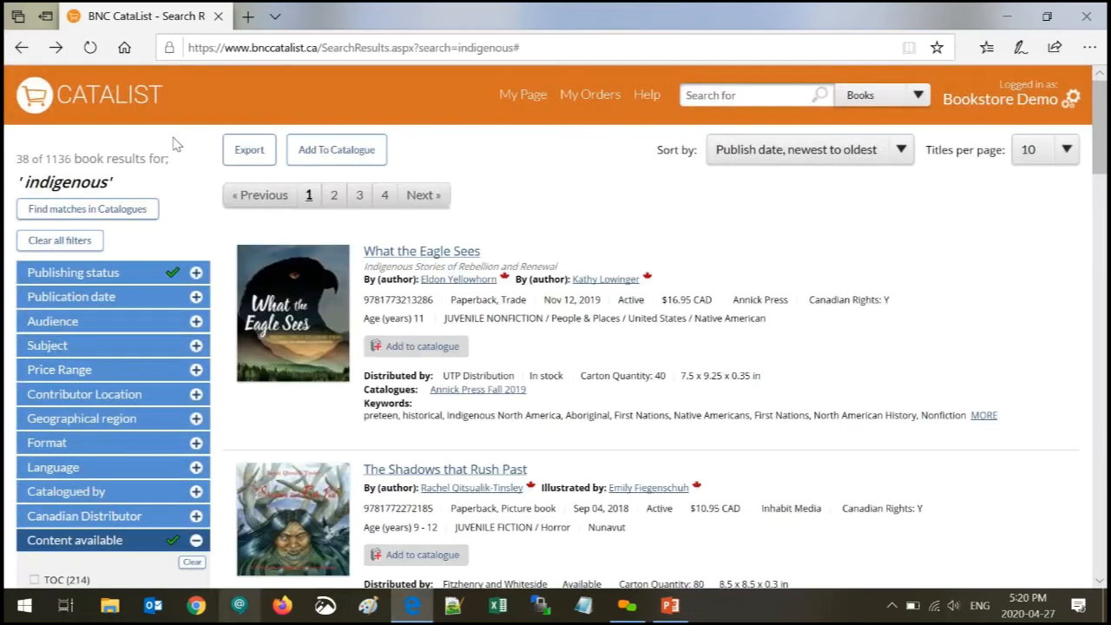
pyautogui.scroll(-2, 174, 143)
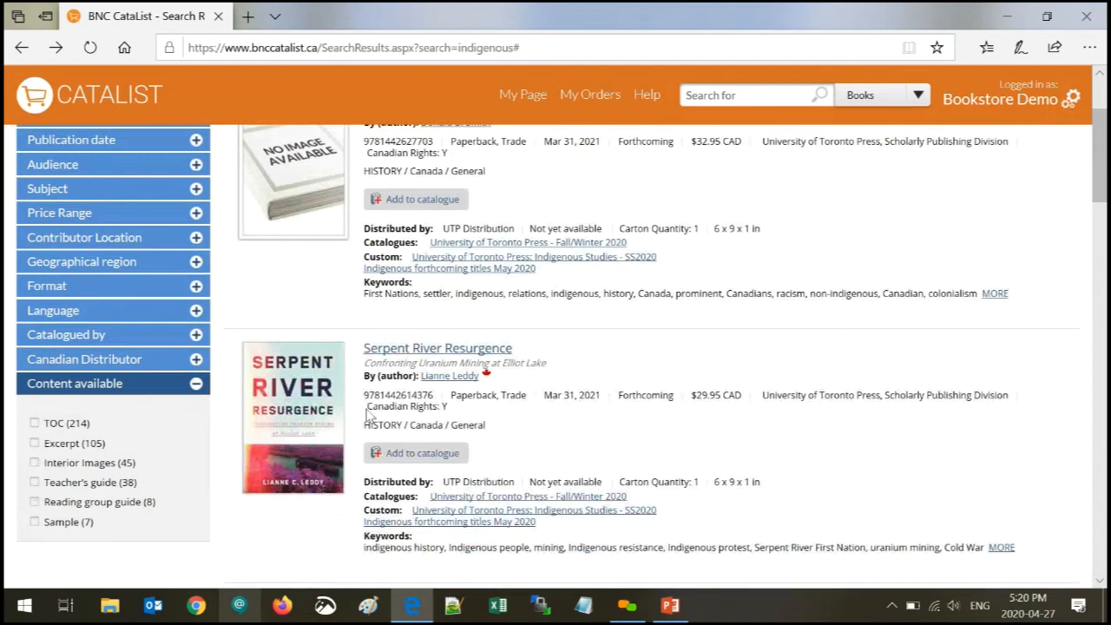
pyautogui.click(123, 386)
pyautogui.click(128, 335)
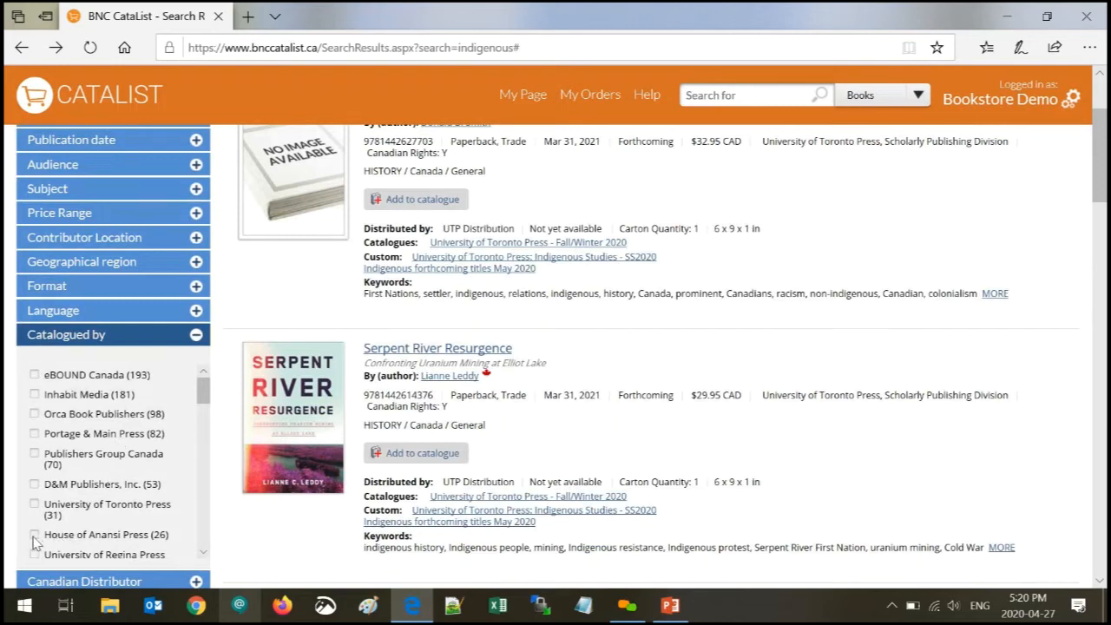
pyautogui.click(35, 535)
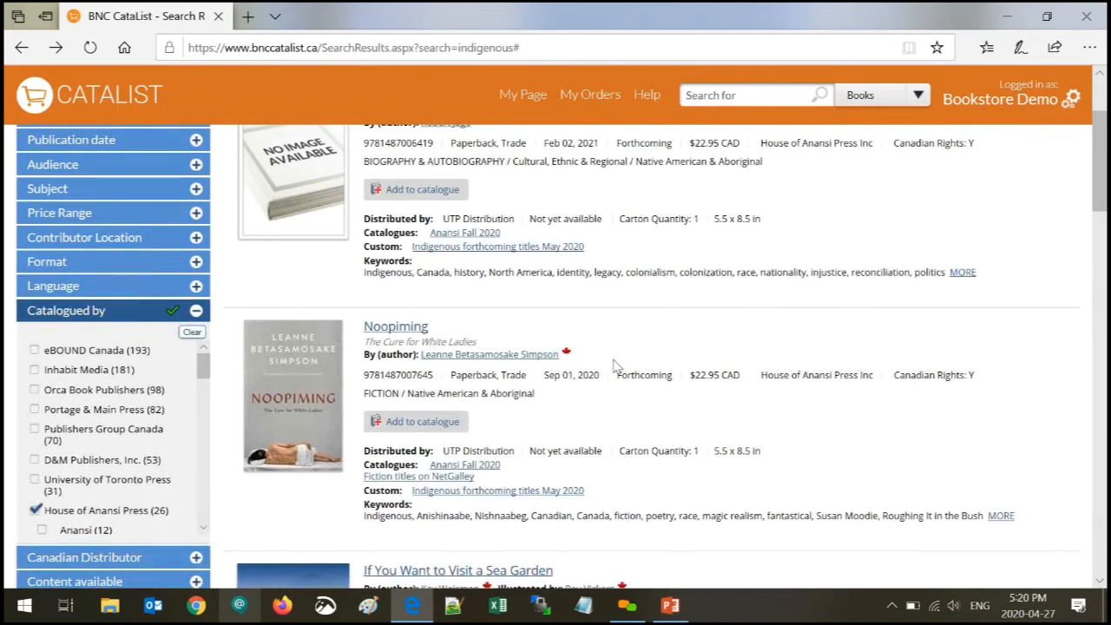
pyautogui.scroll(1, 613, 365)
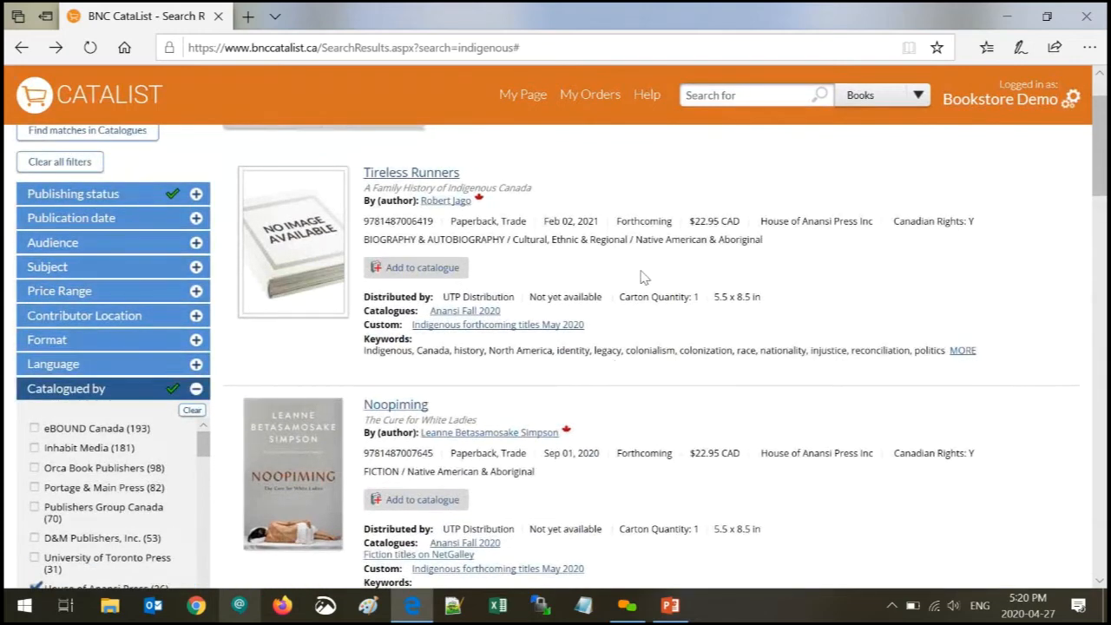
# - Open the Noopiming title page and scroll through its details and description
pyautogui.click(308, 434)
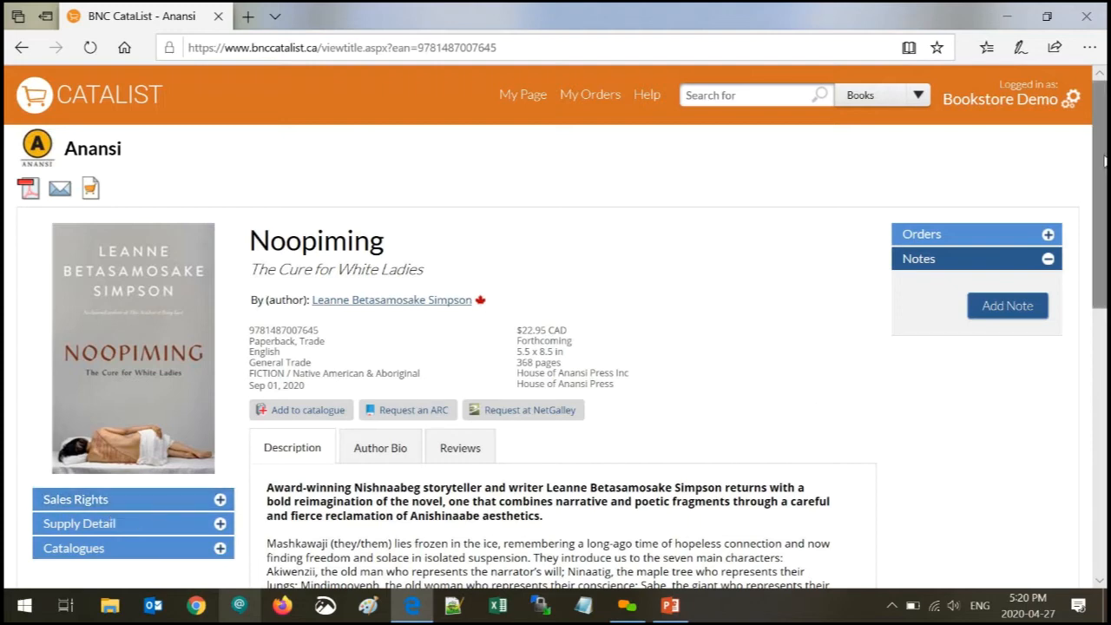
pyautogui.scroll(-2, 1105, 161)
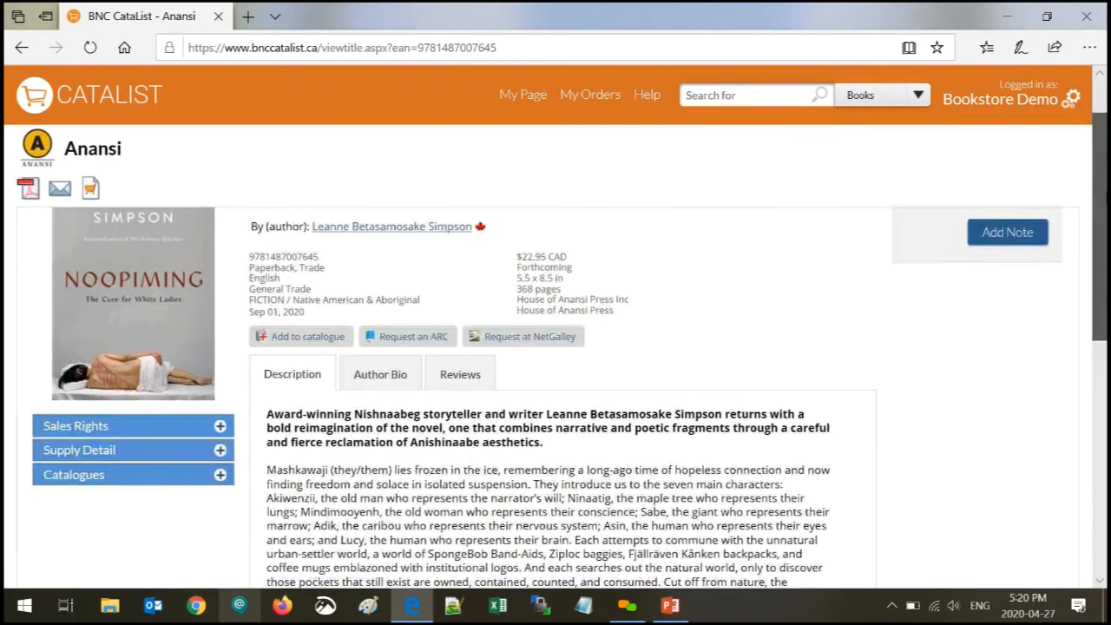
pyautogui.scroll(2, 1101, 217)
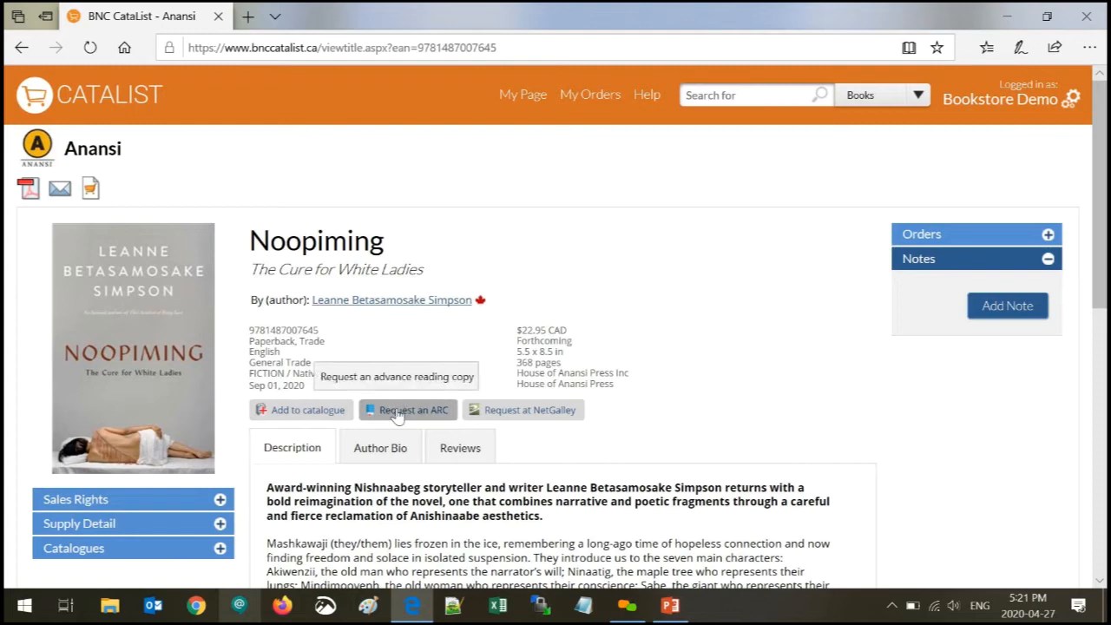
# - Open Noopiming's NetGalley request page, then close it to return to CataList
pyautogui.click(519, 415)
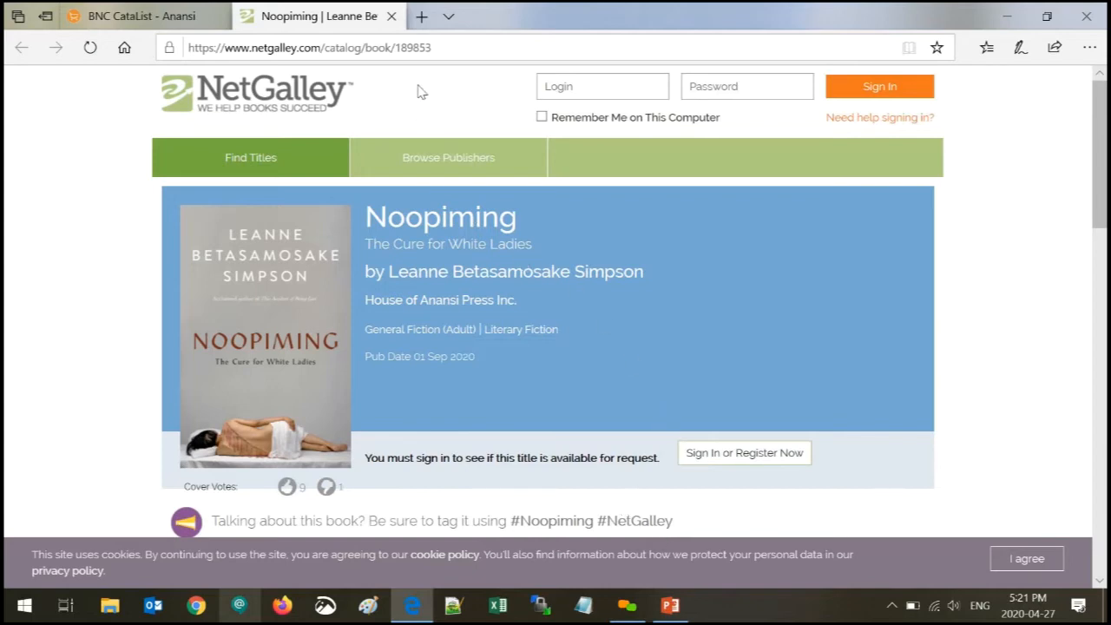
pyautogui.click(393, 17)
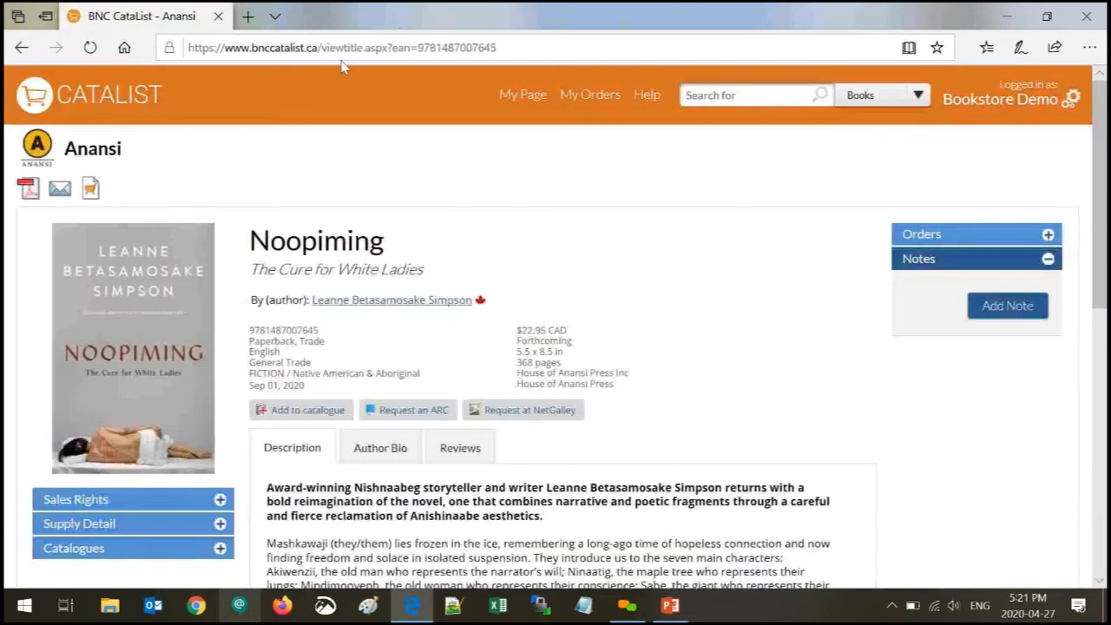
pyautogui.click(407, 418)
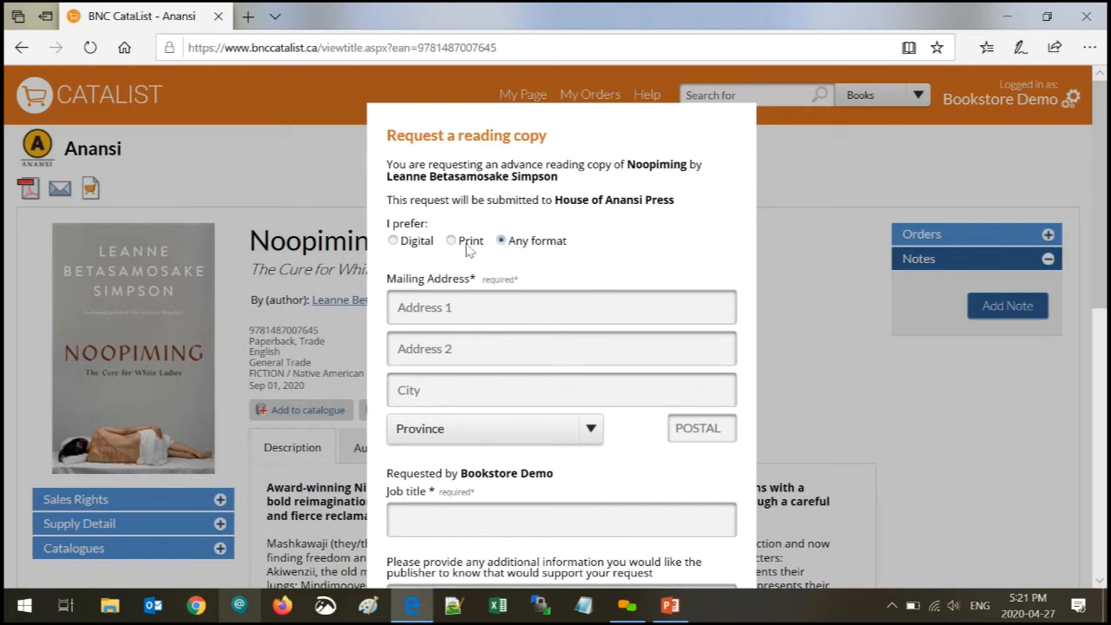
pyautogui.click(392, 242)
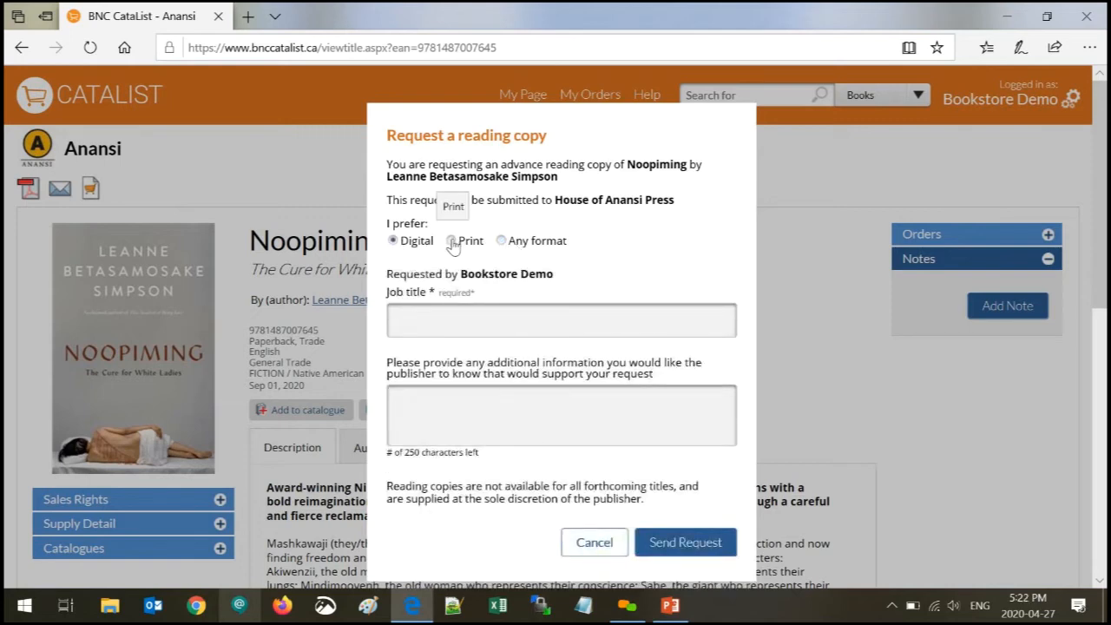
pyautogui.click(452, 242)
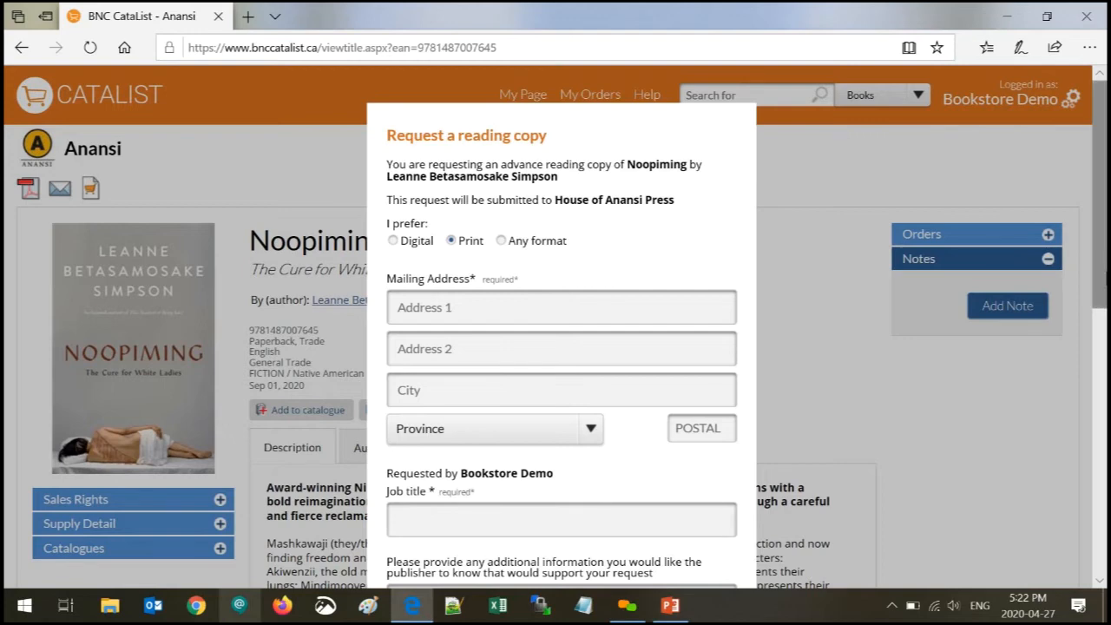
pyautogui.scroll(-3, 1101, 283)
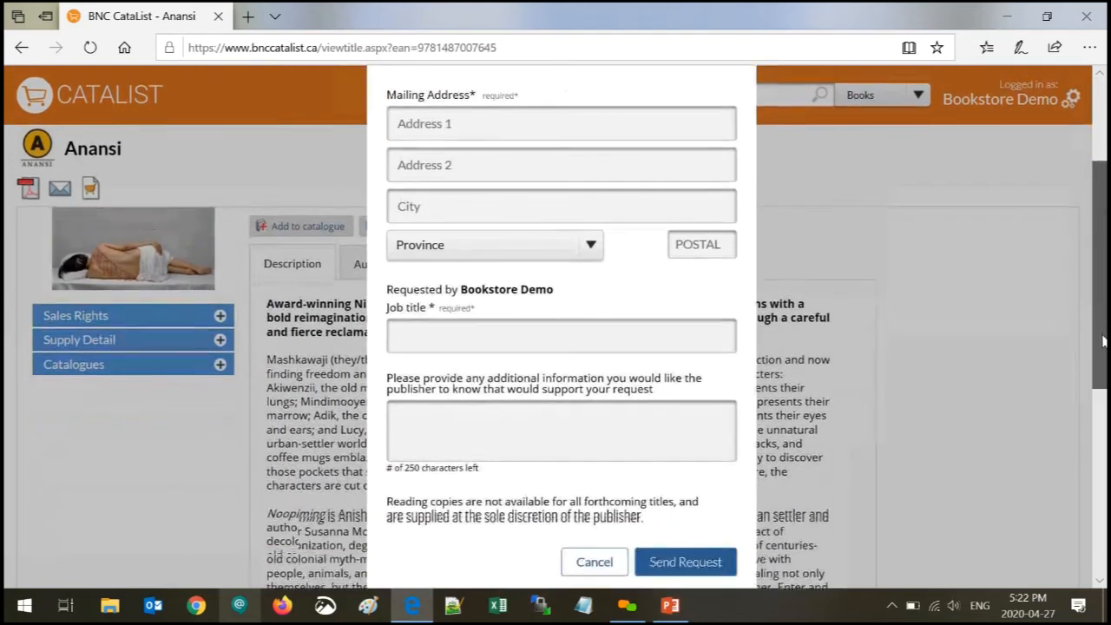
pyautogui.click(397, 418)
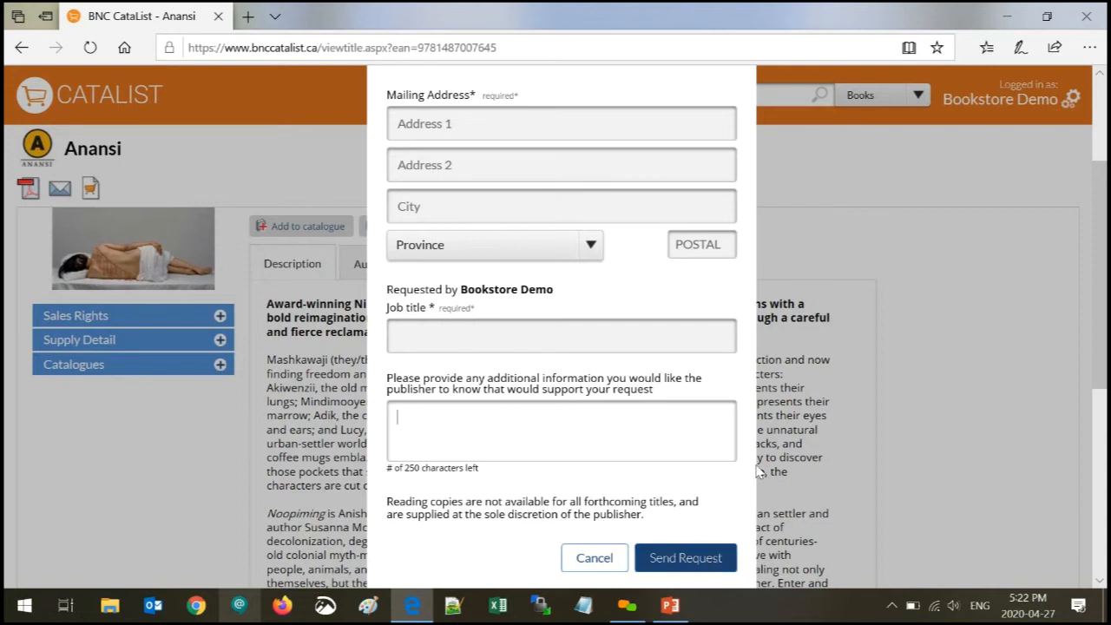
pyautogui.click(594, 559)
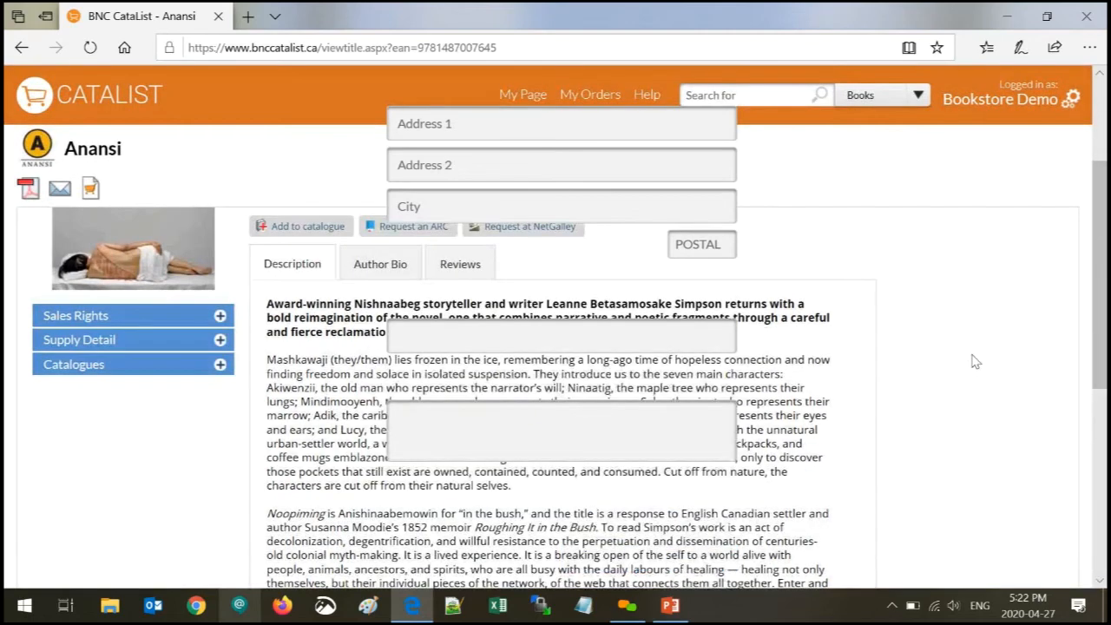
pyautogui.scroll(3, 956, 356)
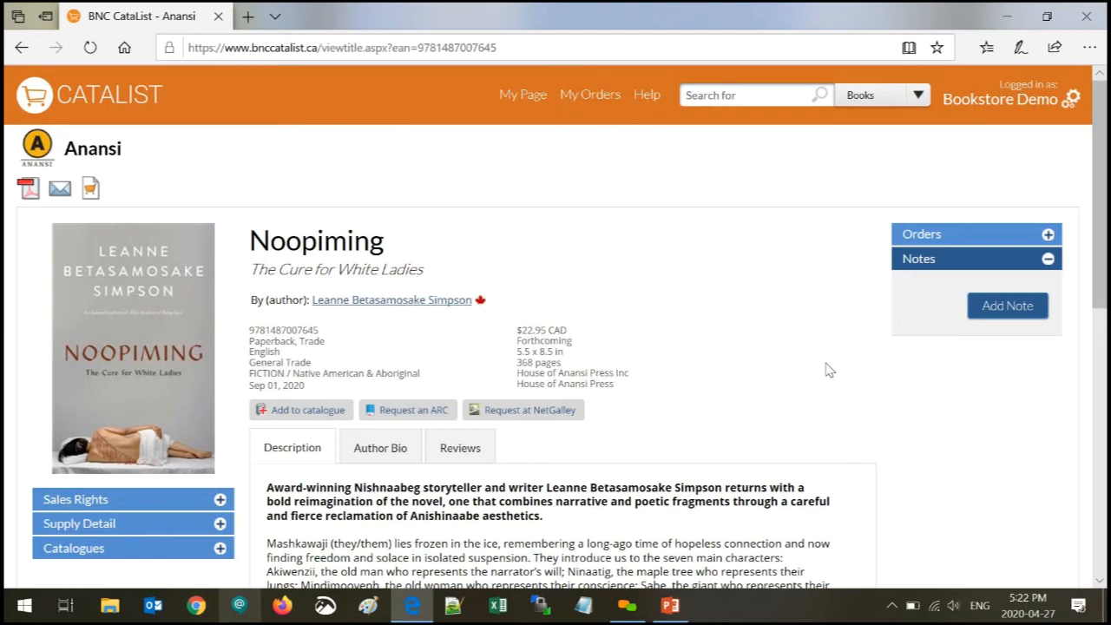
# - Go to My Page, expand Alerts & Updates, and choose Manage Alerts
pyautogui.click(510, 104)
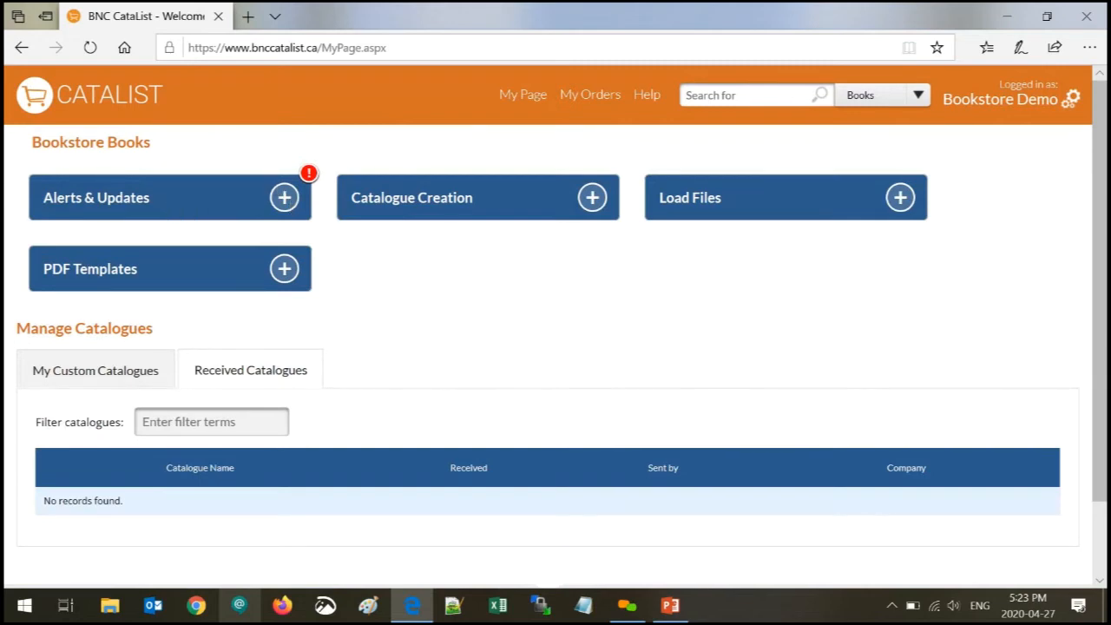
pyautogui.click(285, 198)
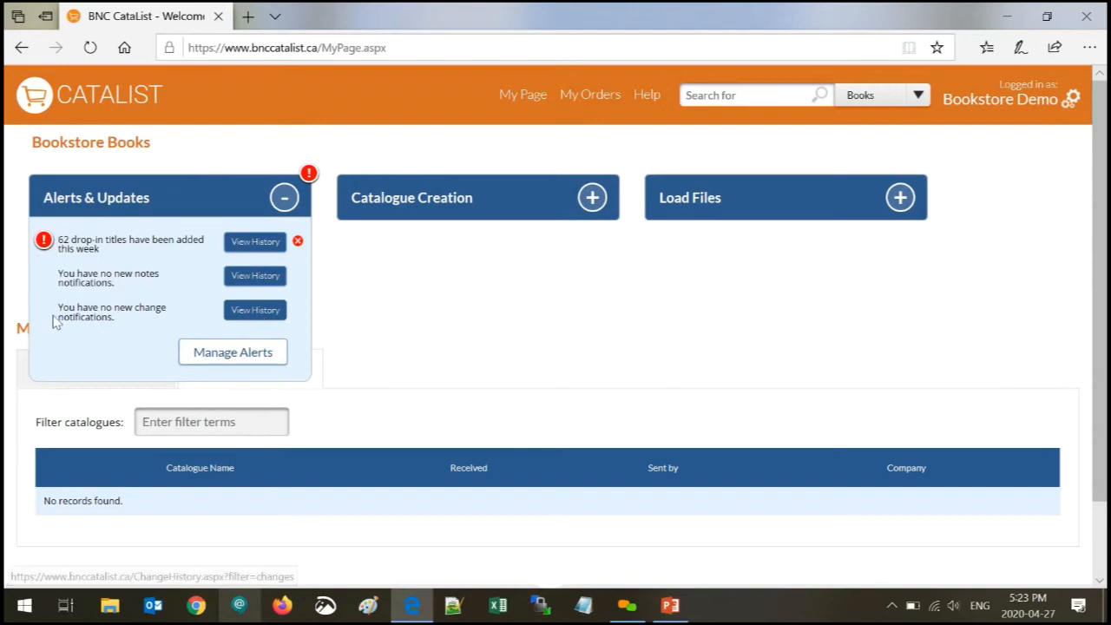
pyautogui.click(252, 365)
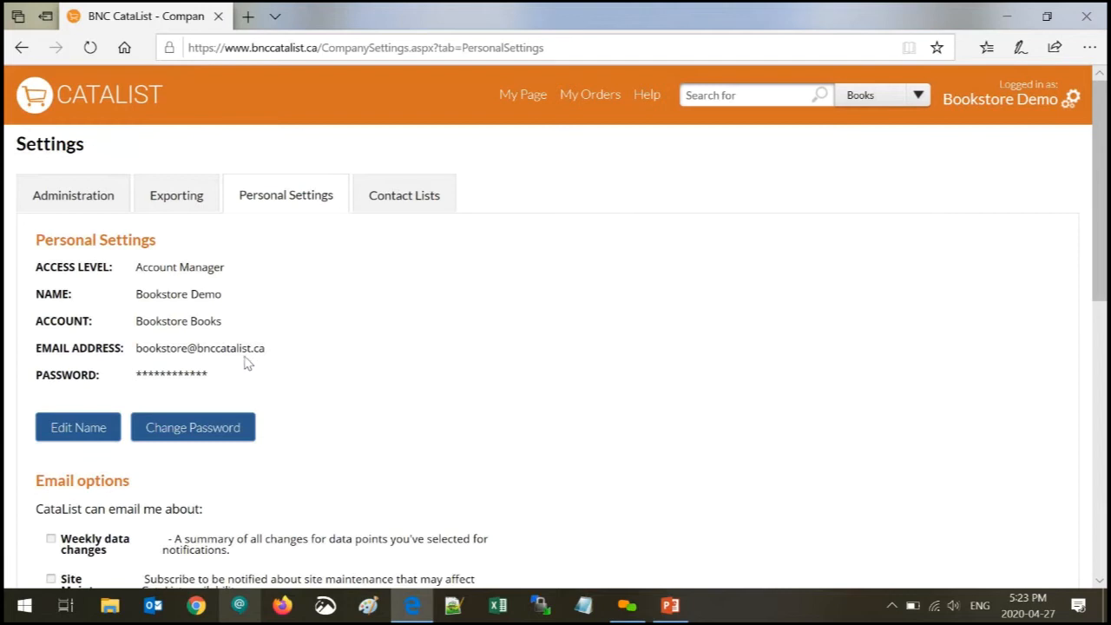
pyautogui.click(1072, 100)
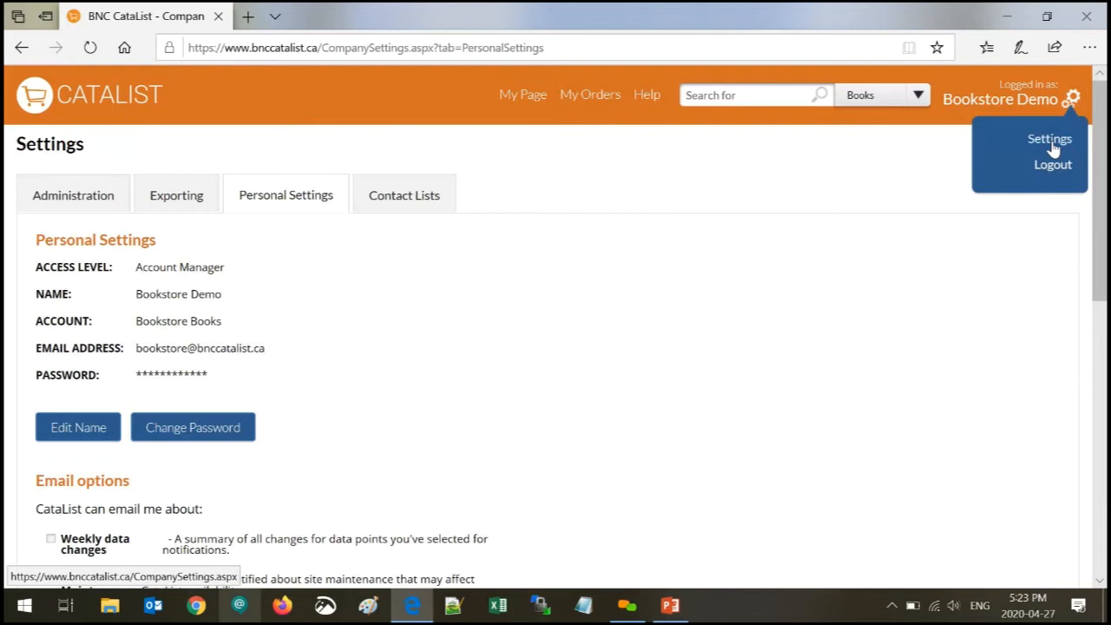
pyautogui.click(718, 176)
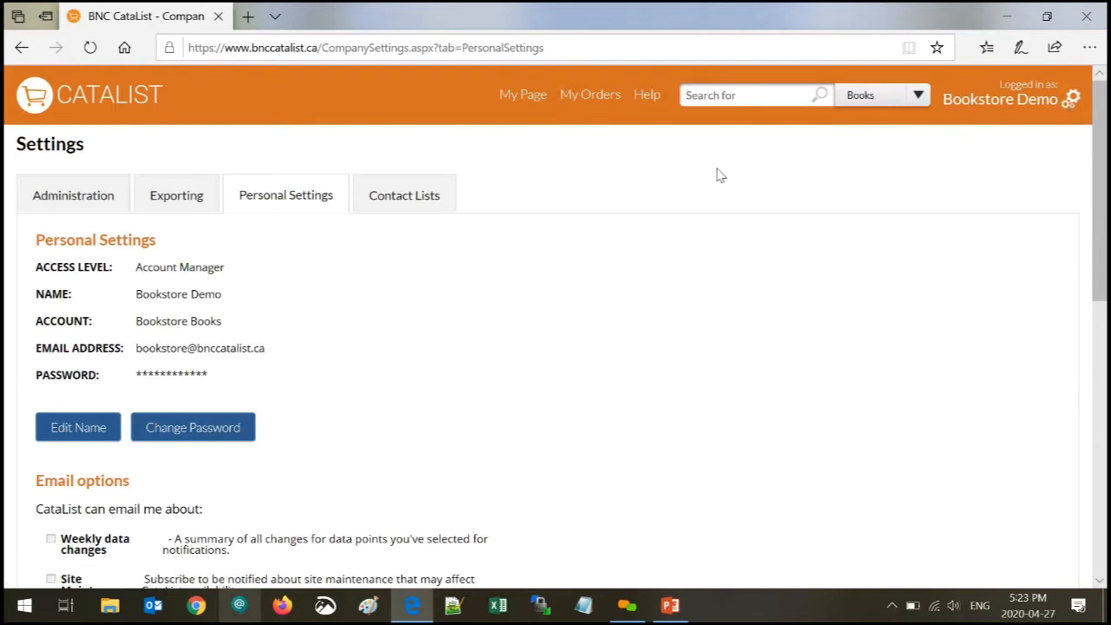
pyautogui.moveTo(1100, 150); pyautogui.dragTo(1102, 192)
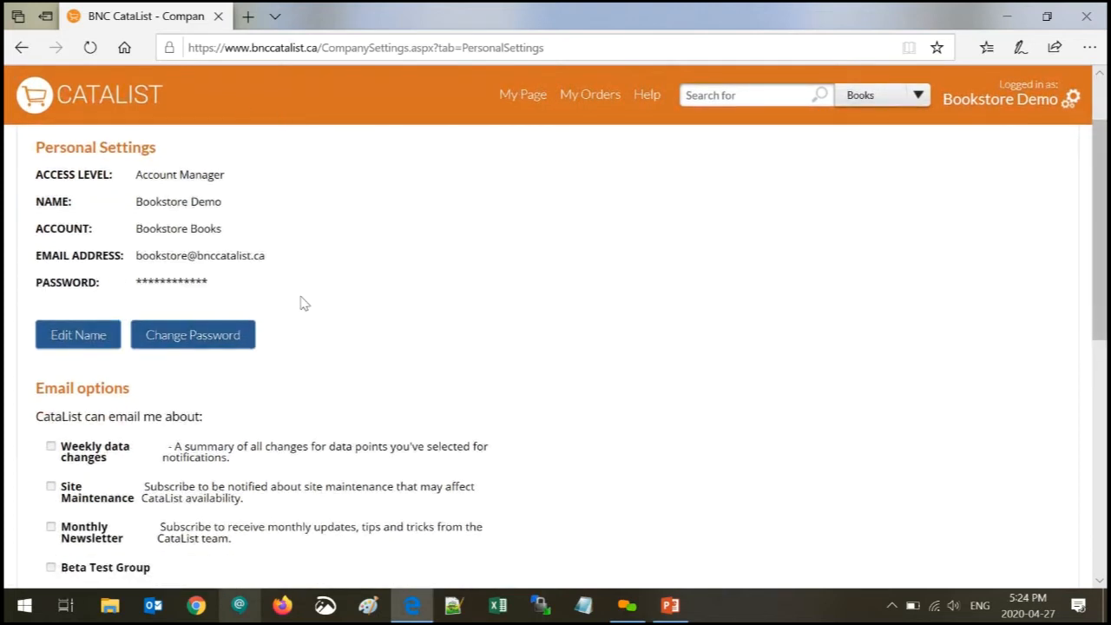
pyautogui.scroll(-2, 300, 304)
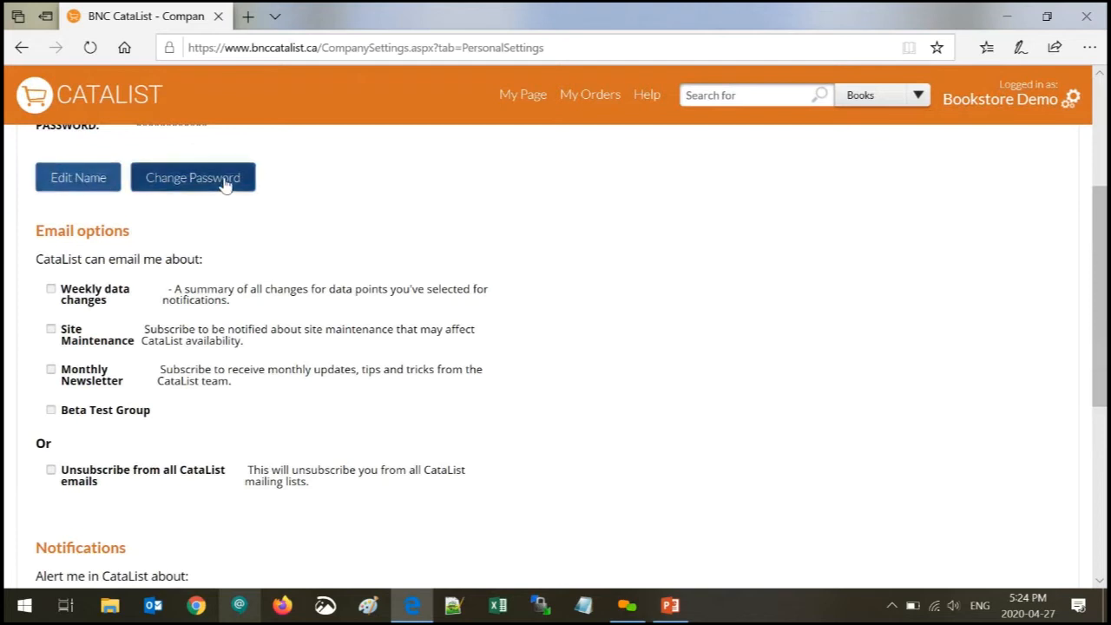
pyautogui.scroll(-1, 356, 251)
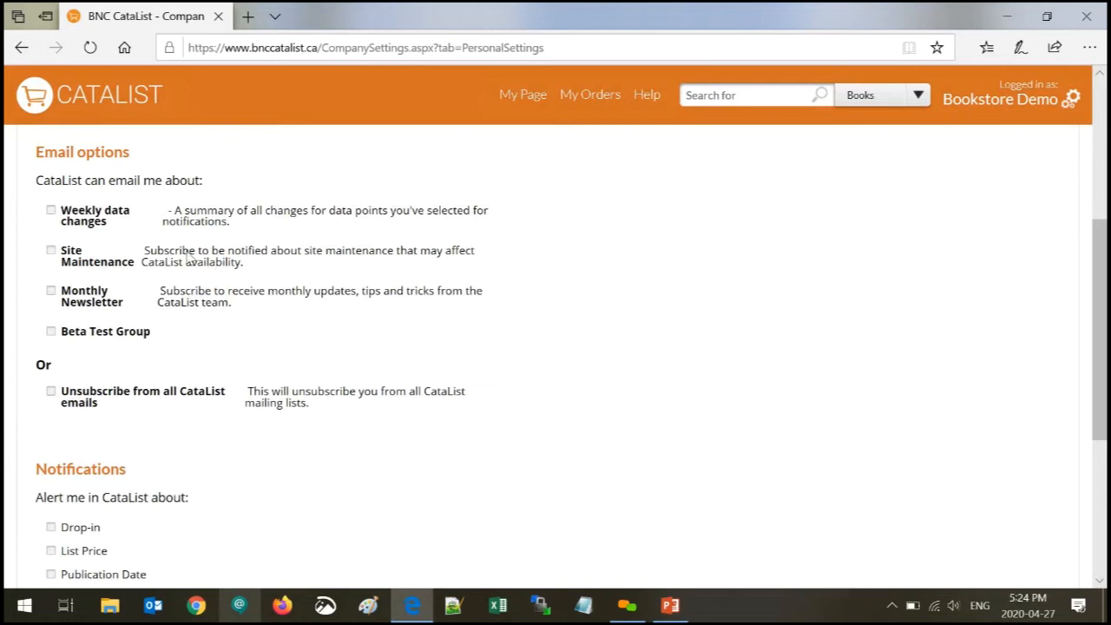
pyautogui.click(51, 212)
pyautogui.click(54, 298)
pyautogui.click(52, 295)
pyautogui.click(51, 211)
# - Tick the Publication Date and List Price change alerts, then go back to My Page
pyautogui.scroll(-1, 191, 328)
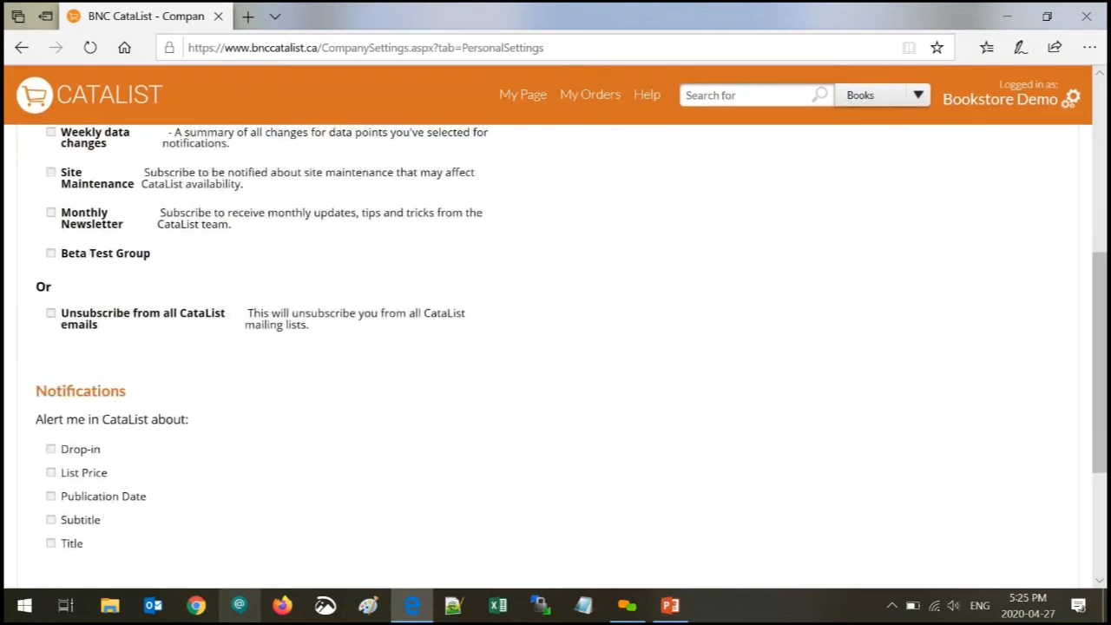
pyautogui.click(51, 254)
pyautogui.click(51, 255)
pyautogui.scroll(-1, 122, 346)
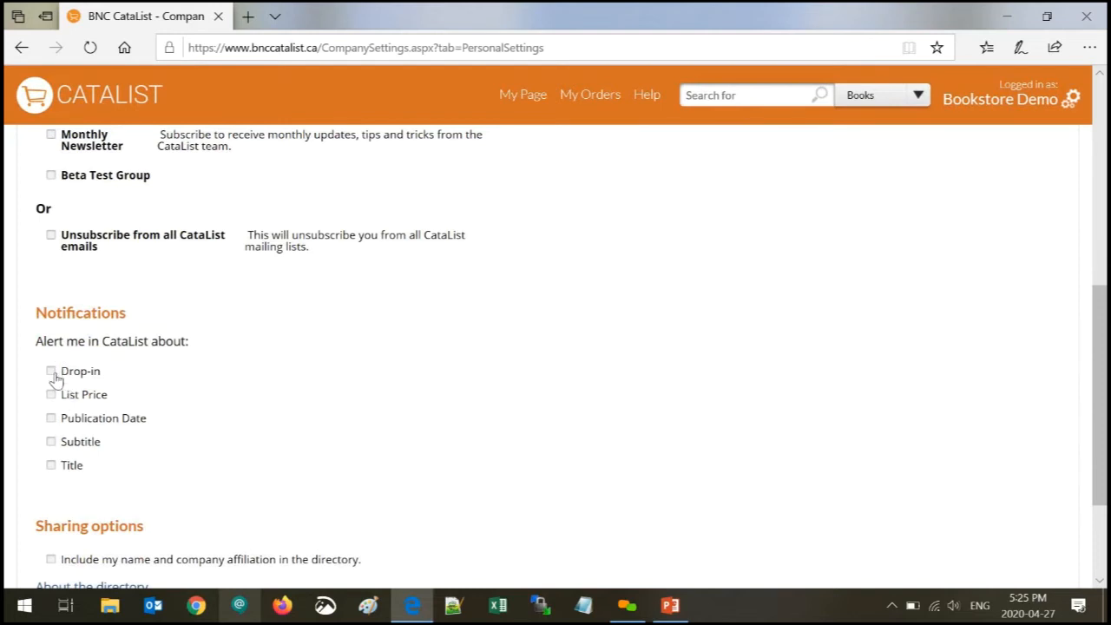
pyautogui.scroll(-2, 50, 379)
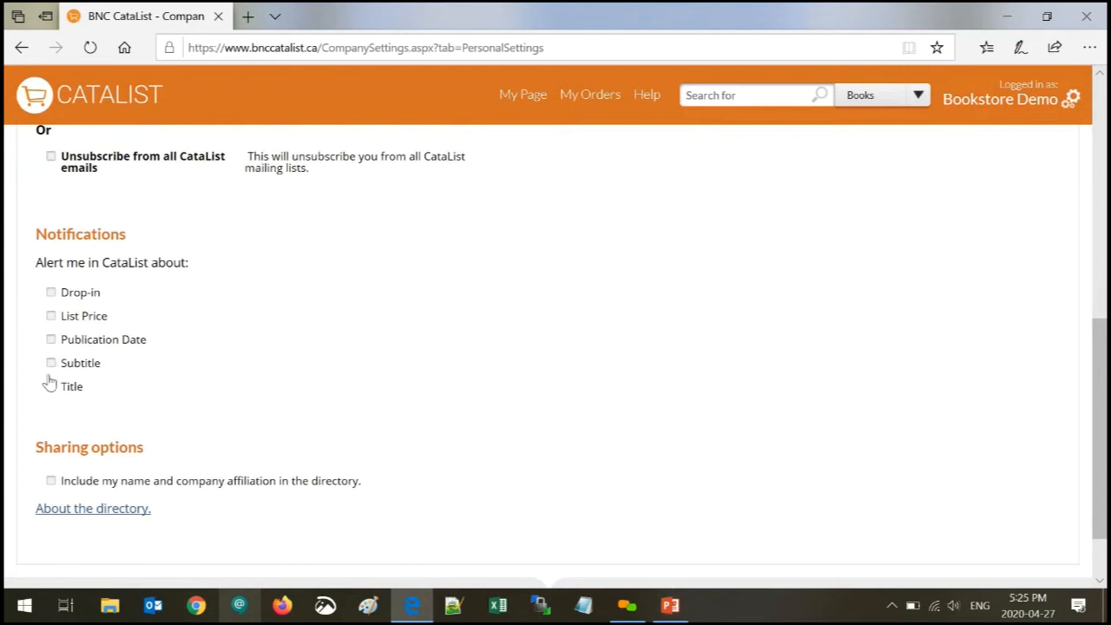
pyautogui.click(50, 340)
pyautogui.click(52, 316)
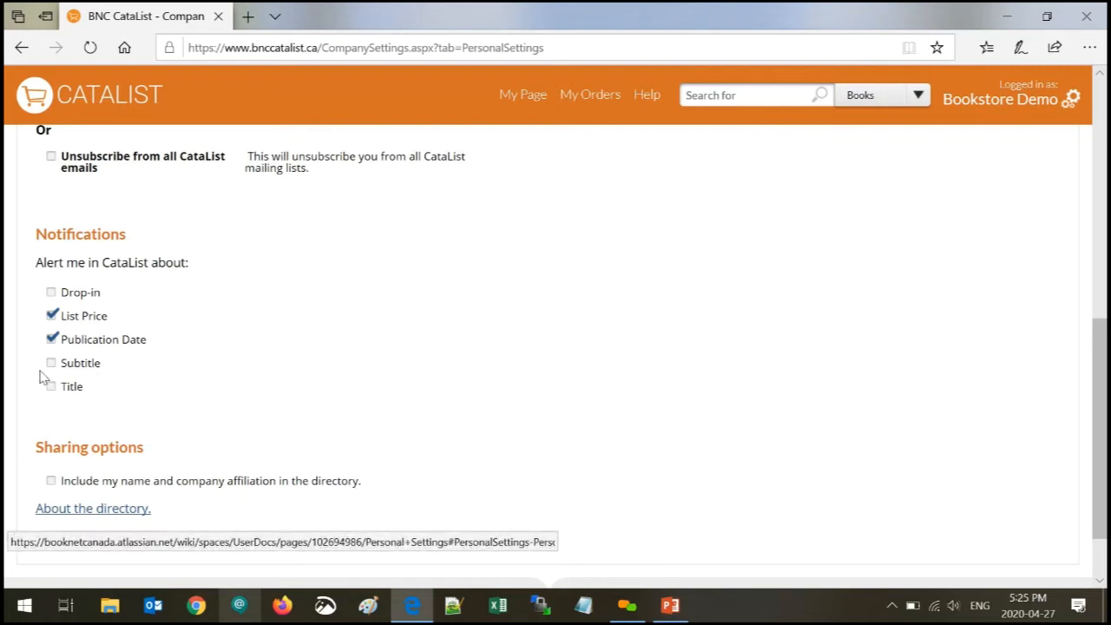
pyautogui.scroll(2, 440, 334)
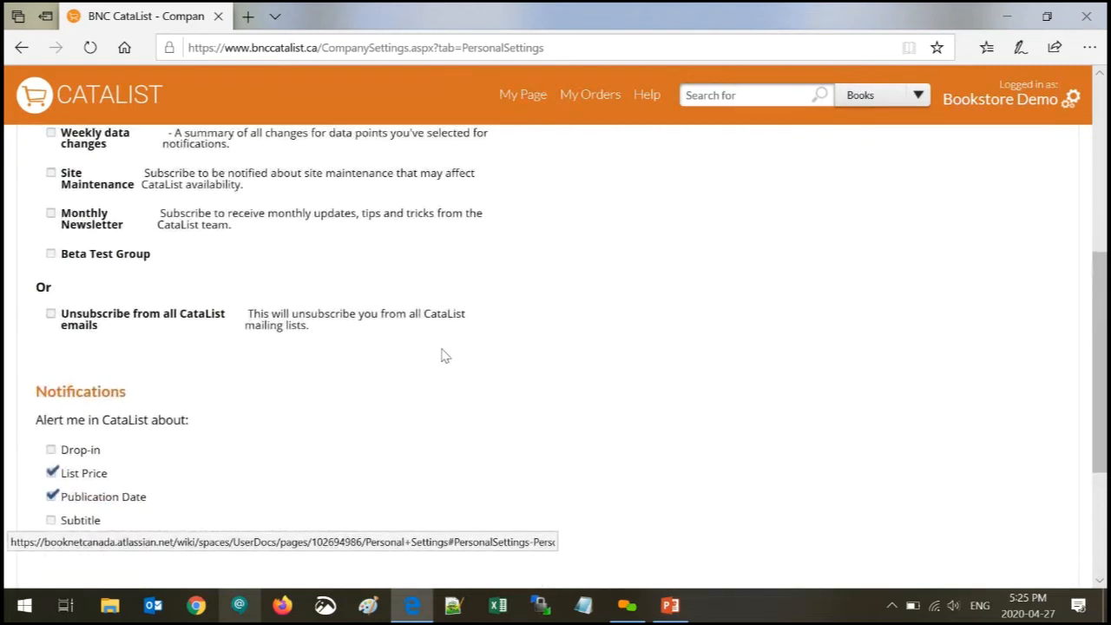
pyautogui.scroll(1, 444, 355)
pyautogui.click(511, 96)
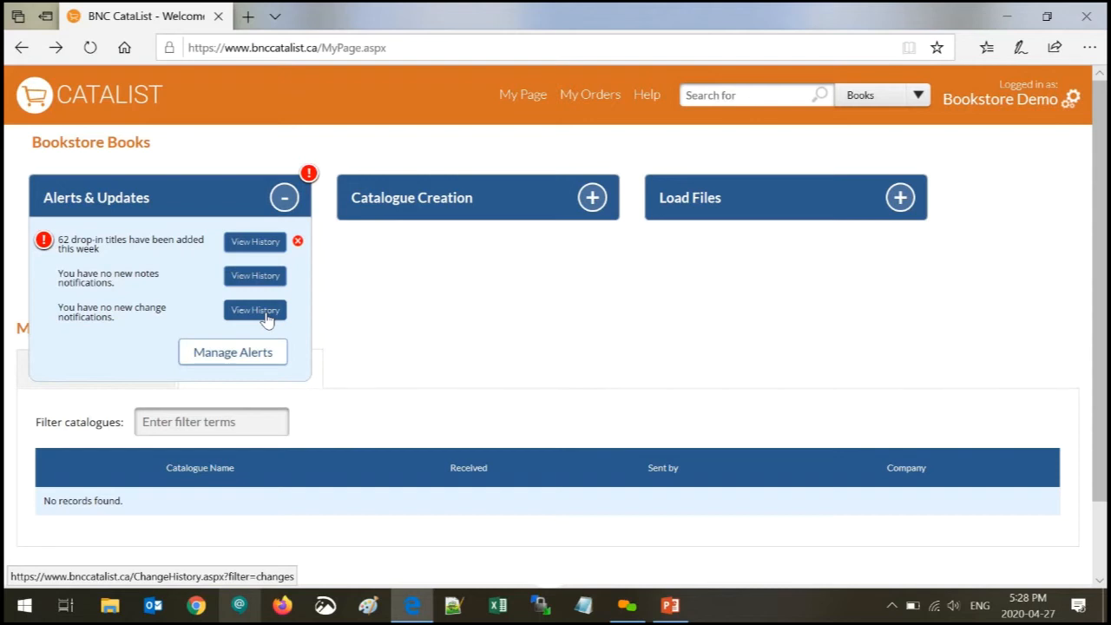
# - Open View History for change notifications and scroll the Apr 27, 2020 Change History table
pyautogui.click(266, 320)
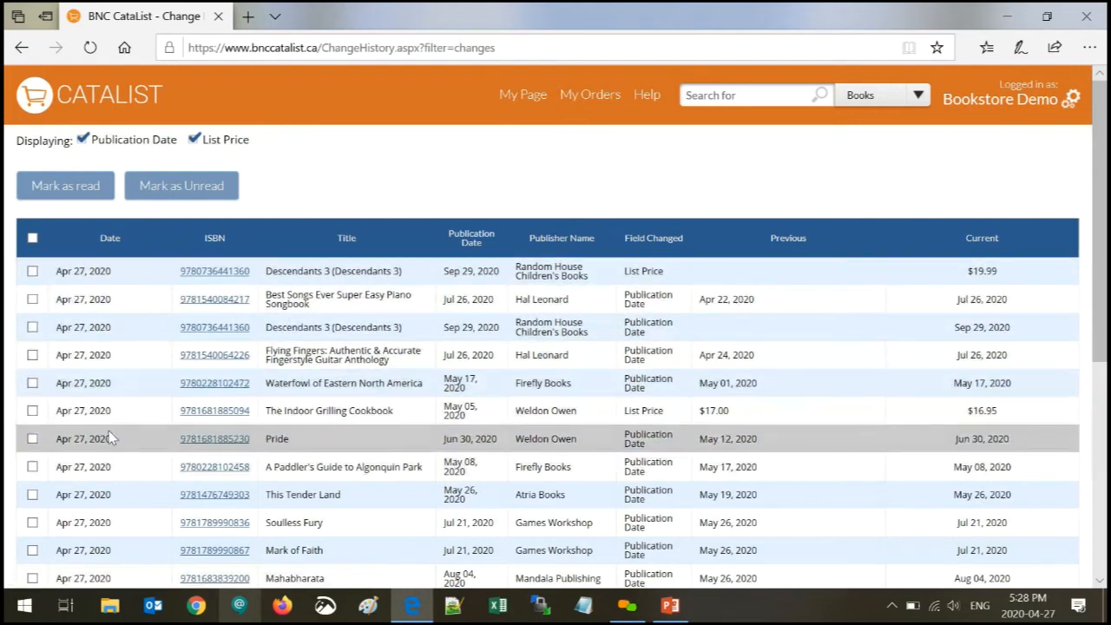
pyautogui.scroll(-3, 1100, 156)
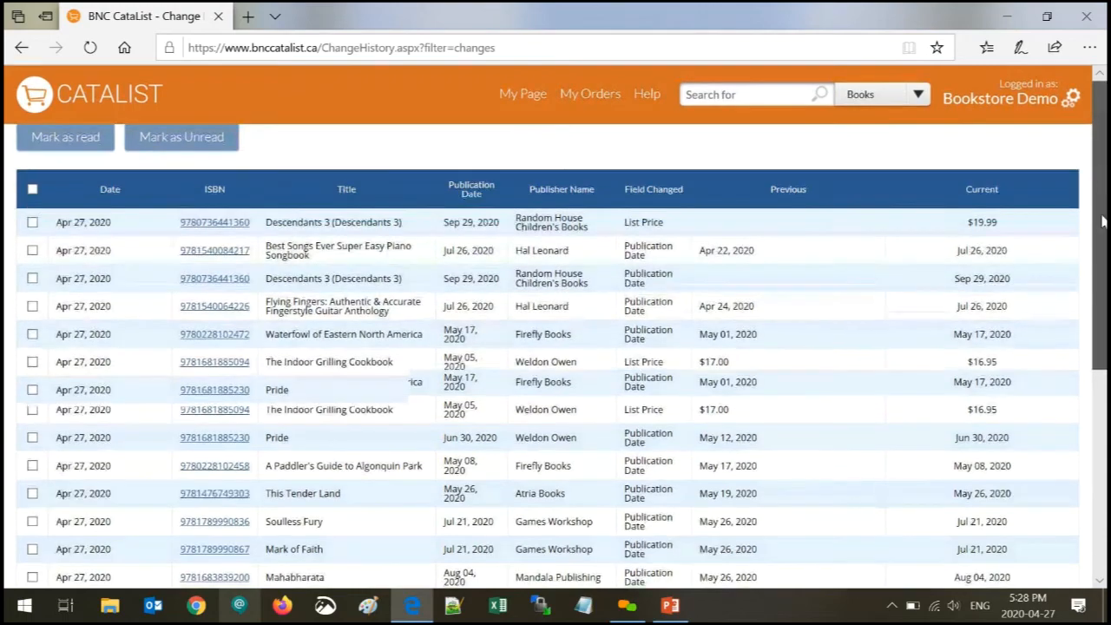
pyautogui.scroll(-2, 1092, 302)
pyautogui.scroll(3, 1092, 301)
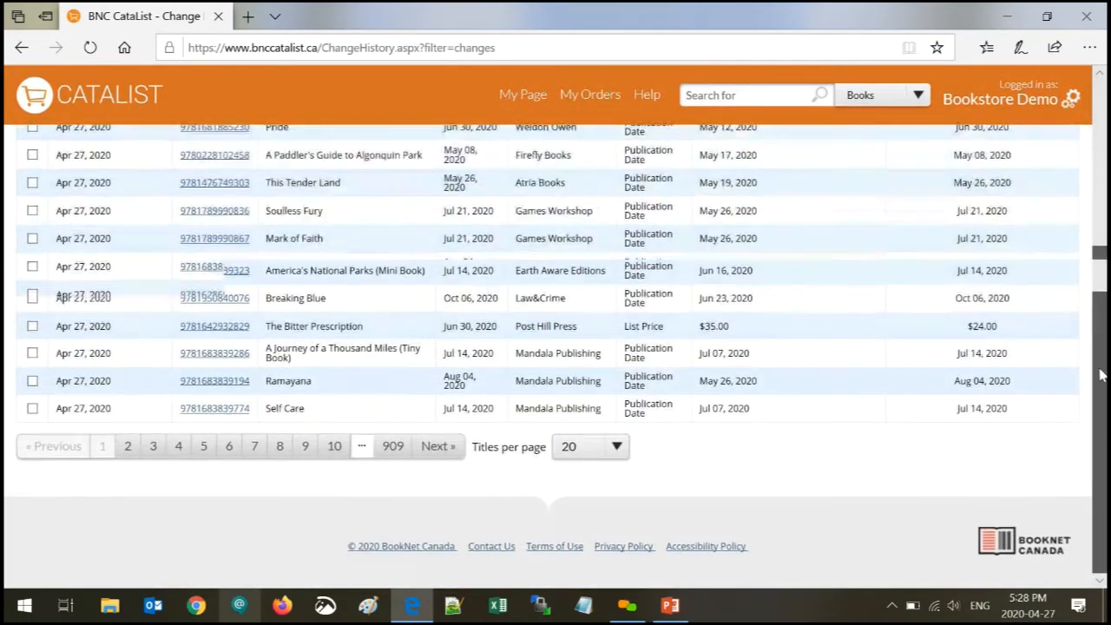
pyautogui.scroll(3, 1092, 301)
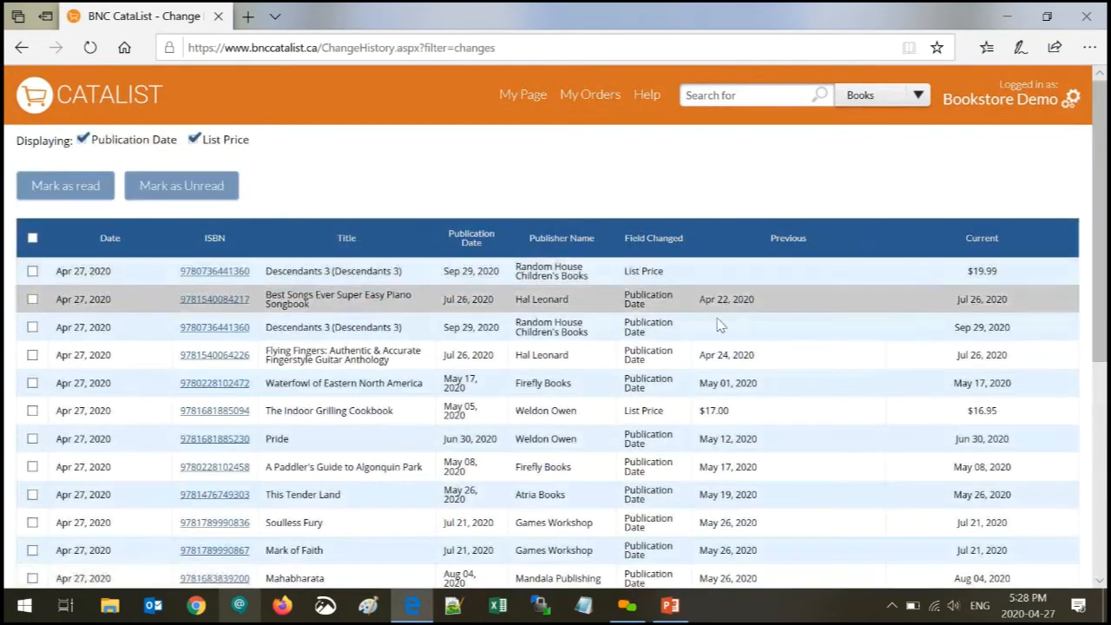
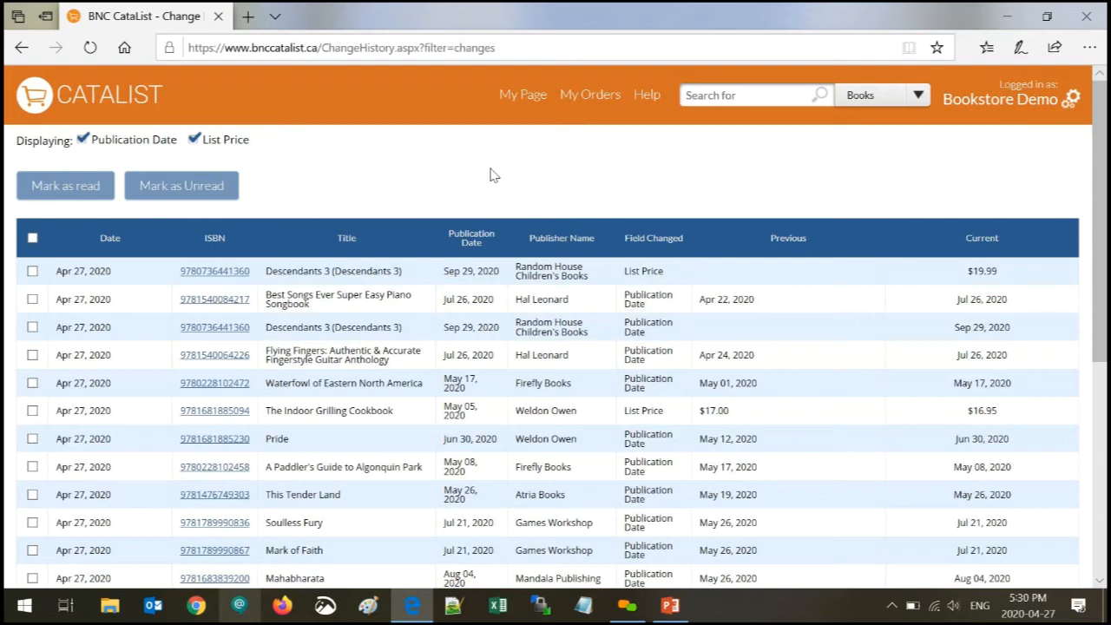
# - Go back to My Page, where Received Catalogues shows no records
pyautogui.click(525, 96)
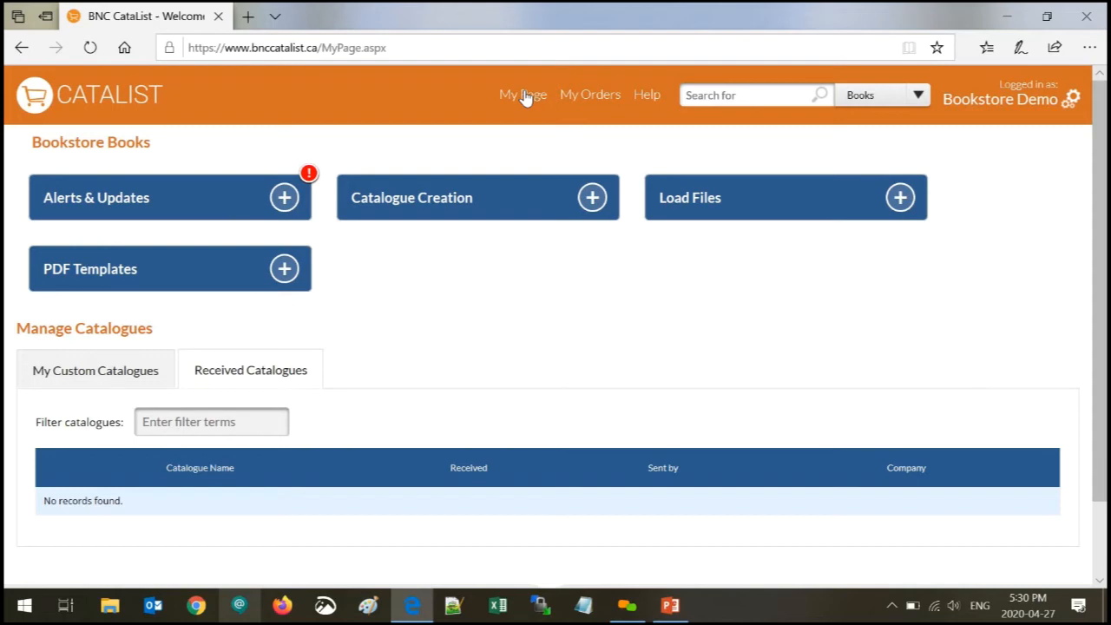
# - Peek into the Catalogue Creation, Load Files and PDF Templates panels, then list My Custom Catalogues
pyautogui.click(444, 208)
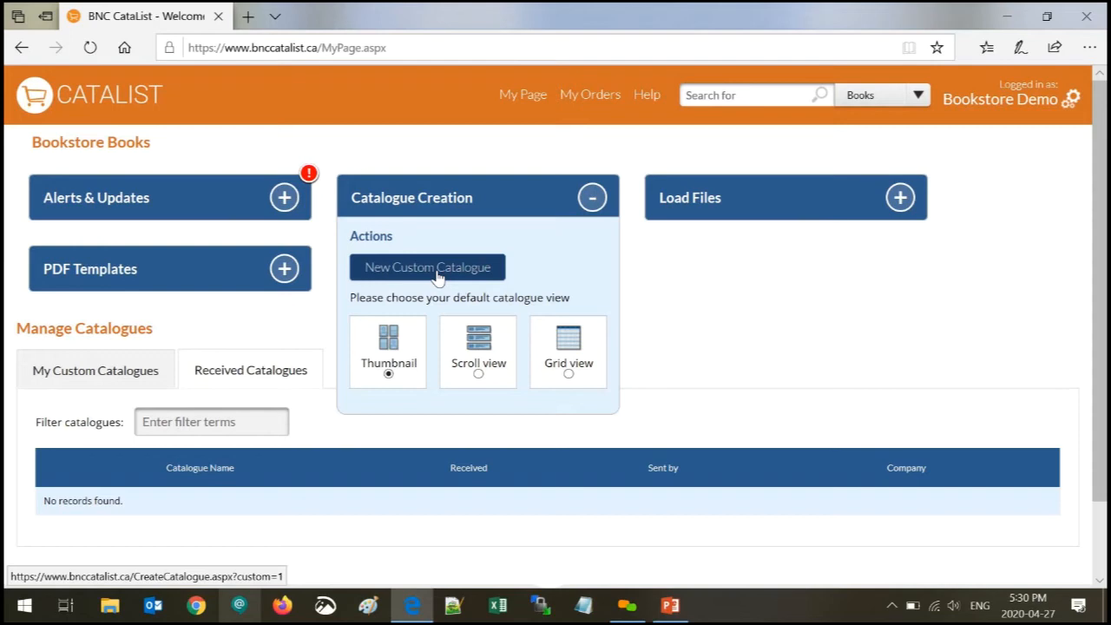
pyautogui.click(451, 205)
pyautogui.click(700, 202)
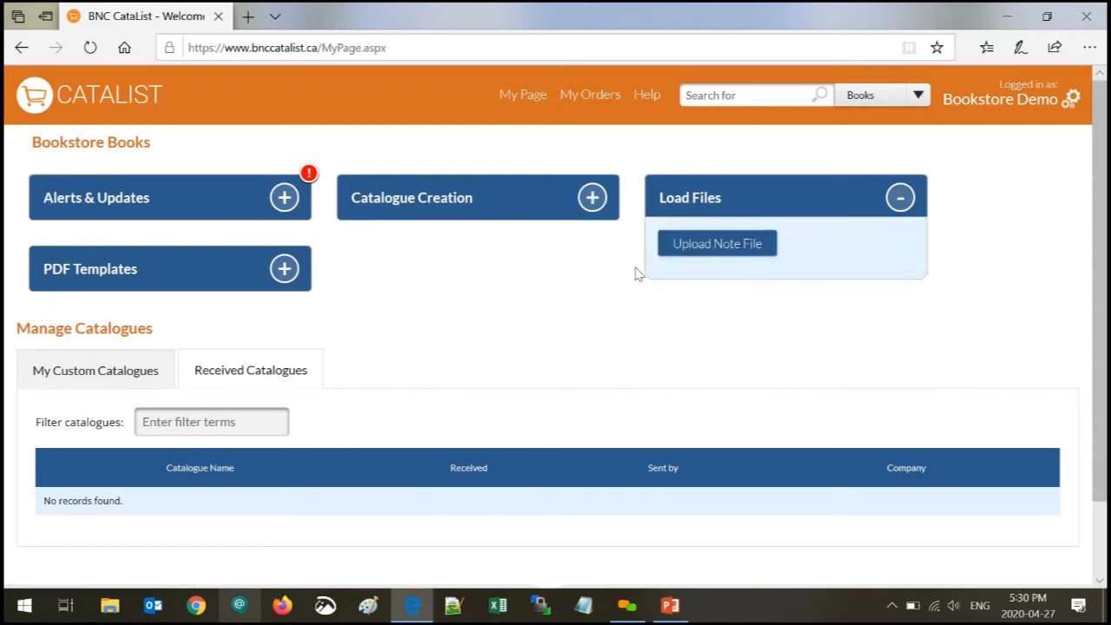
pyautogui.click(536, 277)
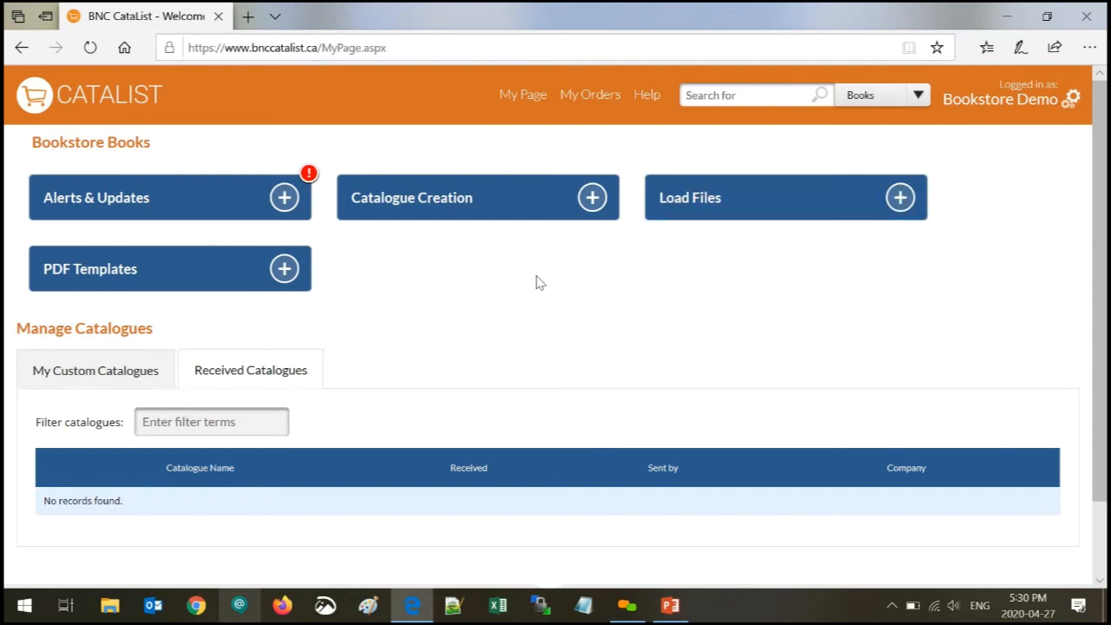
pyautogui.click(90, 273)
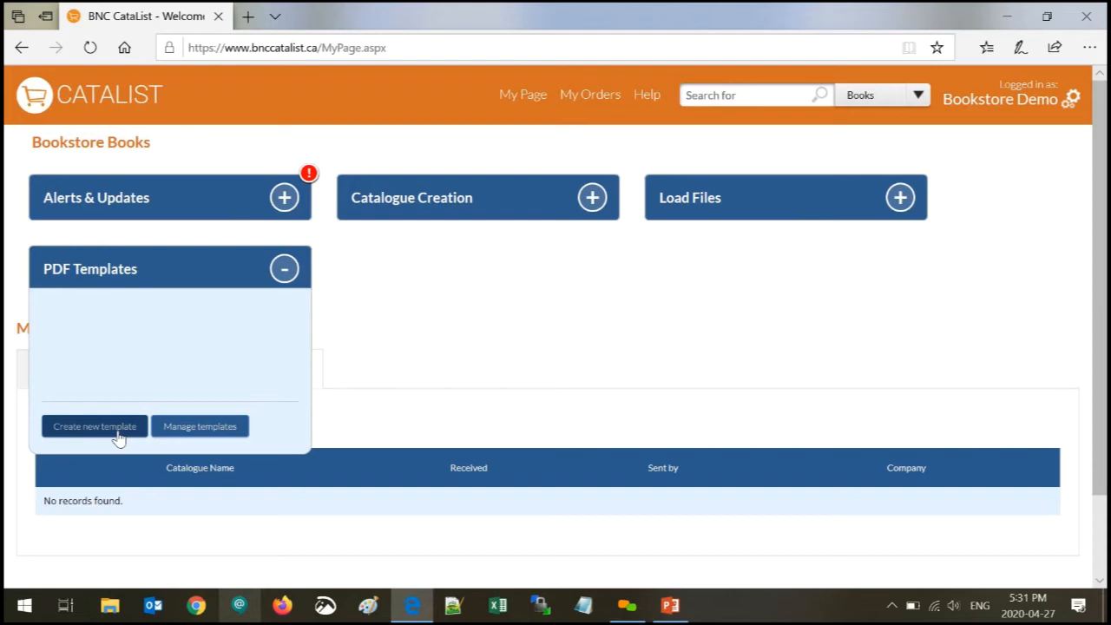
pyautogui.click(84, 270)
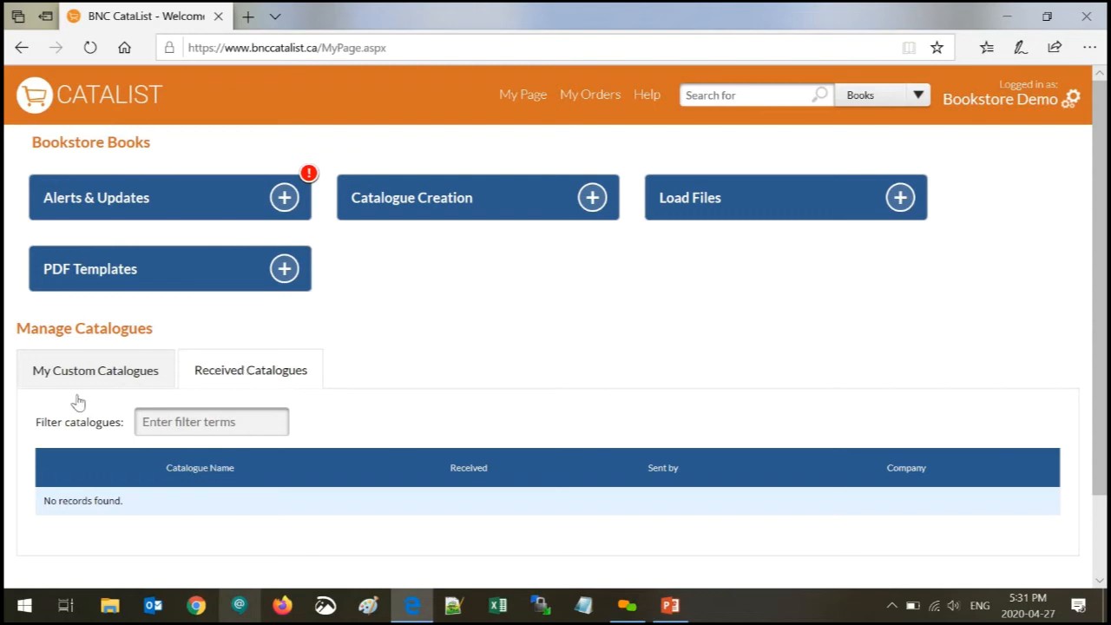
pyautogui.click(88, 371)
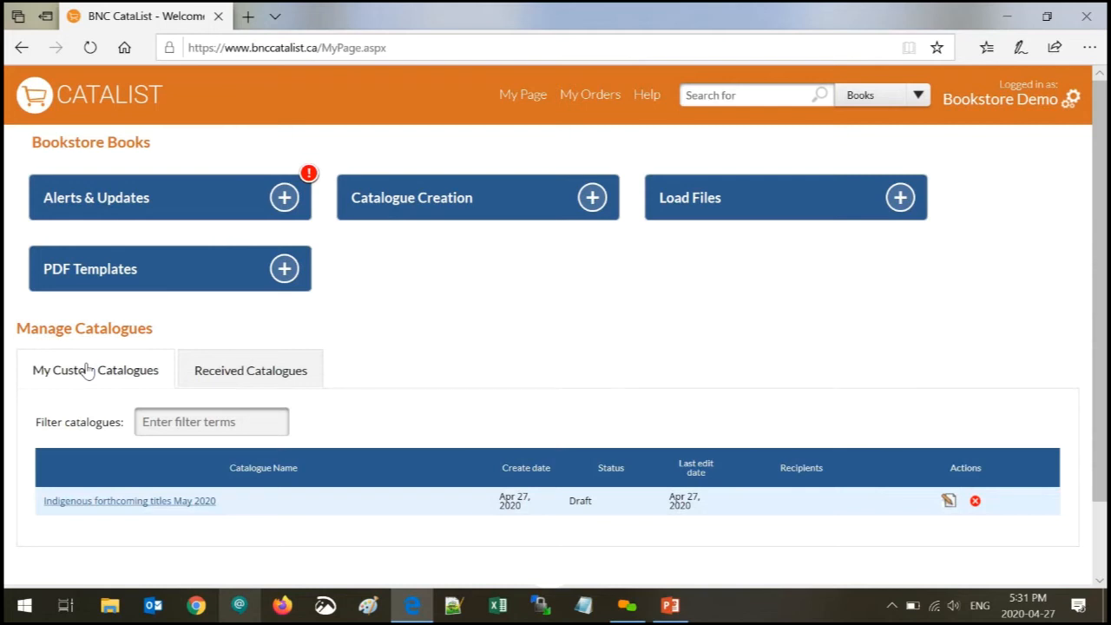
# - Sort the May 2020 catalogue Publisher A-Z, drop The Sweet Bloods of Eeyou Istchee, and save
pyautogui.click(97, 508)
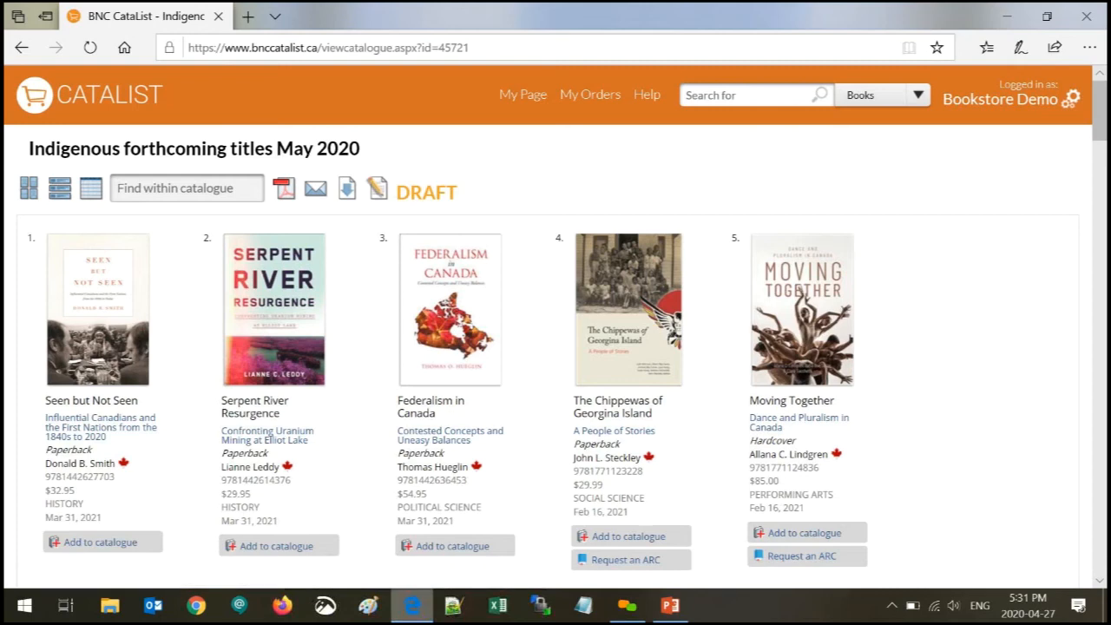
pyautogui.click(379, 192)
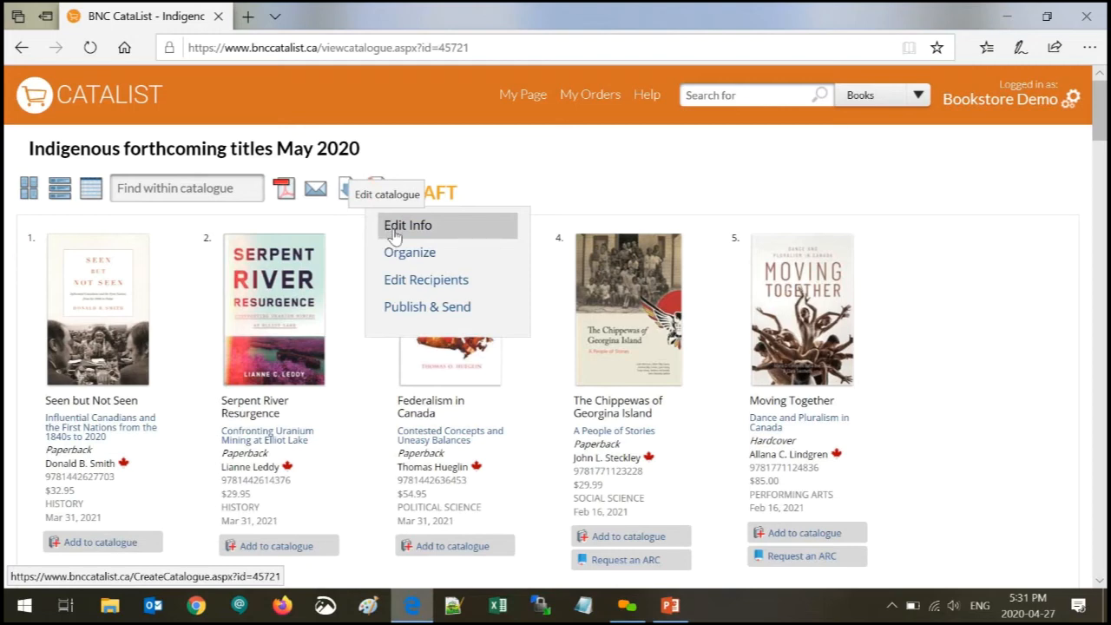
pyautogui.click(404, 257)
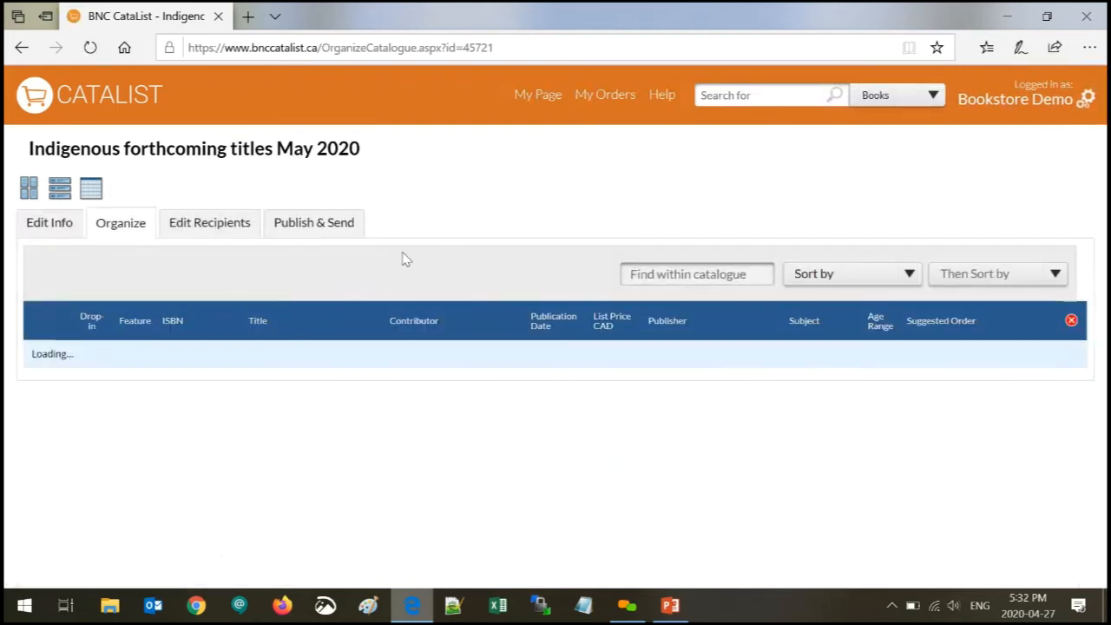
pyautogui.click(847, 274)
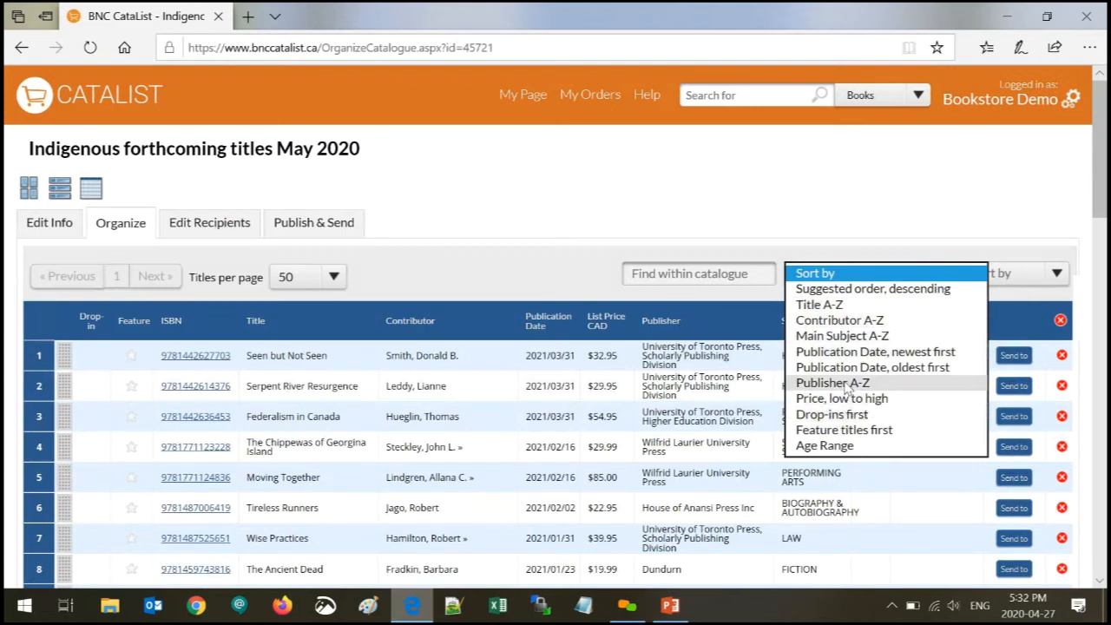
pyautogui.click(834, 382)
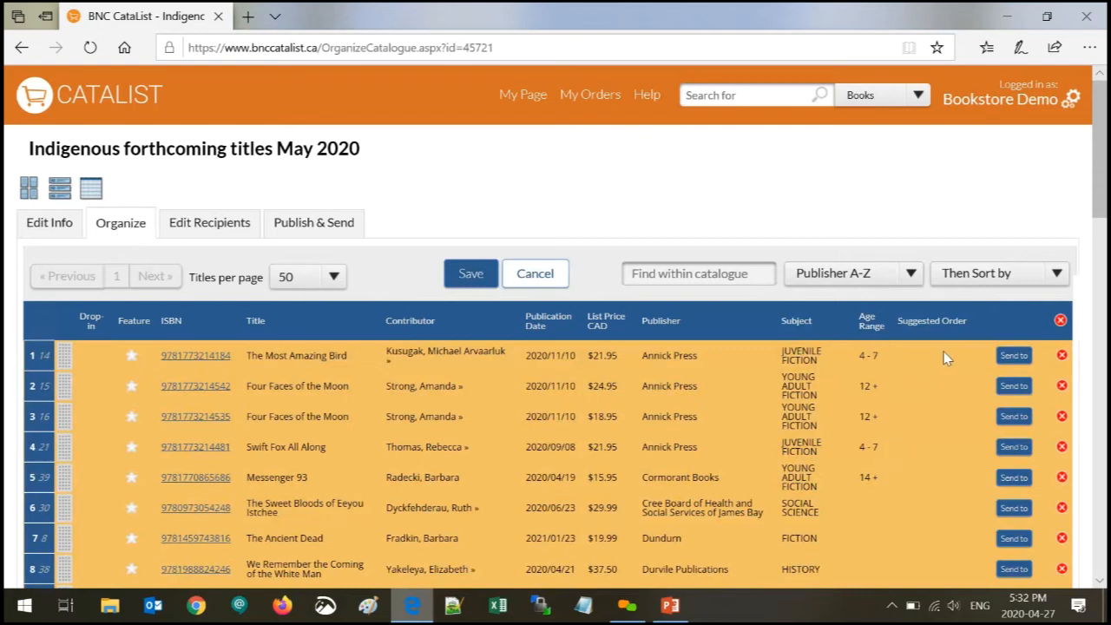
pyautogui.click(1062, 509)
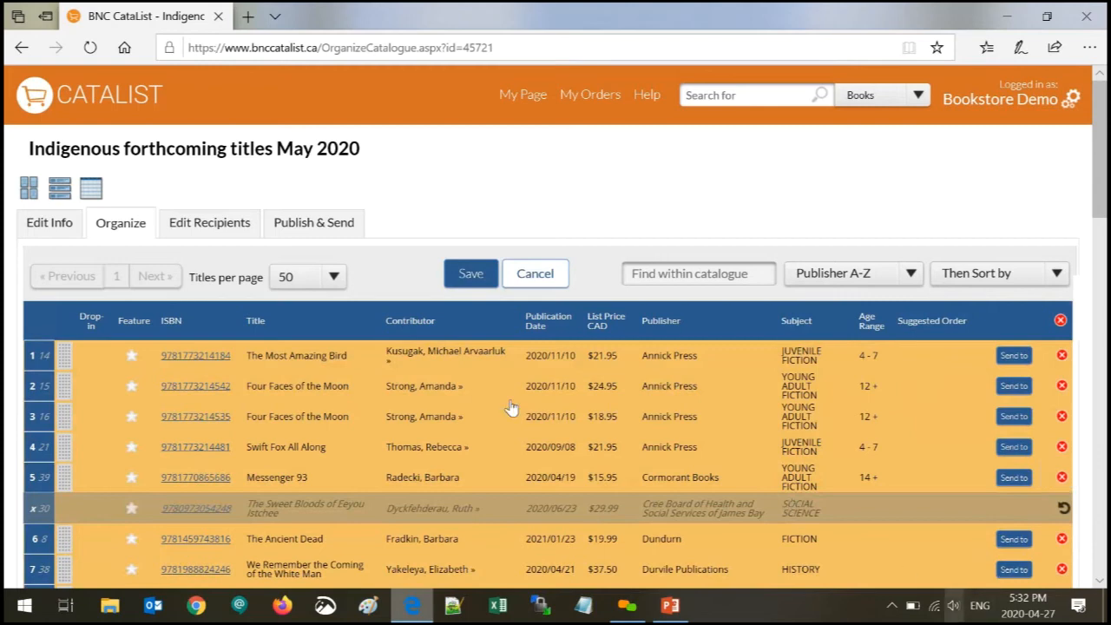
pyautogui.click(466, 273)
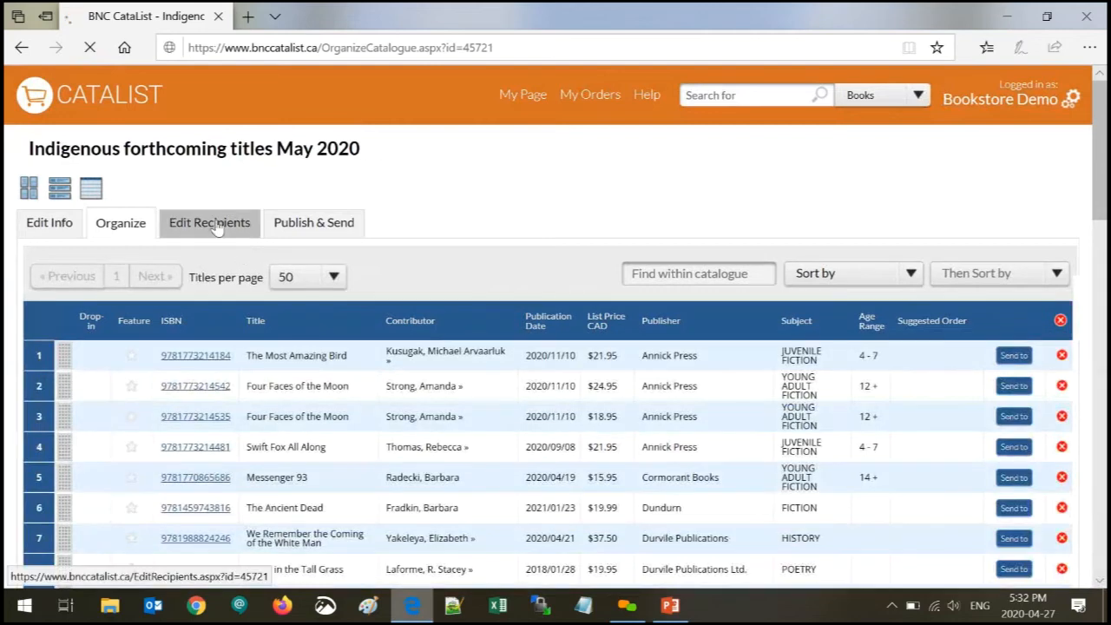
# - Look over the Edit Recipients and Publish & Send pages, then return to My Page
pyautogui.click(218, 237)
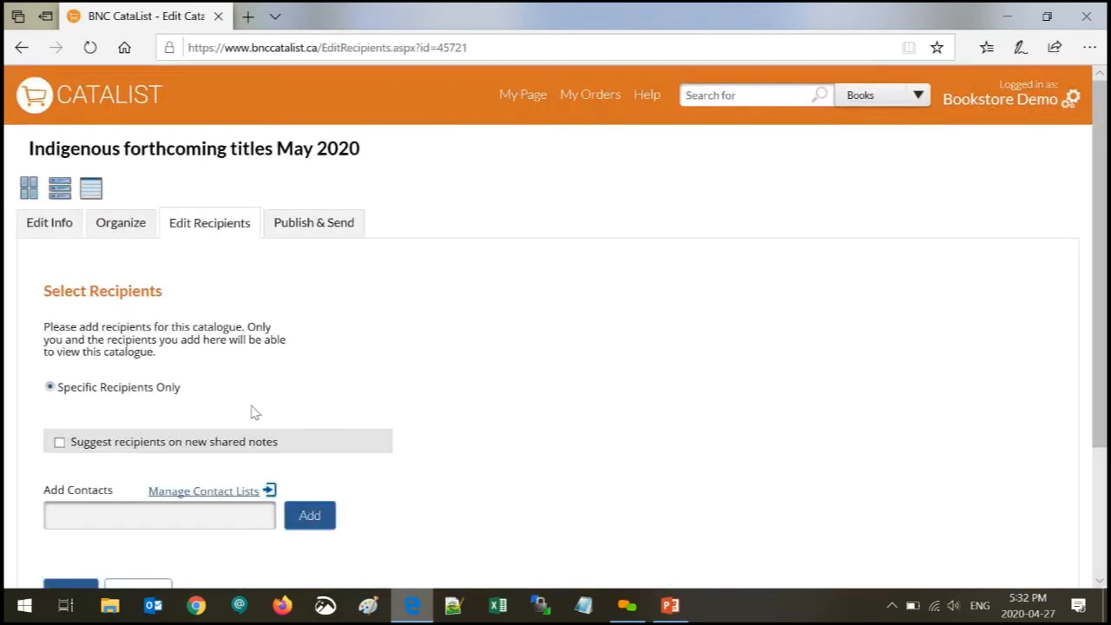
pyautogui.scroll(-1, 251, 412)
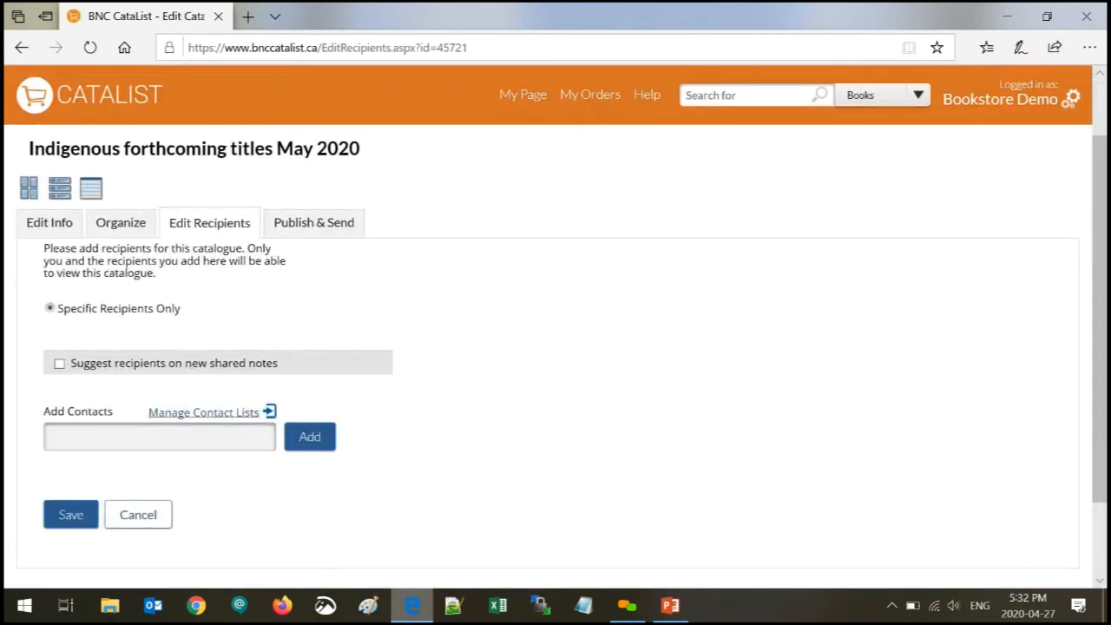
pyautogui.click(160, 437)
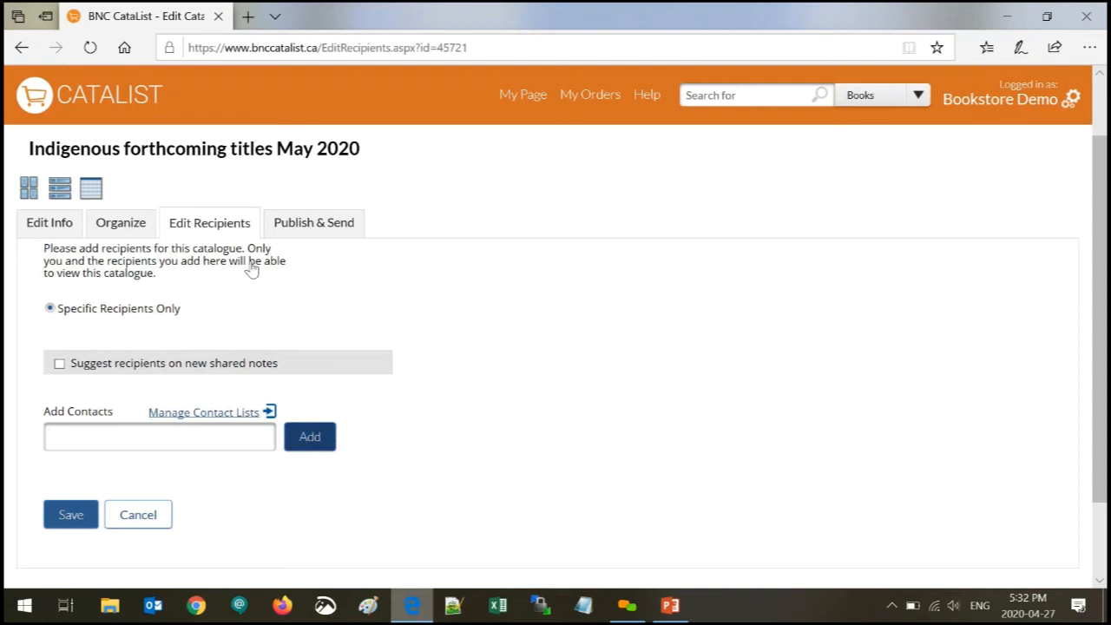
pyautogui.click(312, 227)
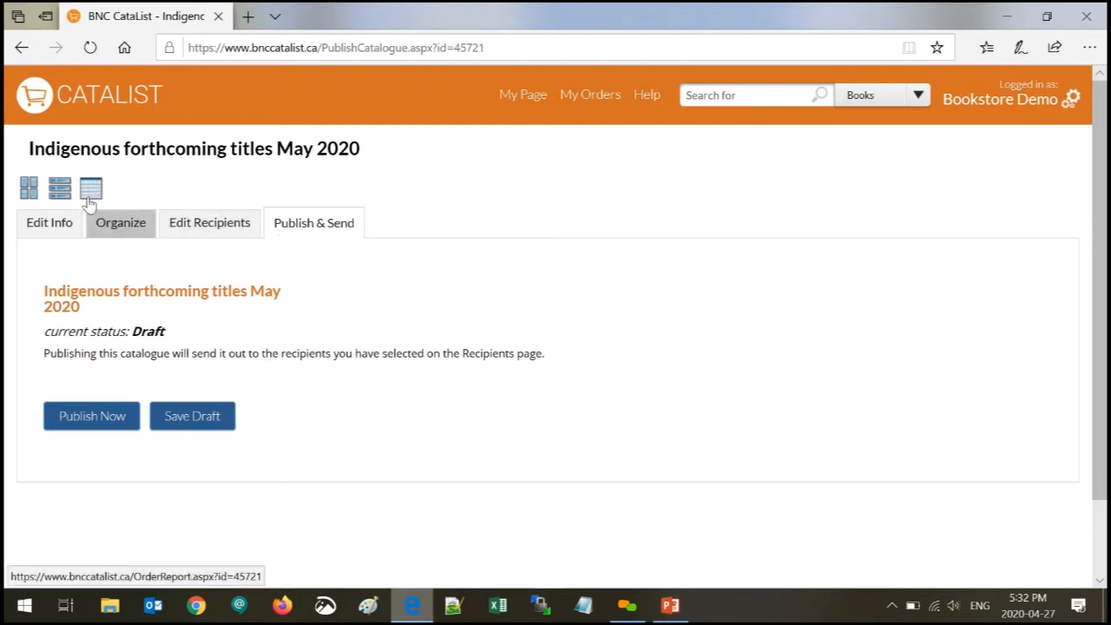
pyautogui.click(521, 97)
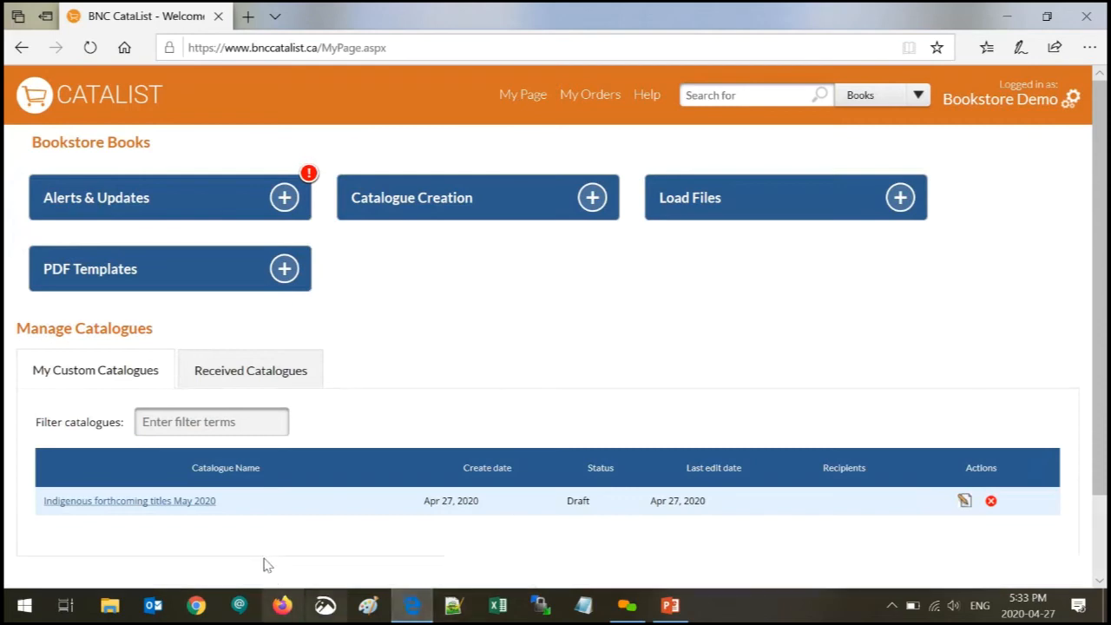
# - Append 'UTP' to the catalogue name, making it 'Indigenous forthcoming titles May 2020 UTP', and save
pyautogui.click(171, 505)
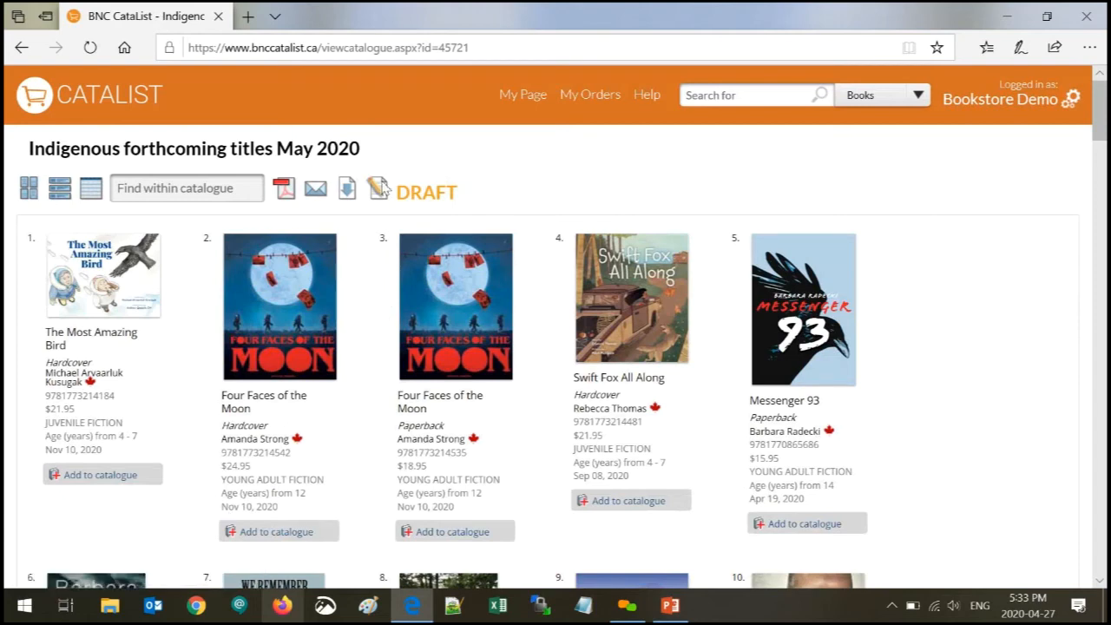
pyautogui.moveTo(379, 188)
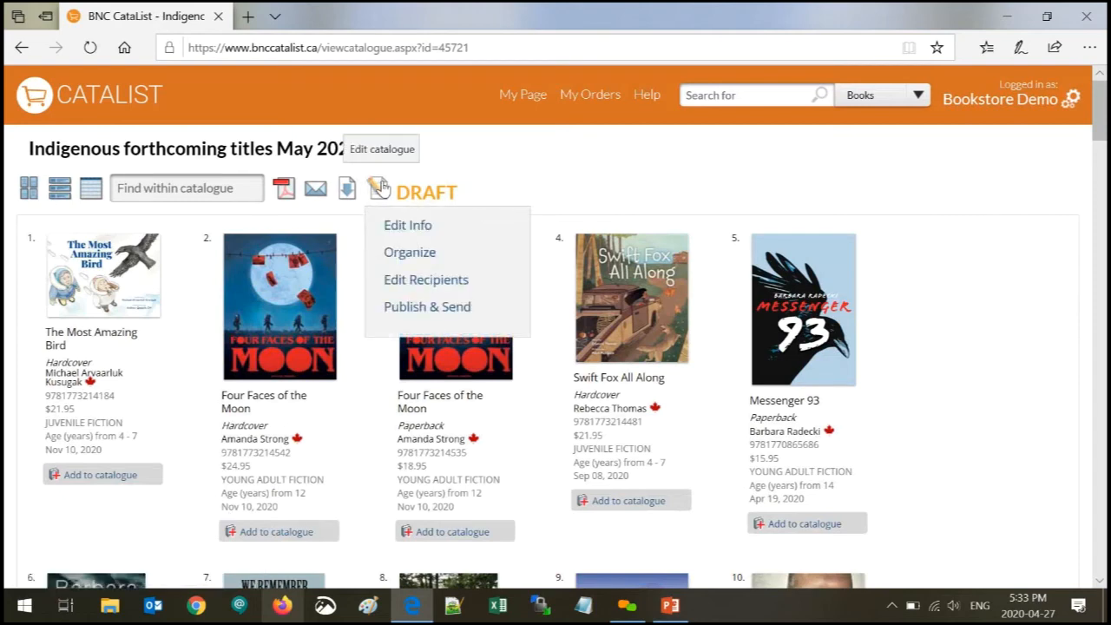
pyautogui.click(393, 229)
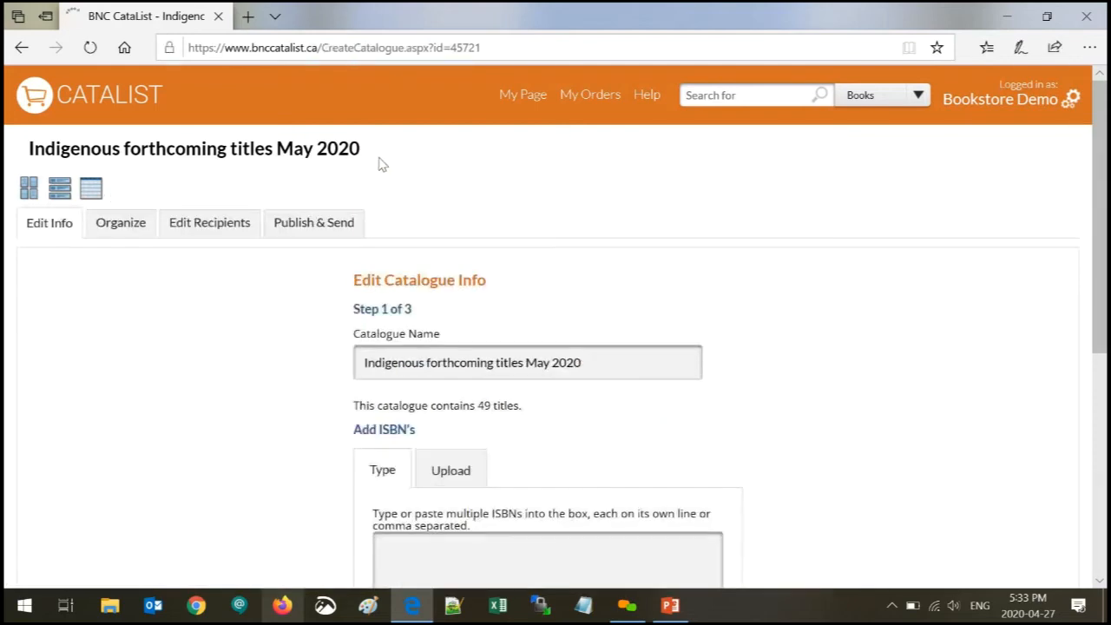
pyautogui.click(615, 364)
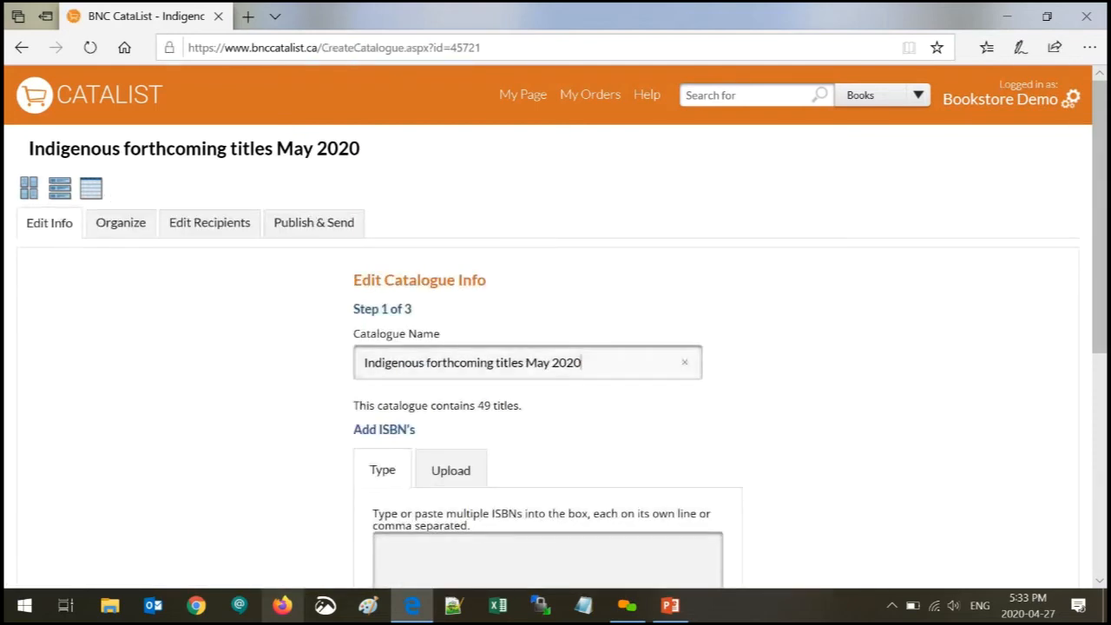
pyautogui.write('UTP')
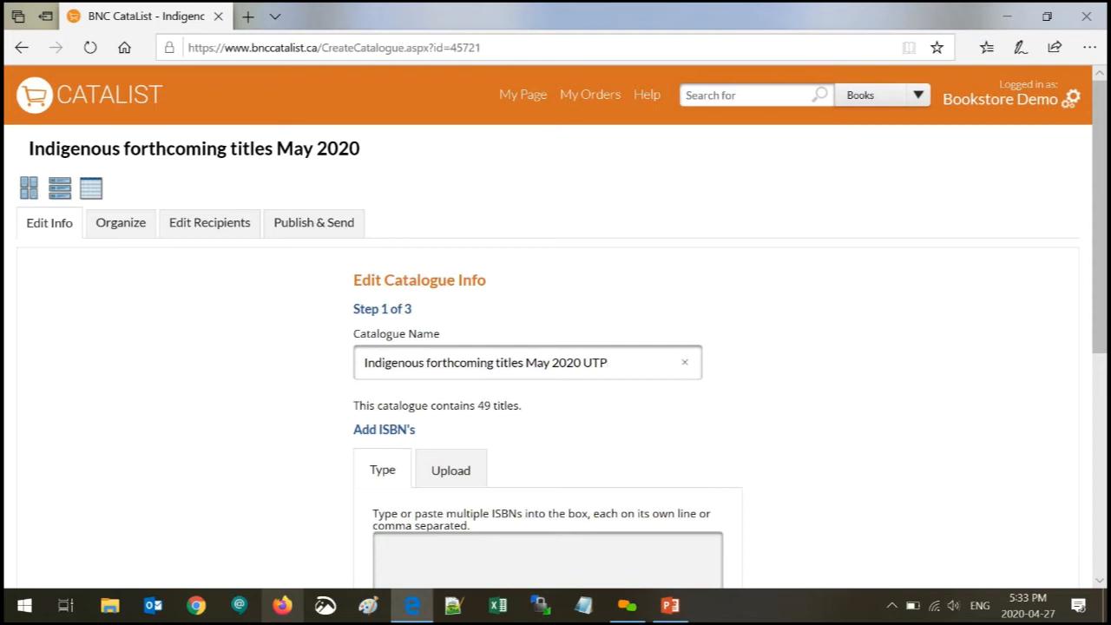
pyautogui.scroll(-2, 590, 491)
pyautogui.scroll(-3, 590, 491)
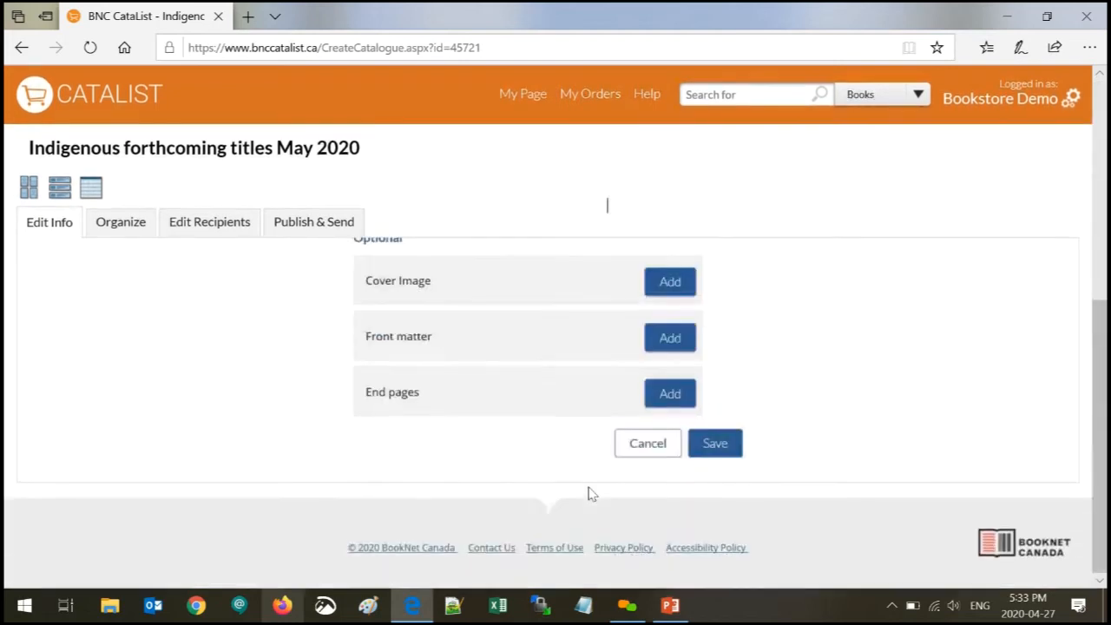
pyautogui.click(720, 453)
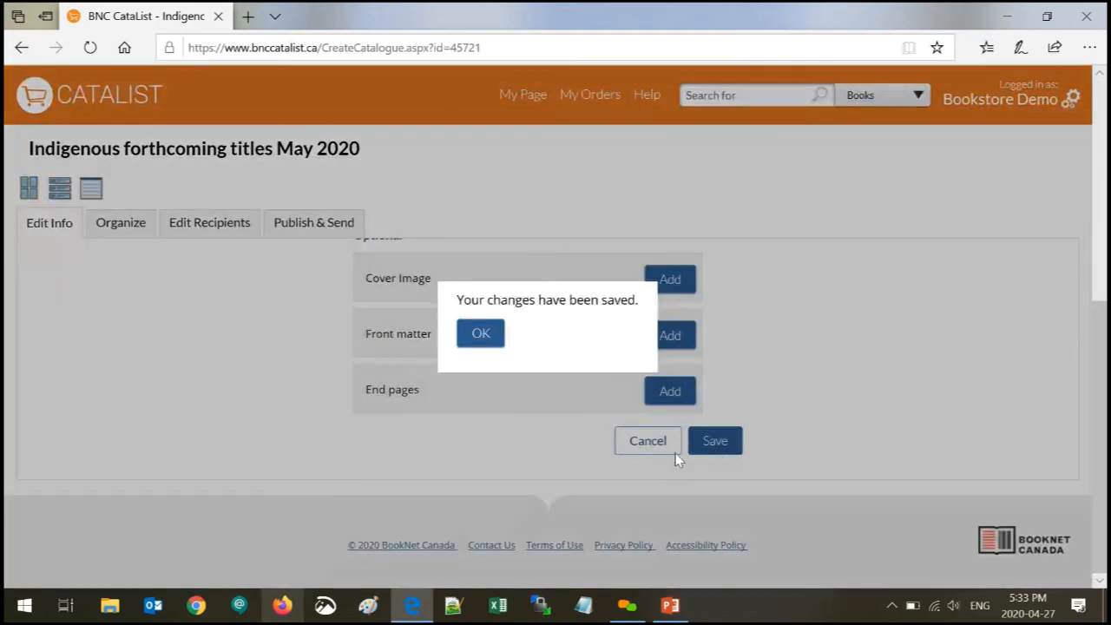
pyautogui.click(482, 335)
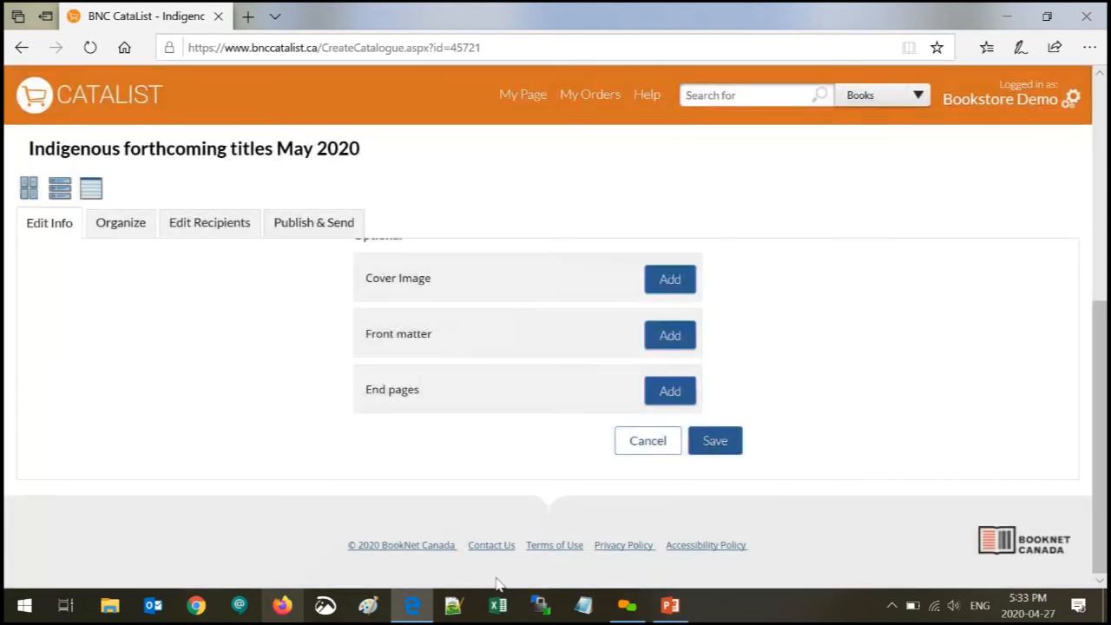
pyautogui.click(31, 189)
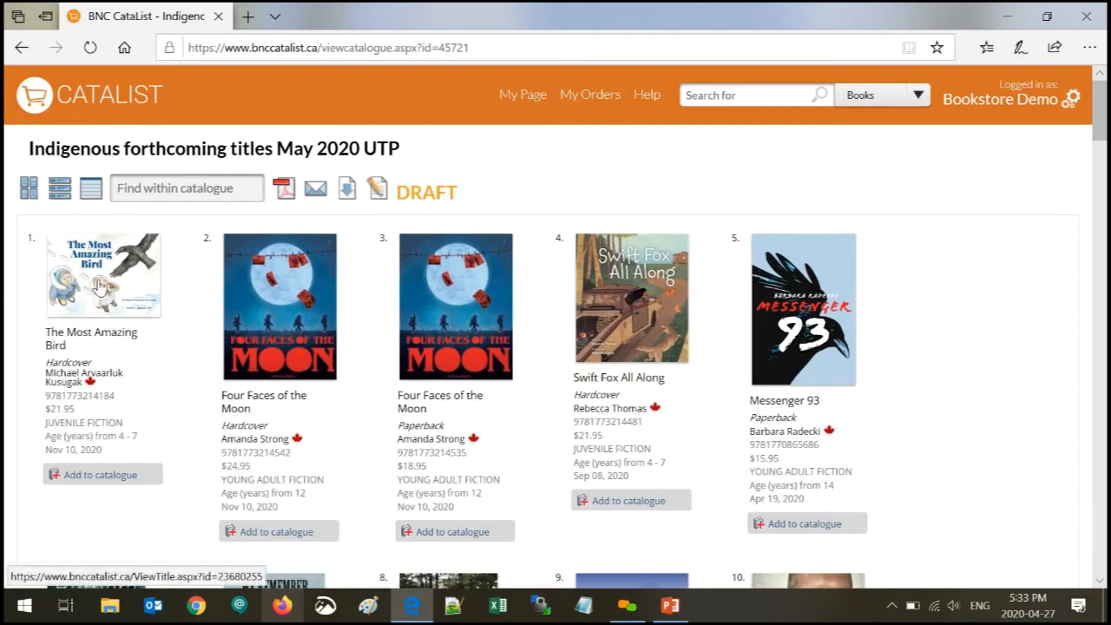
# - Cancel an order form started from The Most Amazing Bird, then start a new catalogue order
pyautogui.click(378, 194)
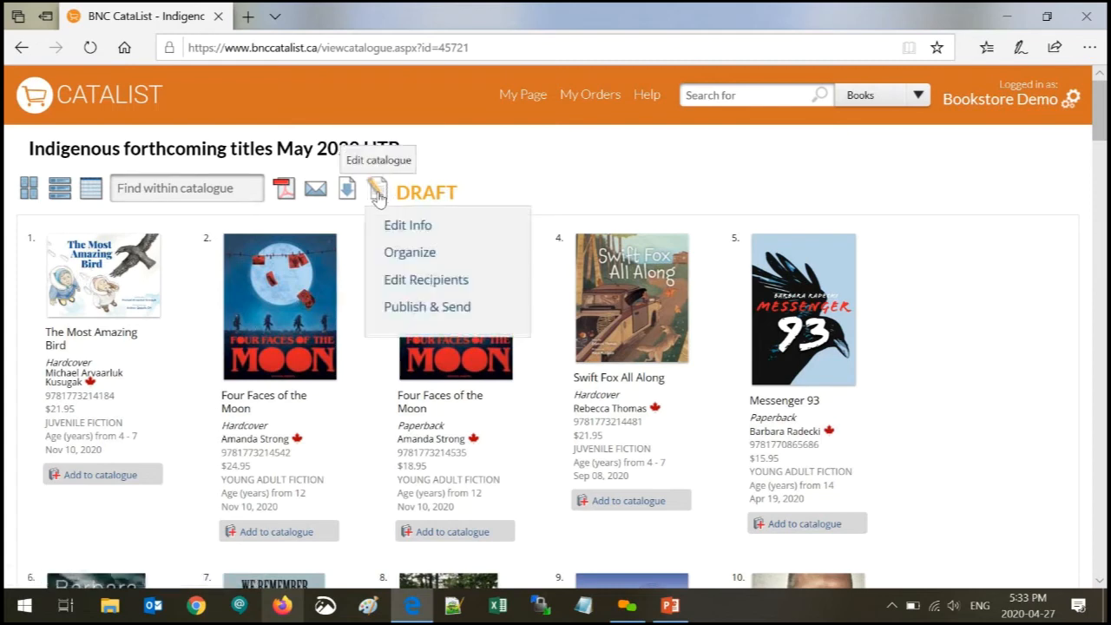
pyautogui.click(110, 278)
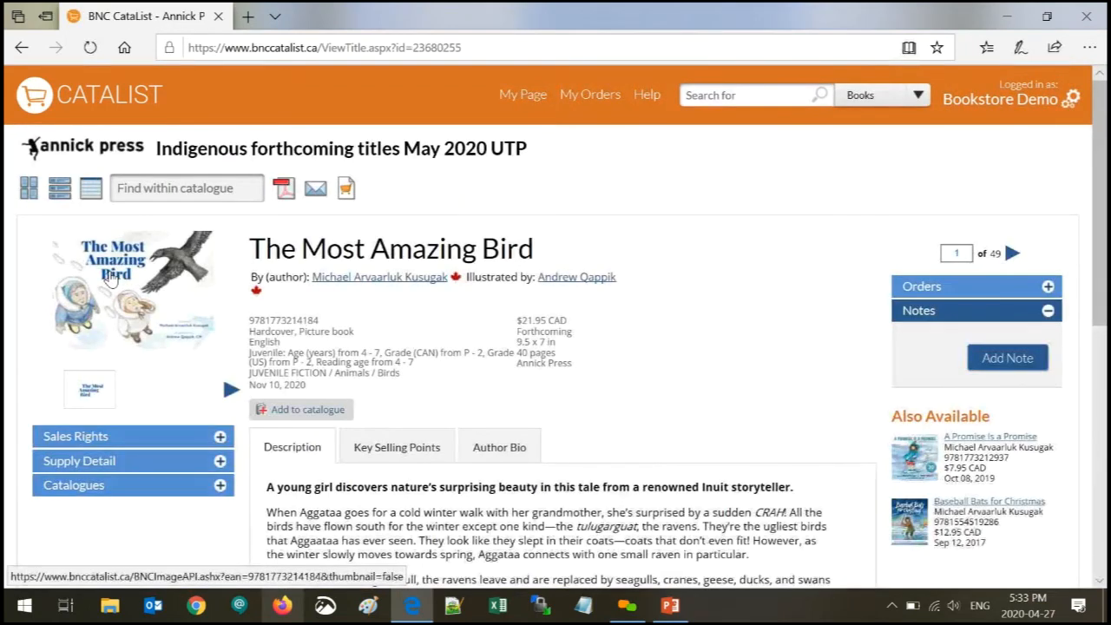
pyautogui.click(346, 187)
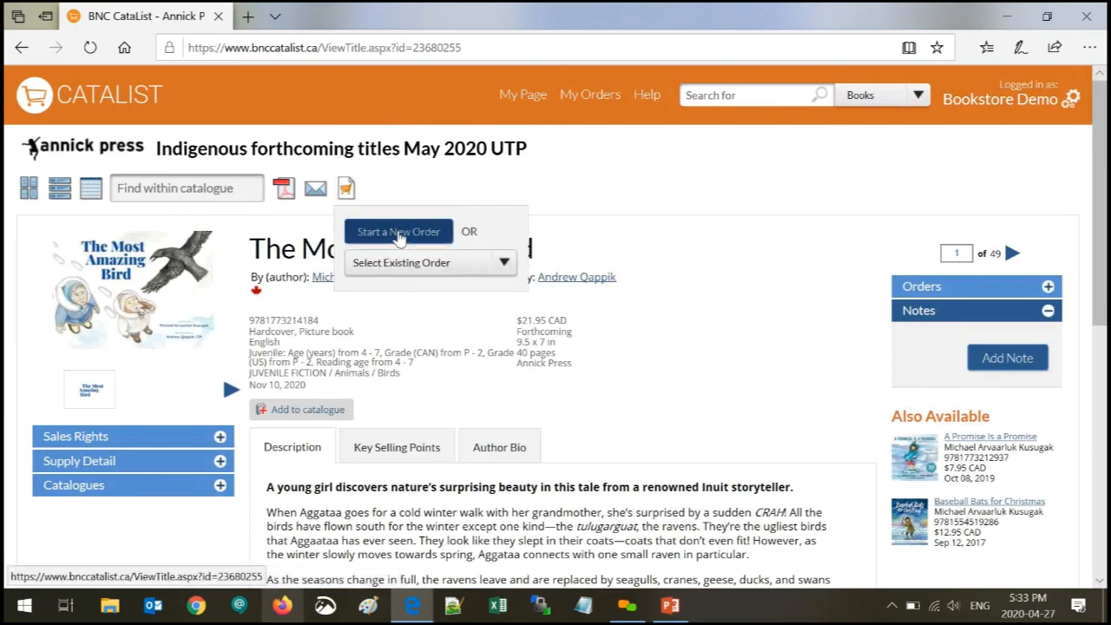
pyautogui.click(399, 233)
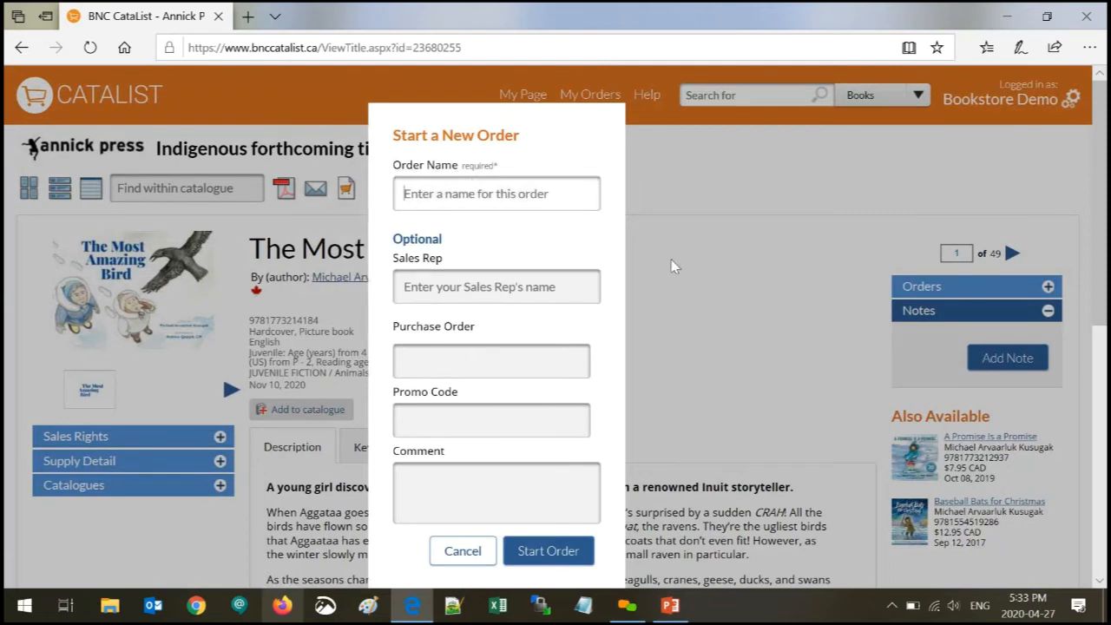
pyautogui.click(475, 553)
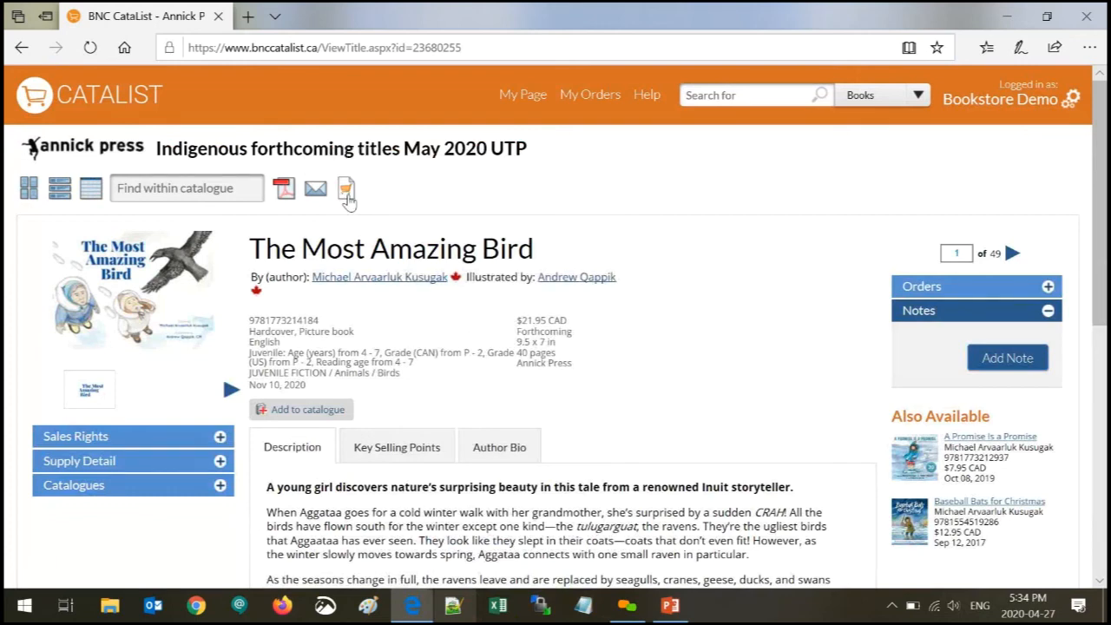
pyautogui.click(345, 191)
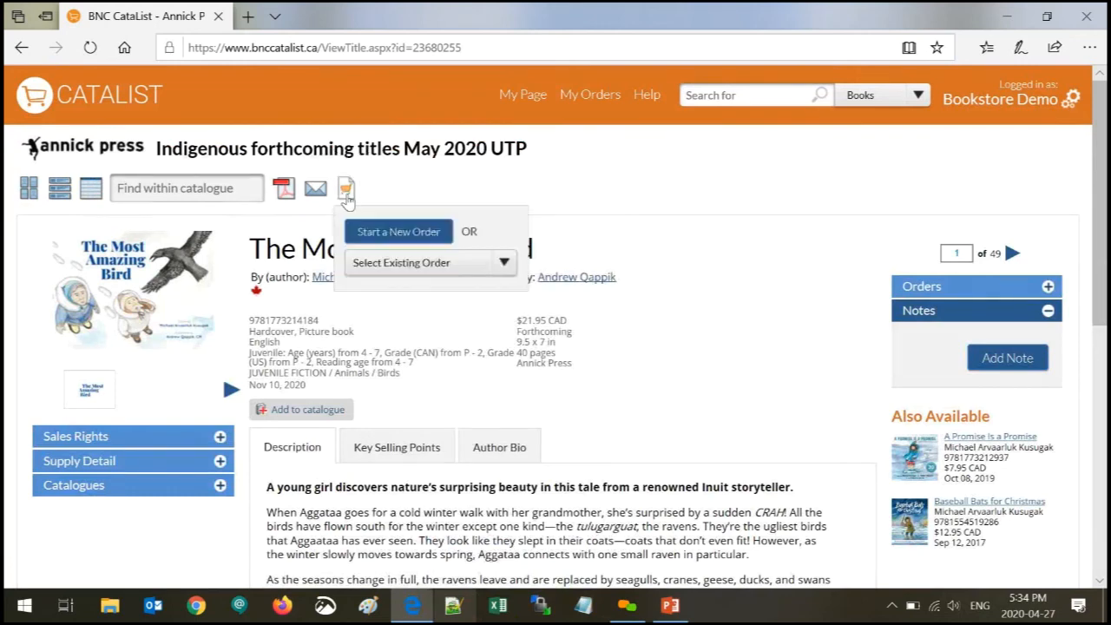
pyautogui.click(390, 233)
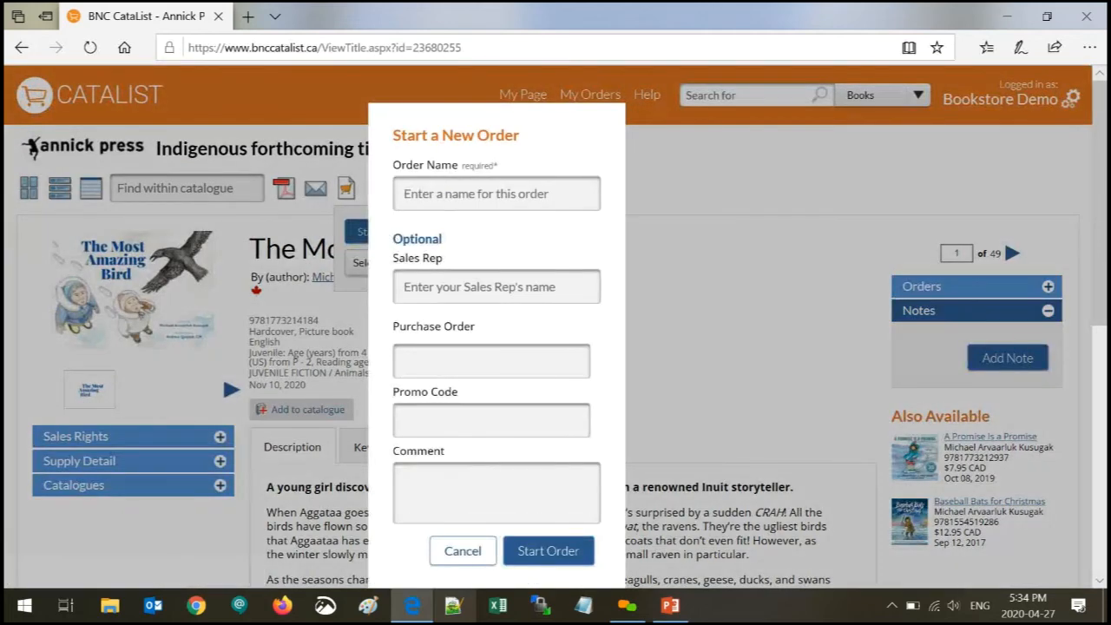
# - Name the order 'UTP Indigenous May2020'
pyautogui.write('UTP')
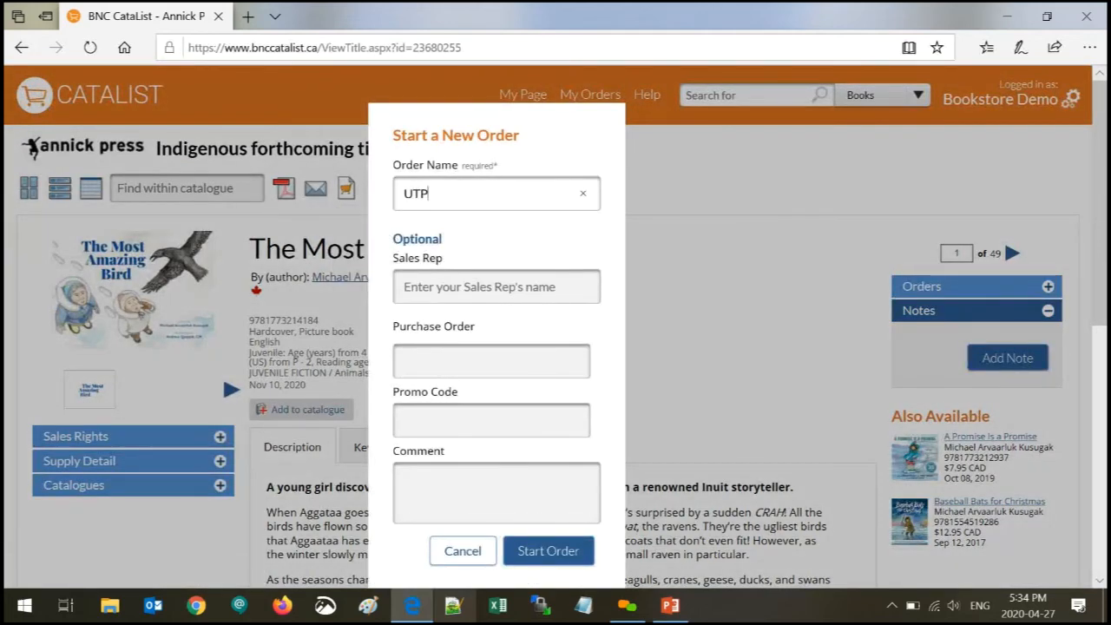
pyautogui.write(' Indigenous tit')
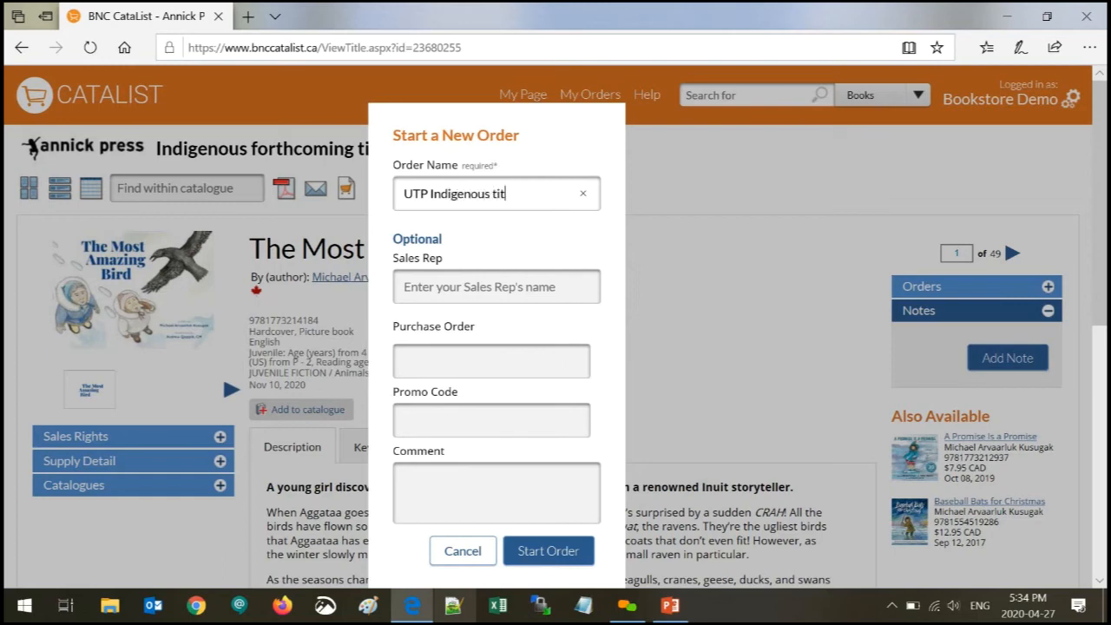
pyautogui.press('BackSpace')
pyautogui.press('BackSpace')
pyautogui.press('BackSpace')
pyautogui.press('BackSpace')
pyautogui.write('May2020')
# - Pick a suggested sales rep agency, then clear the Sales Rep field again
pyautogui.press('Tab')
pyautogui.write('saff')
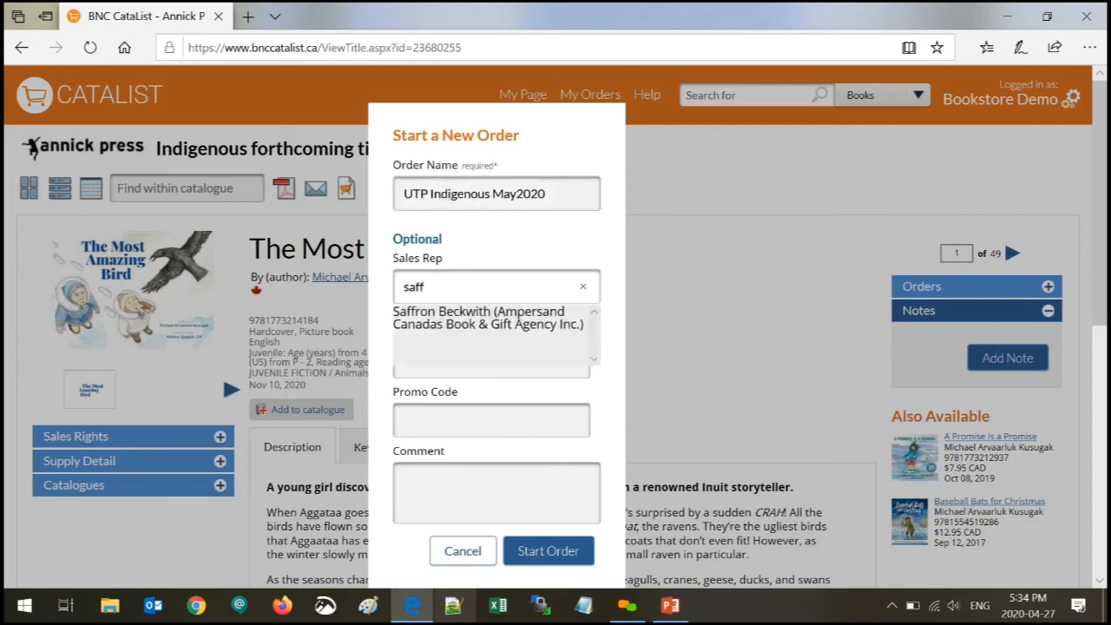
pyautogui.click(476, 317)
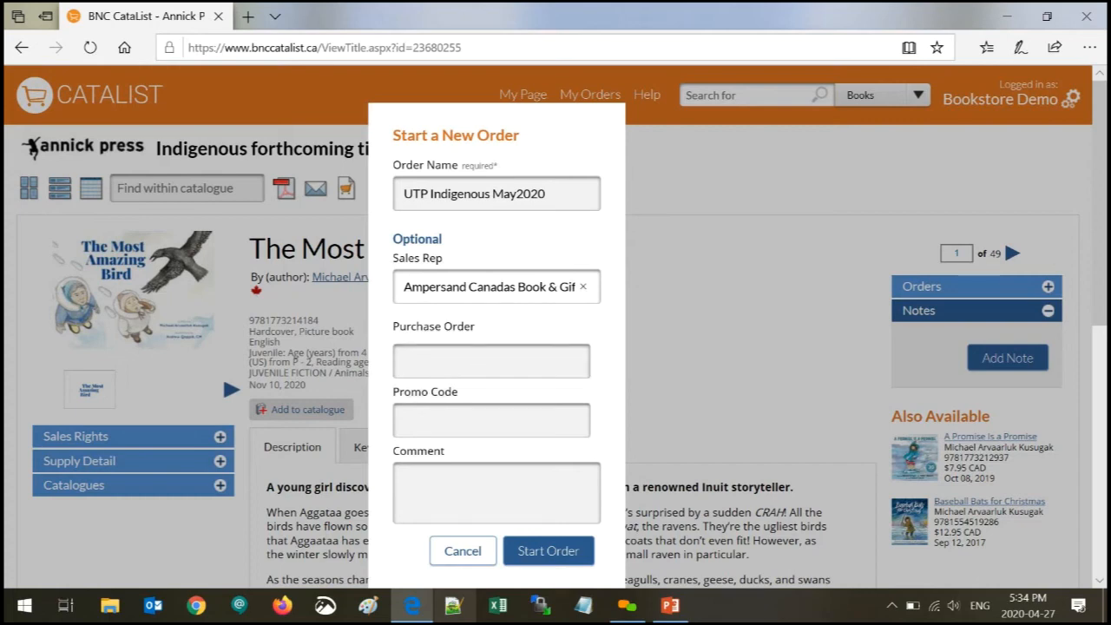
pyautogui.click(476, 361)
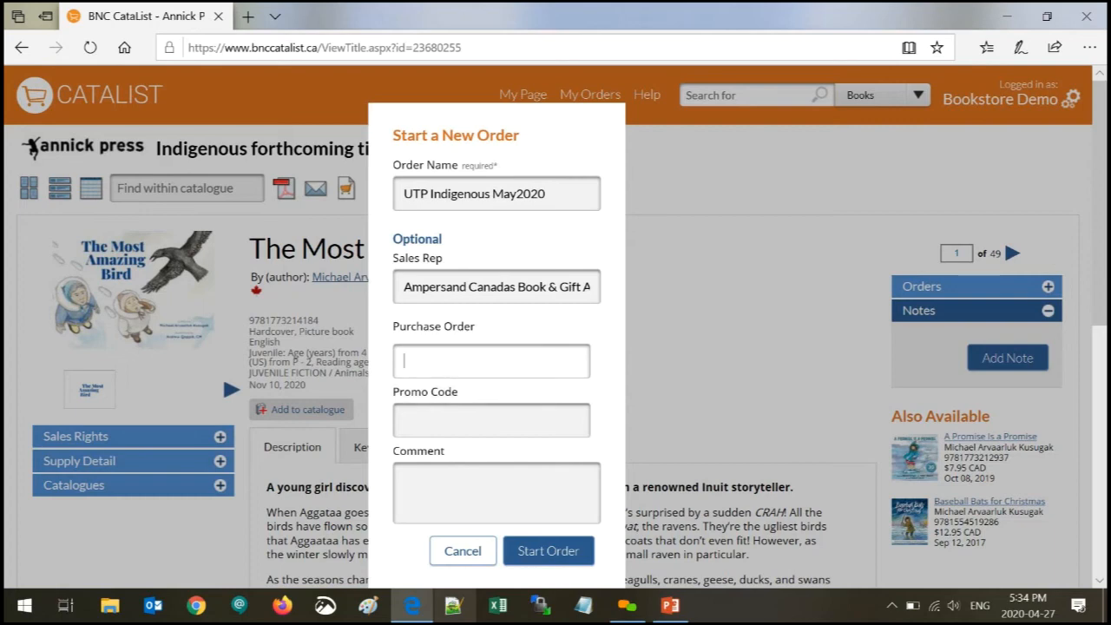
pyautogui.moveTo(401, 287); pyautogui.dragTo(674, 294)
pyautogui.press('BackSpace')
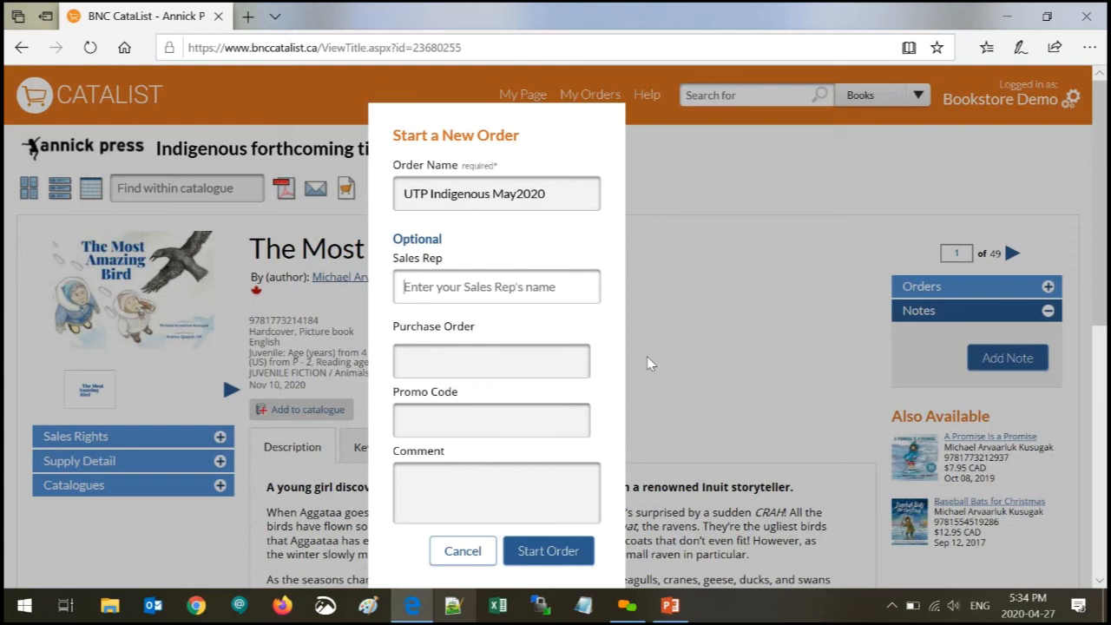
# - Enter purchase order MAY20FALL123 and create the order
pyautogui.press('Tab')
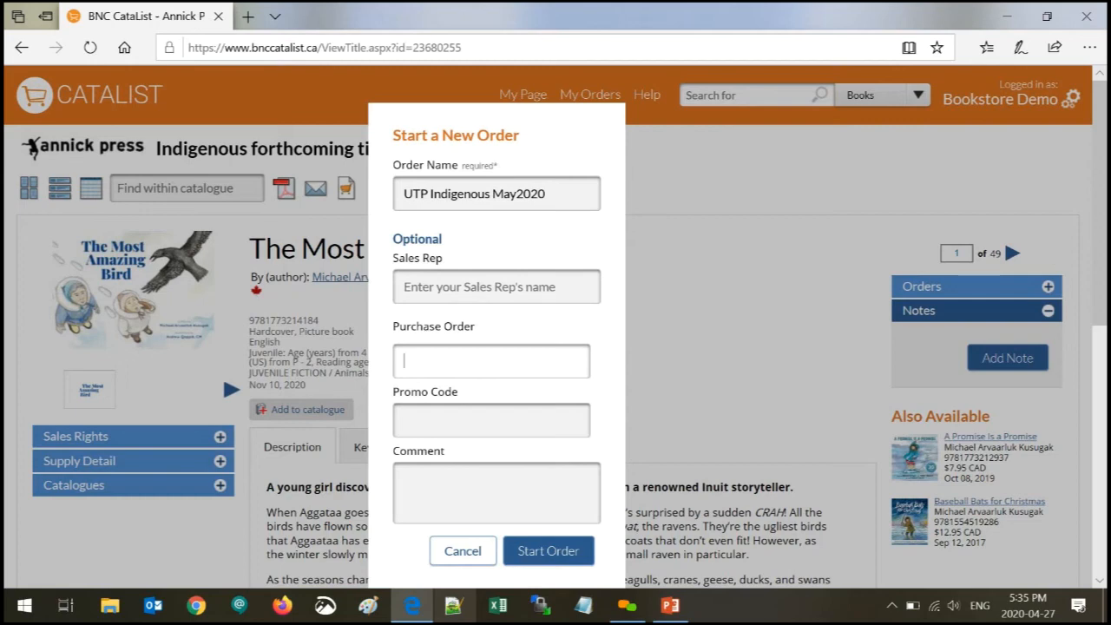
pyautogui.write('MAY20FALL')
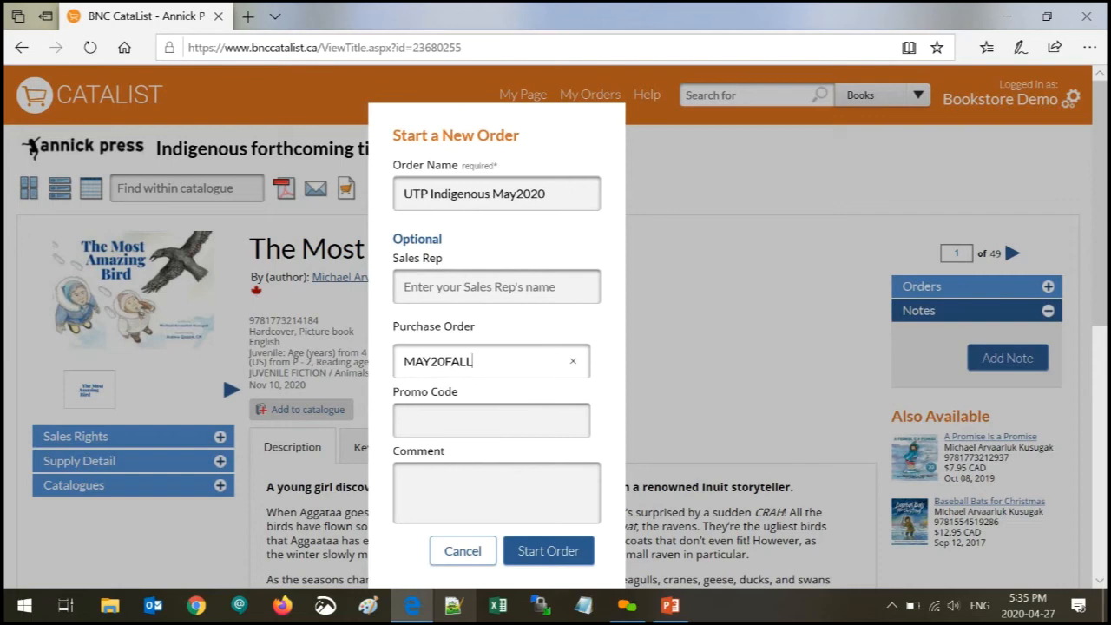
pyautogui.write('123')
pyautogui.click(492, 420)
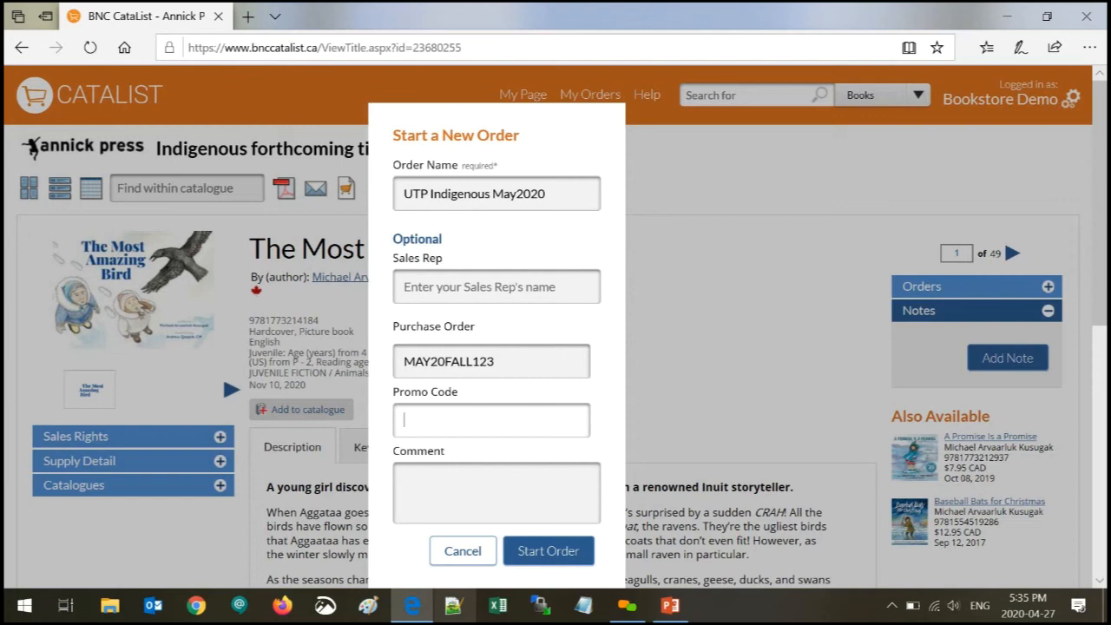
pyautogui.click(508, 488)
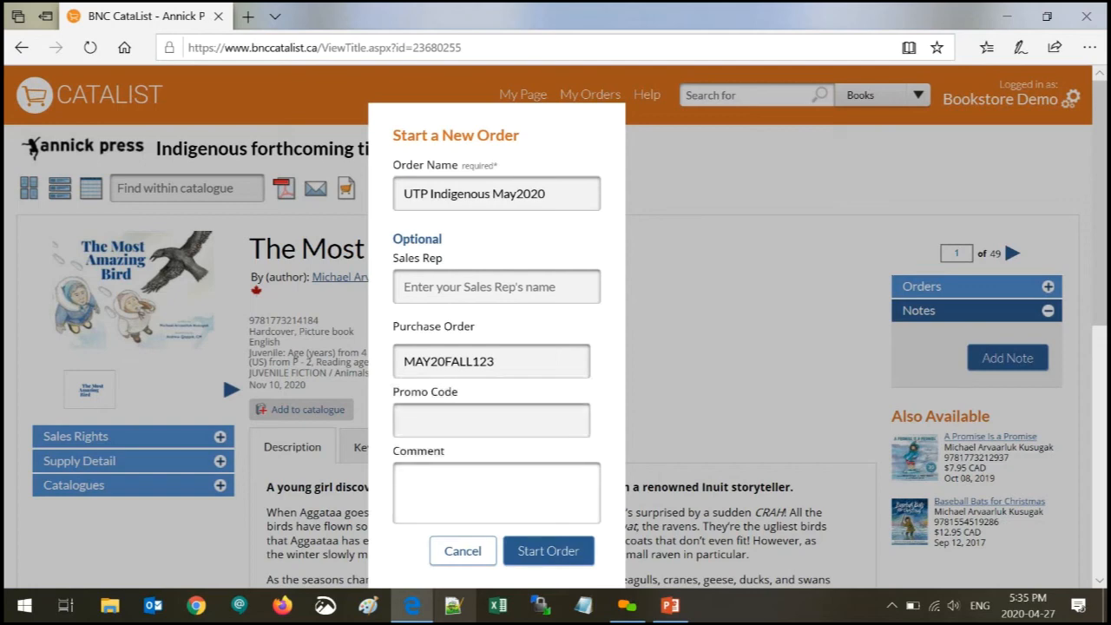
pyautogui.click(560, 551)
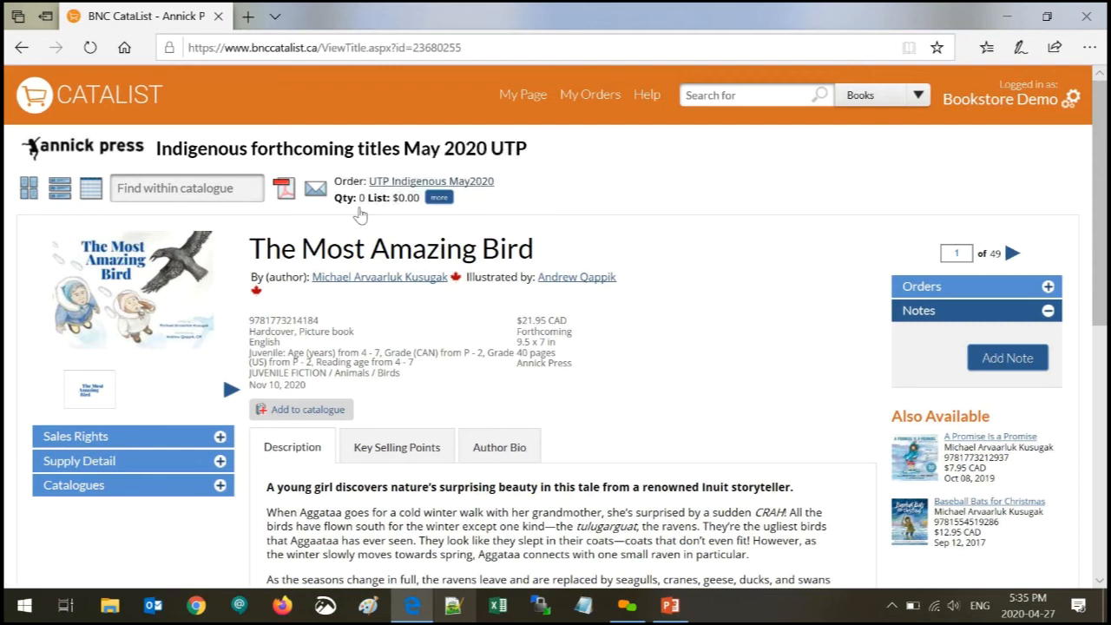
# - Confirm the order totals are still zero and show The Most Amazing Bird's quantity fields
pyautogui.click(438, 198)
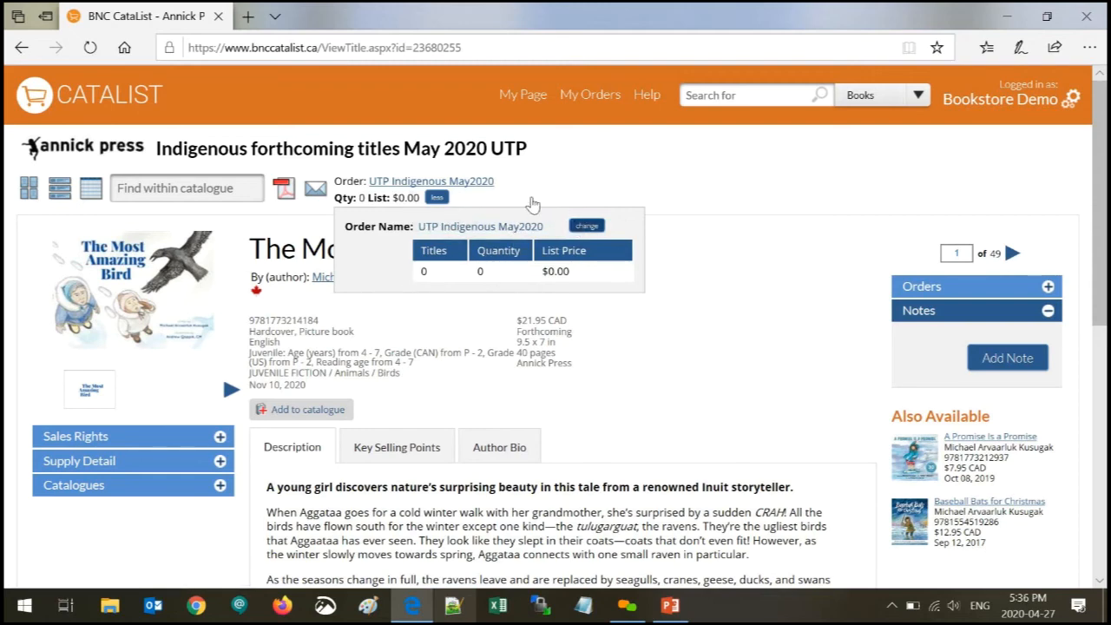
pyautogui.click(984, 293)
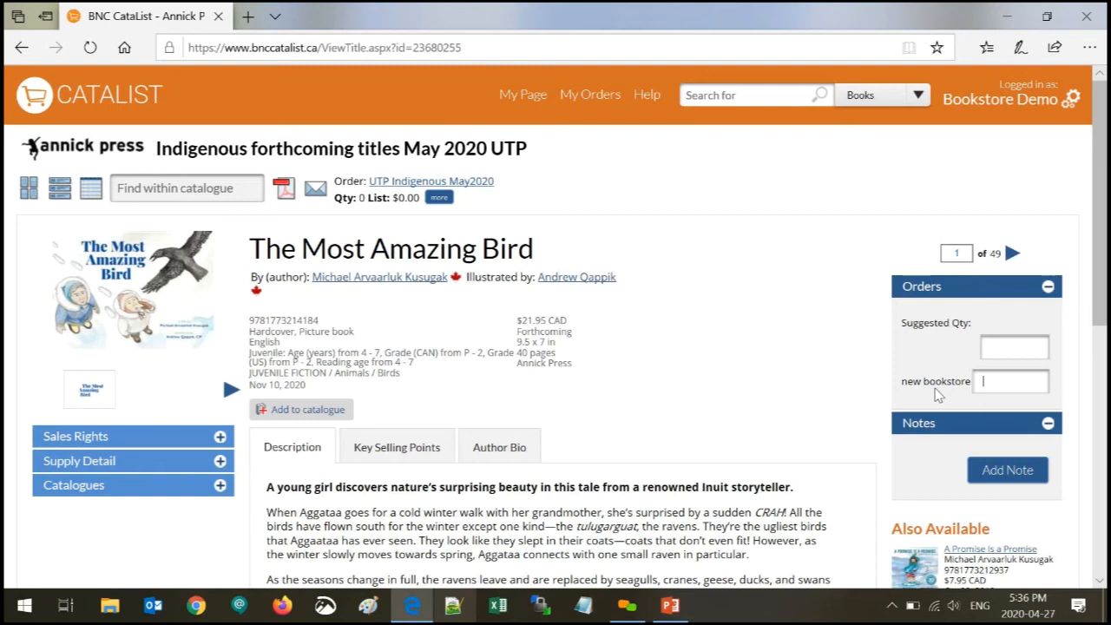
# - Order 2 of The Most Amazing Bird and 2 hardcover Four Faces of the Moon, then switch to list view
pyautogui.write('2')
pyautogui.click(1013, 253)
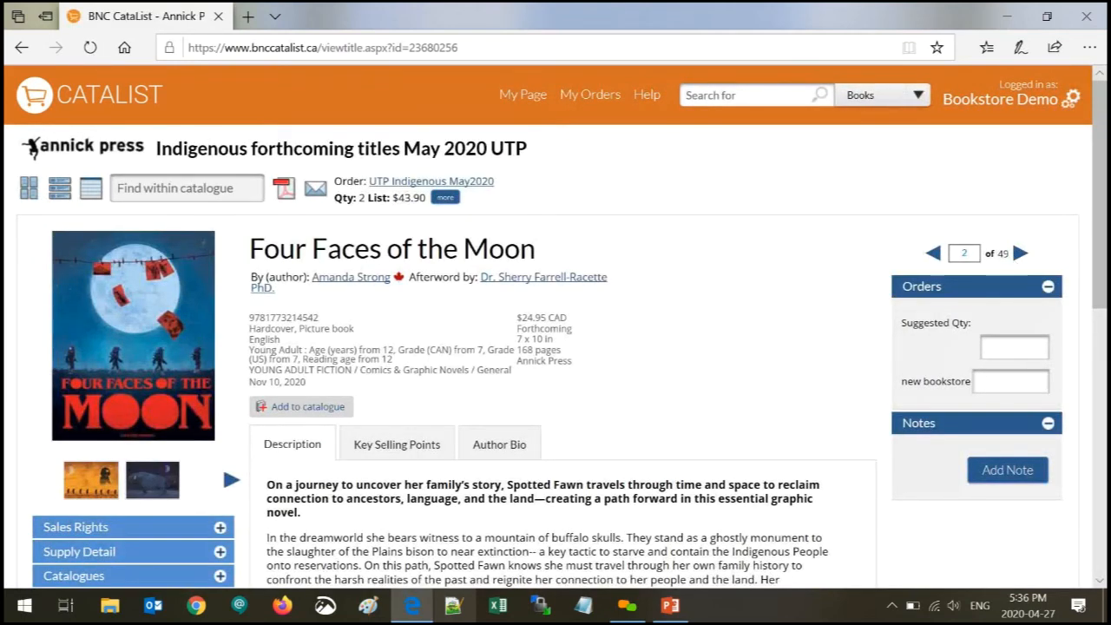
pyautogui.write('2')
pyautogui.click(1021, 255)
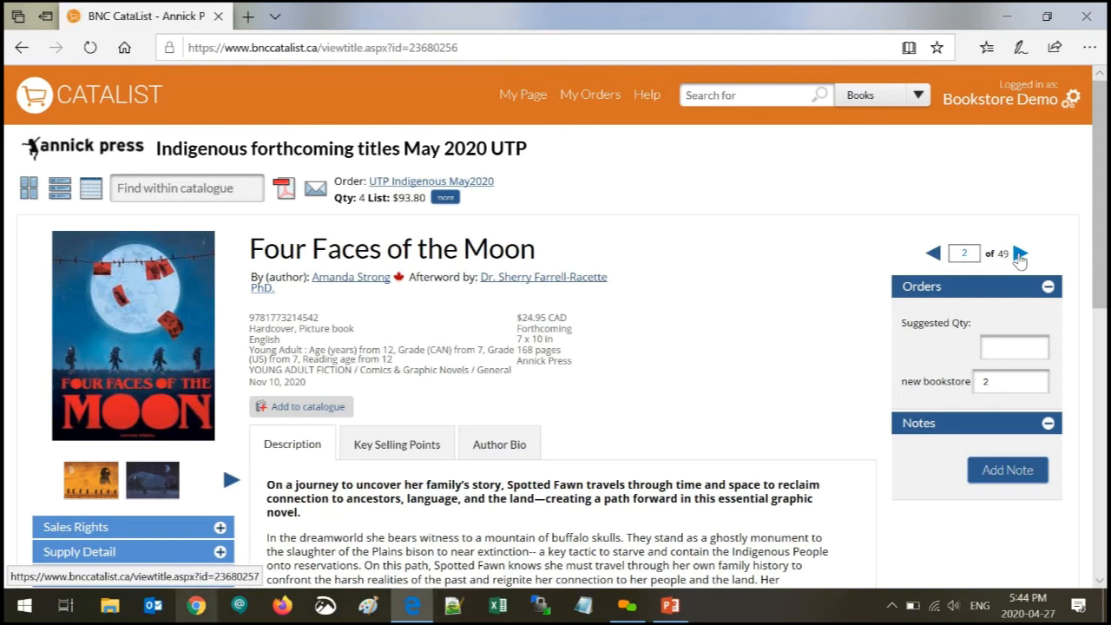
pyautogui.click(1020, 254)
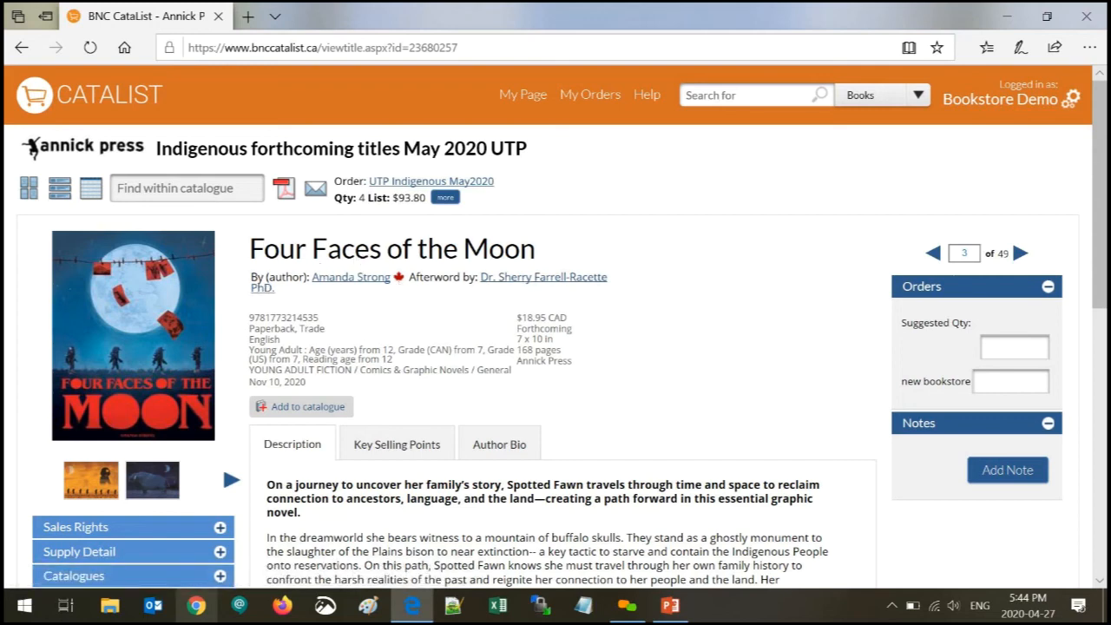
pyautogui.click(55, 199)
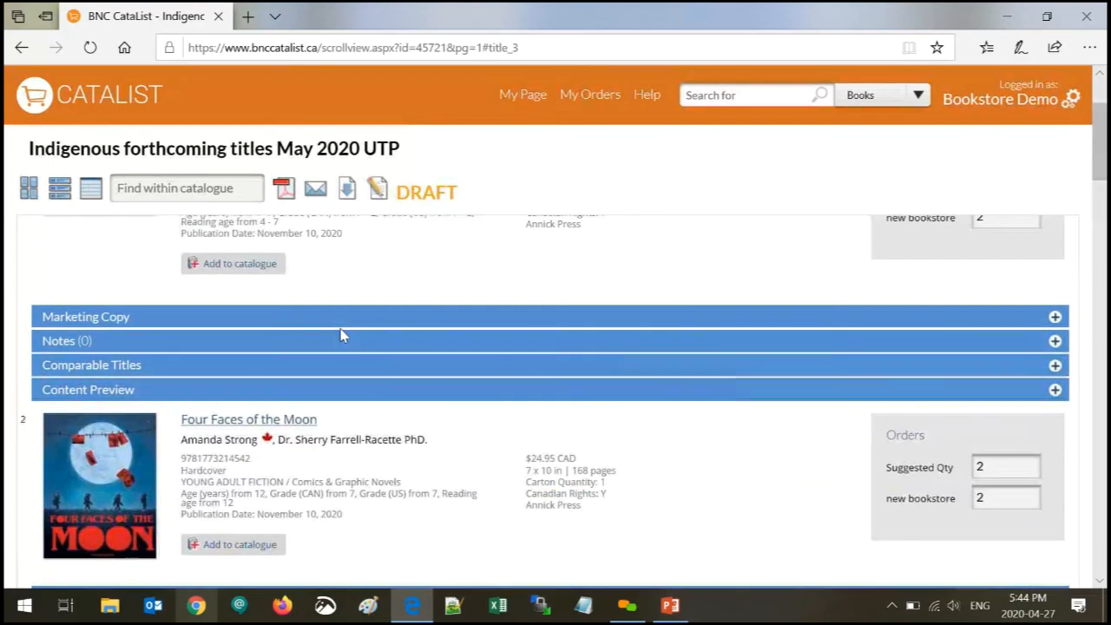
# - Enter quantity 2 for the paperback Four Faces of the Moon
pyautogui.scroll(2, 344, 336)
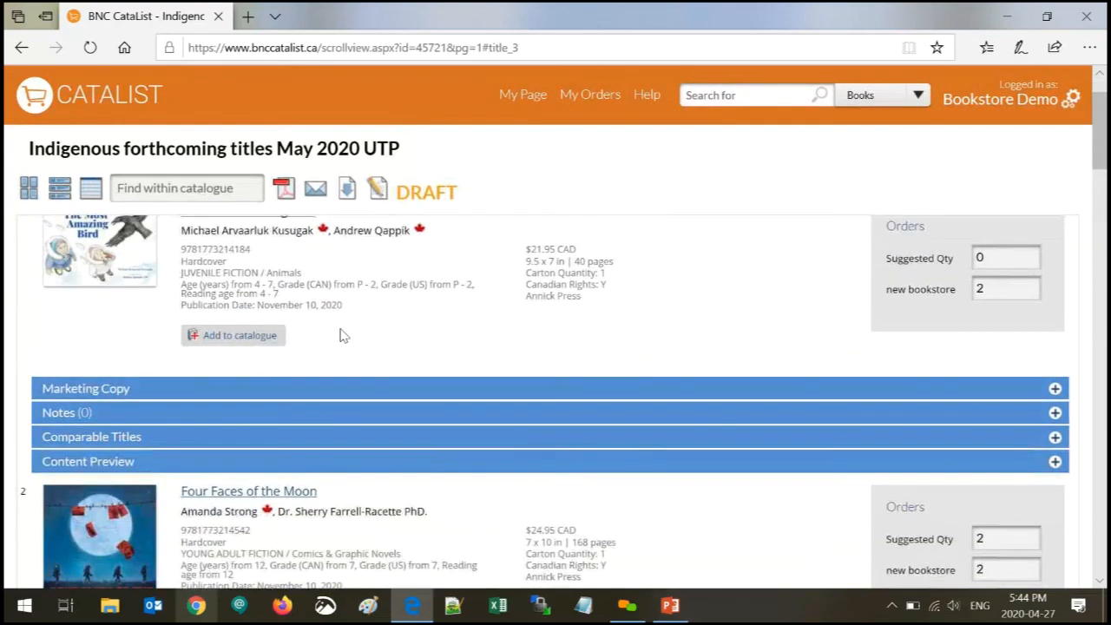
pyautogui.scroll(-3, 341, 336)
pyautogui.scroll(-2, 342, 337)
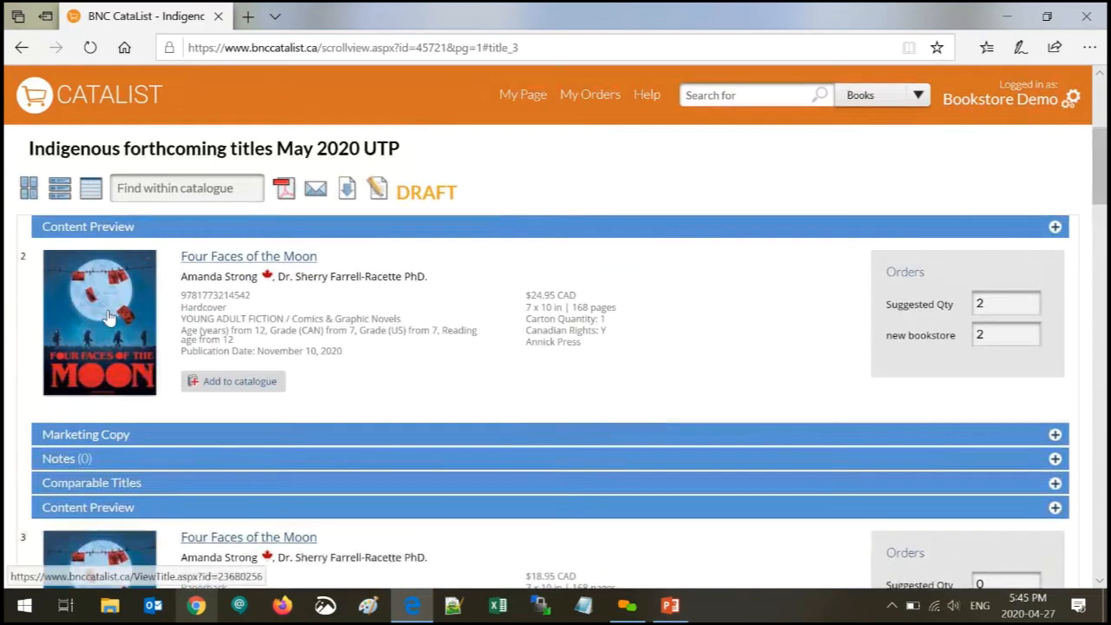
pyautogui.moveTo(228, 309); pyautogui.dragTo(179, 309)
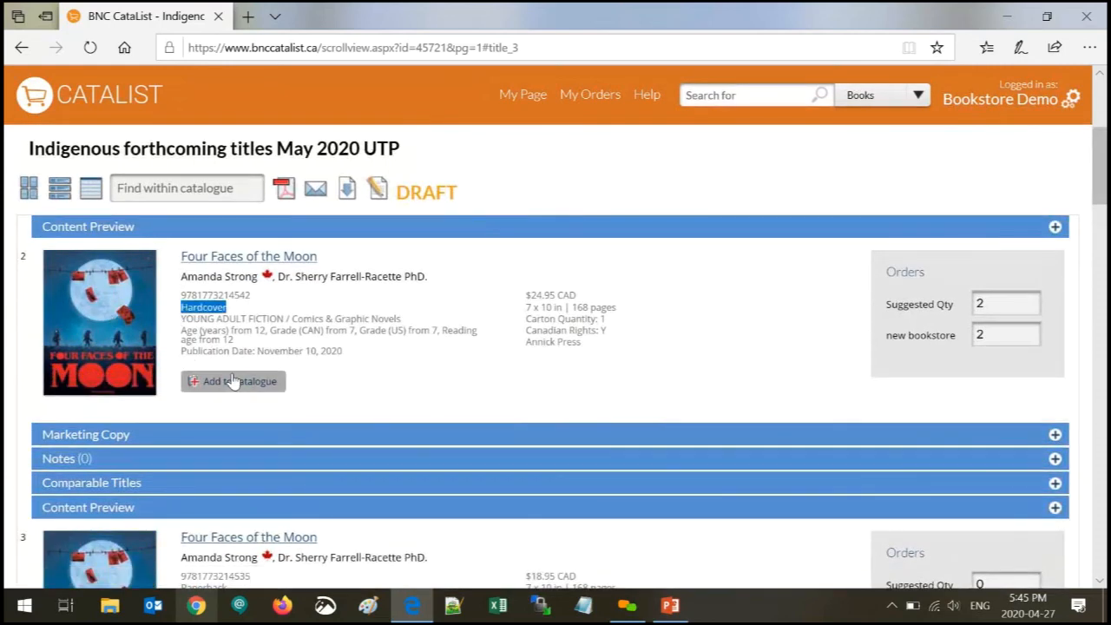
pyautogui.scroll(-3, 233, 380)
pyautogui.moveTo(235, 421); pyautogui.dragTo(177, 428)
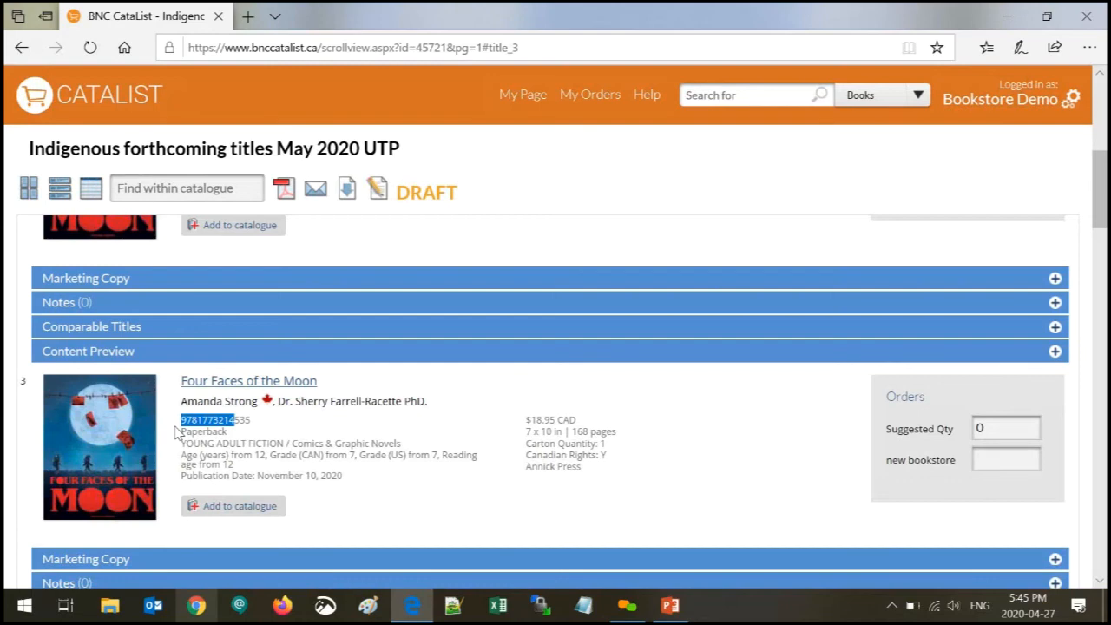
pyautogui.click(194, 434)
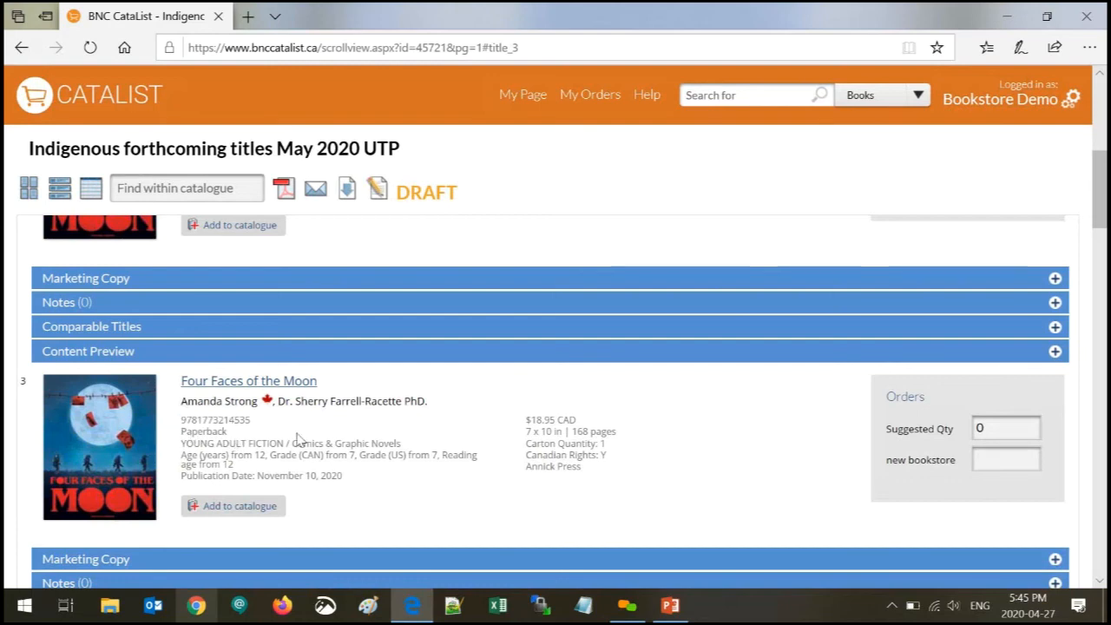
pyautogui.click(994, 460)
pyautogui.write('2')
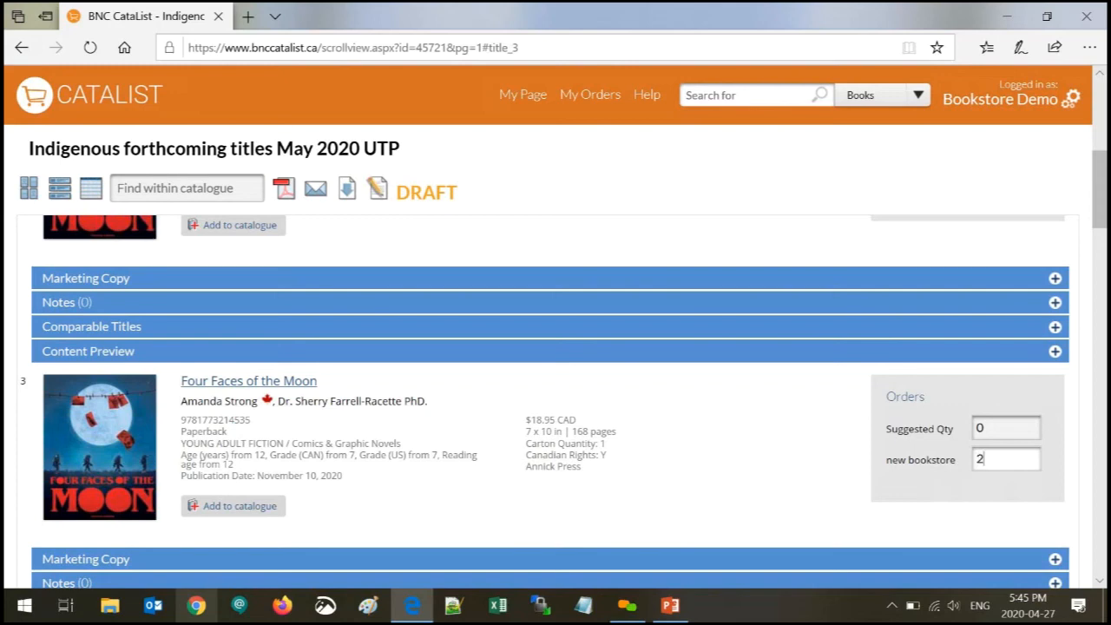
pyautogui.click(773, 481)
# - Change the hardcover Four Faces of the Moon quantity from 2 to 0
pyautogui.scroll(1, 773, 481)
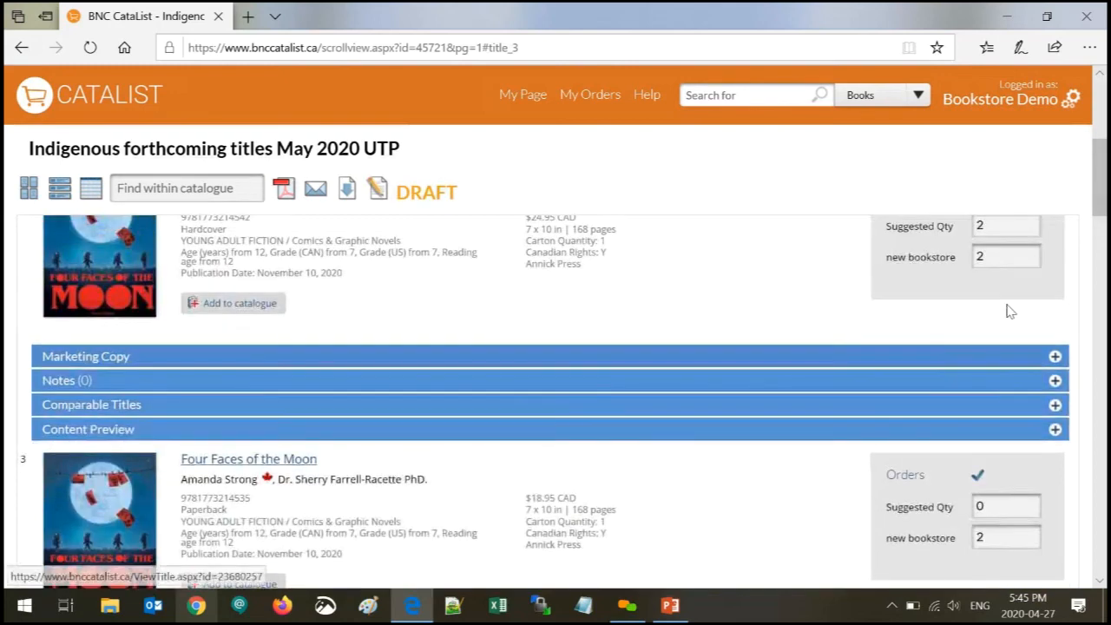
pyautogui.click(1000, 256)
pyautogui.press('BackSpace')
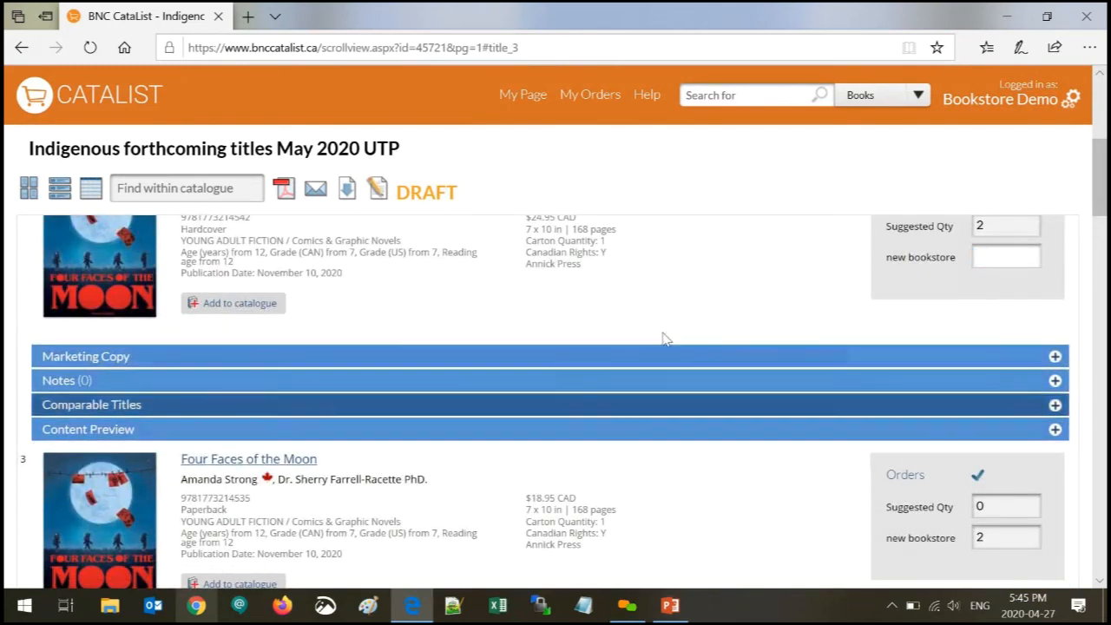
pyautogui.write('0')
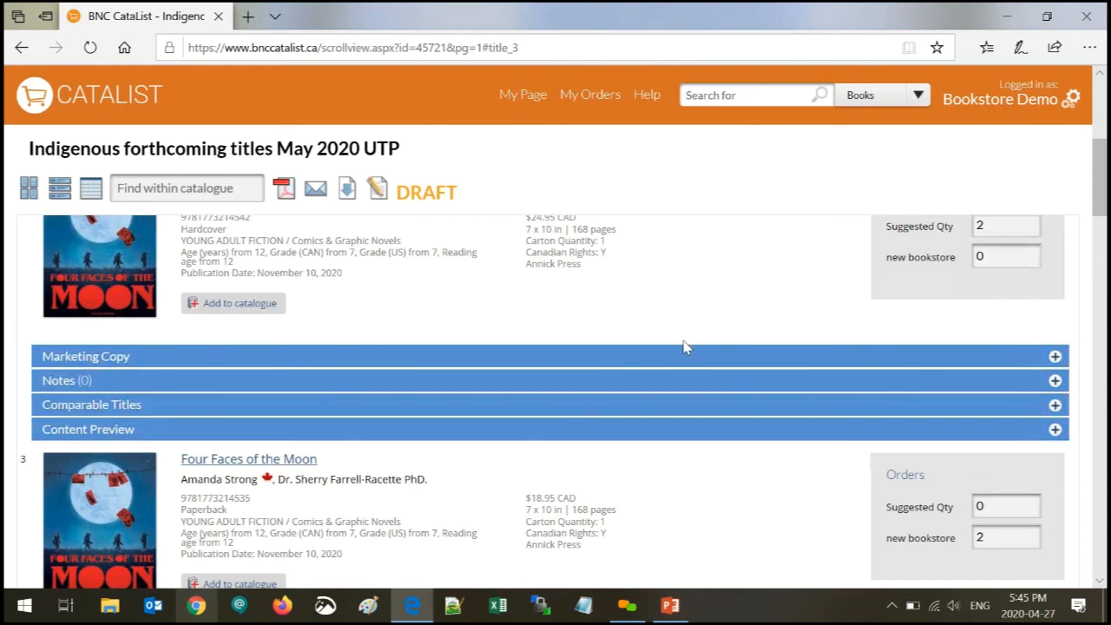
# - Order 2 Swift Fox All Along and check My Orders shows $125.70 list total
pyautogui.scroll(-3, 1105, 195)
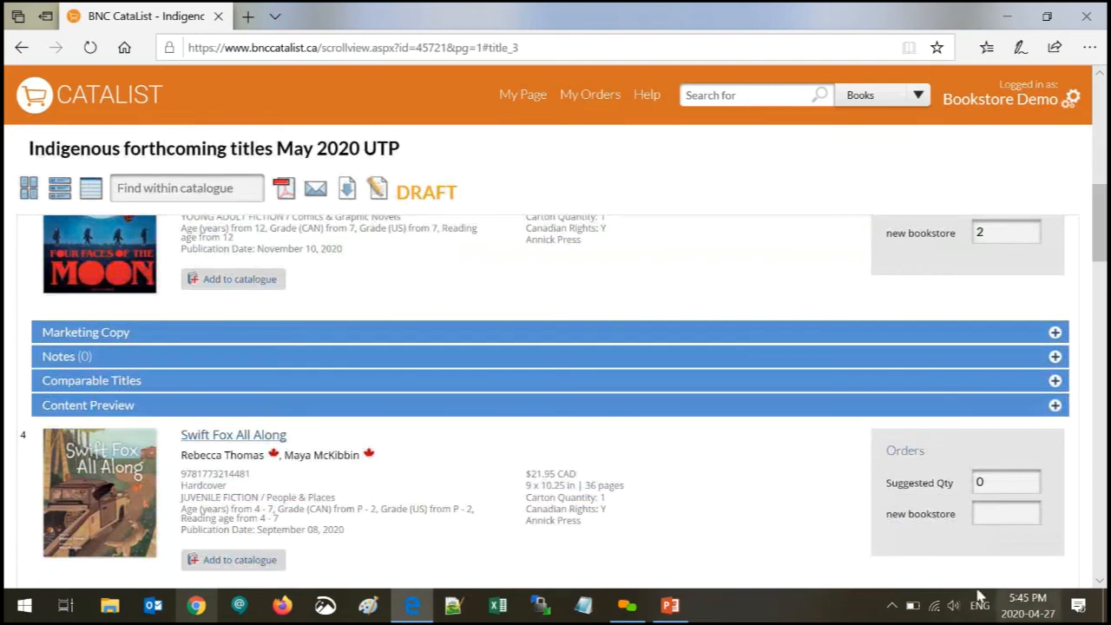
pyautogui.click(990, 513)
pyautogui.write('2')
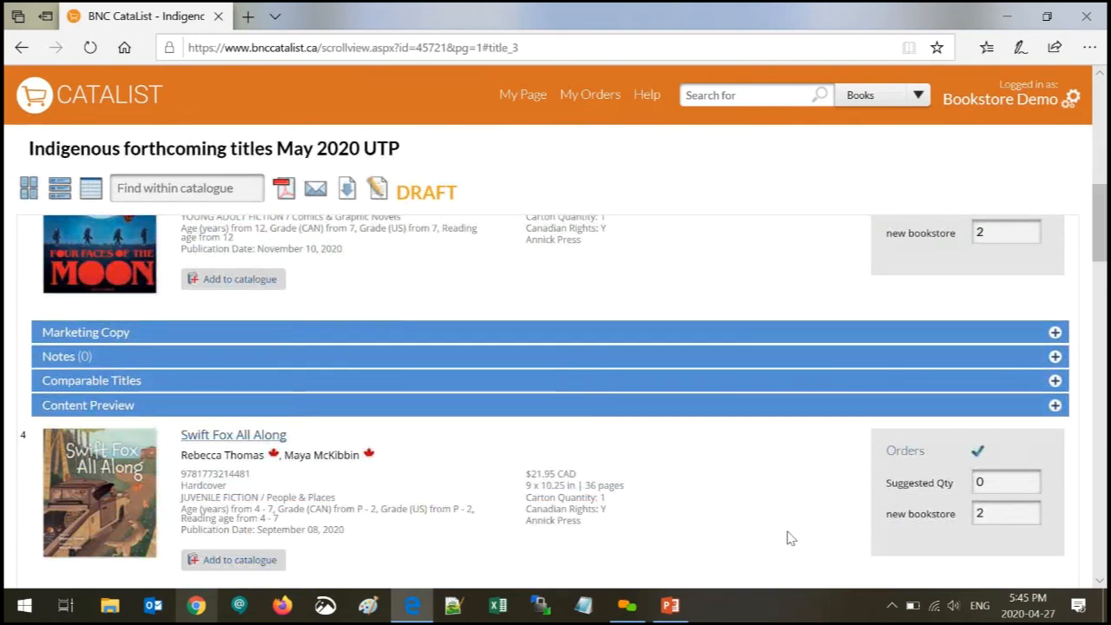
pyautogui.click(605, 99)
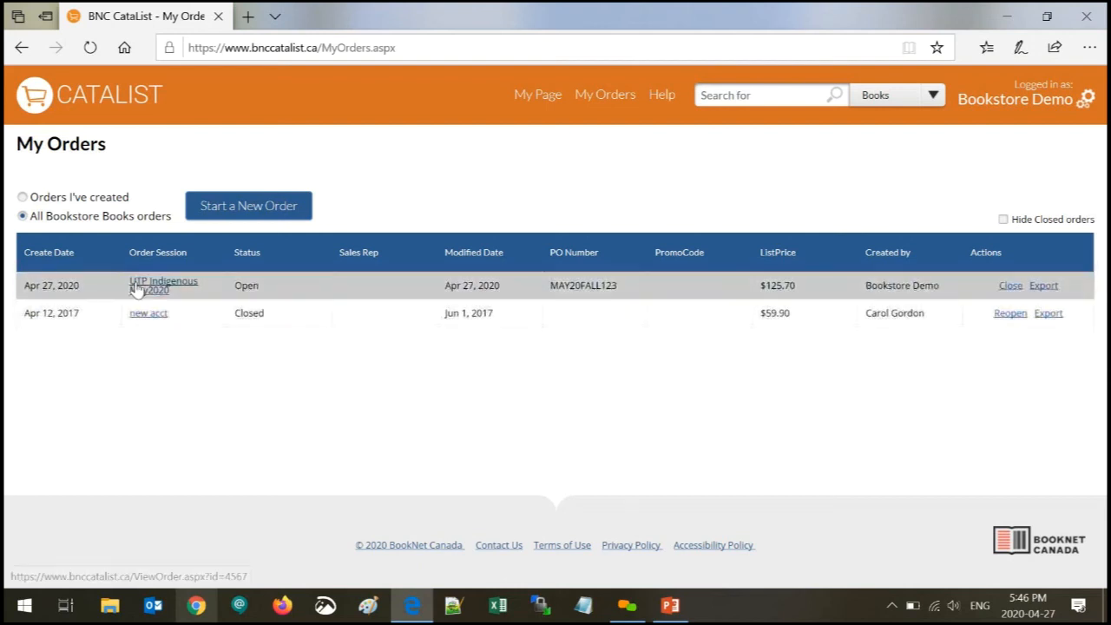
# - In the UTP Indigenous May2020 order, change Four Faces of the Moon's quantity from 2 to 1
pyautogui.click(151, 289)
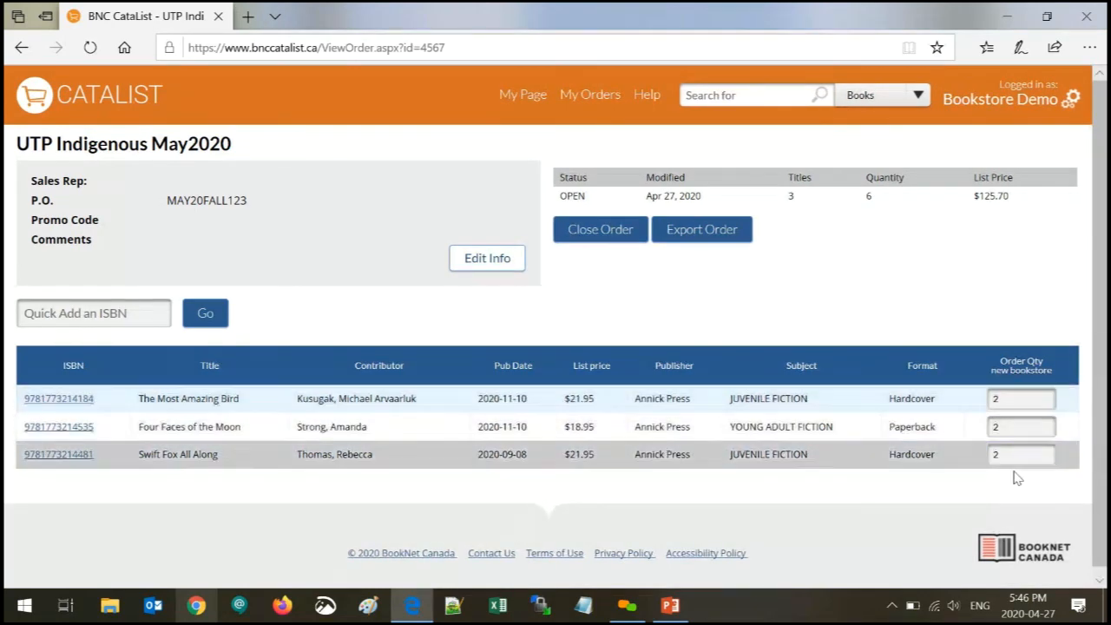
pyautogui.doubleClick(1003, 435)
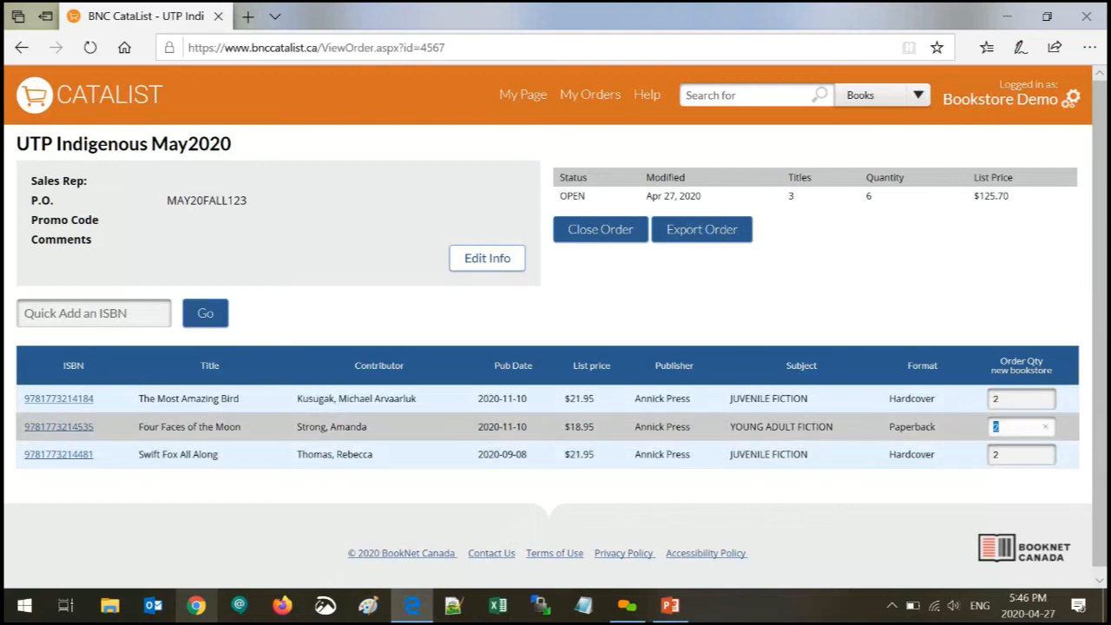
pyautogui.write('1')
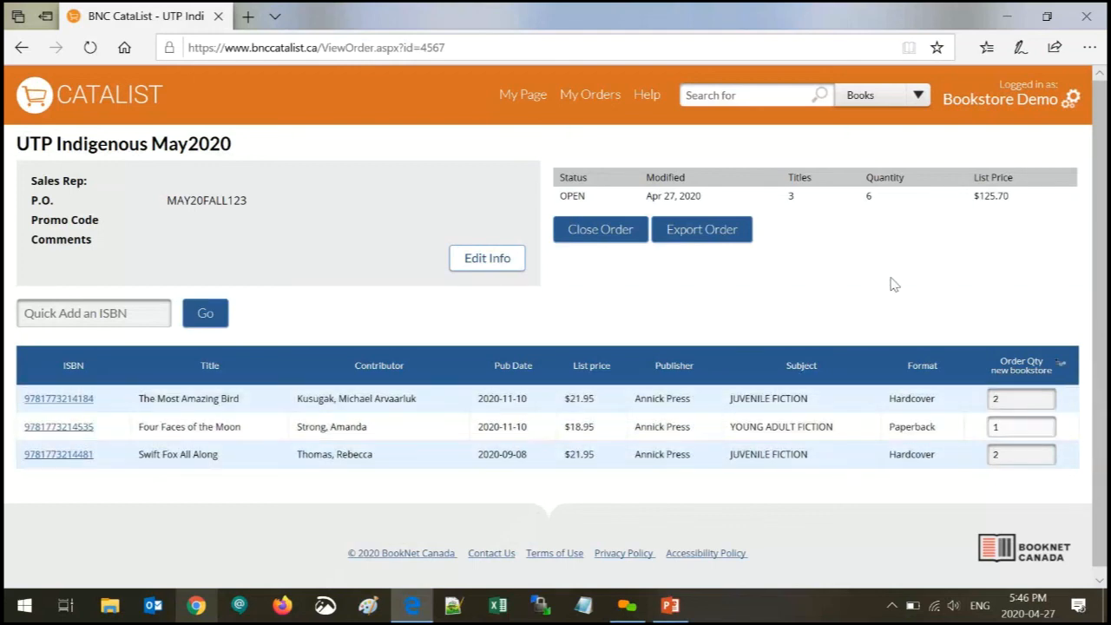
pyautogui.click(895, 285)
pyautogui.click(41, 456)
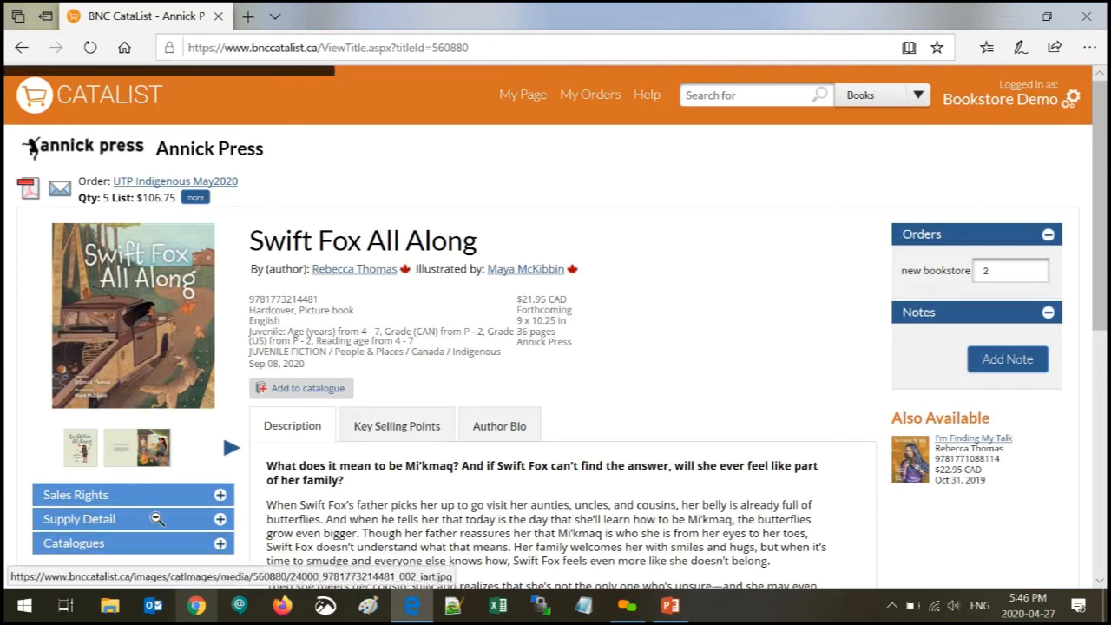
pyautogui.click(144, 459)
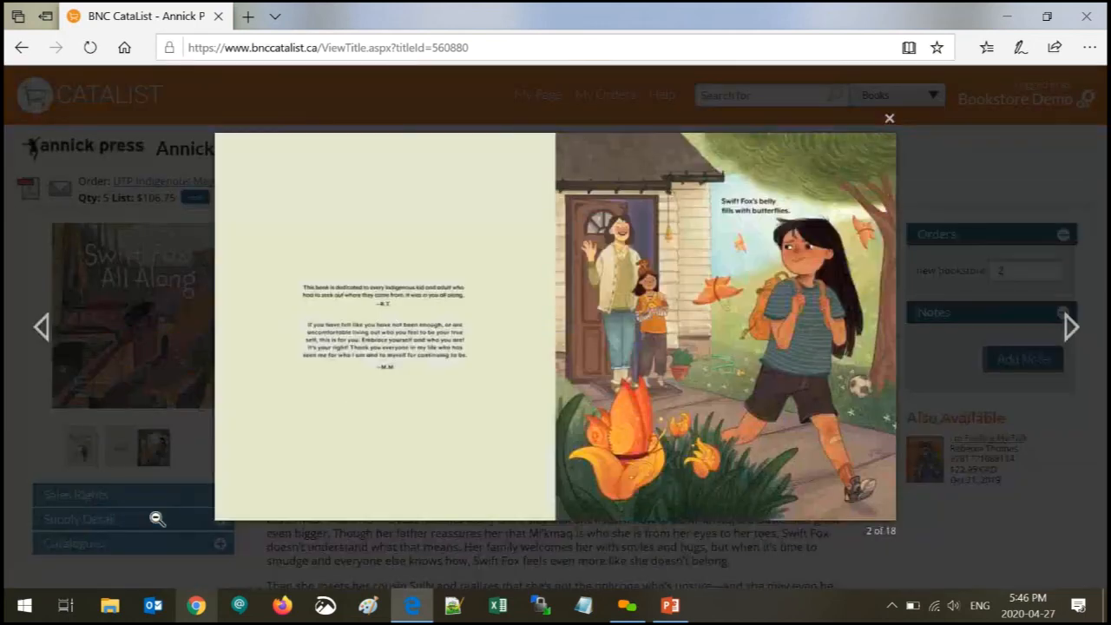
pyautogui.click(889, 119)
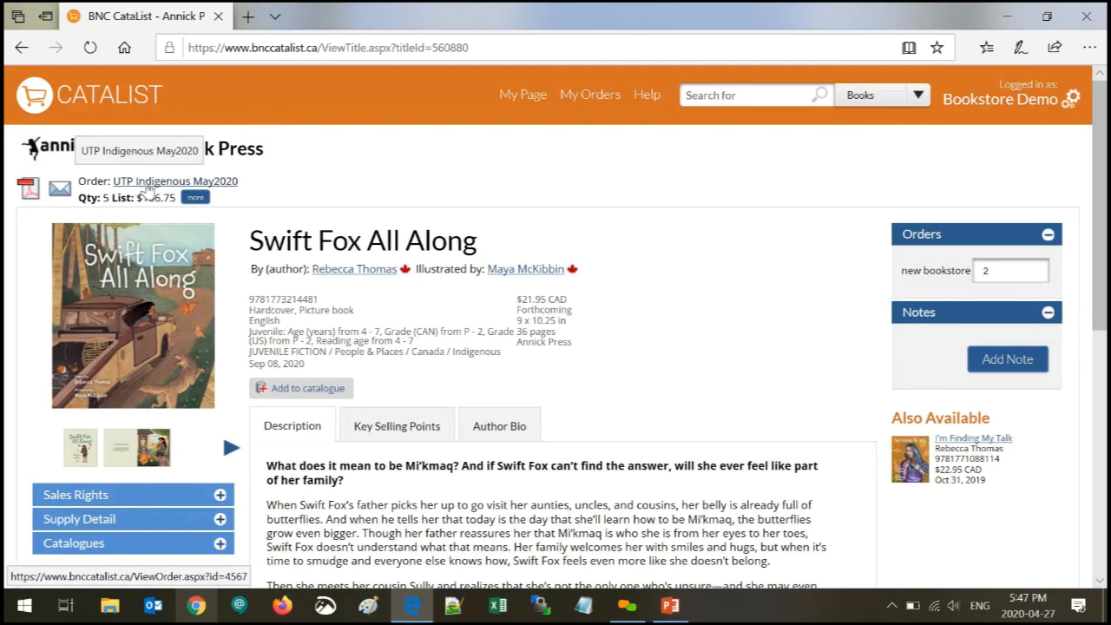
pyautogui.click(148, 188)
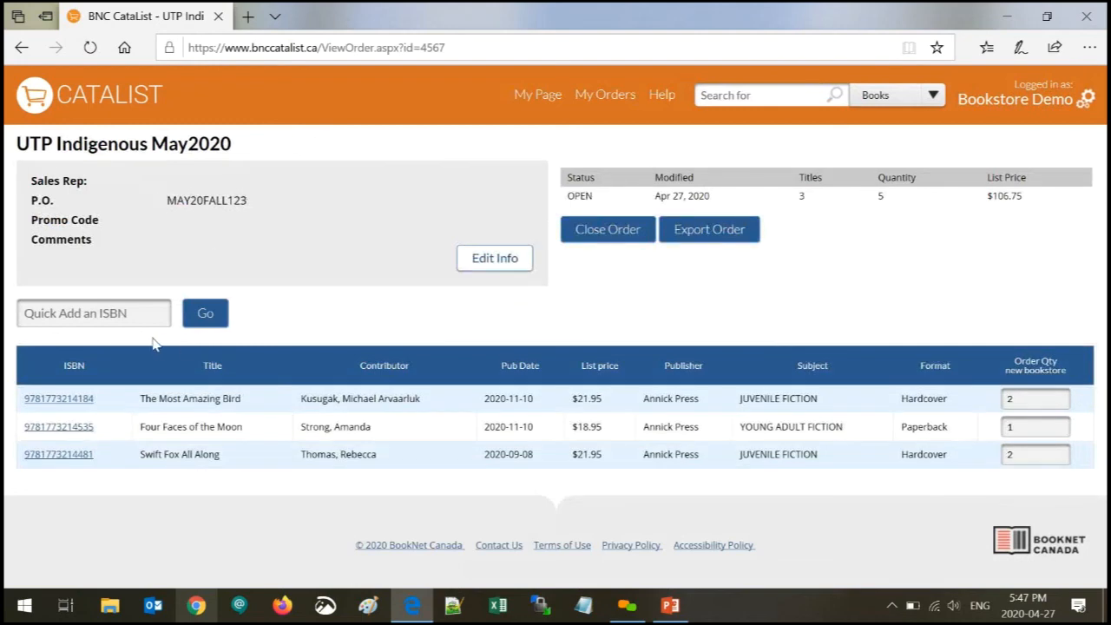
# - Export the order in Excel format and open the downloaded UTP_Indigenous_May2020_20200427 spreadsheet
pyautogui.click(118, 315)
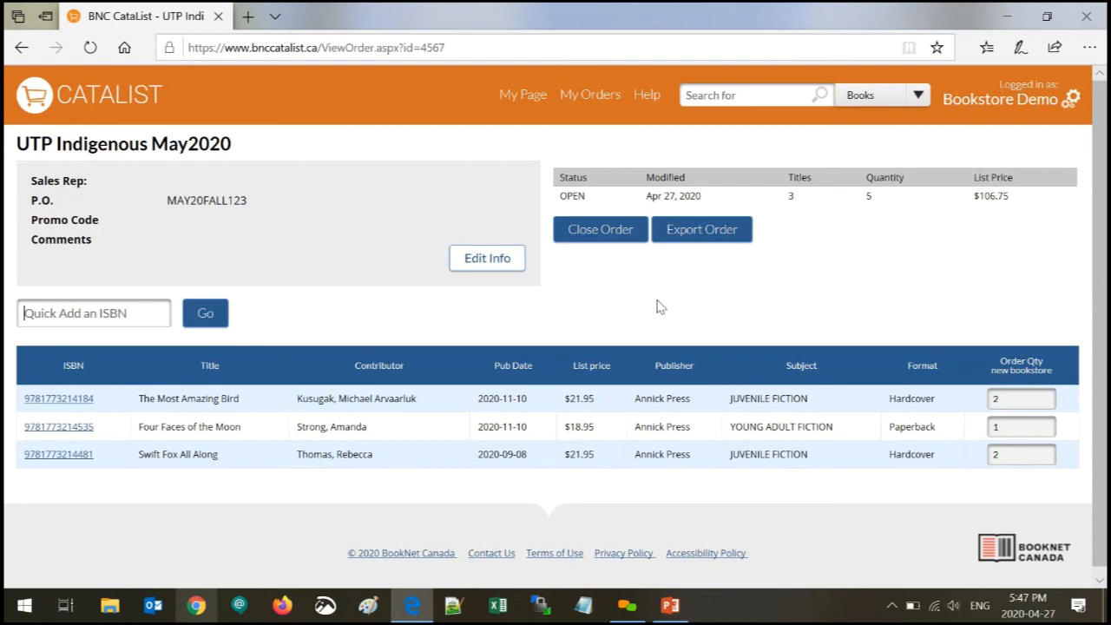
pyautogui.click(726, 237)
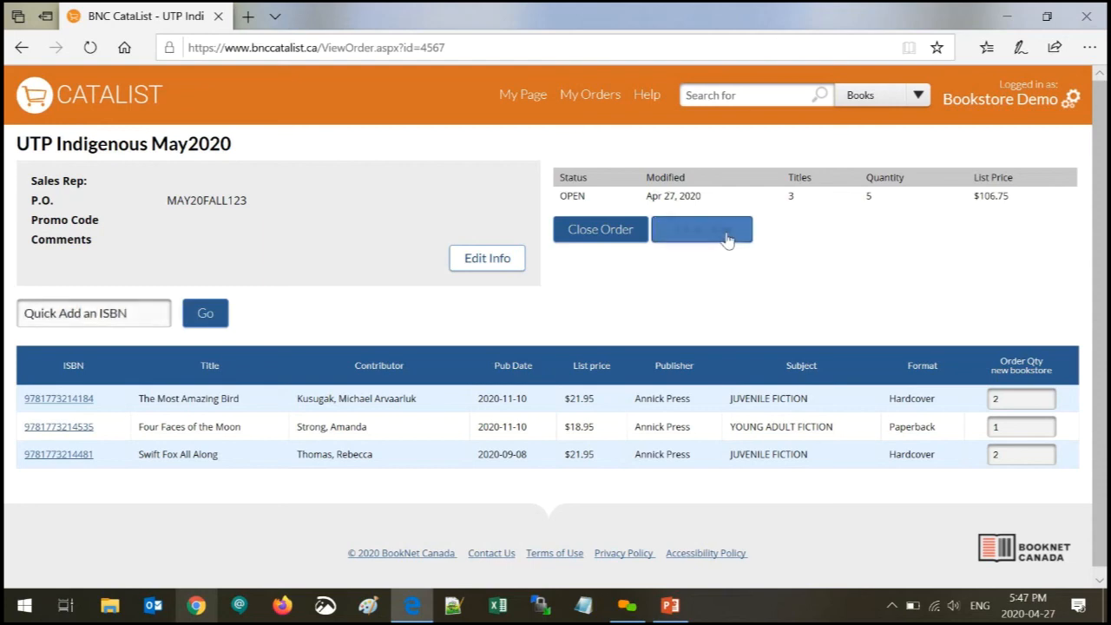
pyautogui.click(683, 267)
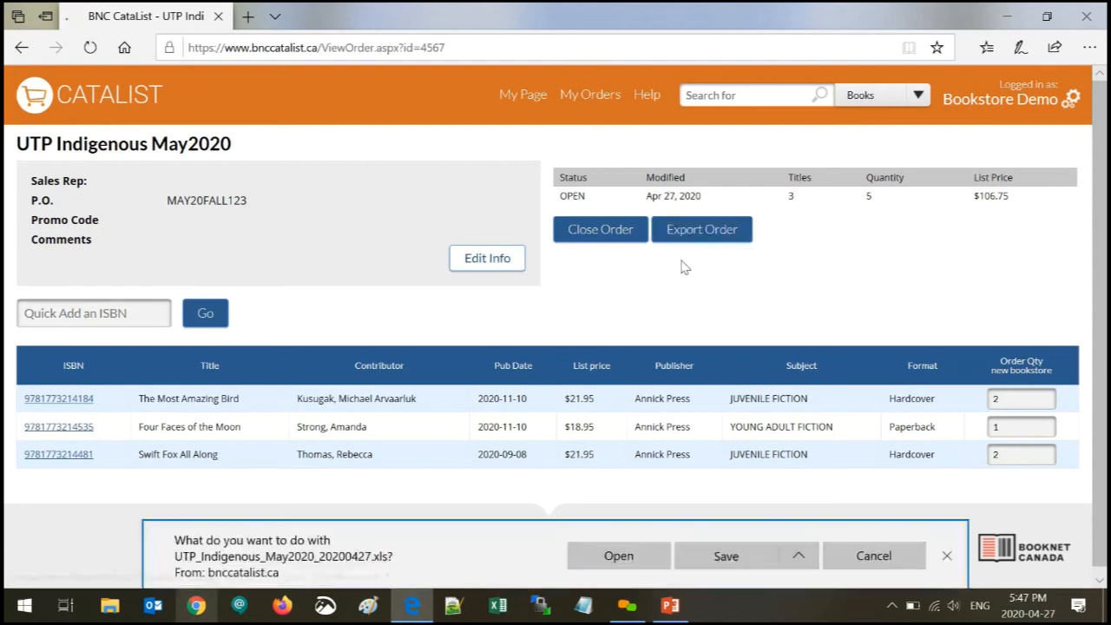
pyautogui.click(618, 557)
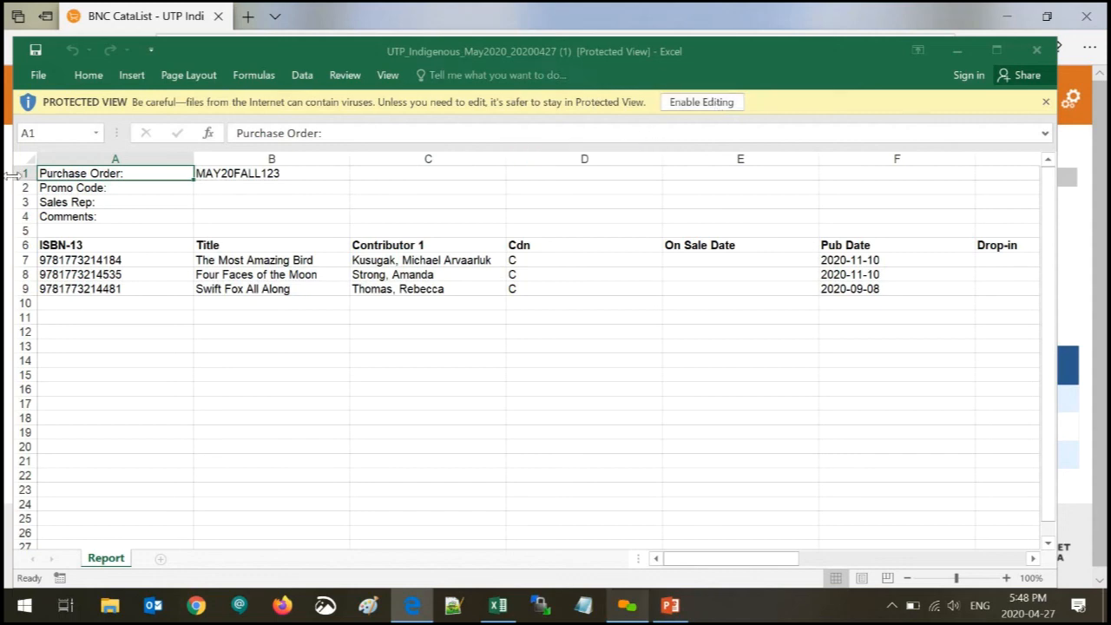
# - Check the Report sheet's PO MAY20FALL123 and its empty sales rep and comments, then minimize Excel
pyautogui.click(247, 171)
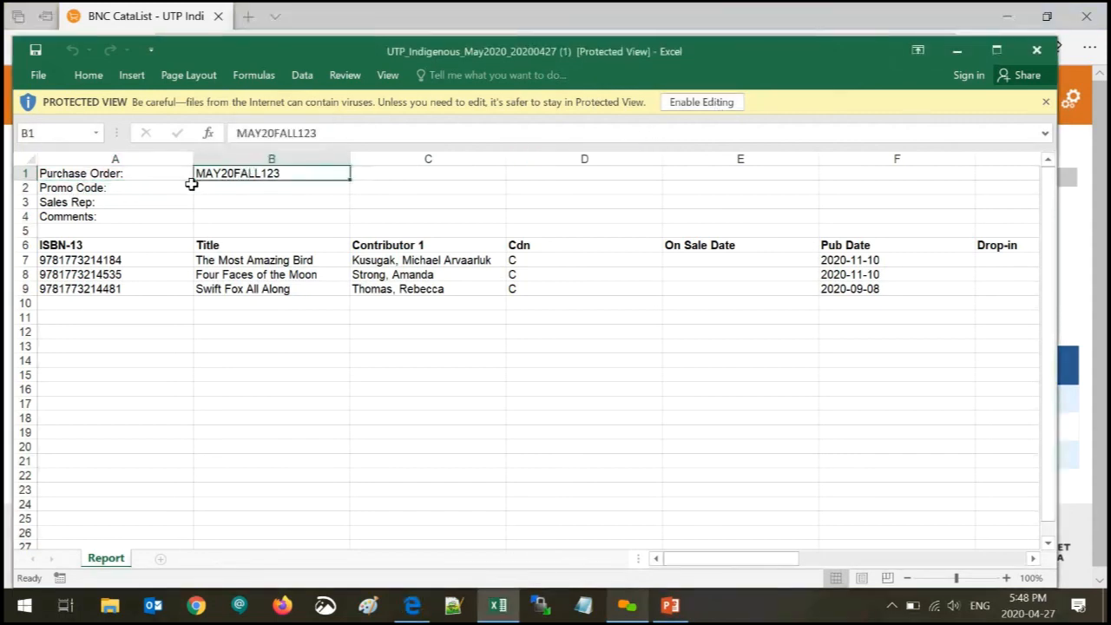
pyautogui.click(224, 191)
pyautogui.click(220, 201)
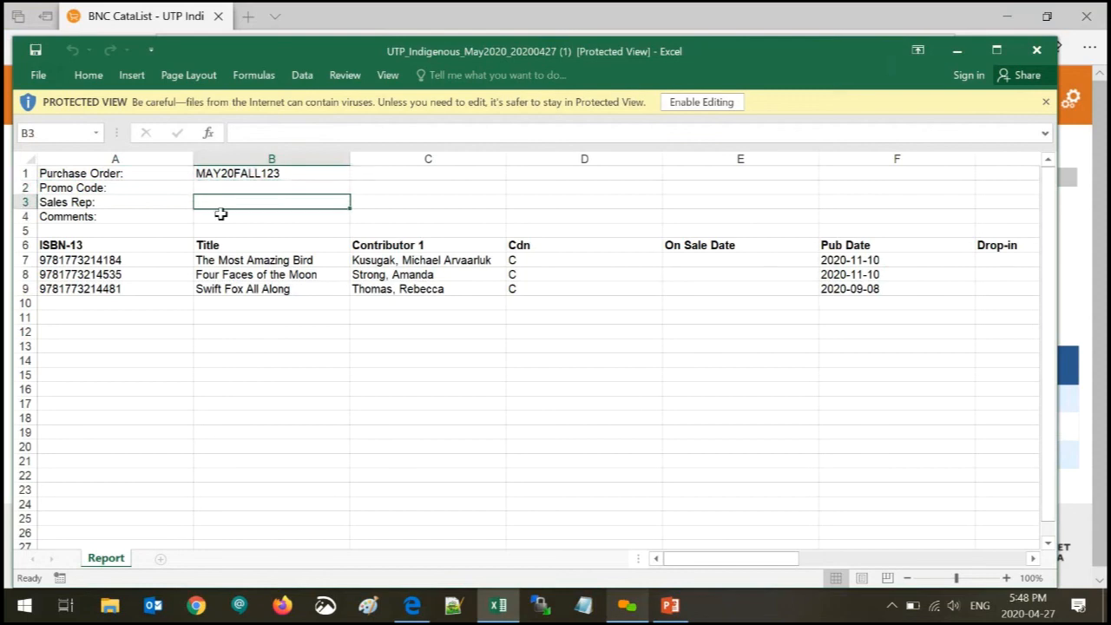
pyautogui.click(221, 216)
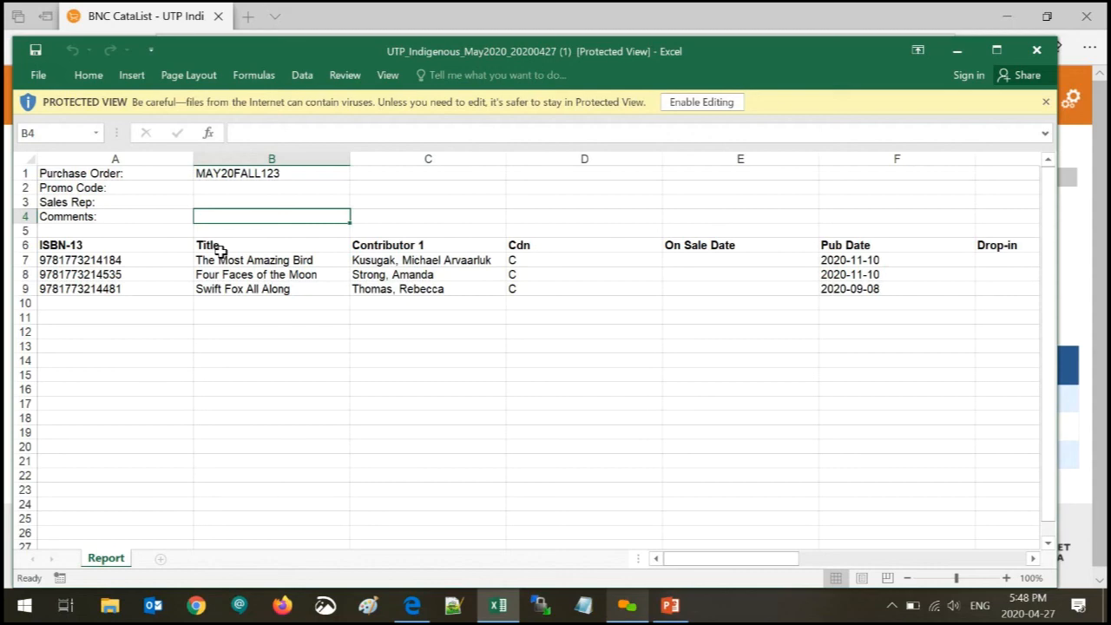
pyautogui.click(957, 50)
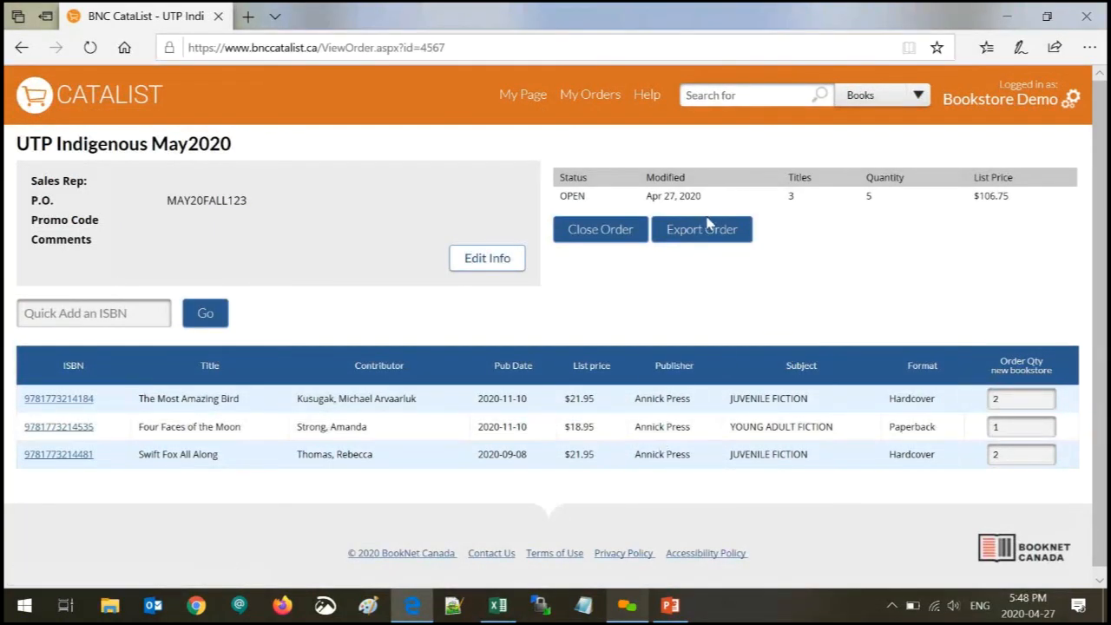
# - Begin closing the order and try a suggested sales rep in the Sales Rep field
pyautogui.click(601, 235)
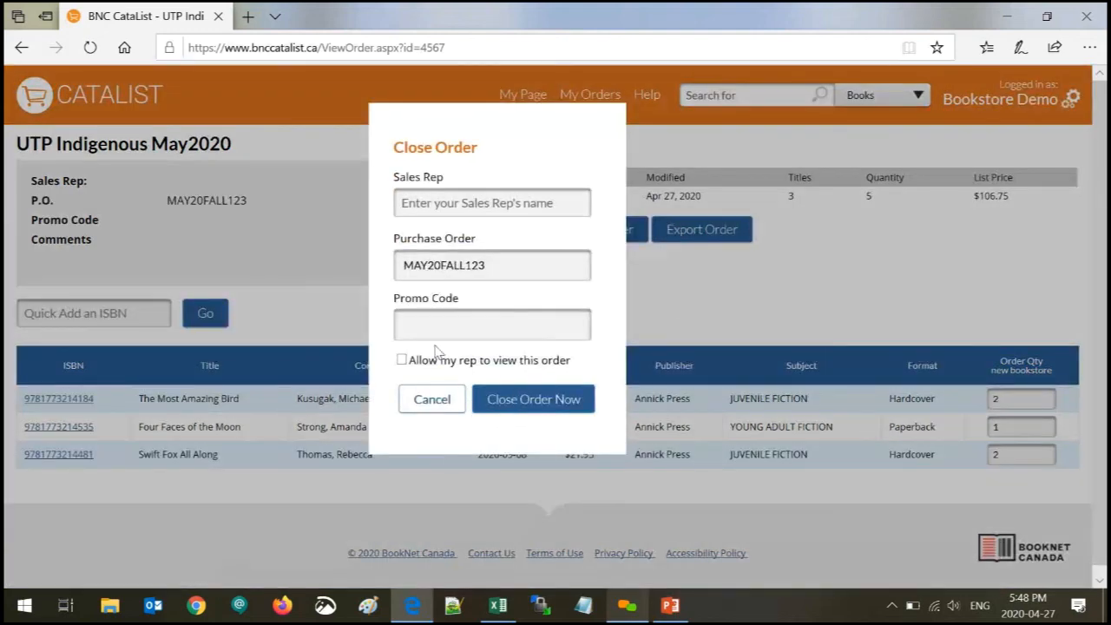
pyautogui.click(491, 204)
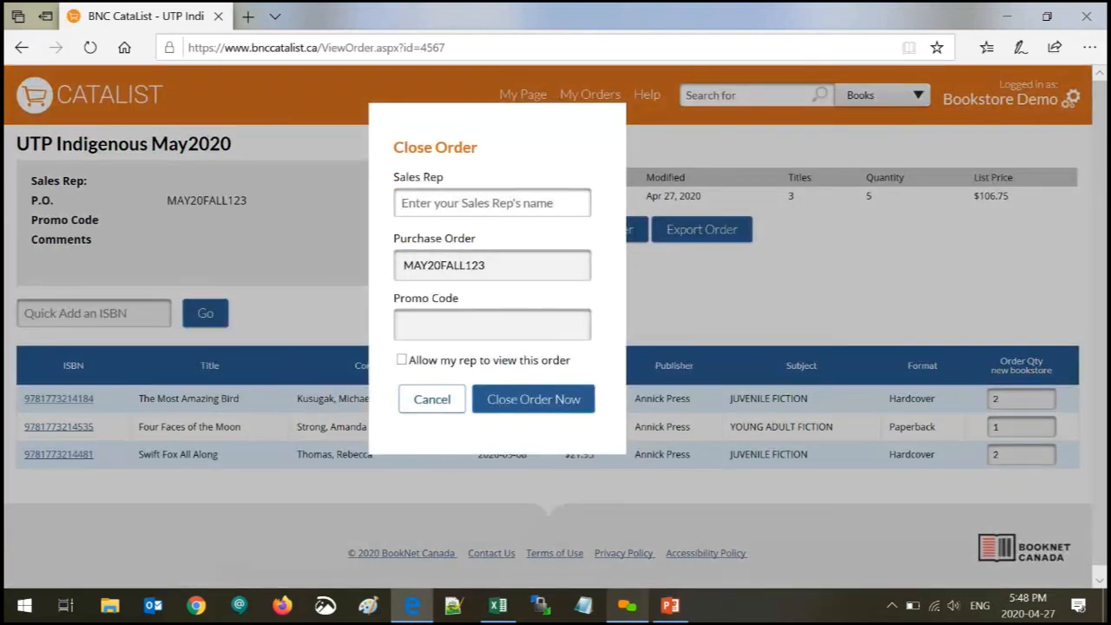
pyautogui.write('saff')
pyautogui.press('Return')
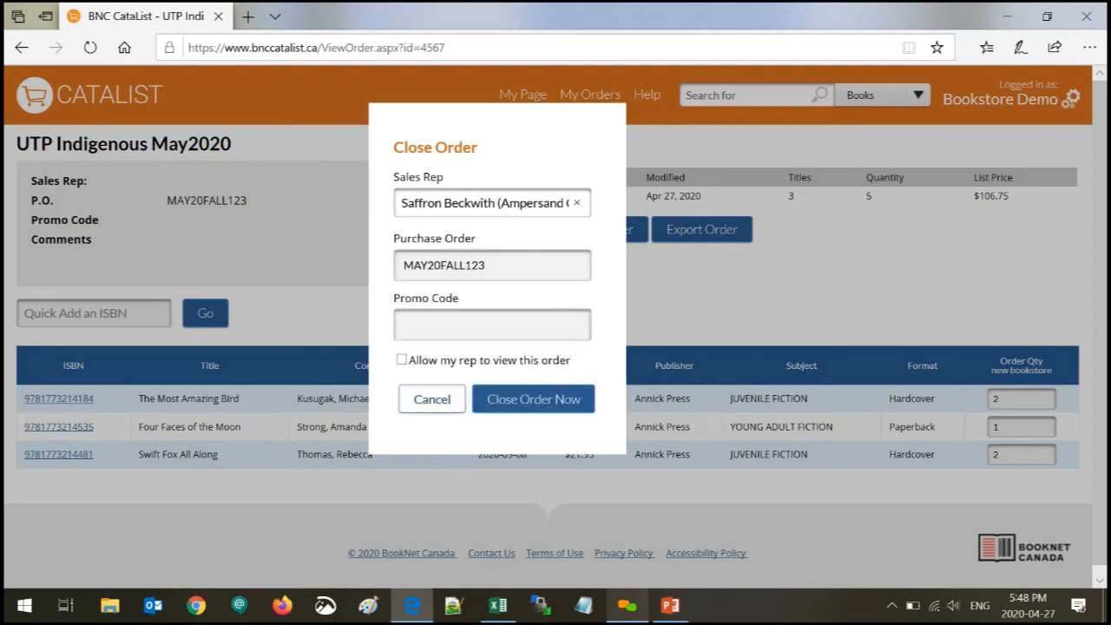
pyautogui.click(442, 326)
# - Leave Allow my rep unchecked, clear the Sales Rep field, and confirm Close Order Now
pyautogui.click(402, 360)
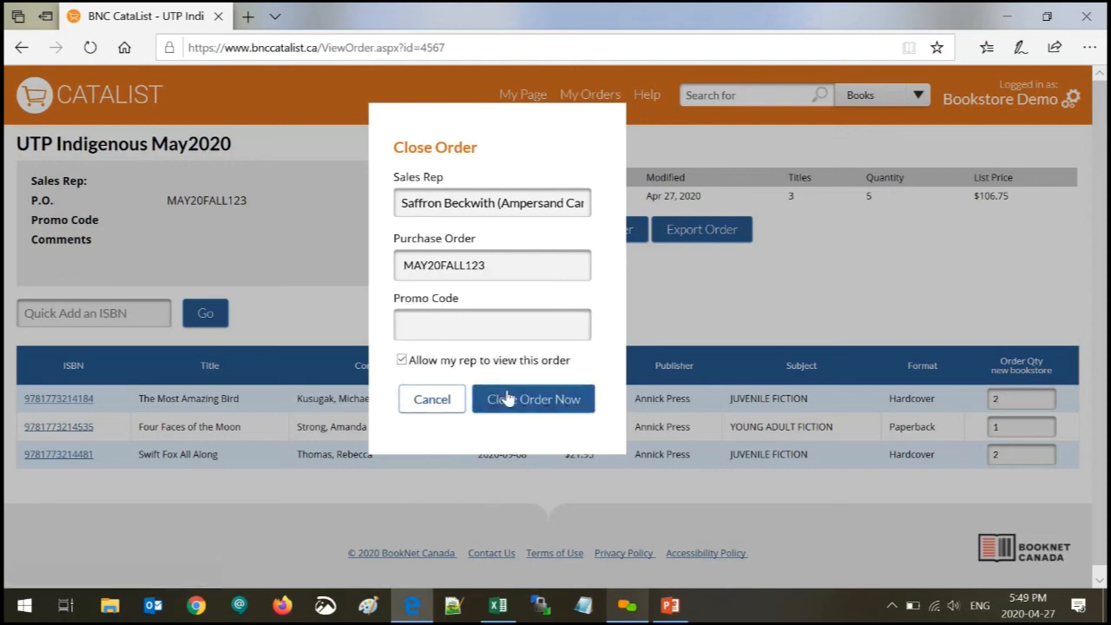
pyautogui.click(402, 360)
pyautogui.moveTo(402, 205); pyautogui.dragTo(767, 203)
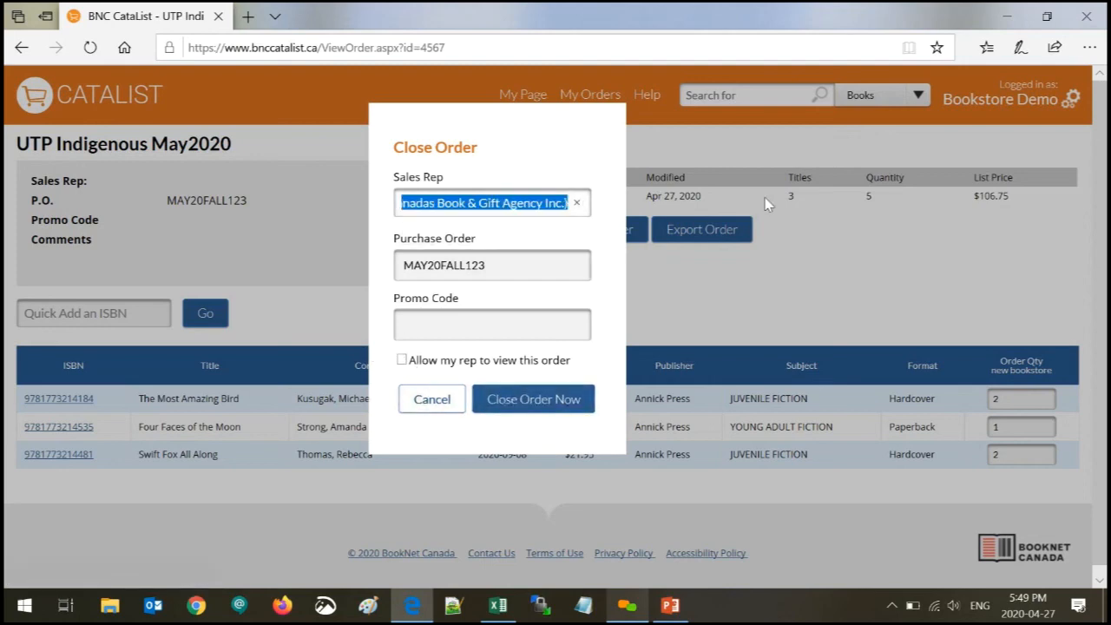
pyautogui.click(577, 202)
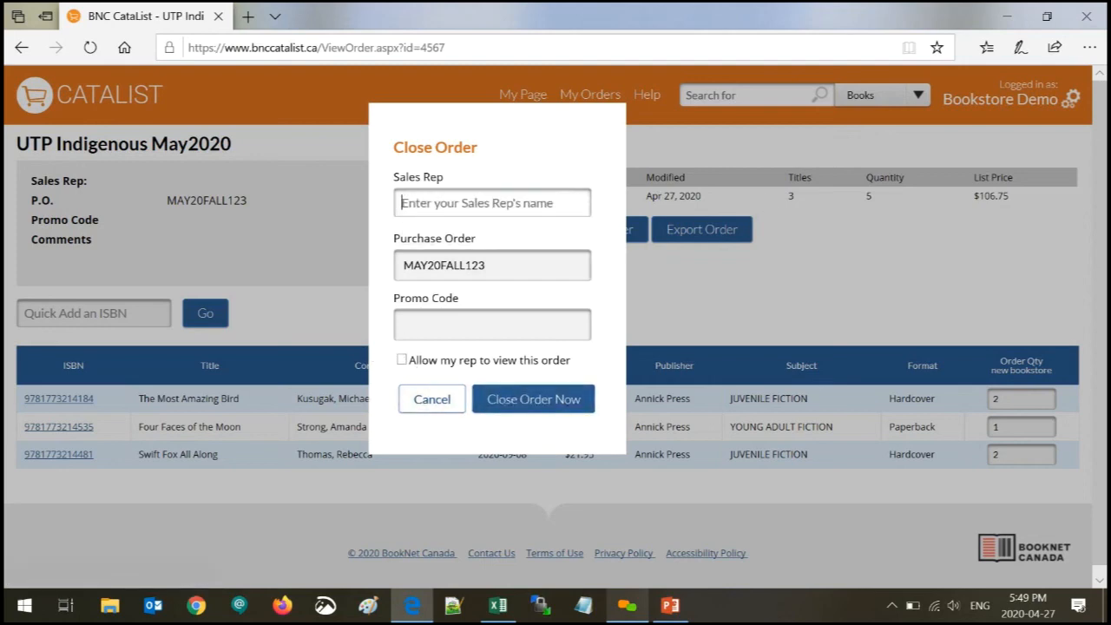
pyautogui.click(548, 406)
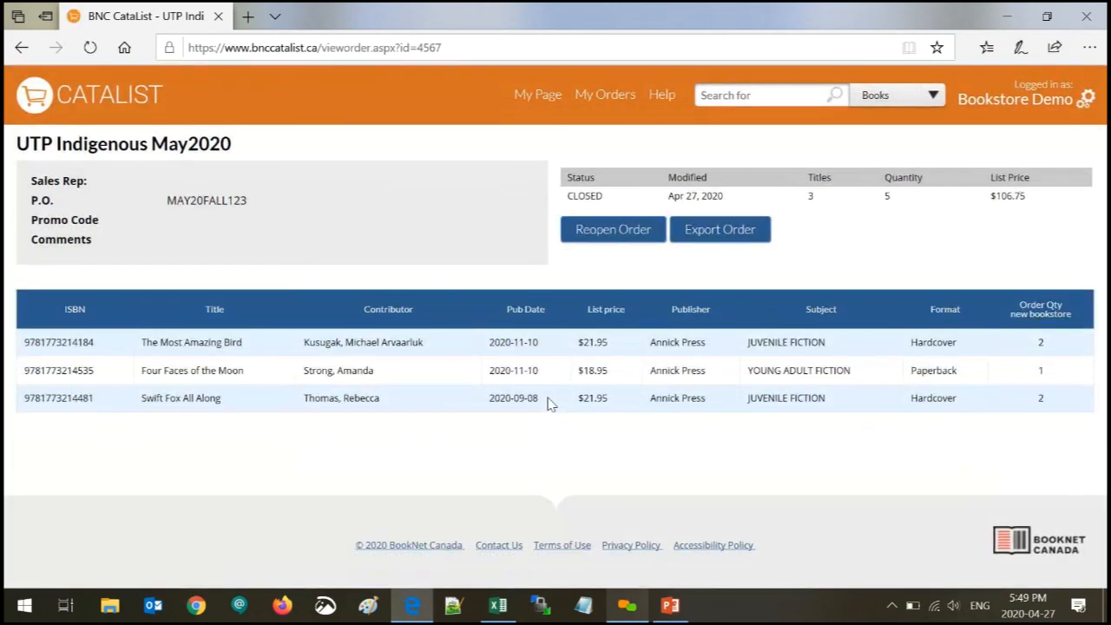
# - Check that My Orders lists UTP Indigenous May2020 as Closed at $106.75, then return to the CataList home page
pyautogui.click(615, 101)
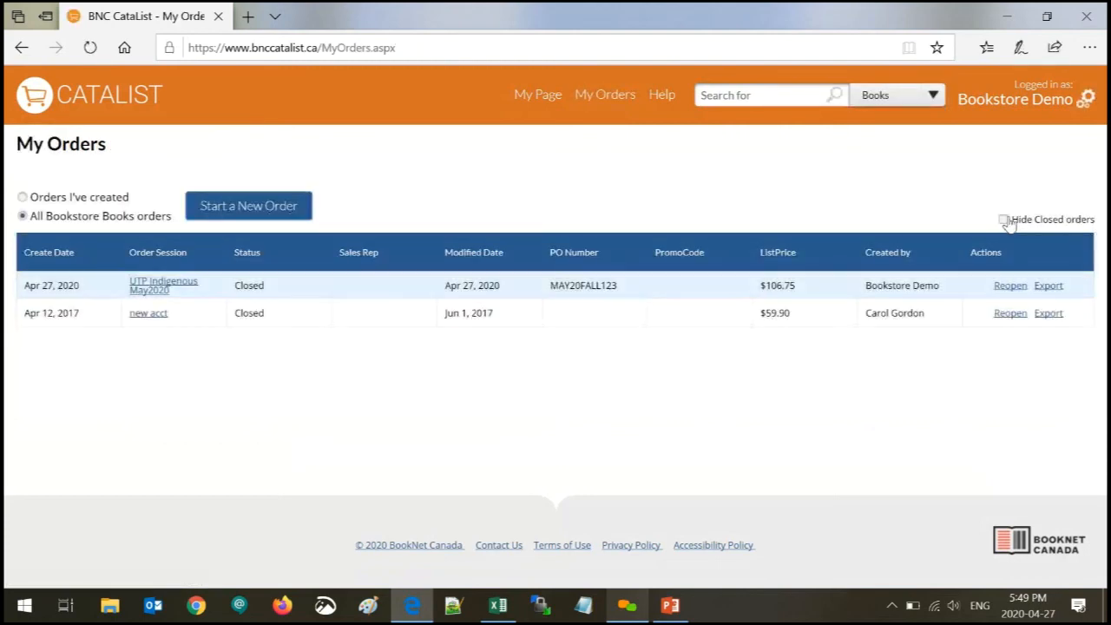
pyautogui.click(1005, 220)
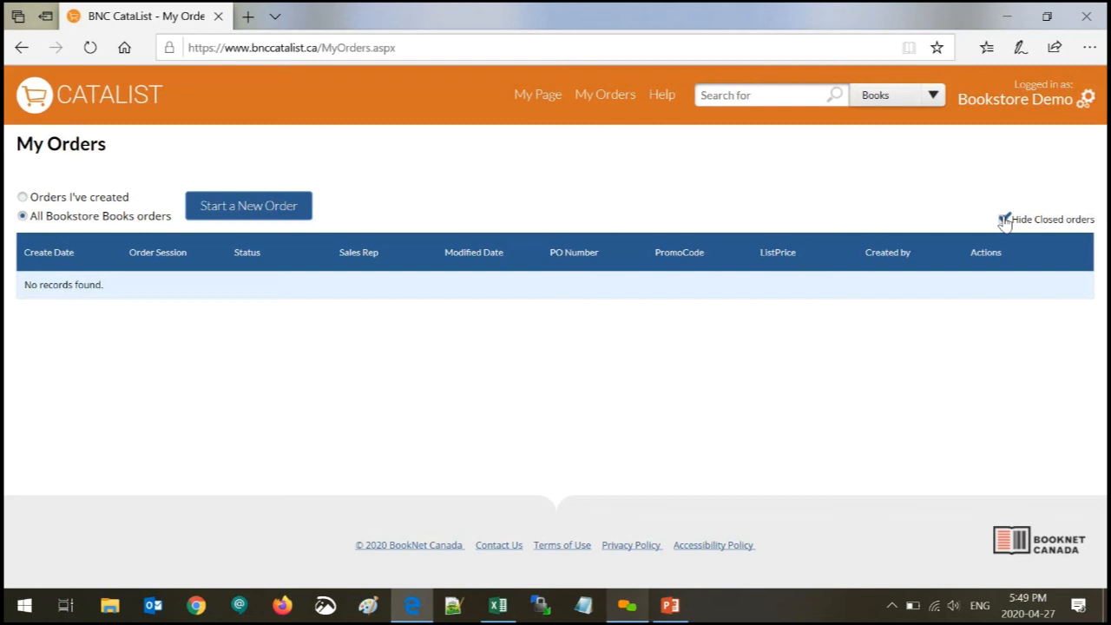
pyautogui.click(1004, 220)
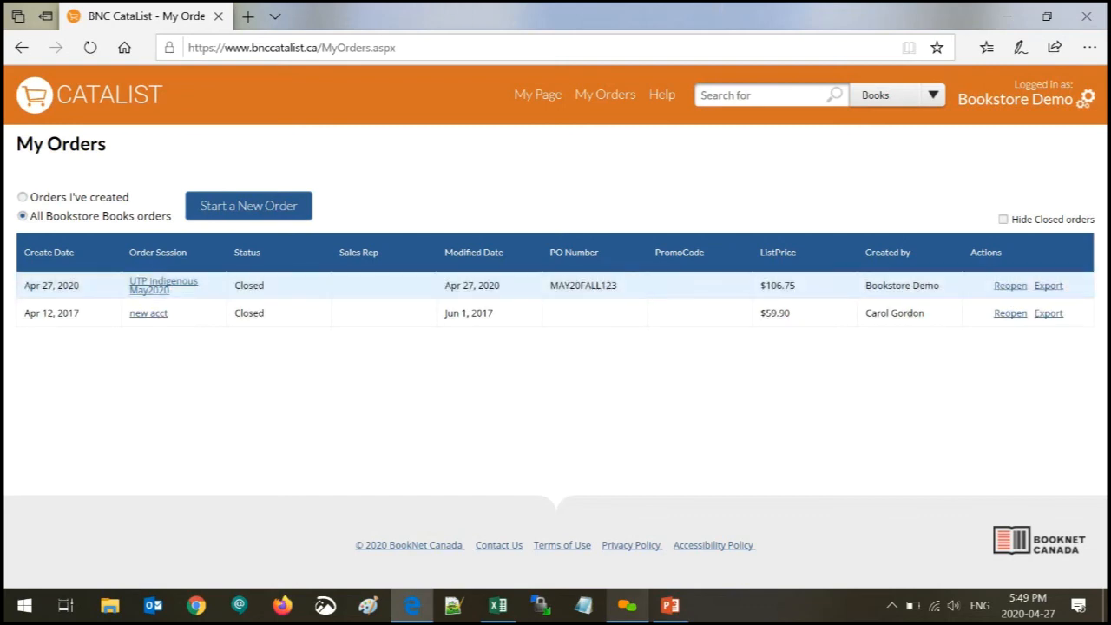
pyautogui.click(128, 97)
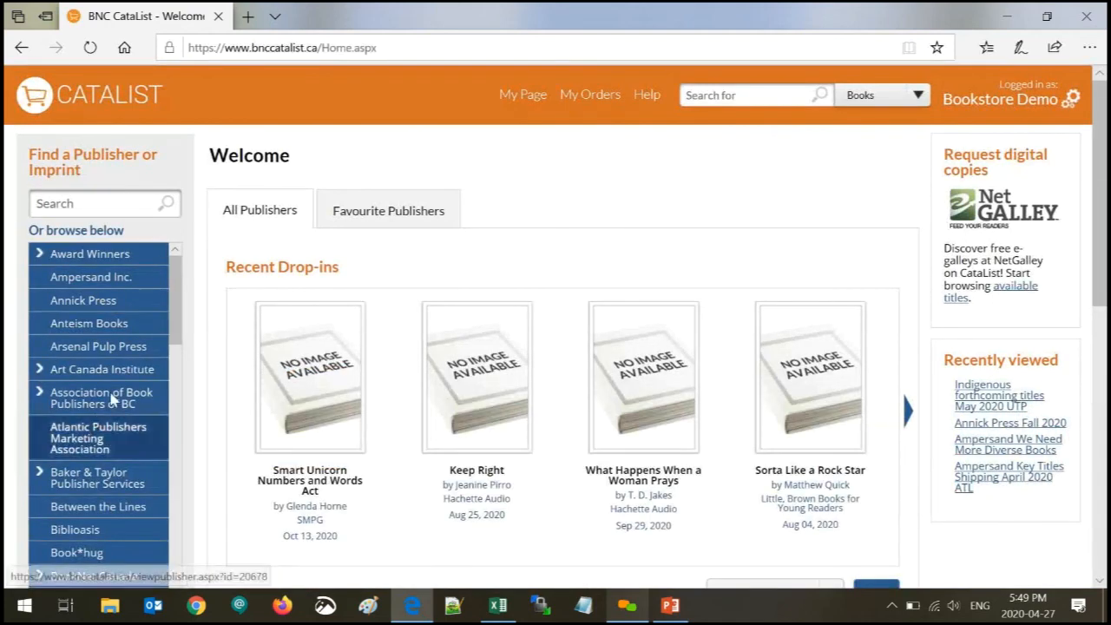
# - Switch to PowerPoint and play slide 3, the closing 'Thank you' slide, as a slide show
pyautogui.scroll(-3, 104, 399)
pyautogui.scroll(-5, 480, 440)
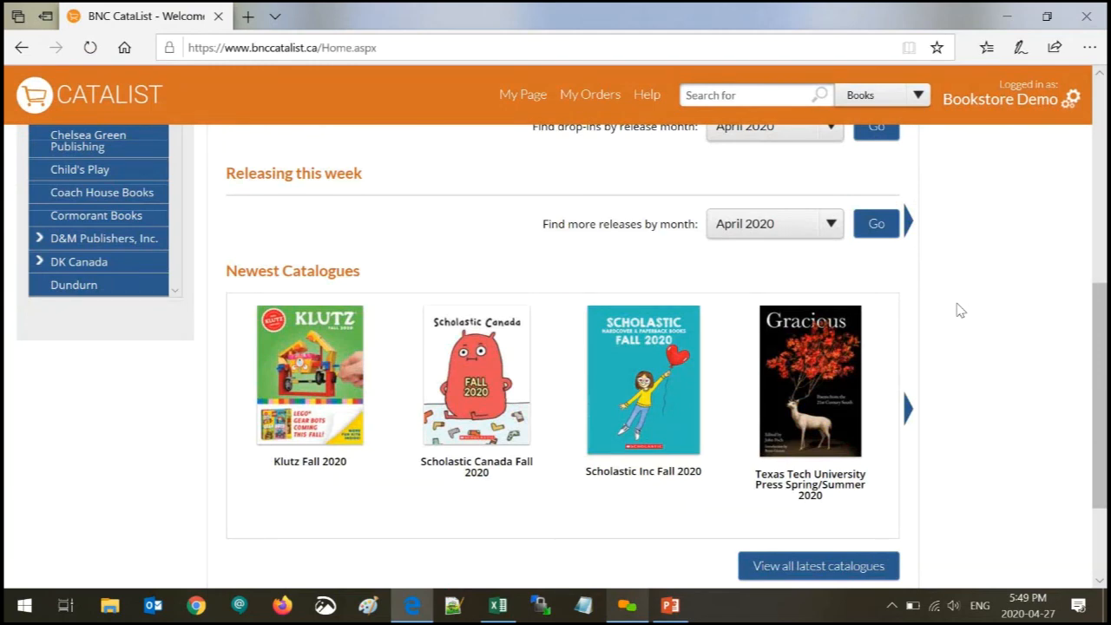
pyautogui.moveTo(1101, 343); pyautogui.dragTo(1085, 128)
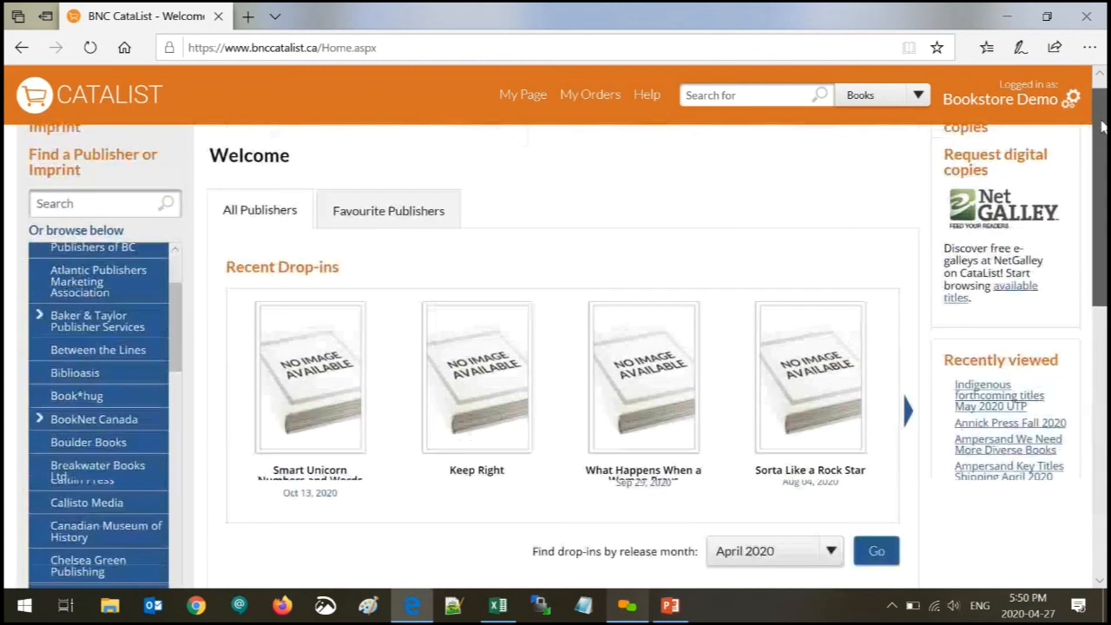
pyautogui.click(670, 605)
pyautogui.click(96, 360)
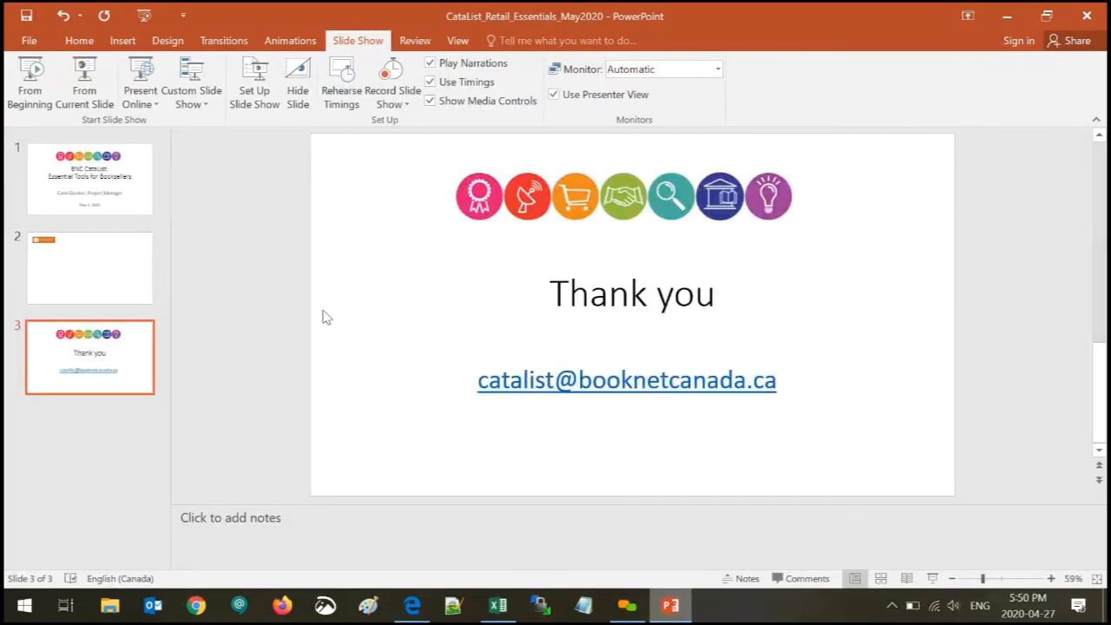
pyautogui.click(82, 78)
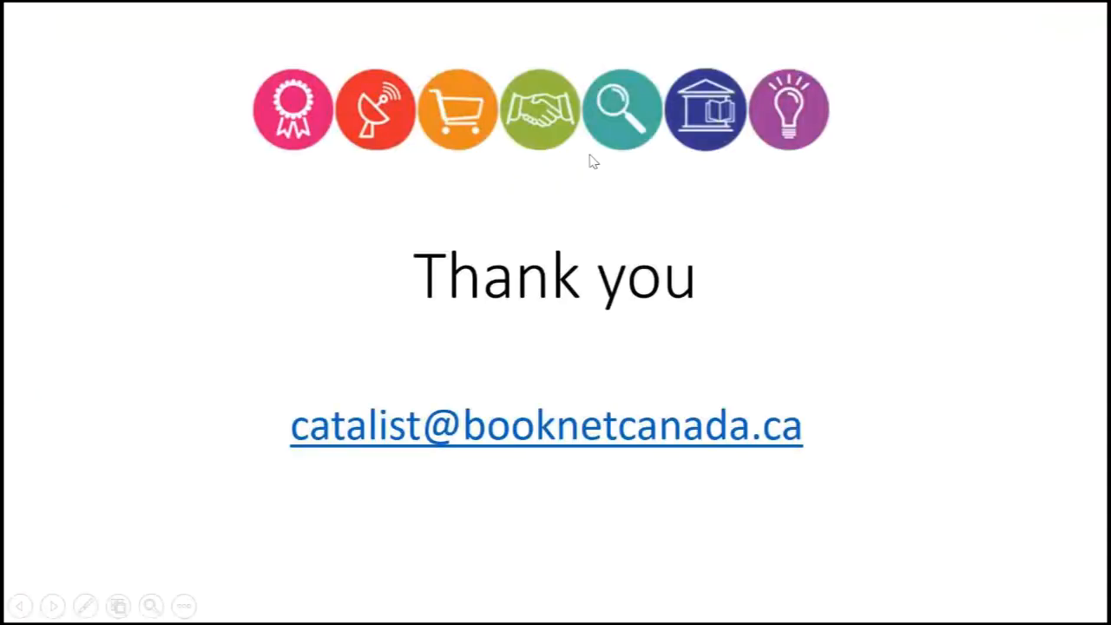